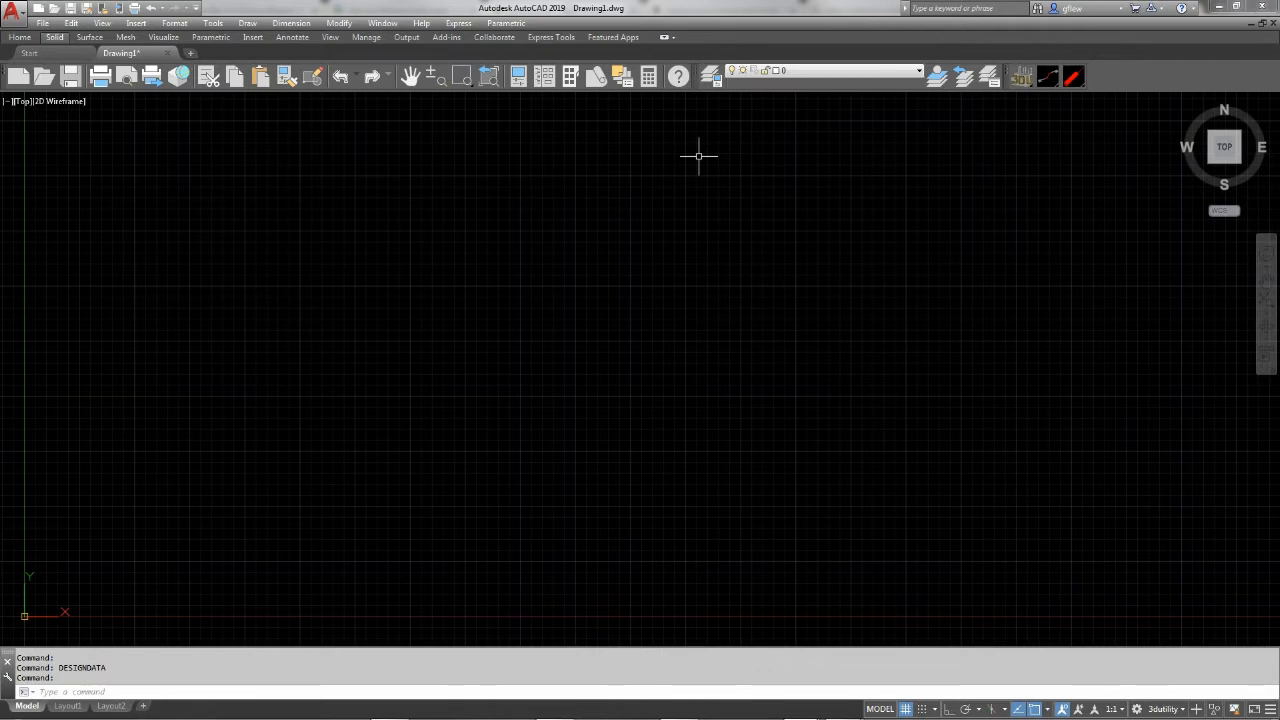
Switch to Acrobat Reader and review the plan view and elevation sheets of the substation in E Park.pdf
key(ctrl+9)
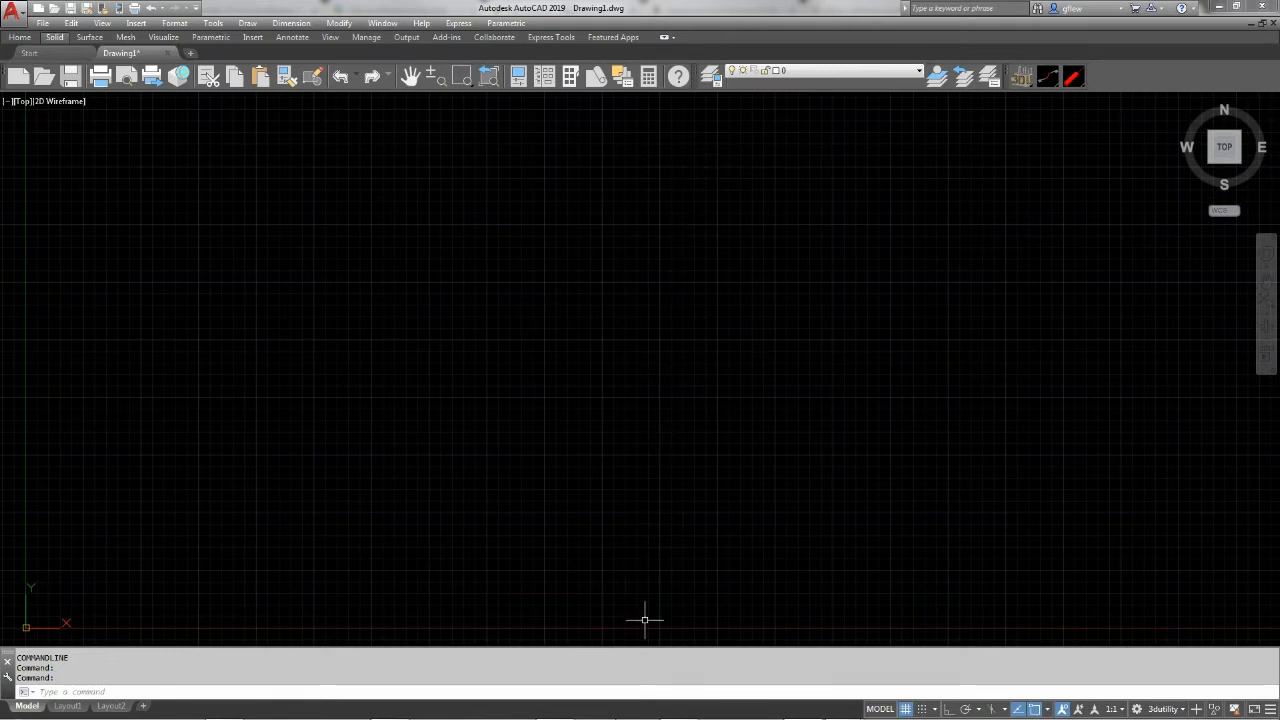
mouse_move(842, 707)
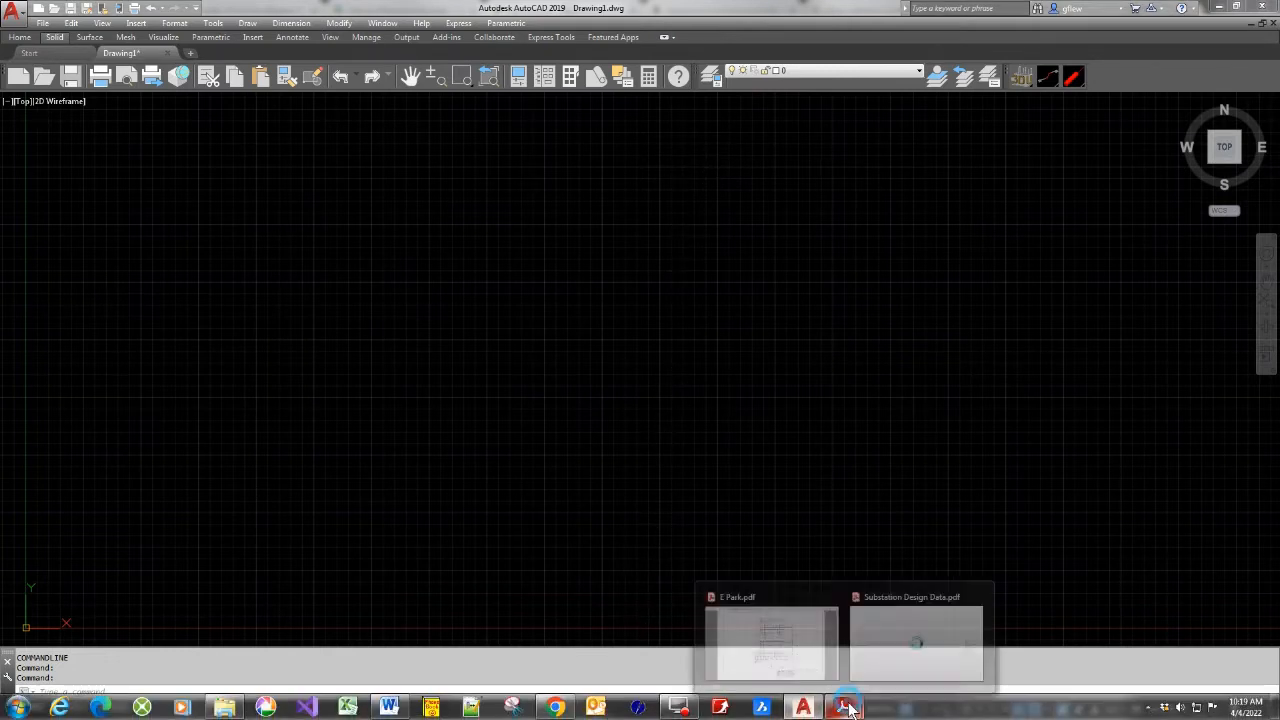
click(816, 660)
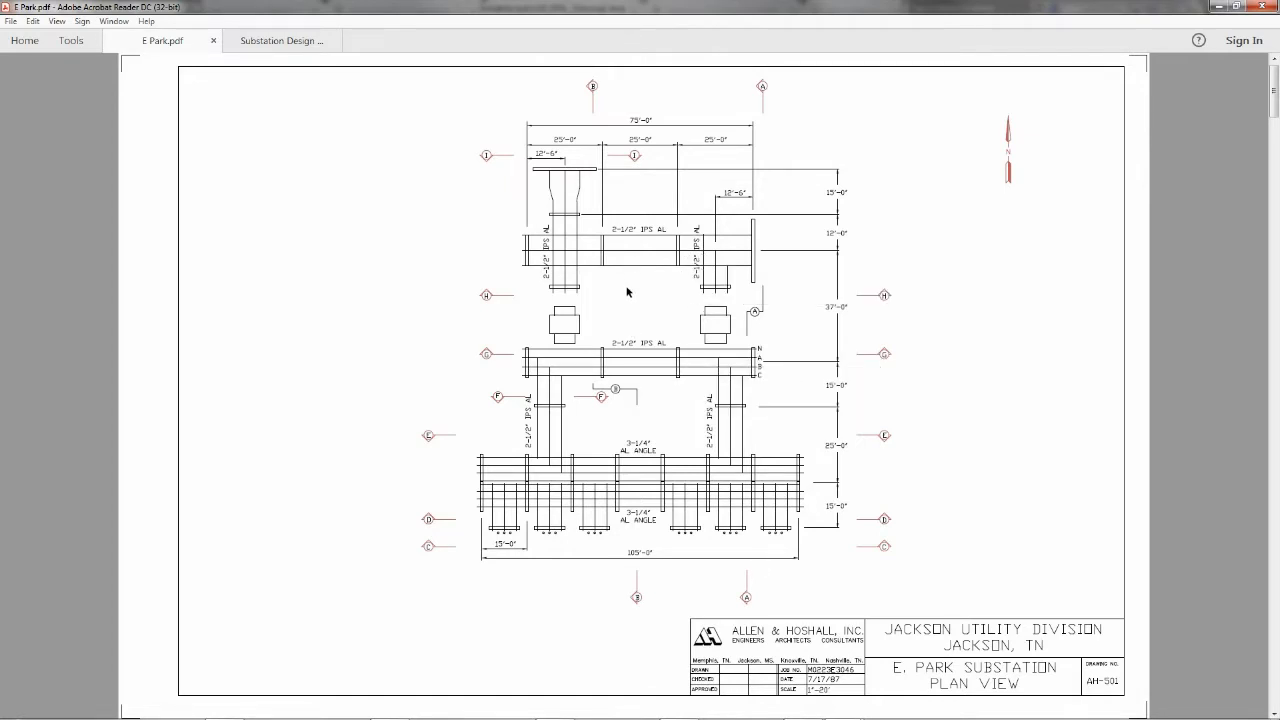
scroll(626, 300, down, 2)
scroll(626, 300, down, 5)
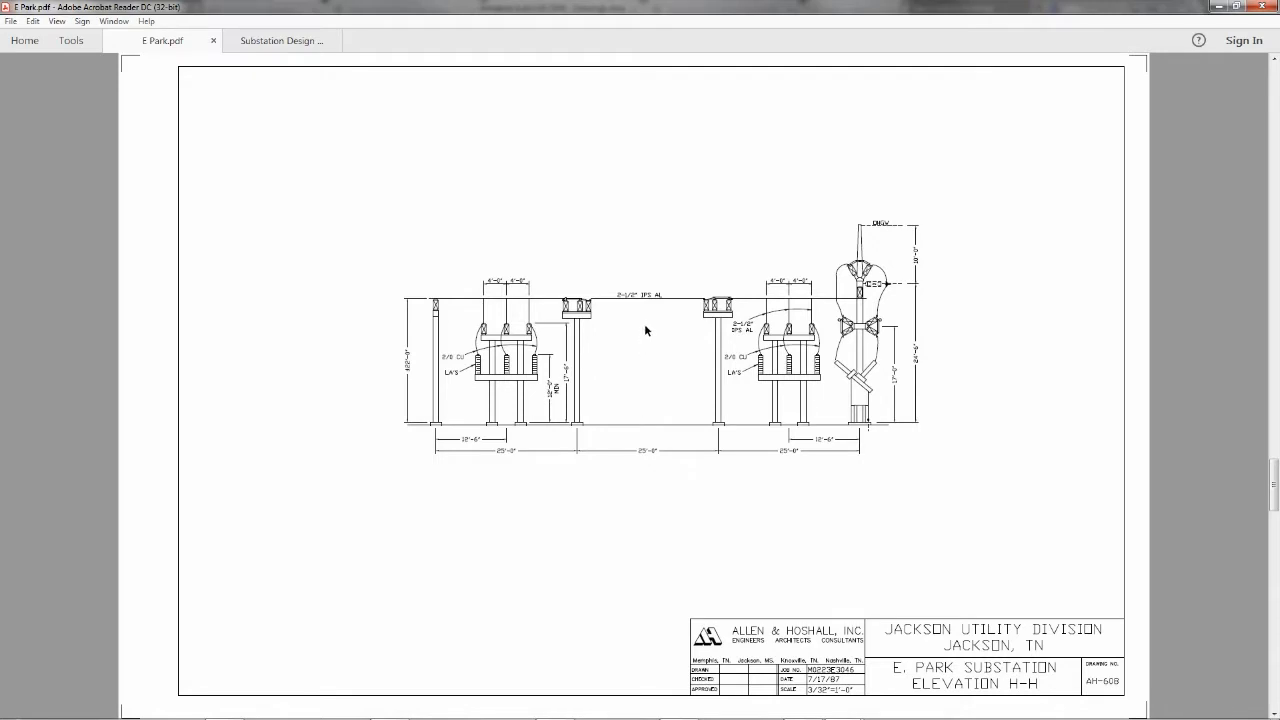
scroll(644, 323, up, 1)
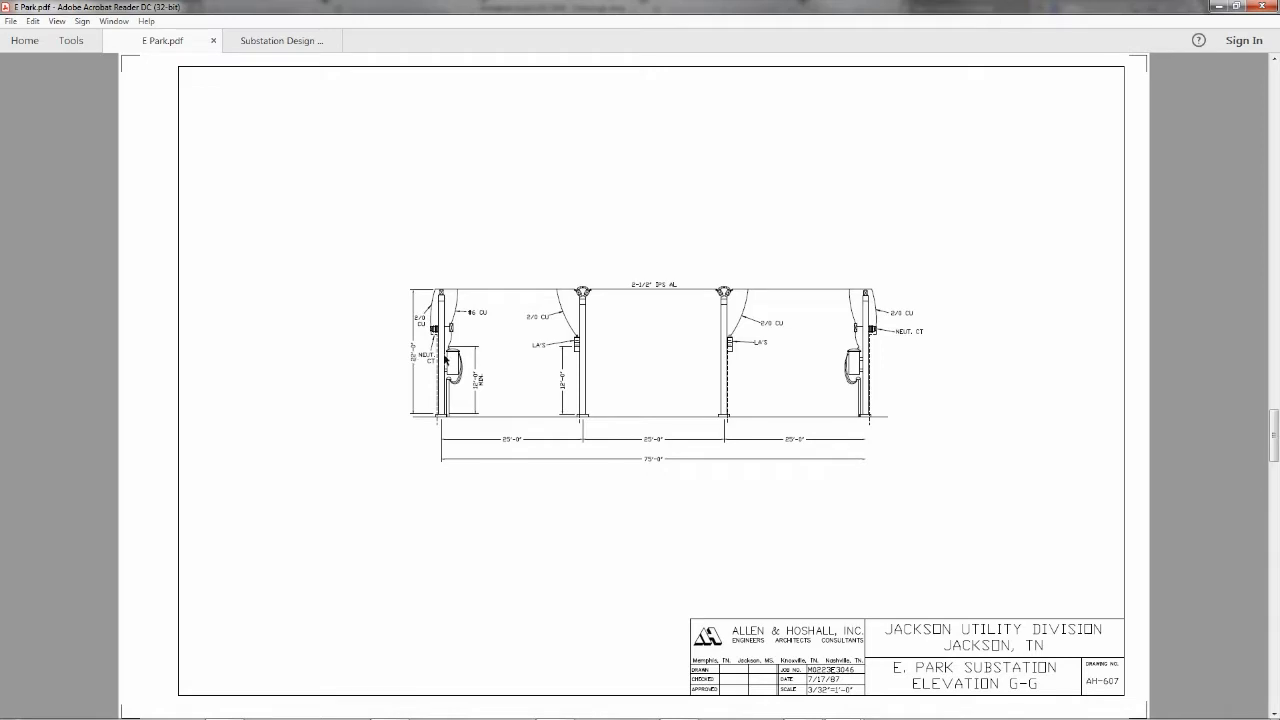
scroll(669, 370, up, 6)
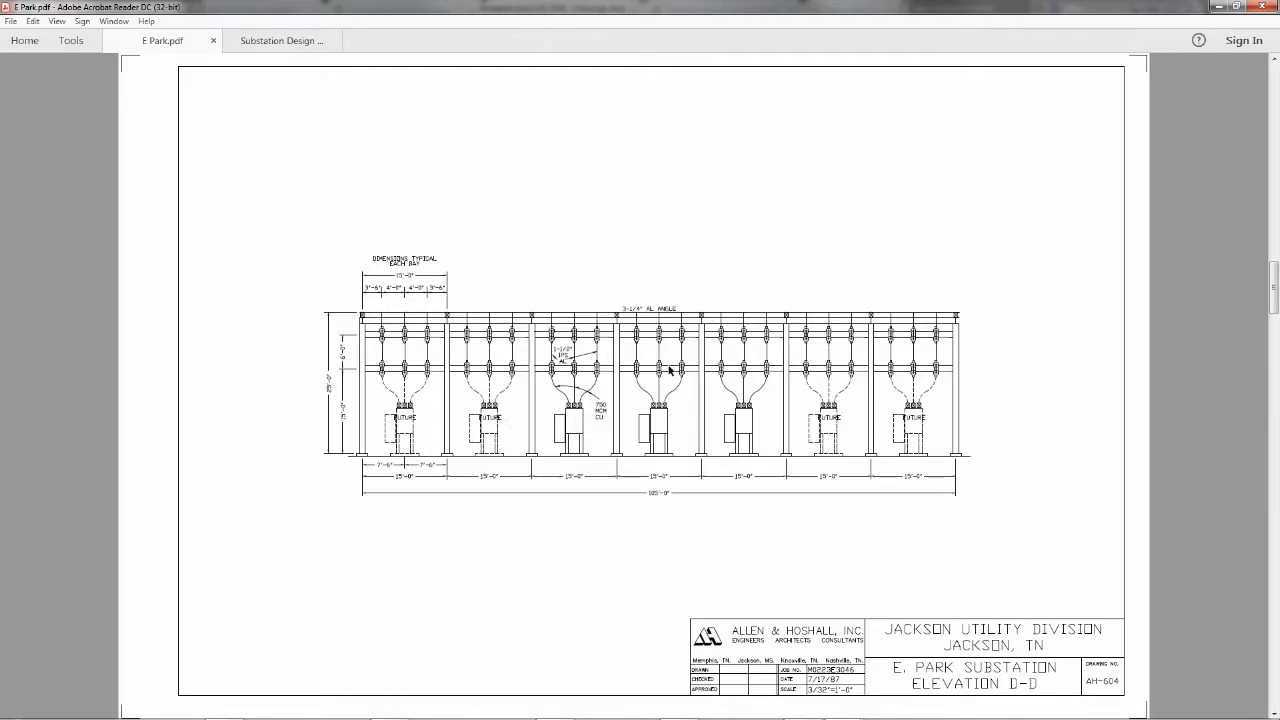
scroll(669, 370, up, 2)
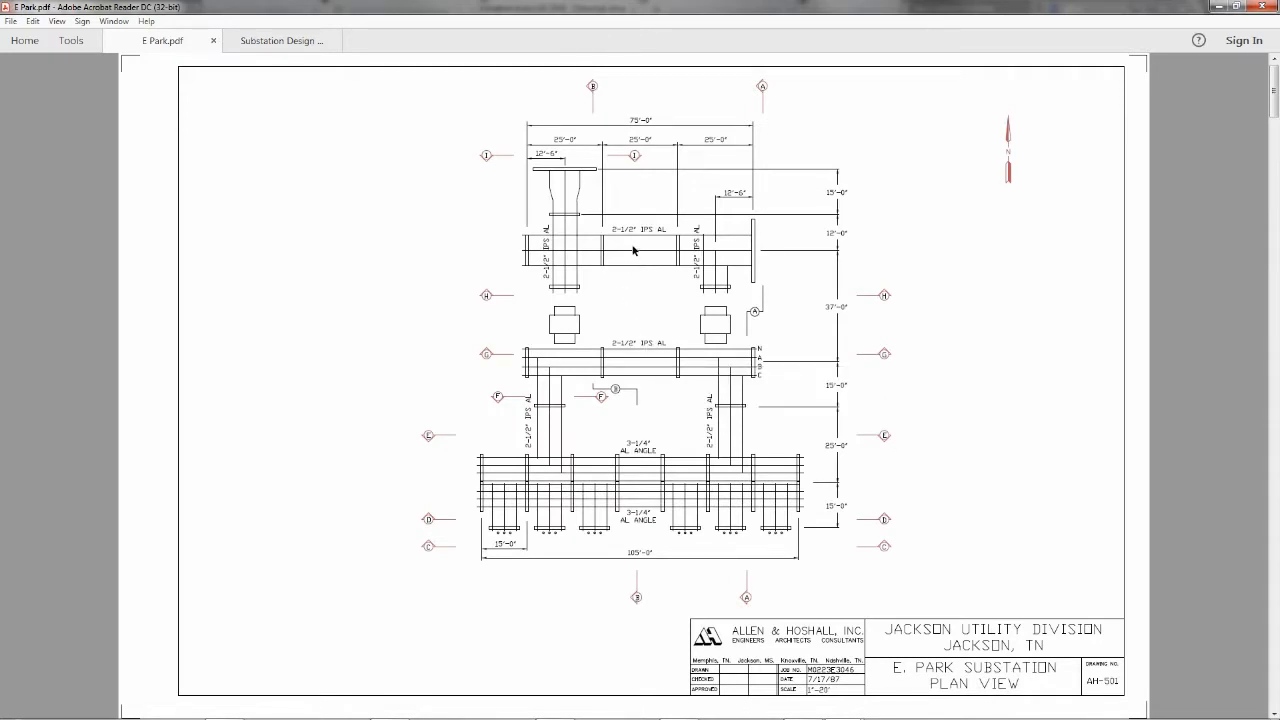
mouse_move(624, 240)
Check the span length and ampacity for 2-1/2 inch IPS aluminum bus in the substation design guidelines, comparing against the E Park plan
click(270, 44)
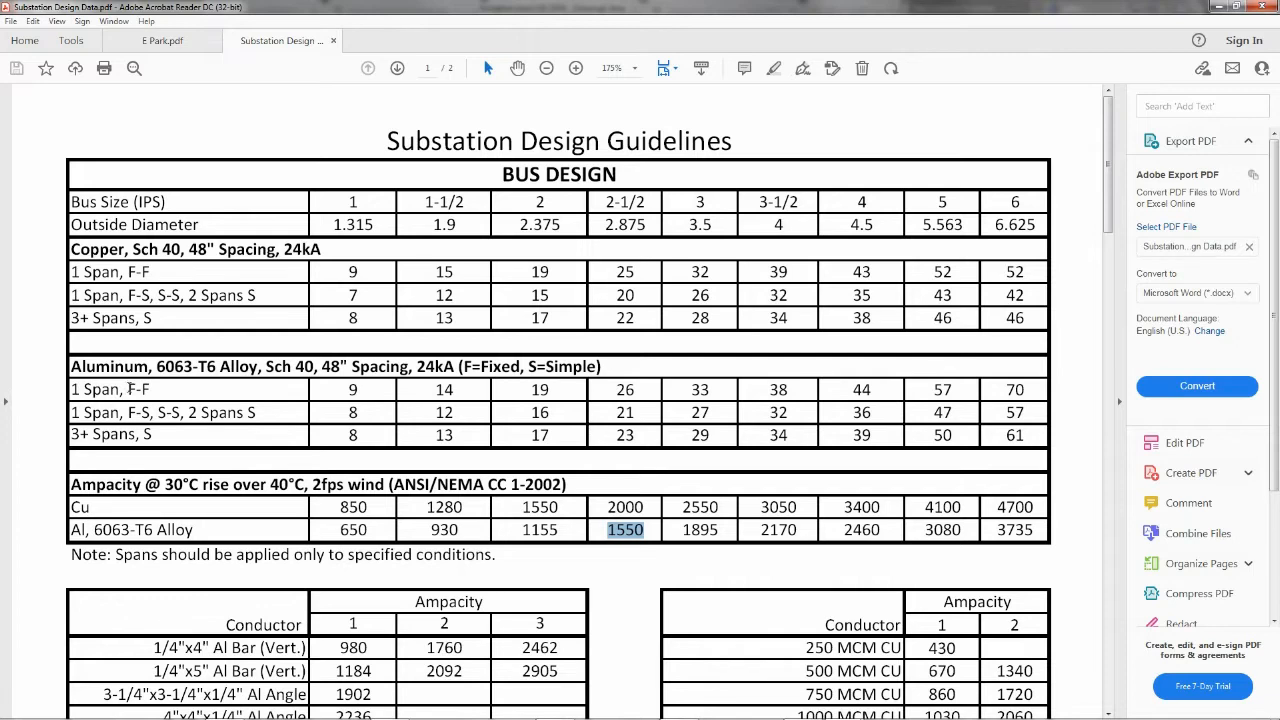
click(162, 40)
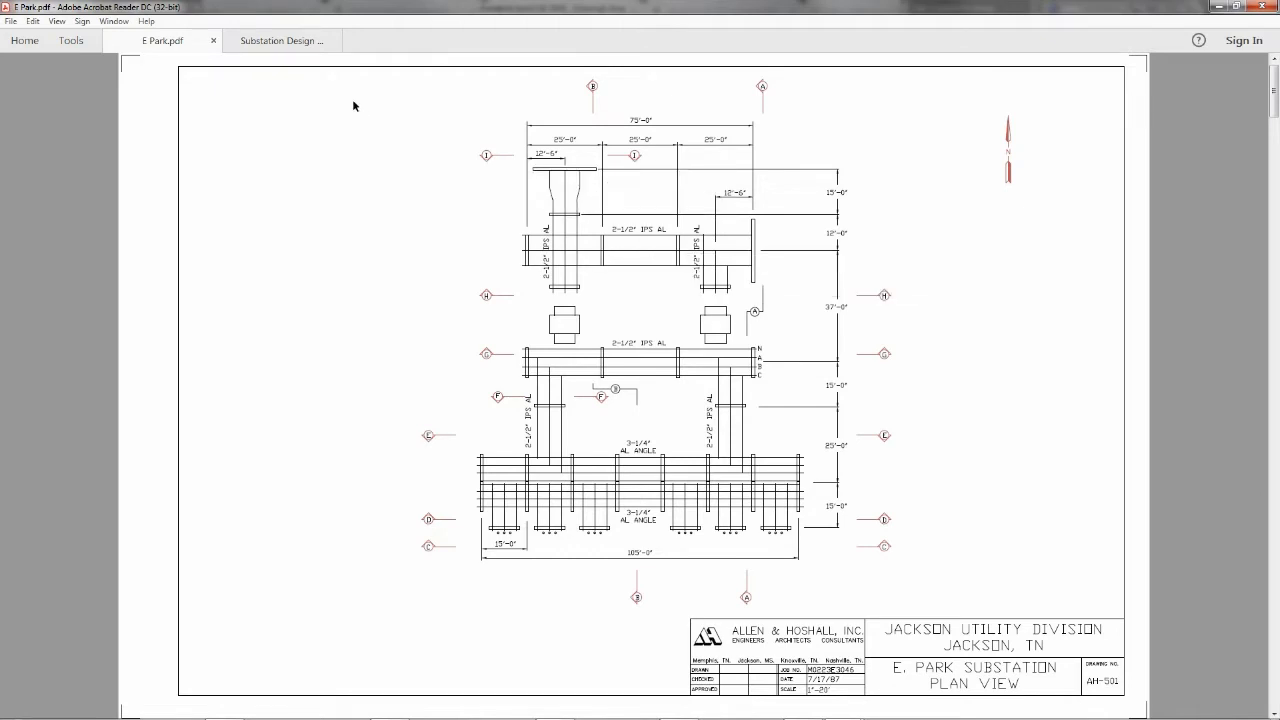
click(300, 44)
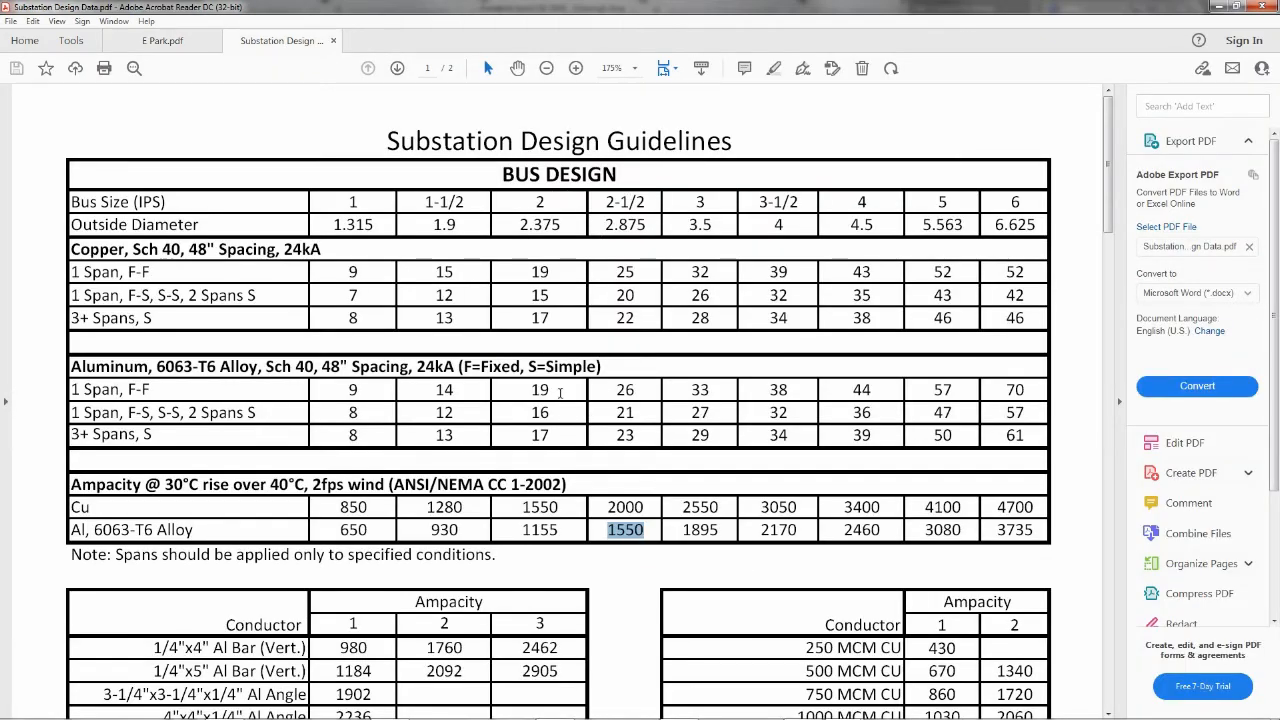
click(617, 391)
drag(617, 391, 637, 390)
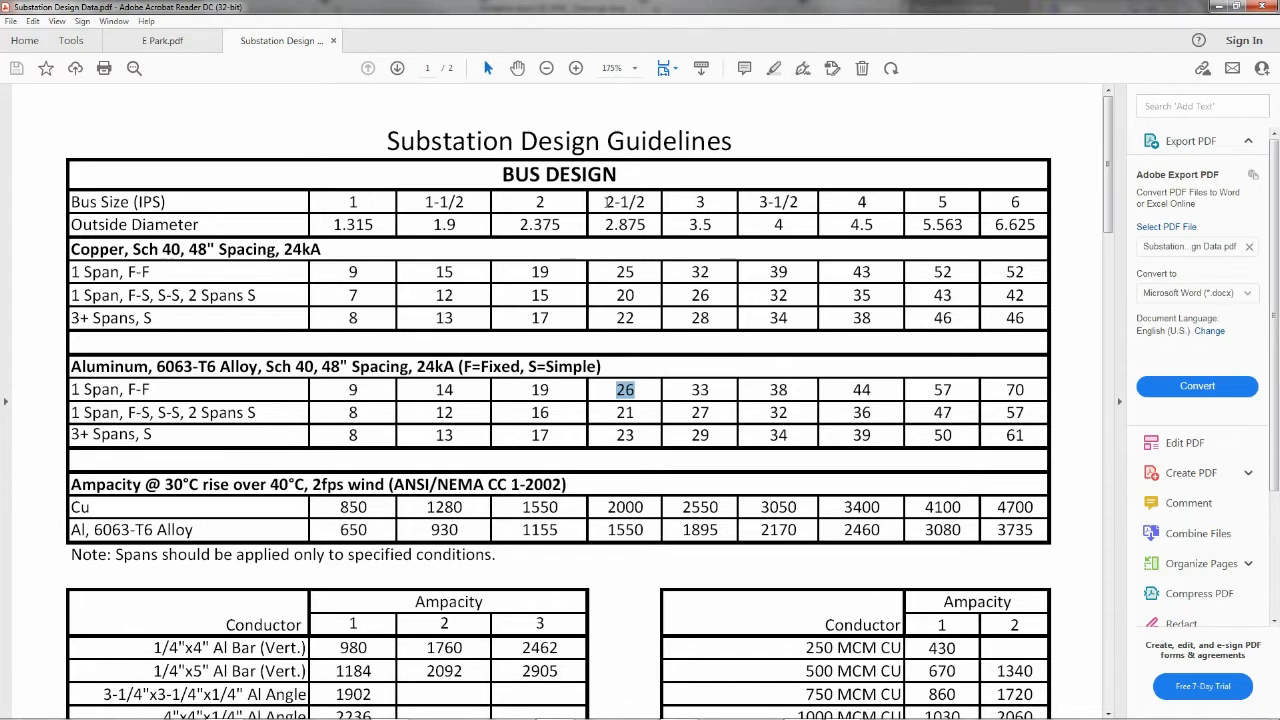
drag(603, 201, 647, 204)
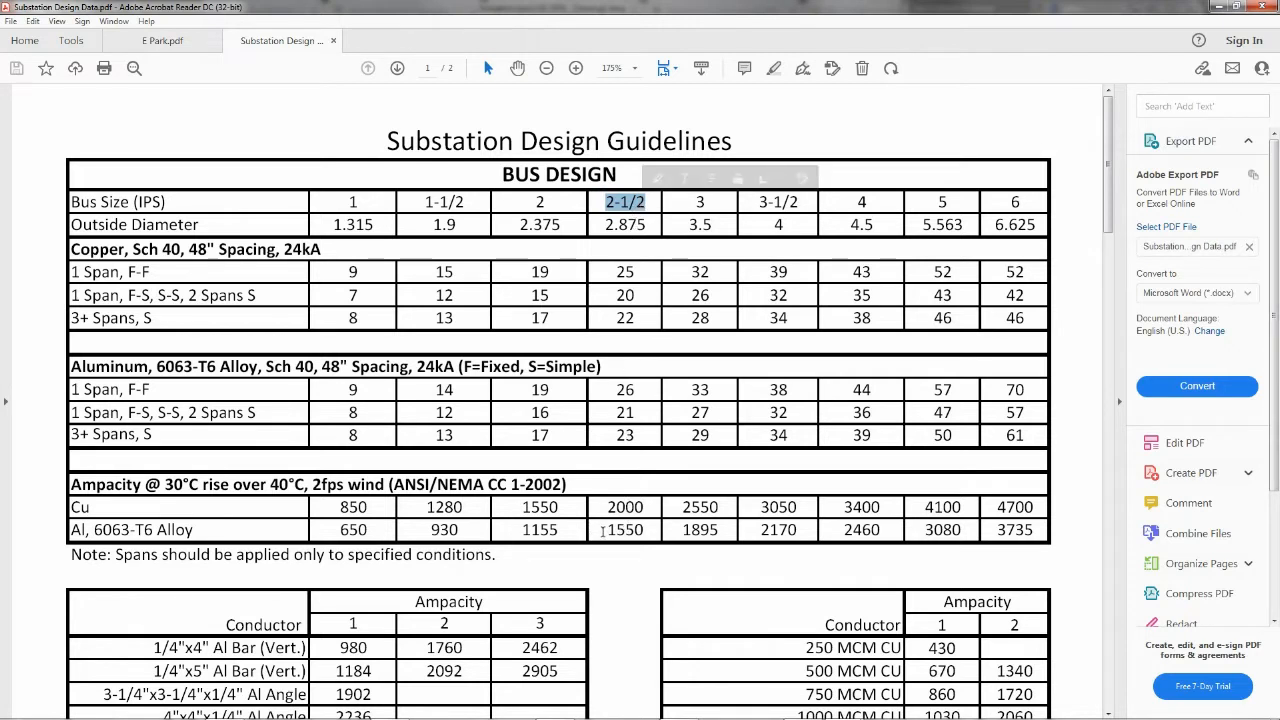
drag(602, 531, 651, 531)
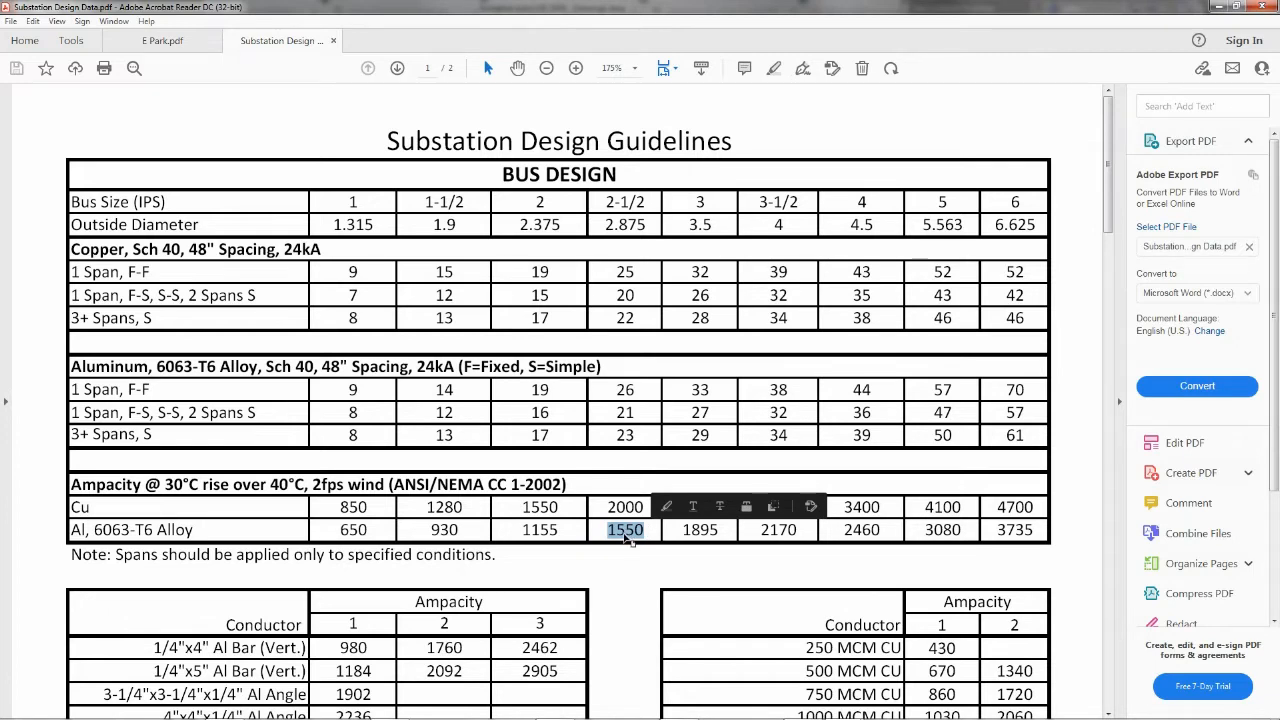
click(170, 46)
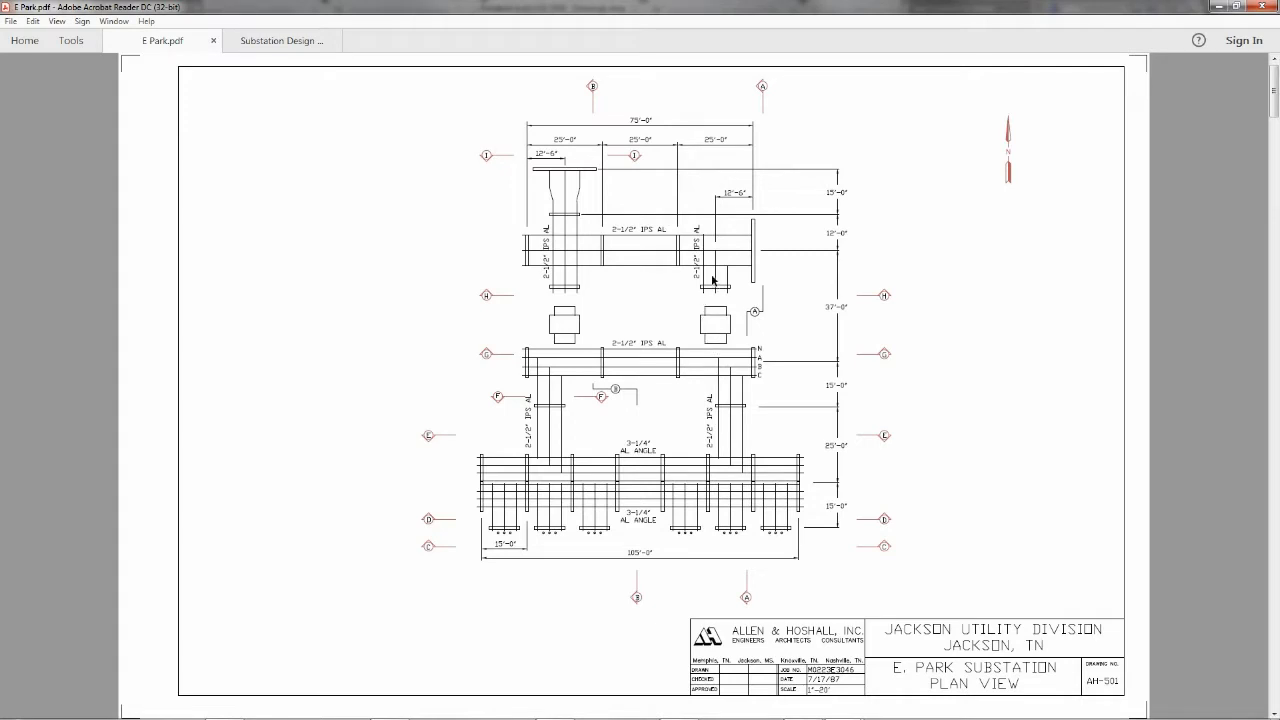
mouse_move(706, 250)
Switch to AutoCAD and attach page 1 of E Park.pdf as a PDF underlay at 0,0,0 with scale 1 and rotation 0
mouse_move(914, 714)
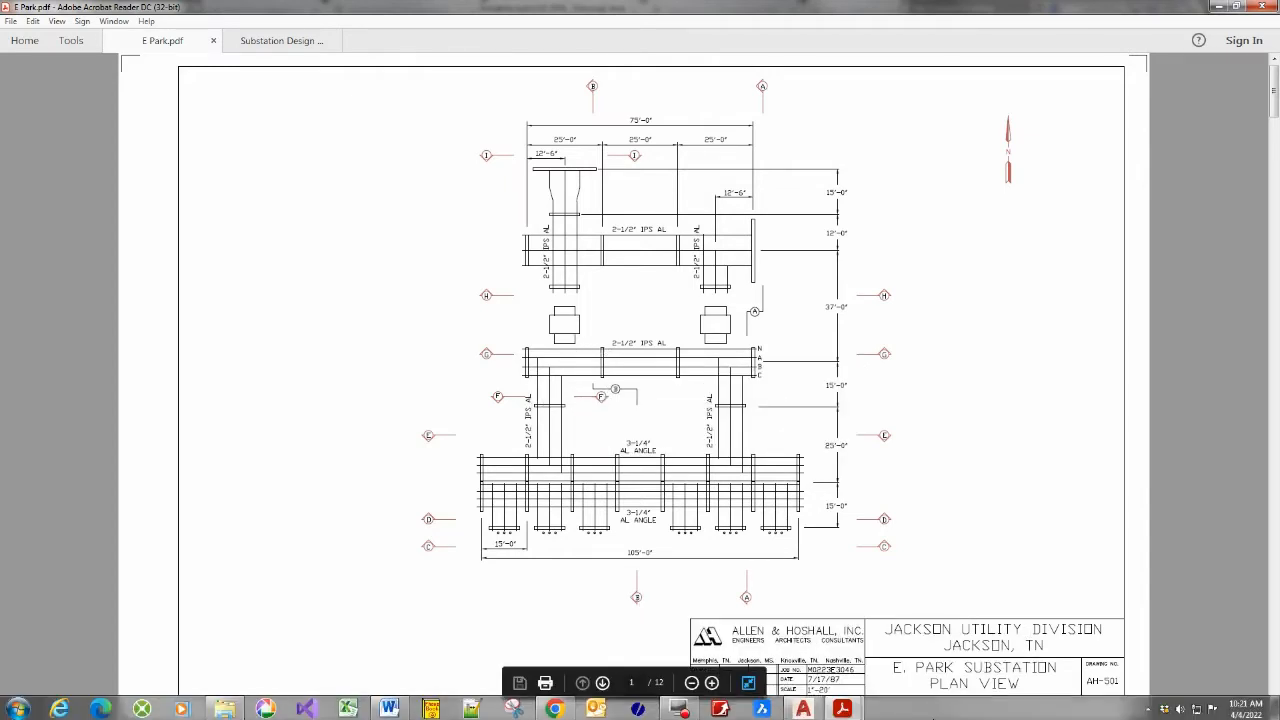
mouse_move(842, 708)
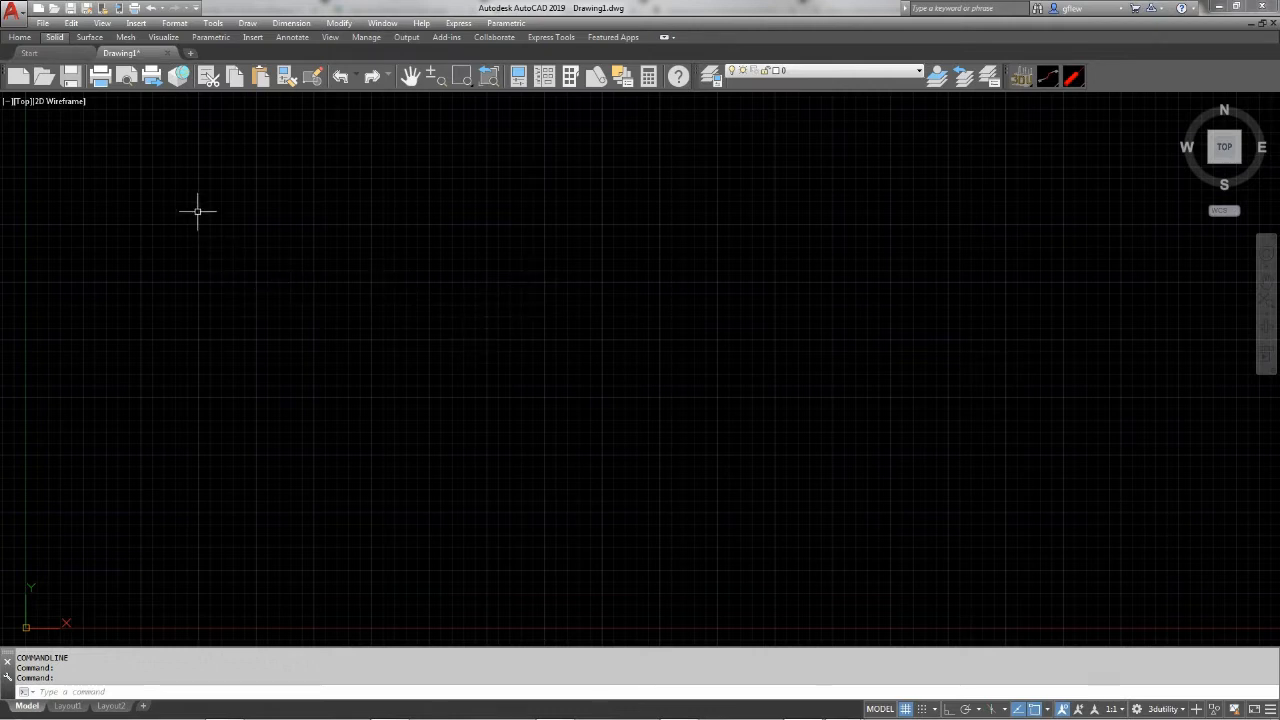
click(136, 23)
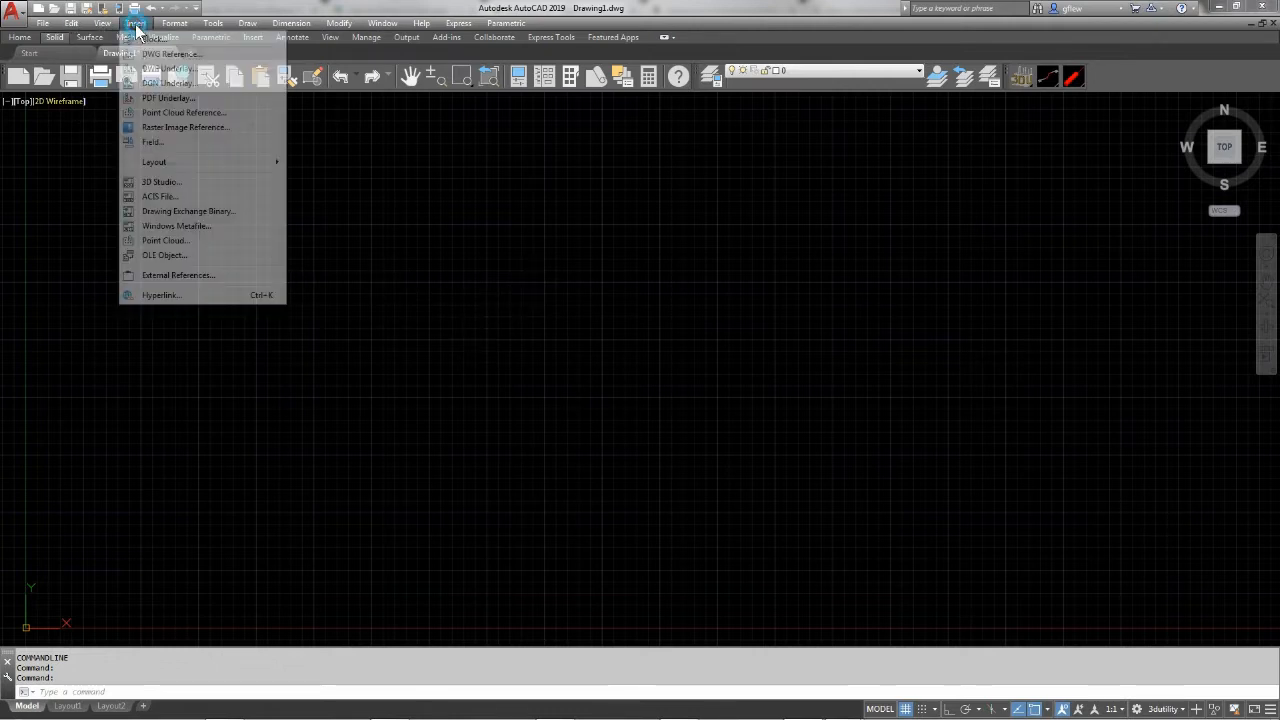
click(162, 97)
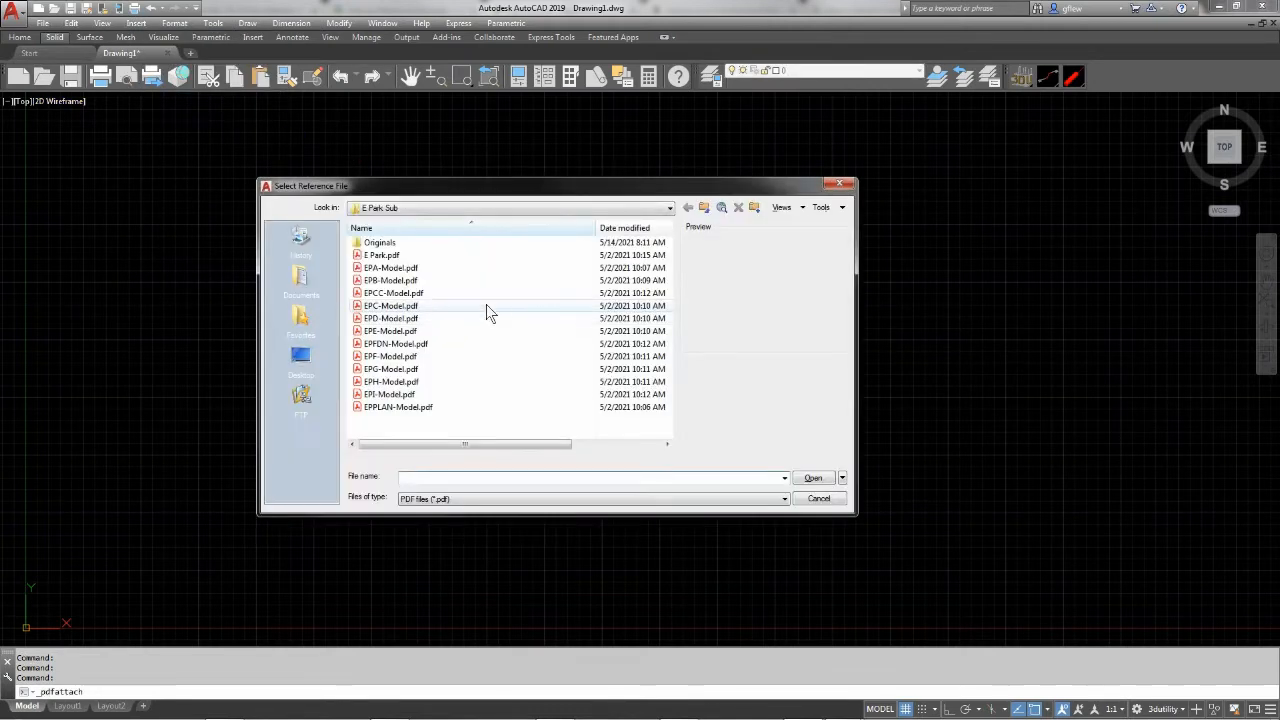
double_click(390, 257)
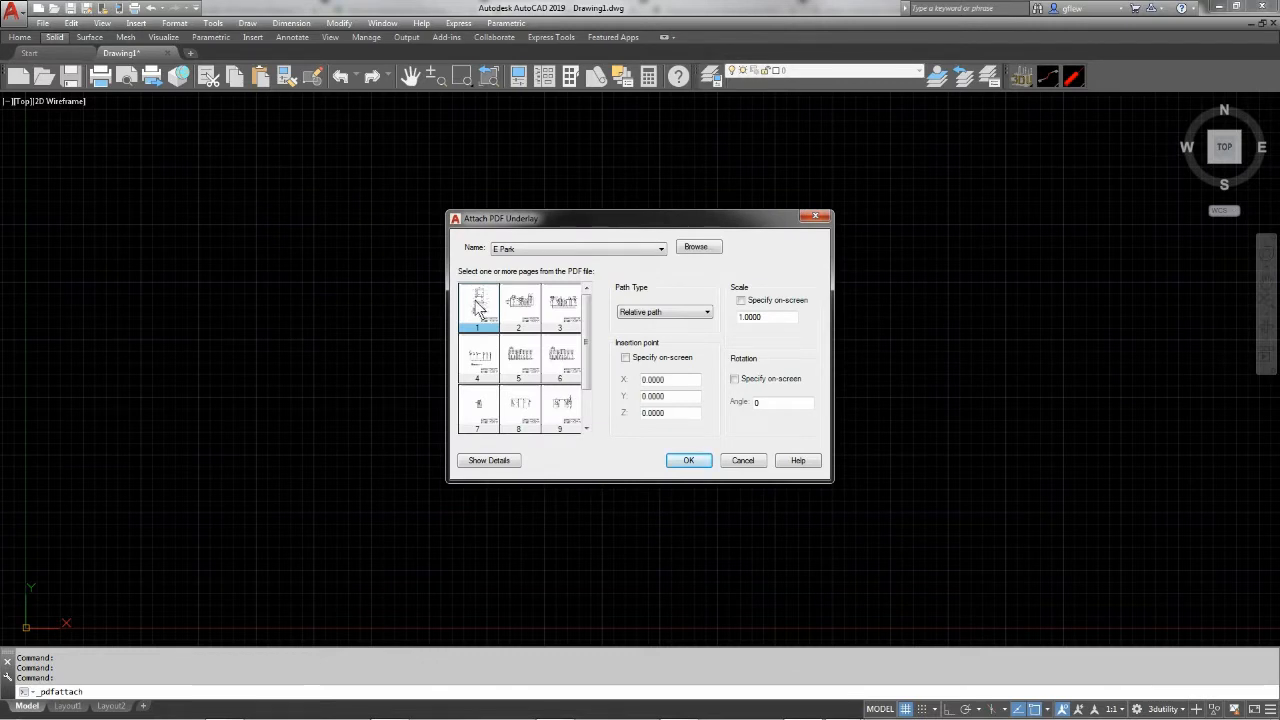
click(686, 462)
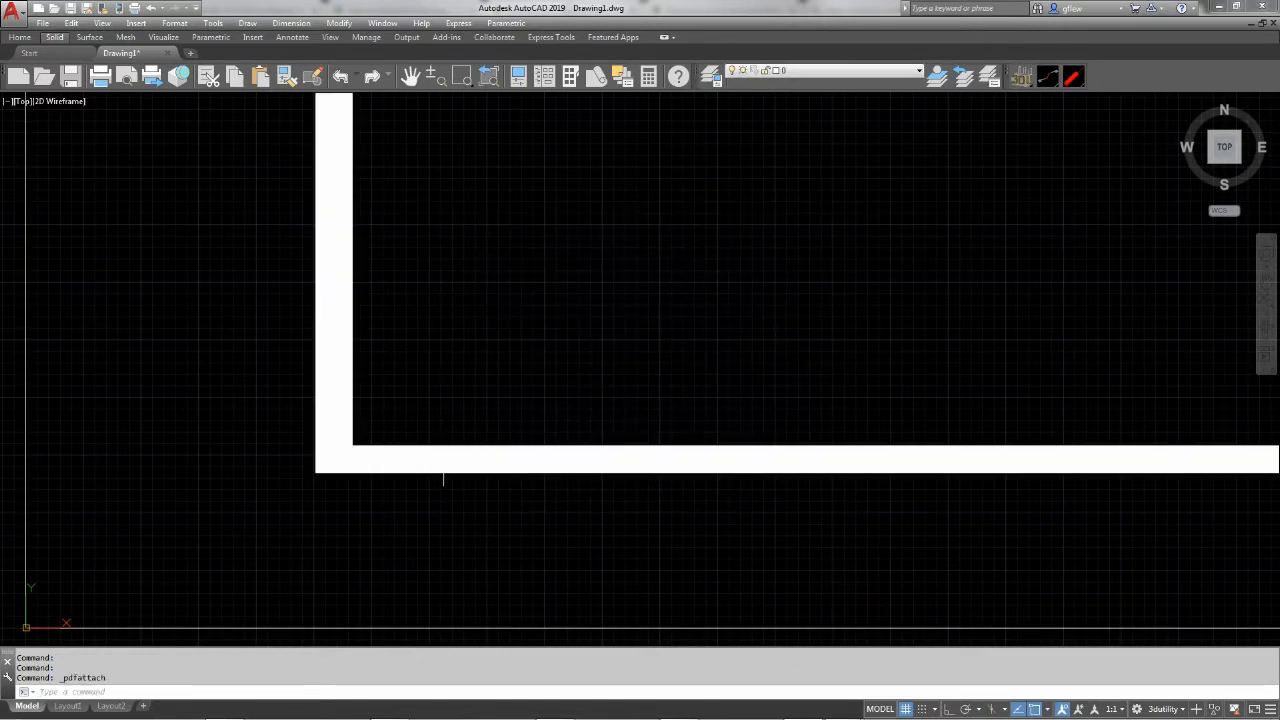
middle_click(517, 349)
middle_click(517, 349)
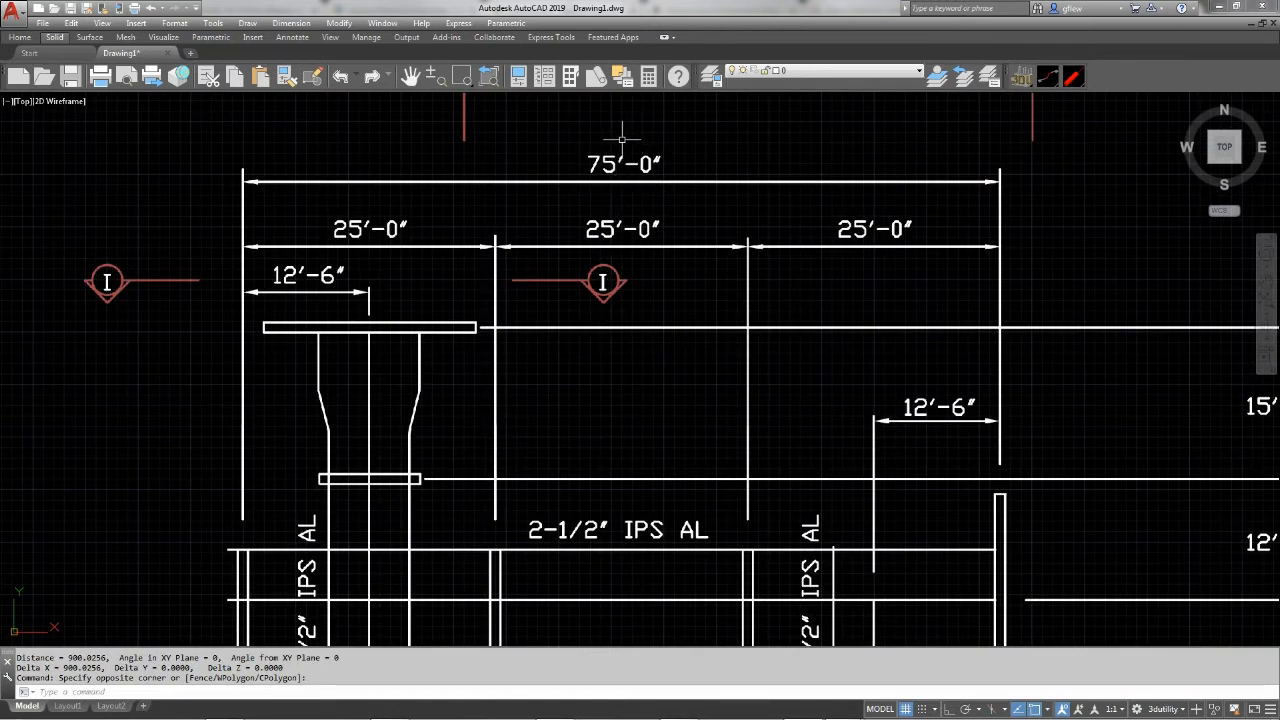
Run PDFOSNAP and accept the value 1 for object snapping on the PDF underlay
text(f)
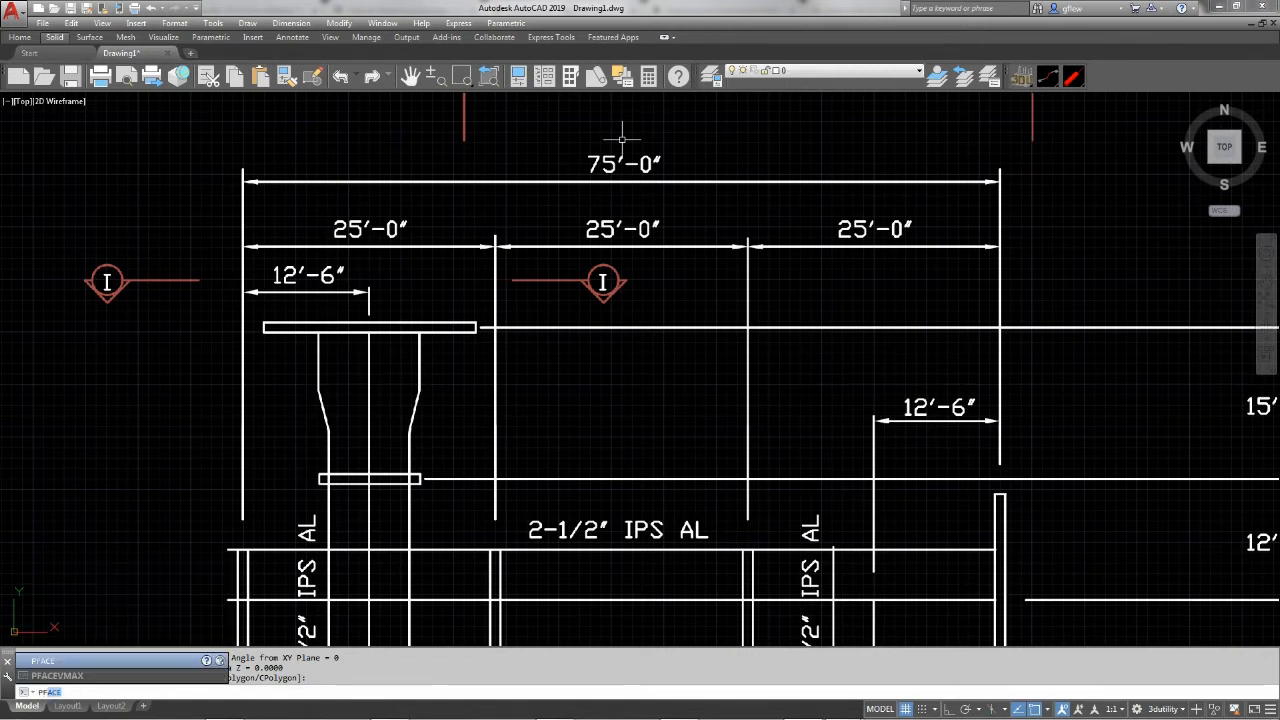
text(f)
key(Return)
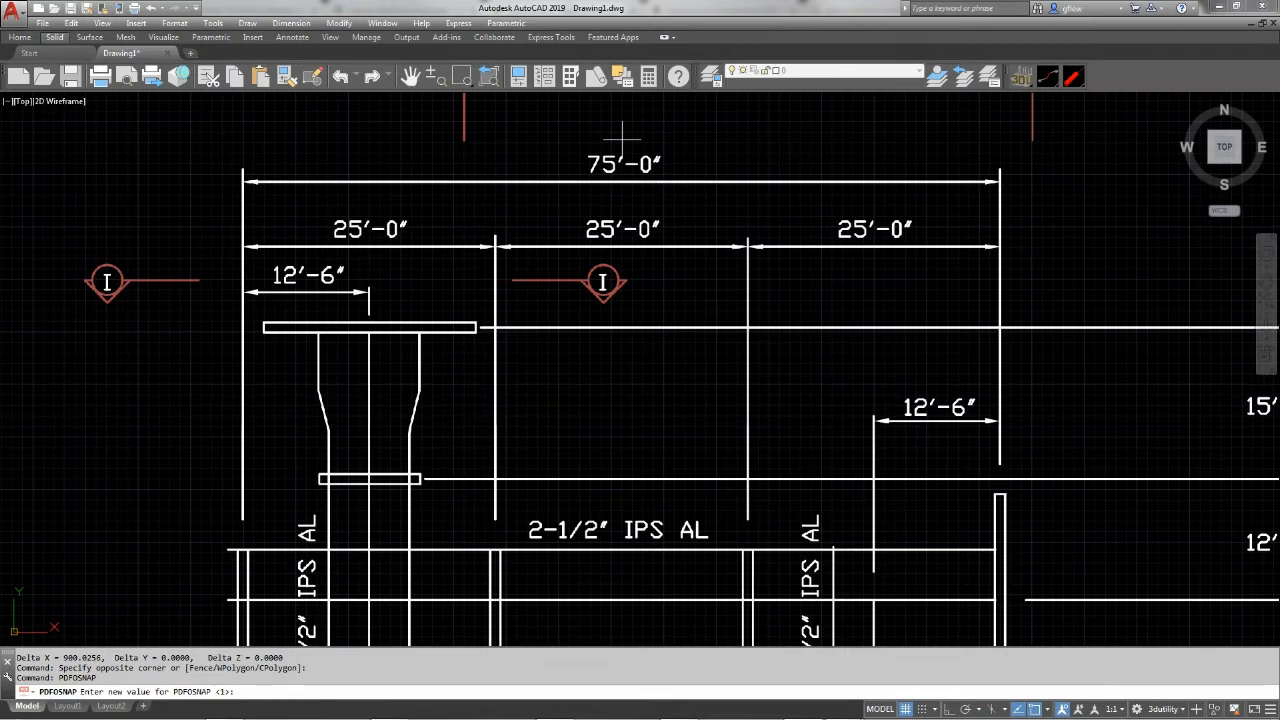
key(Return)
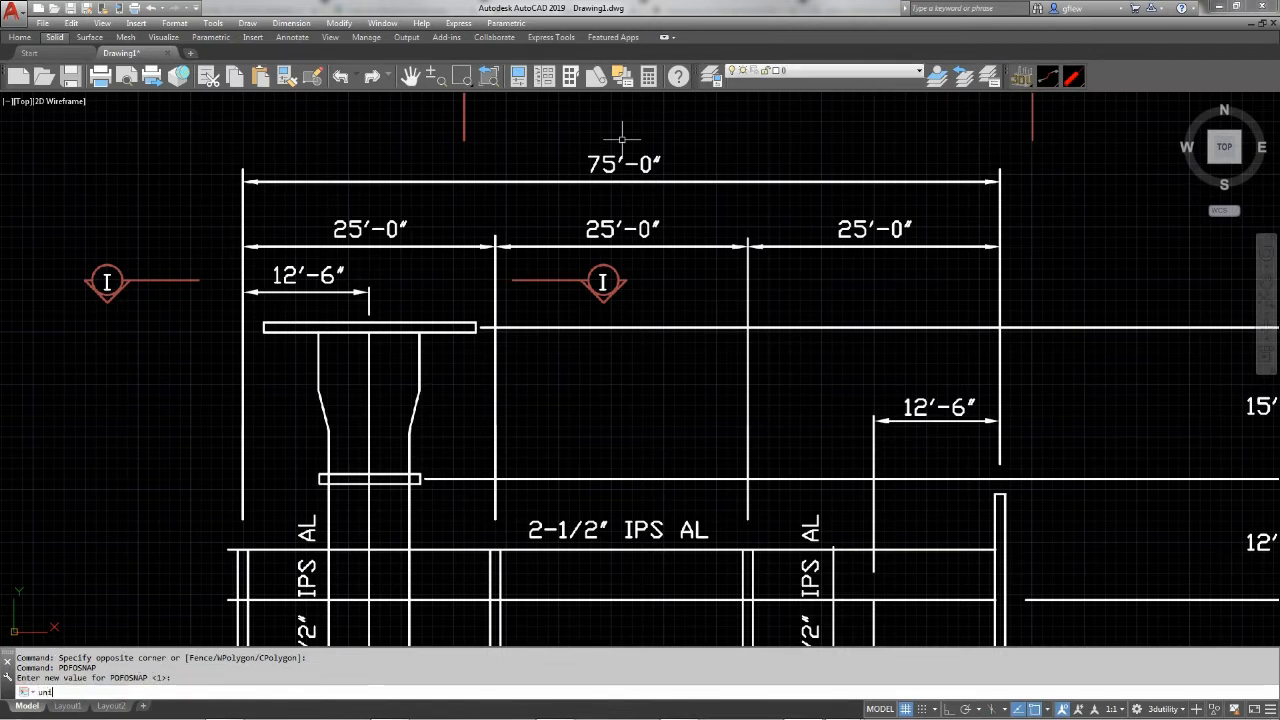
Set the length type of the drawing units to Engineering
text(units)
key(Return)
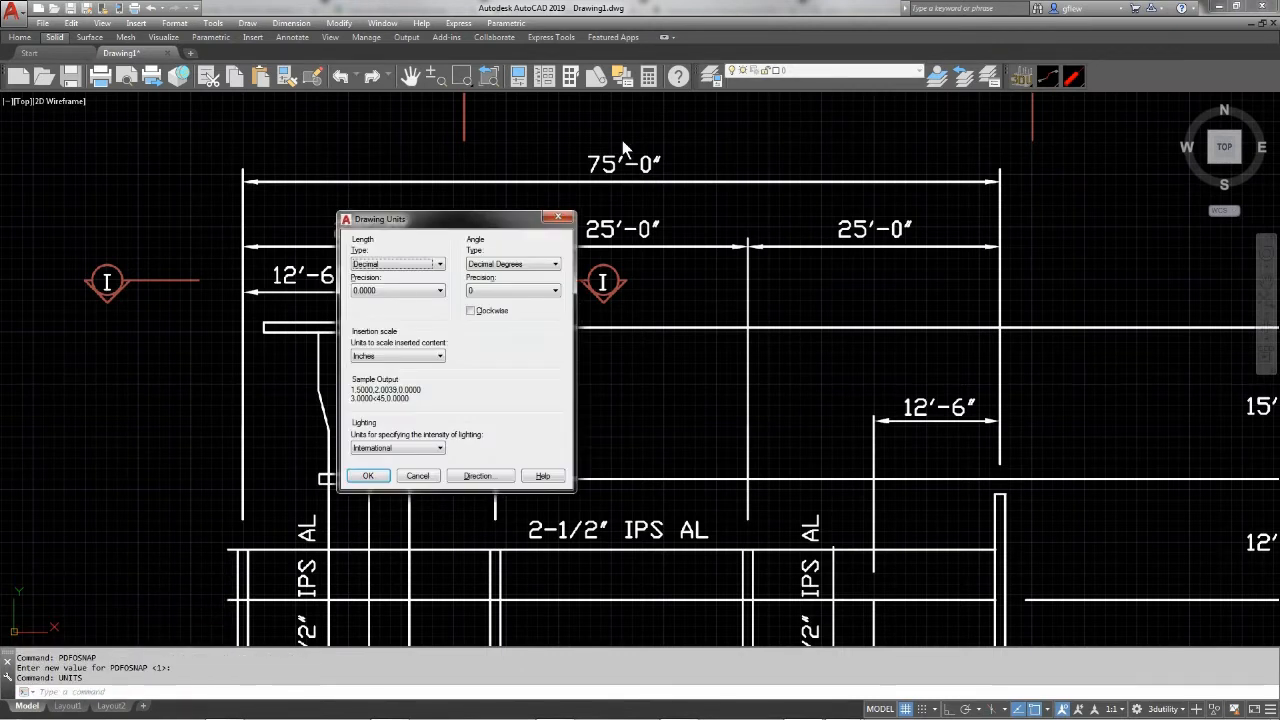
click(397, 264)
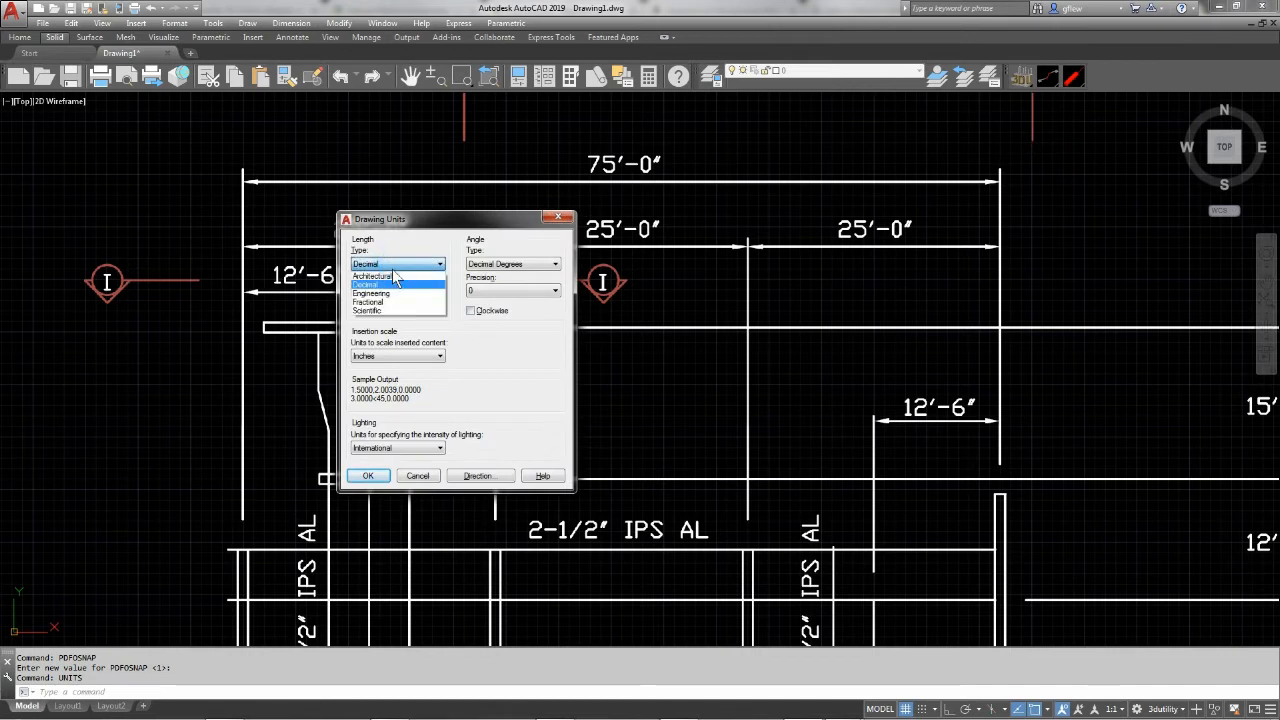
click(388, 294)
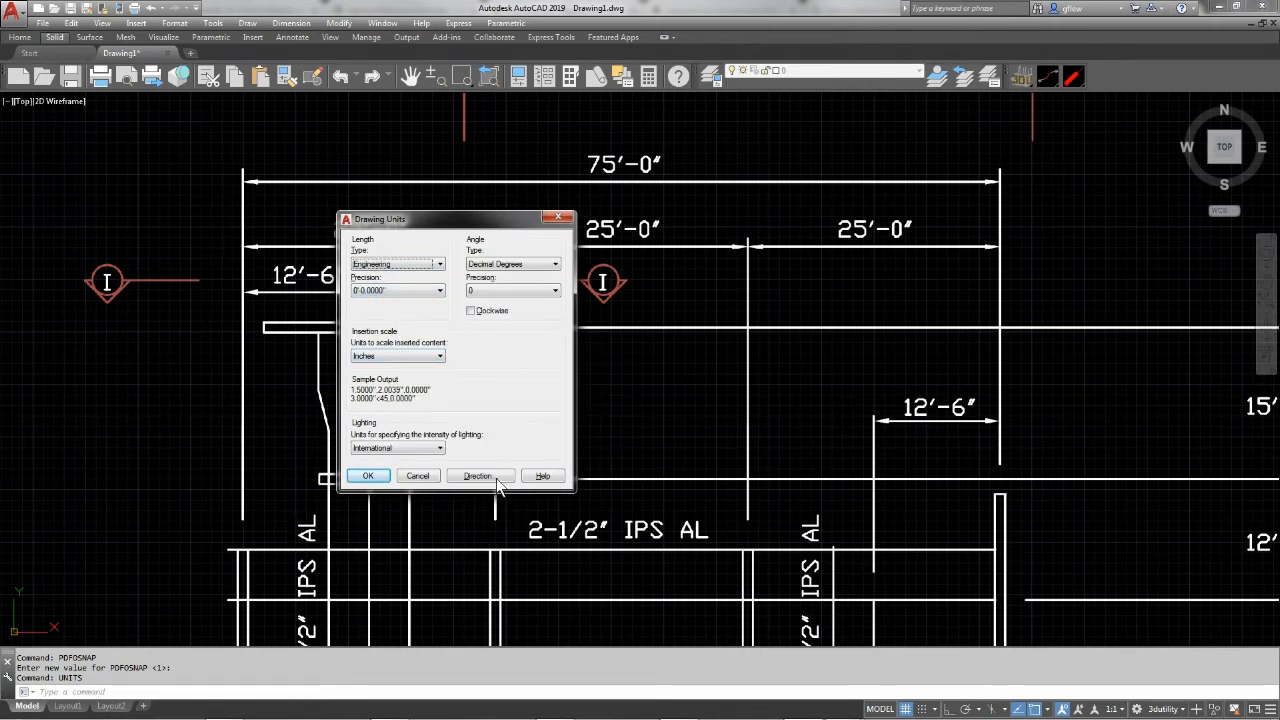
click(368, 476)
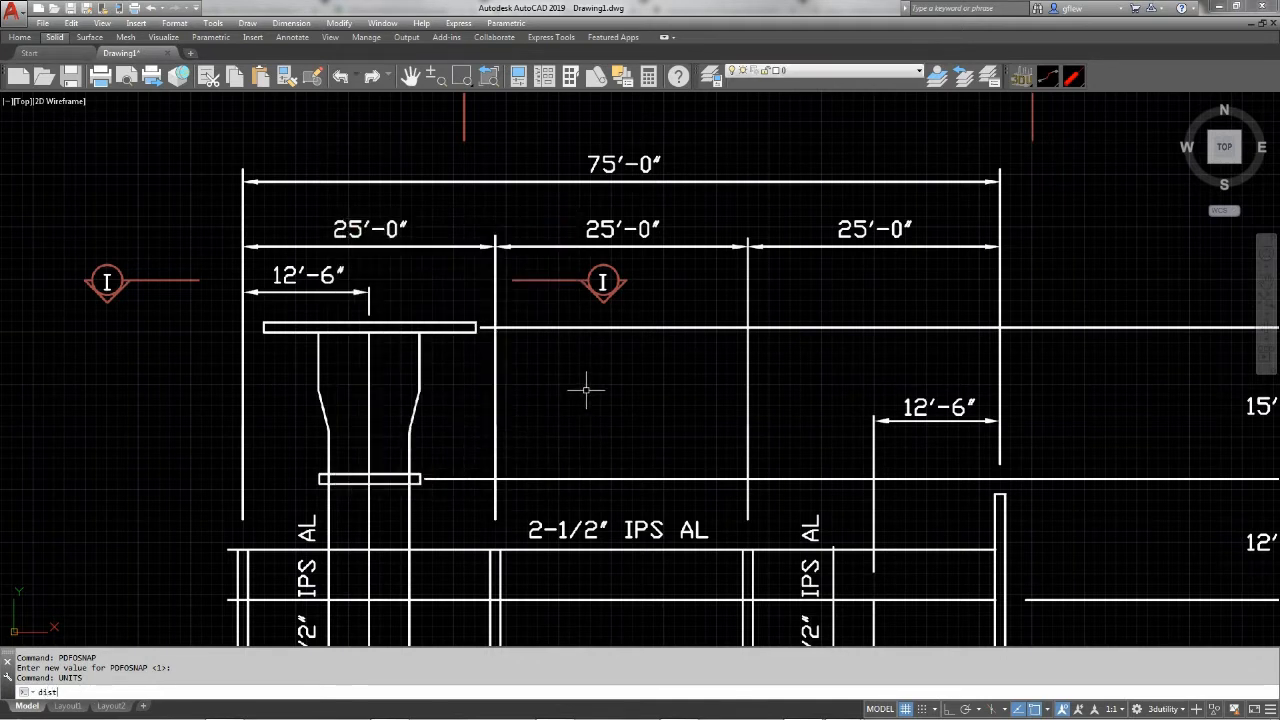
Measure the distance between the two ends of the overall 75'-0" dimension line on the plan underlay
key(Return)
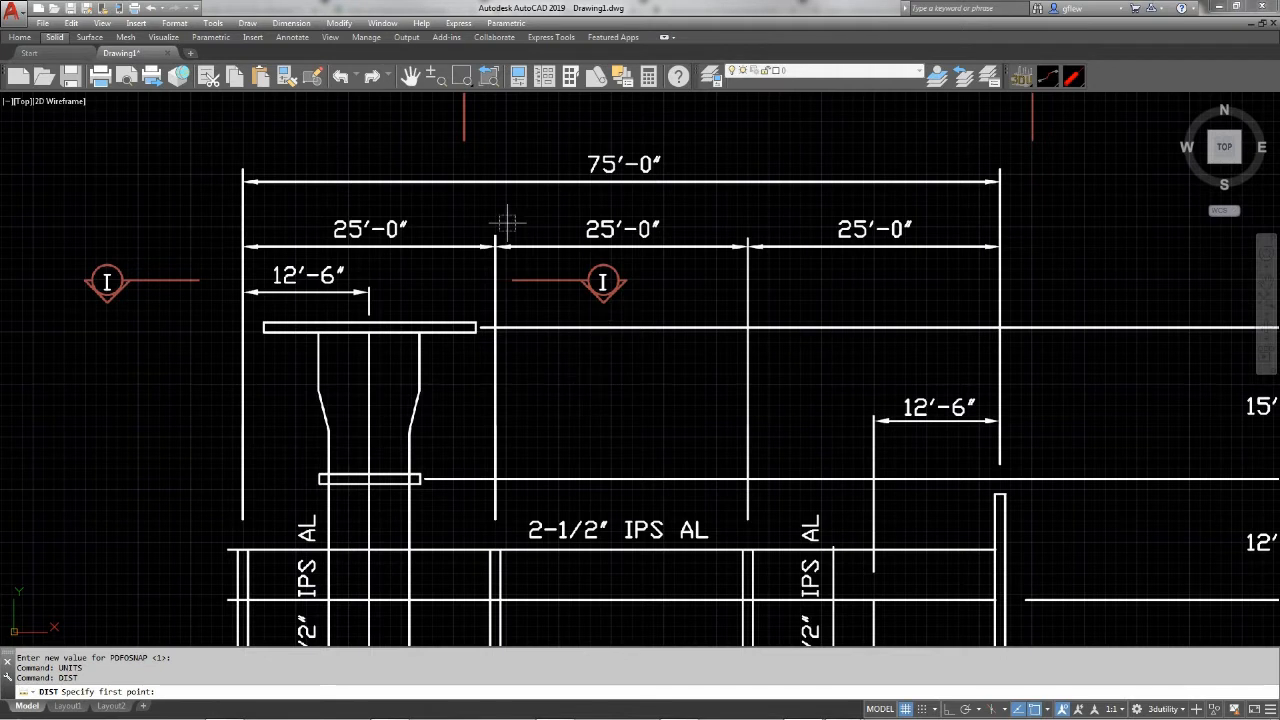
click(243, 181)
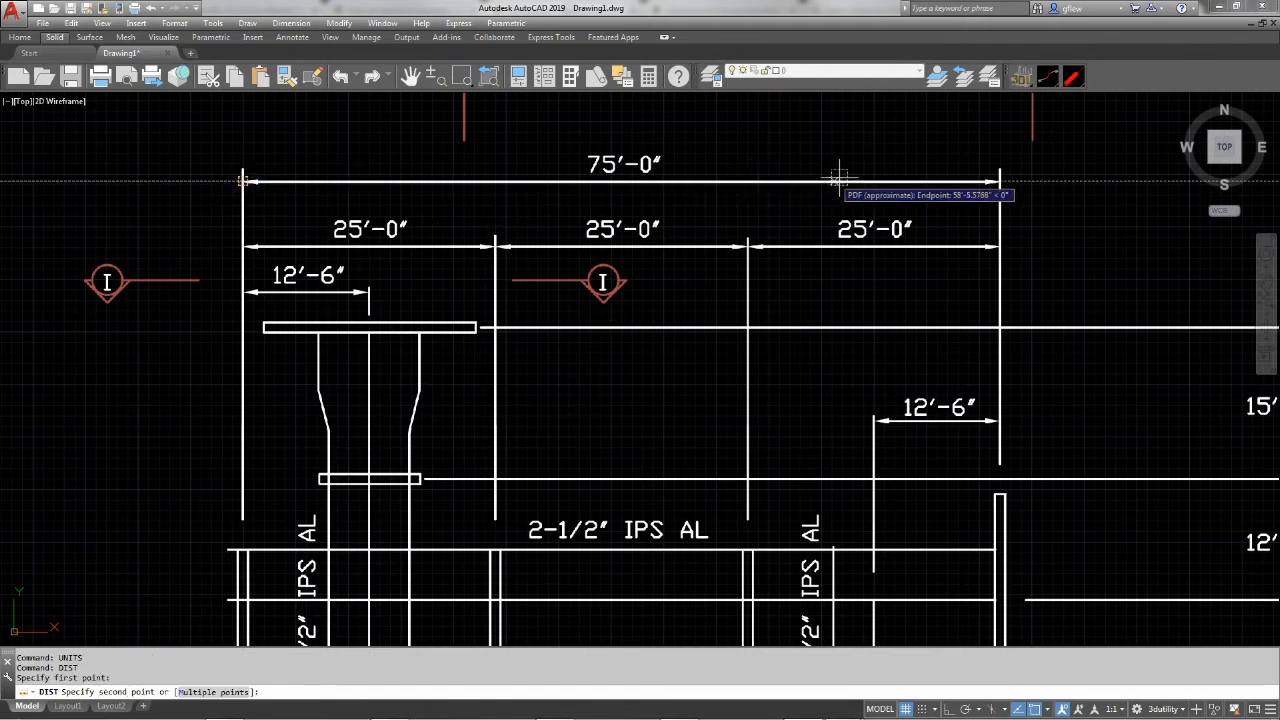
click(1000, 181)
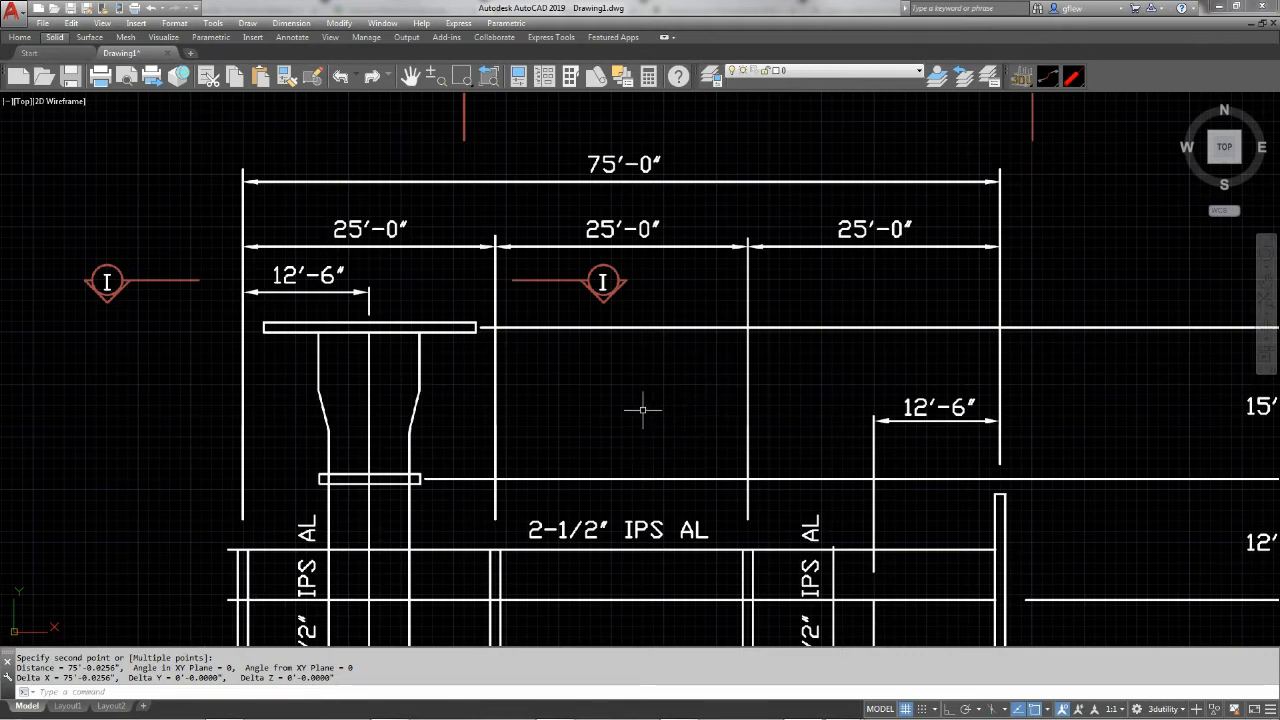
scroll(643, 409, down, 3)
mouse_move(663, 406)
middle_down()
mouse_move(646, 371)
mouse_move(634, 225)
middle_up()
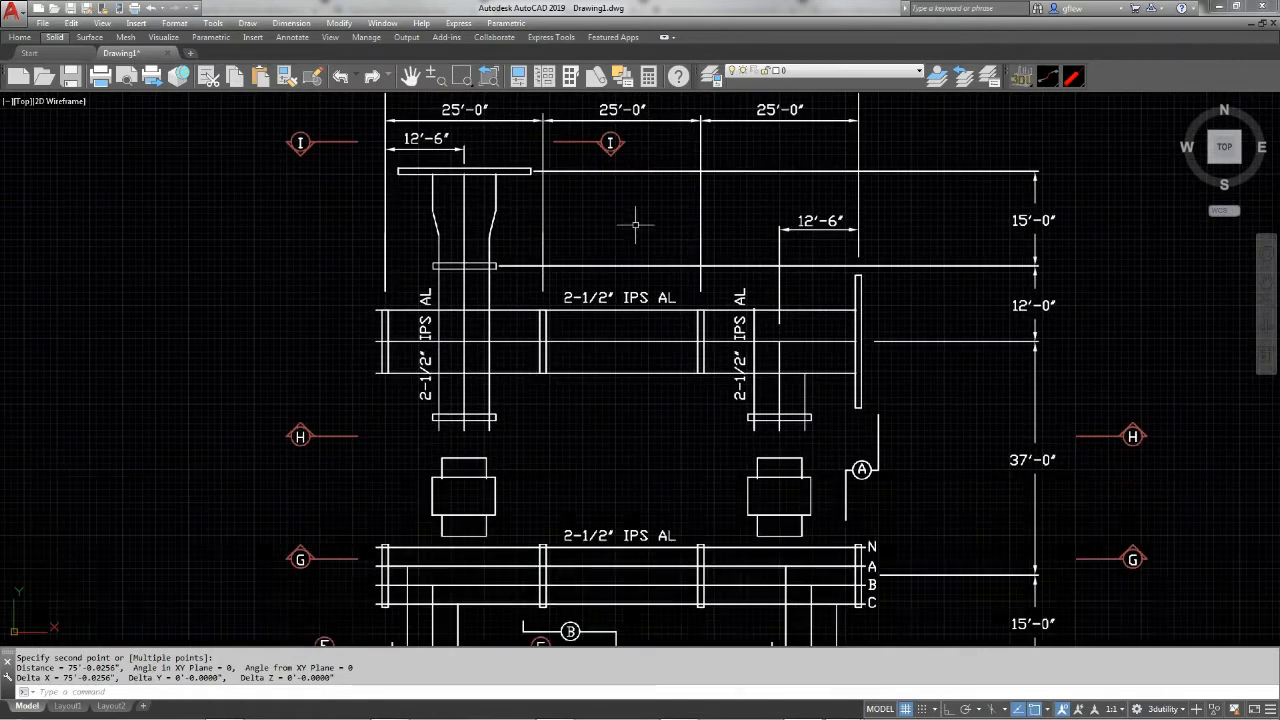
middle_drag(617, 423, 606, 412)
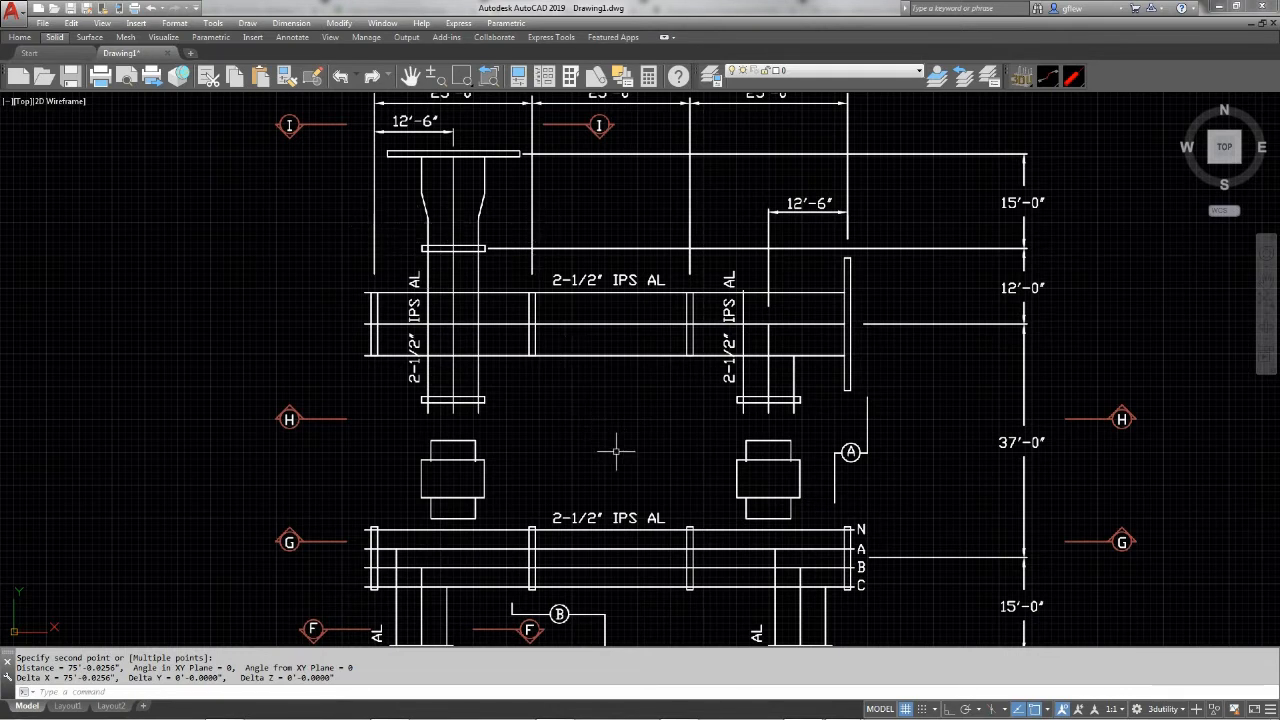
text(RULe)
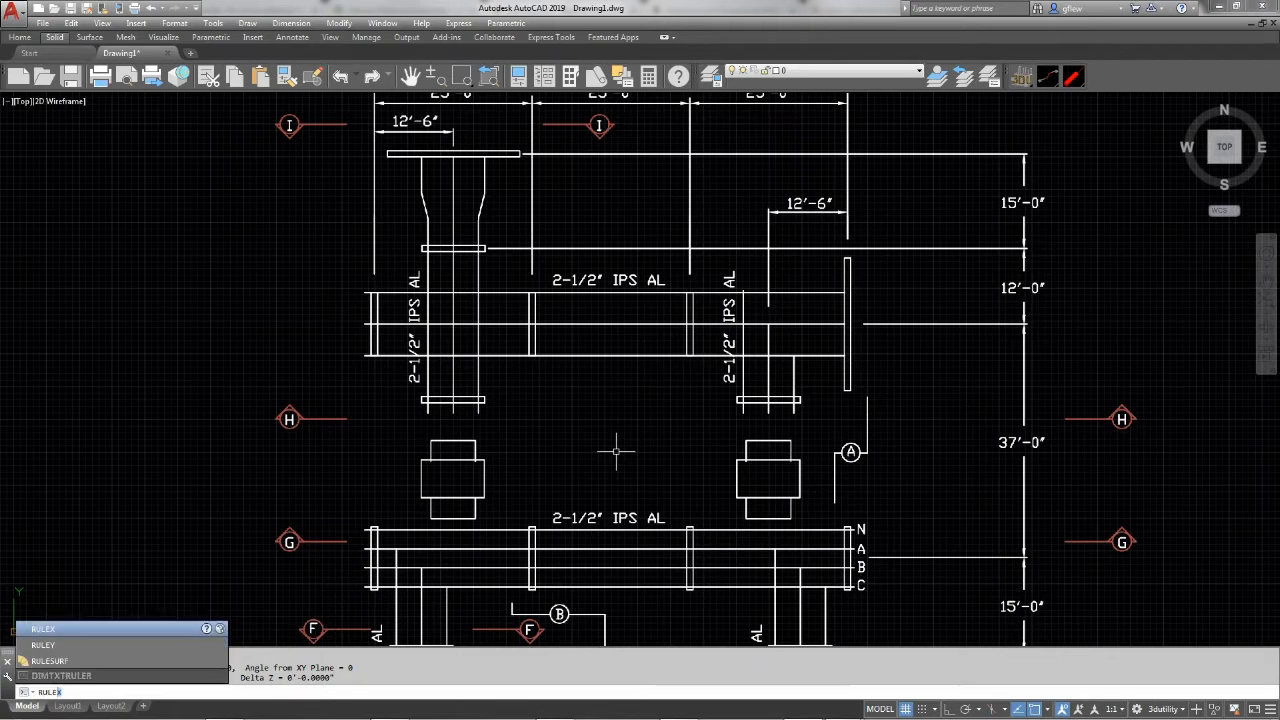
text(Y)
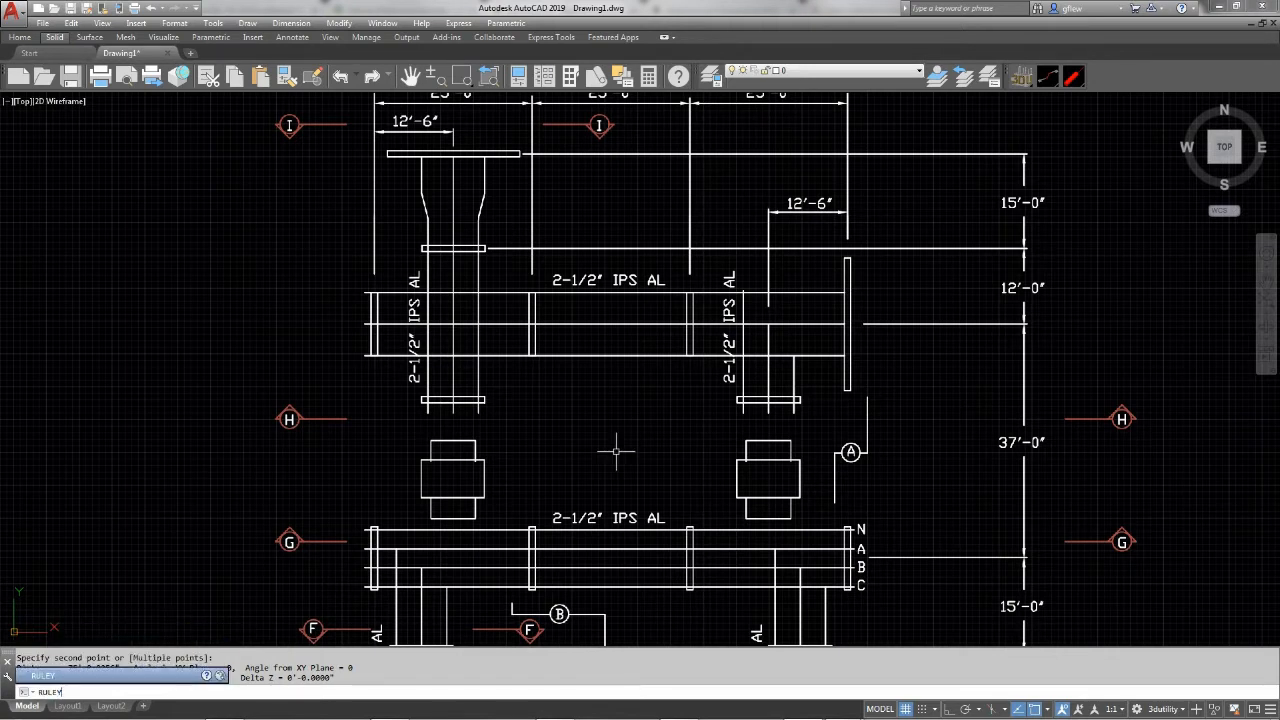
key(Return)
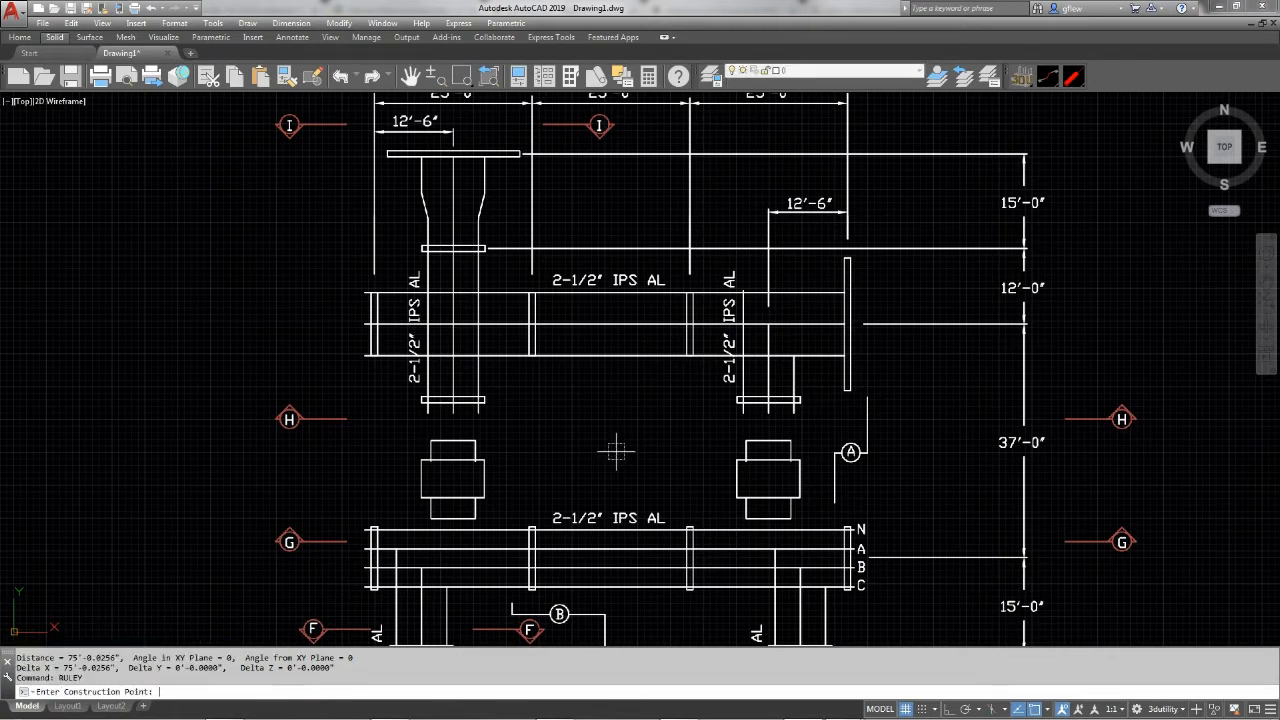
scroll(616, 453, down, 2)
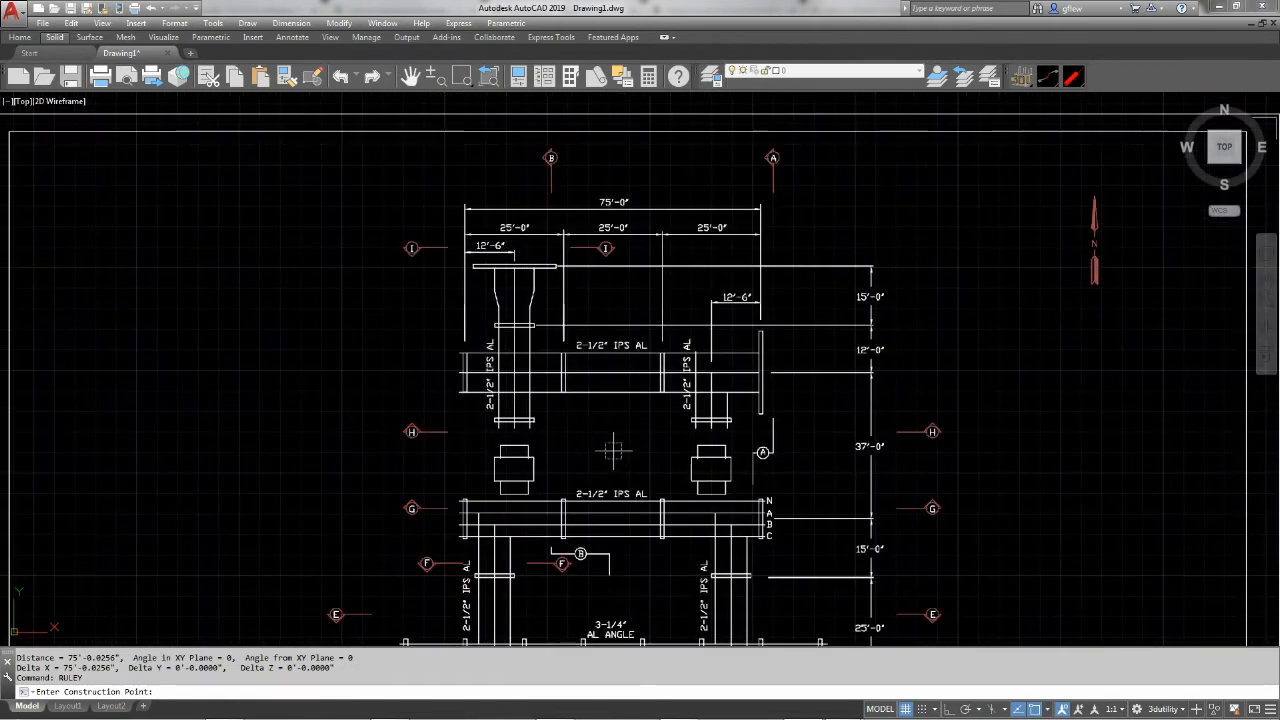
mouse_move(608, 449)
middle_down()
mouse_move(591, 323)
mouse_move(605, 330)
middle_up()
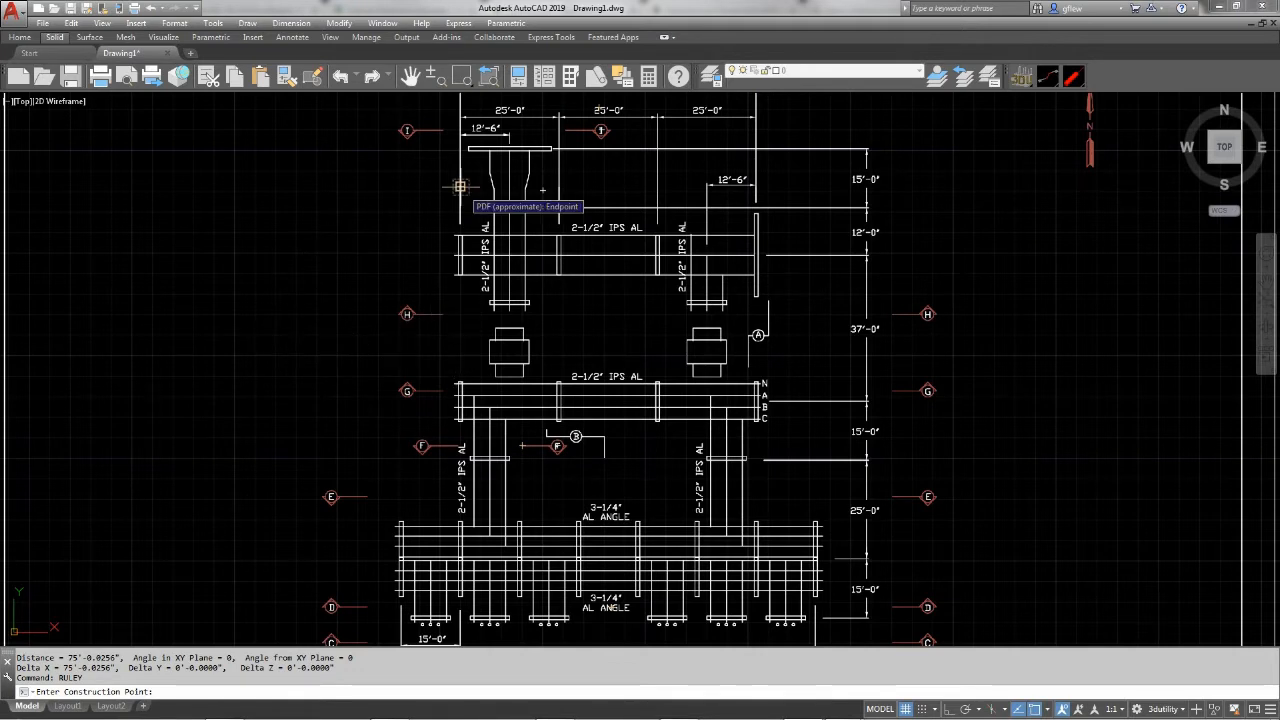
key(Escape)
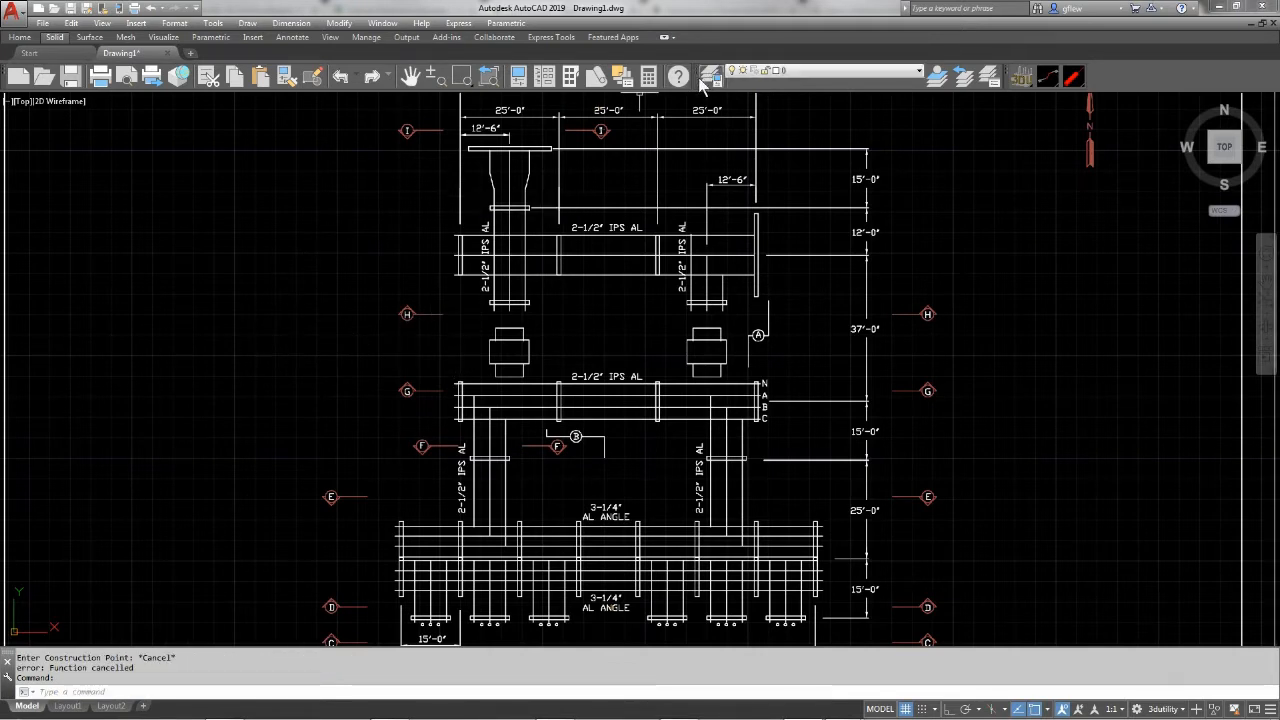
Create a new layer named Construction
click(708, 77)
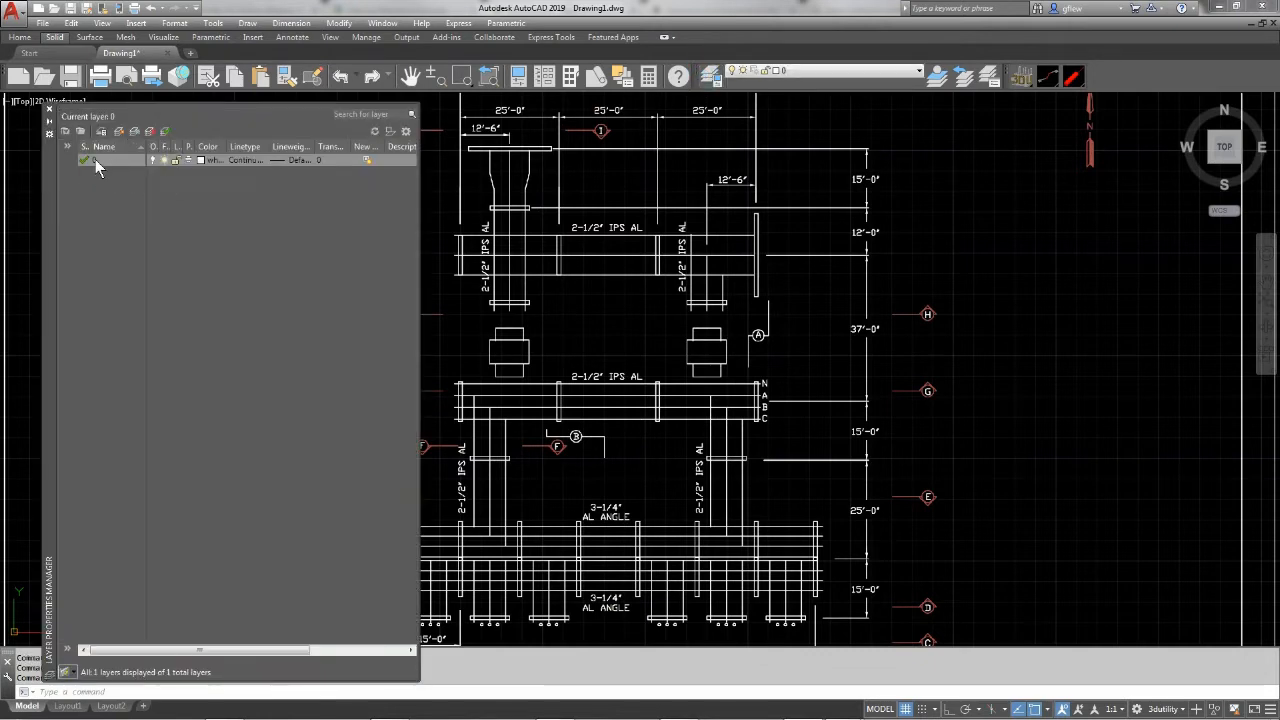
click(120, 132)
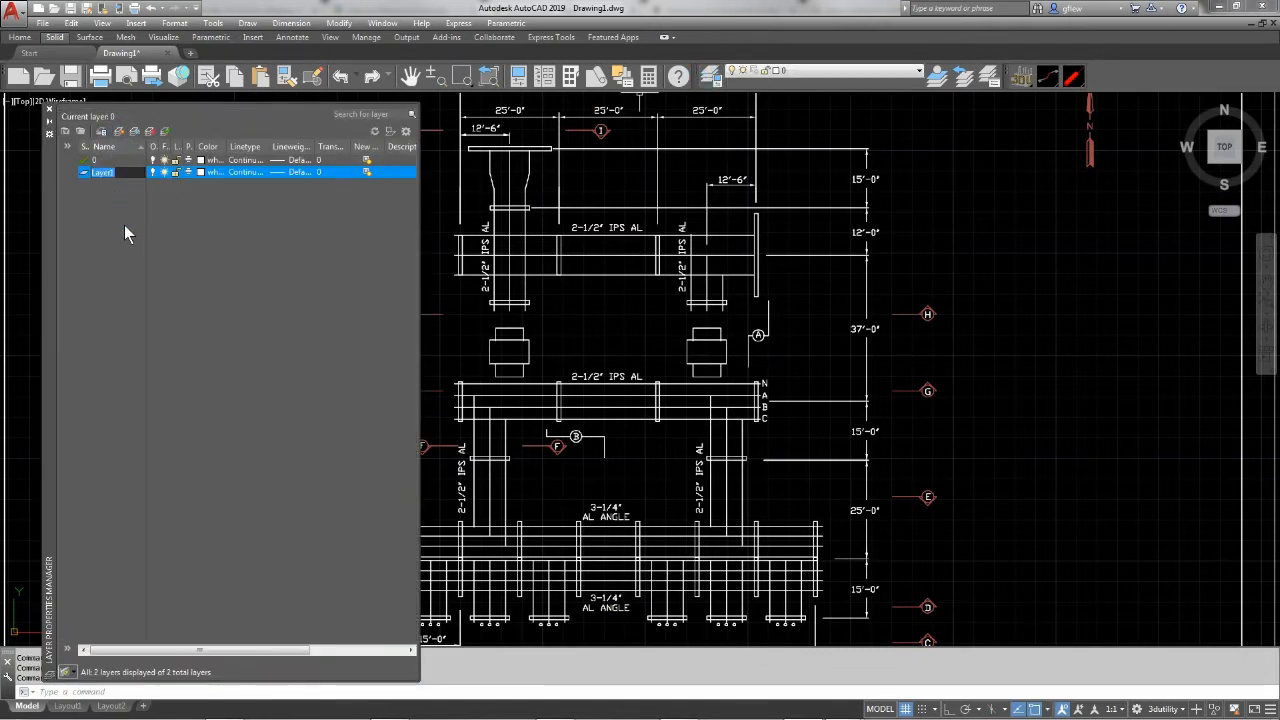
text(Constructin)
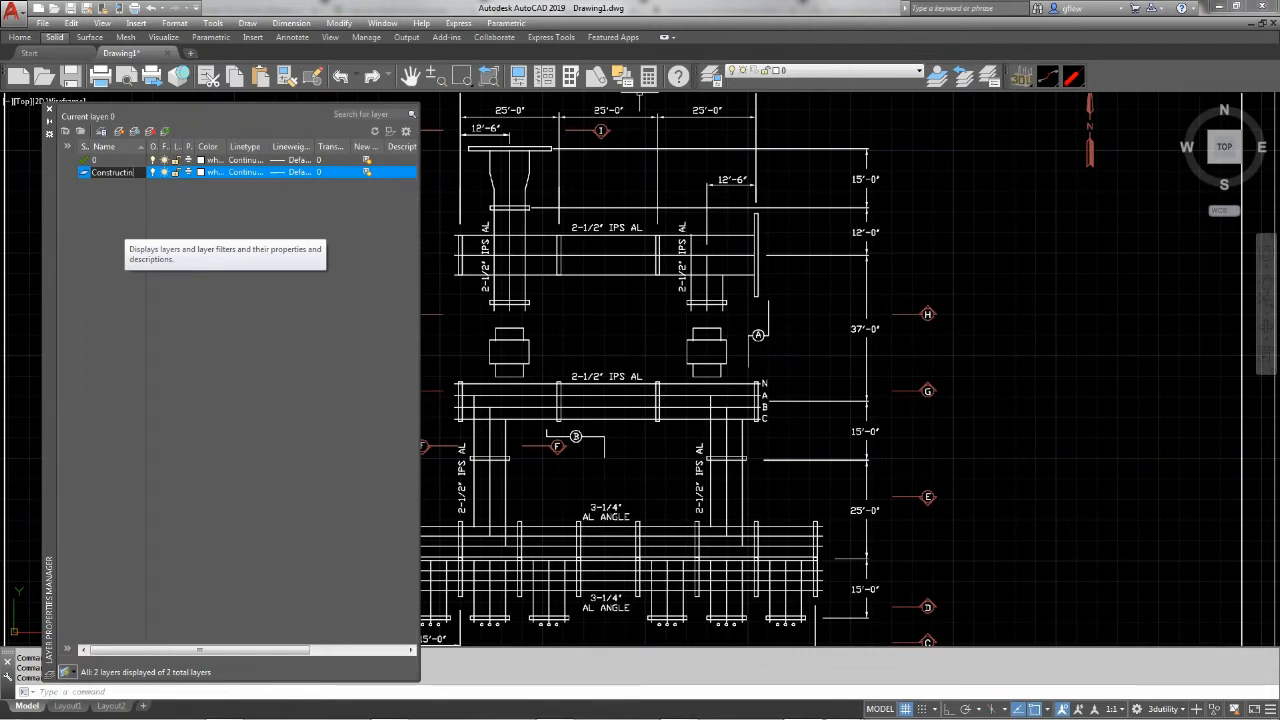
key(Return)
key(F2)
Set the Construction layer's color to magenta and make it the current layer
click(201, 172)
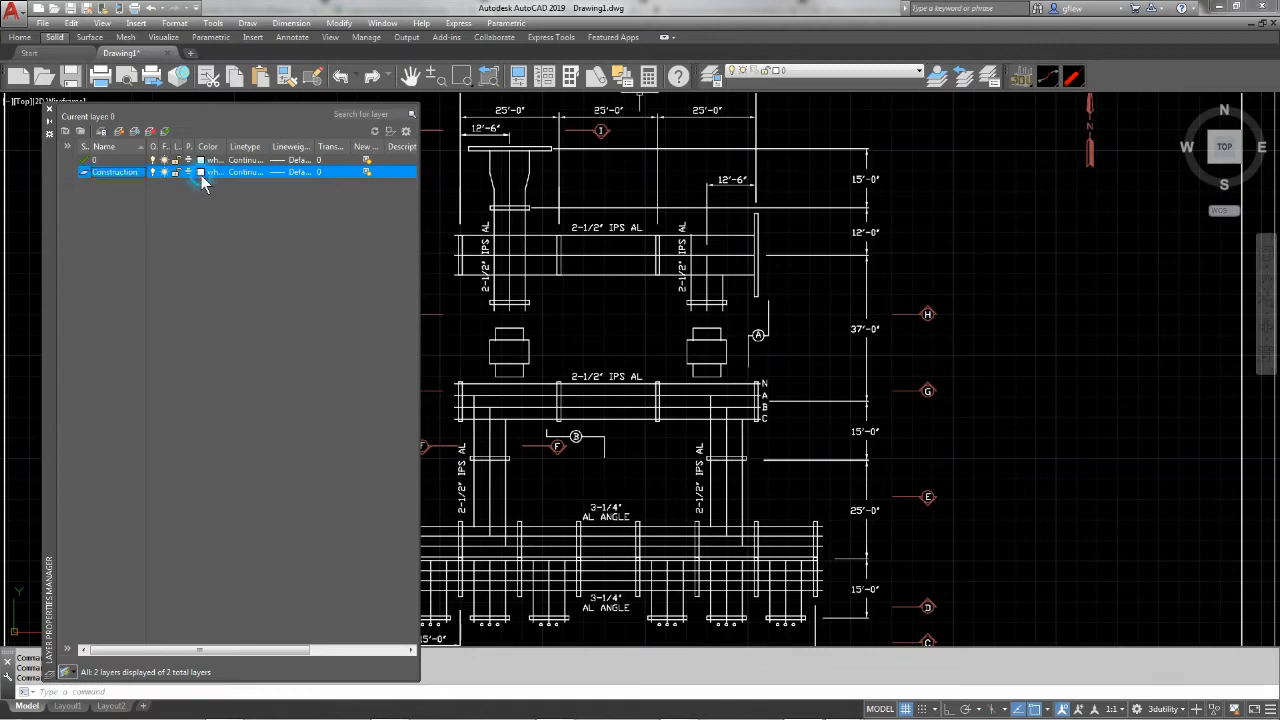
click(596, 383)
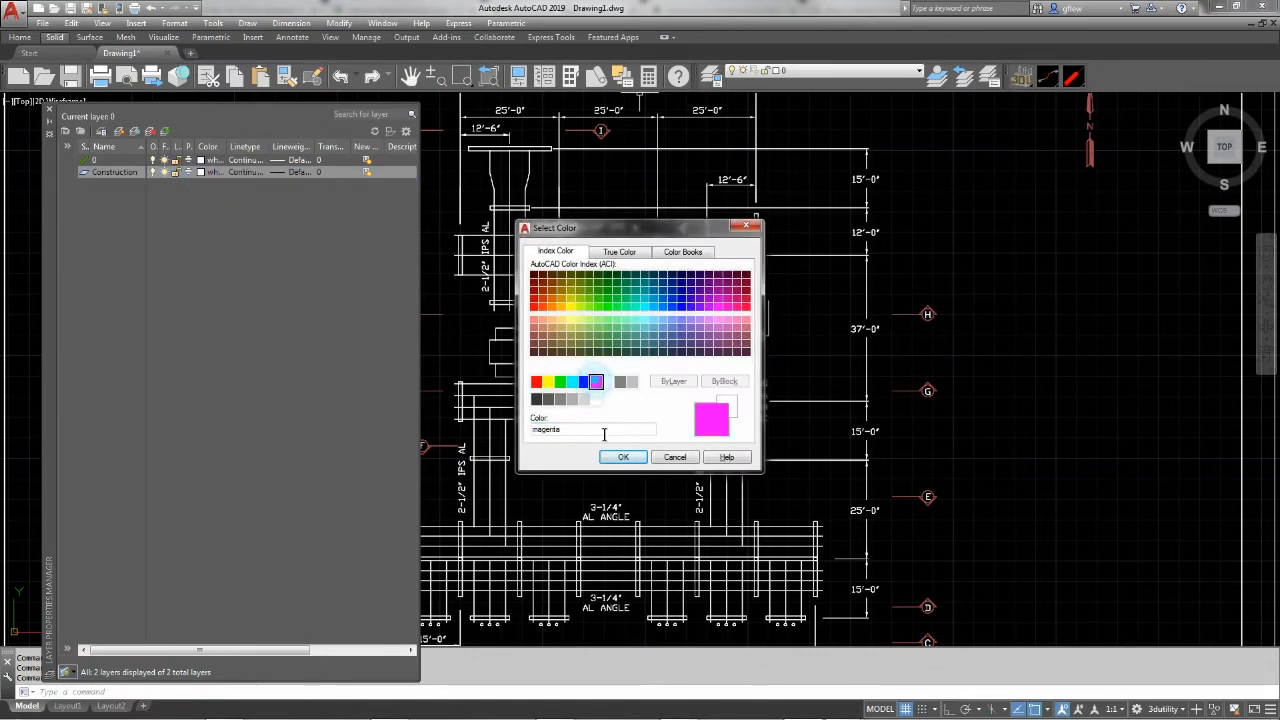
click(622, 457)
double_click(81, 174)
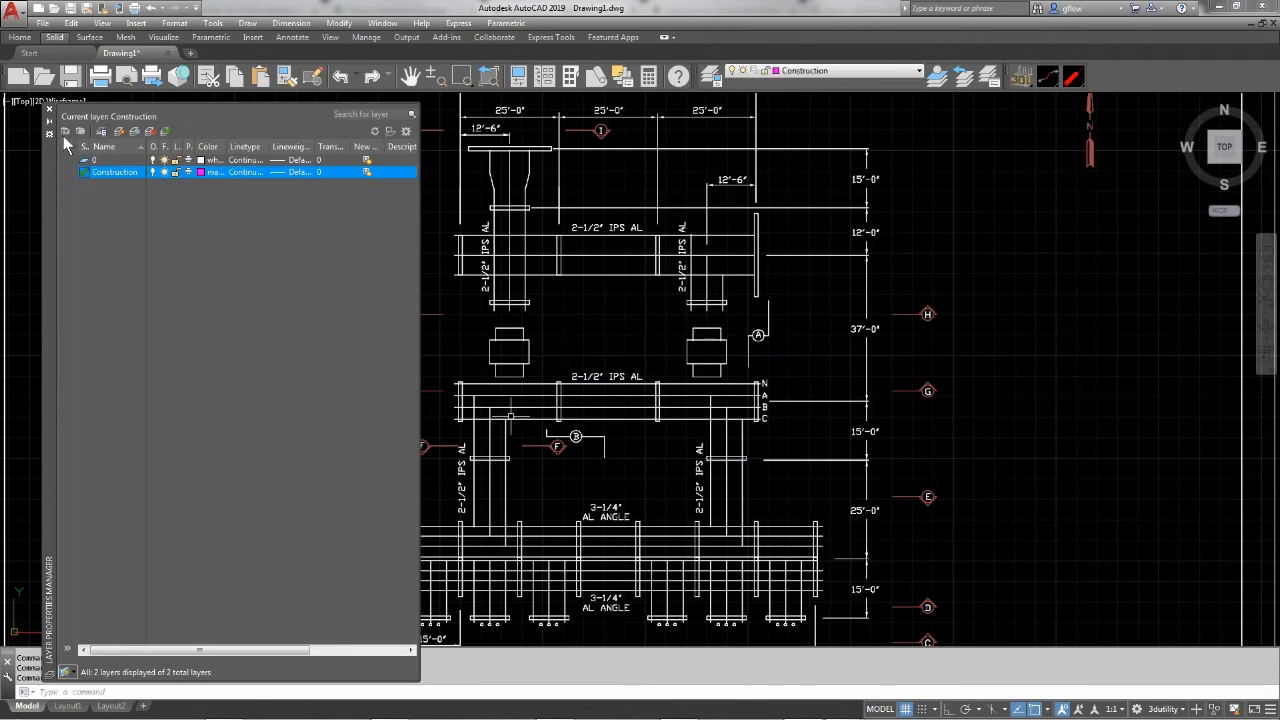
click(48, 112)
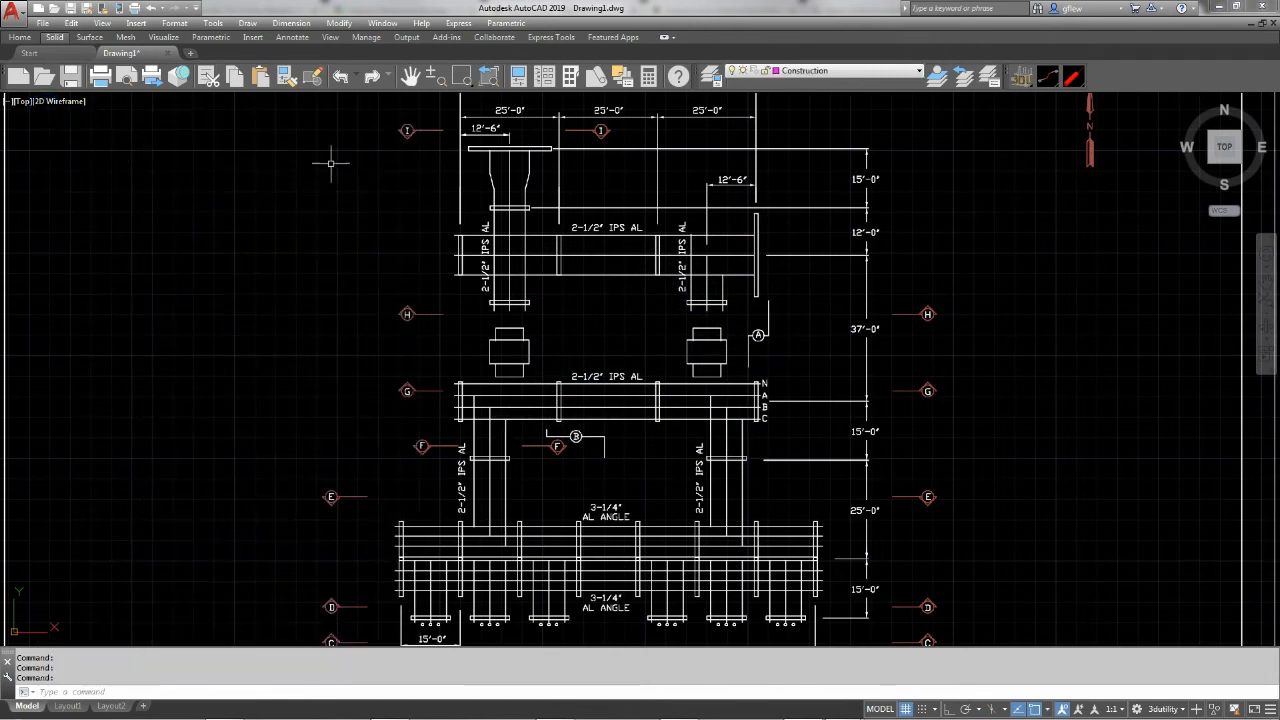
Use RULEY to place vertical construction lines on the four extension lines of the three 25'-0" bay dimensions
text(ru)
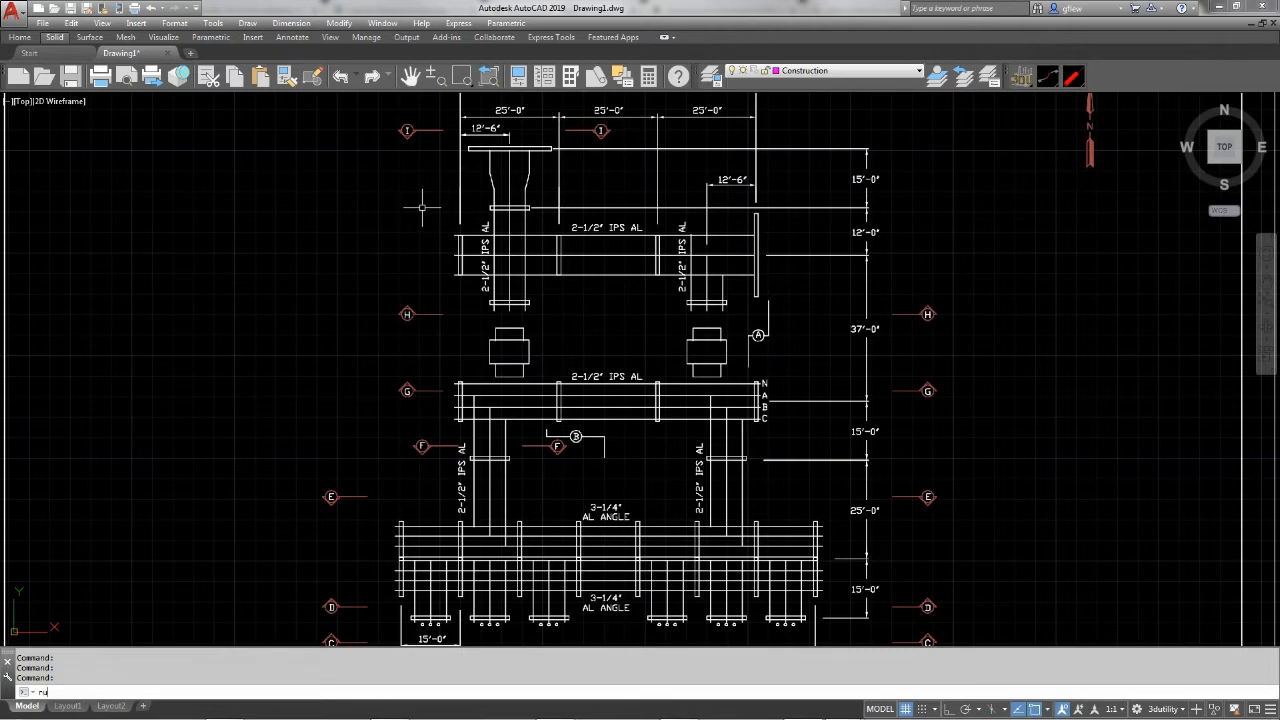
text(ley)
key(Return)
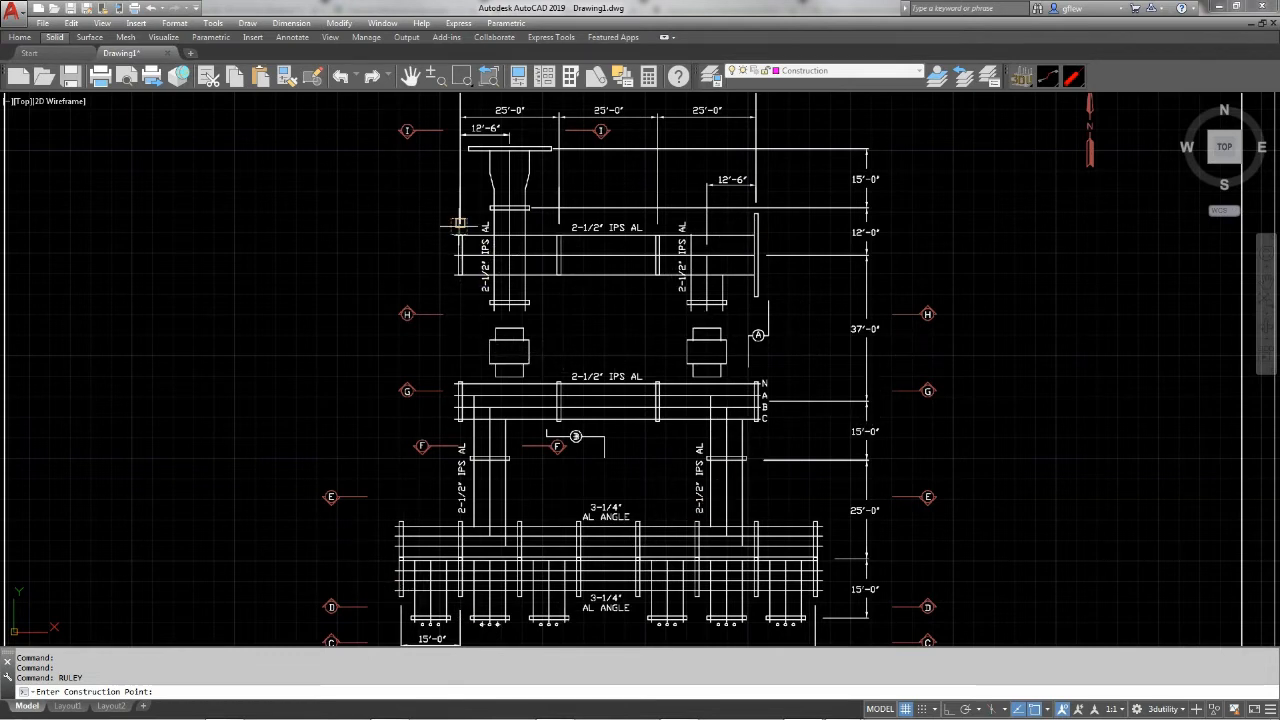
click(460, 187)
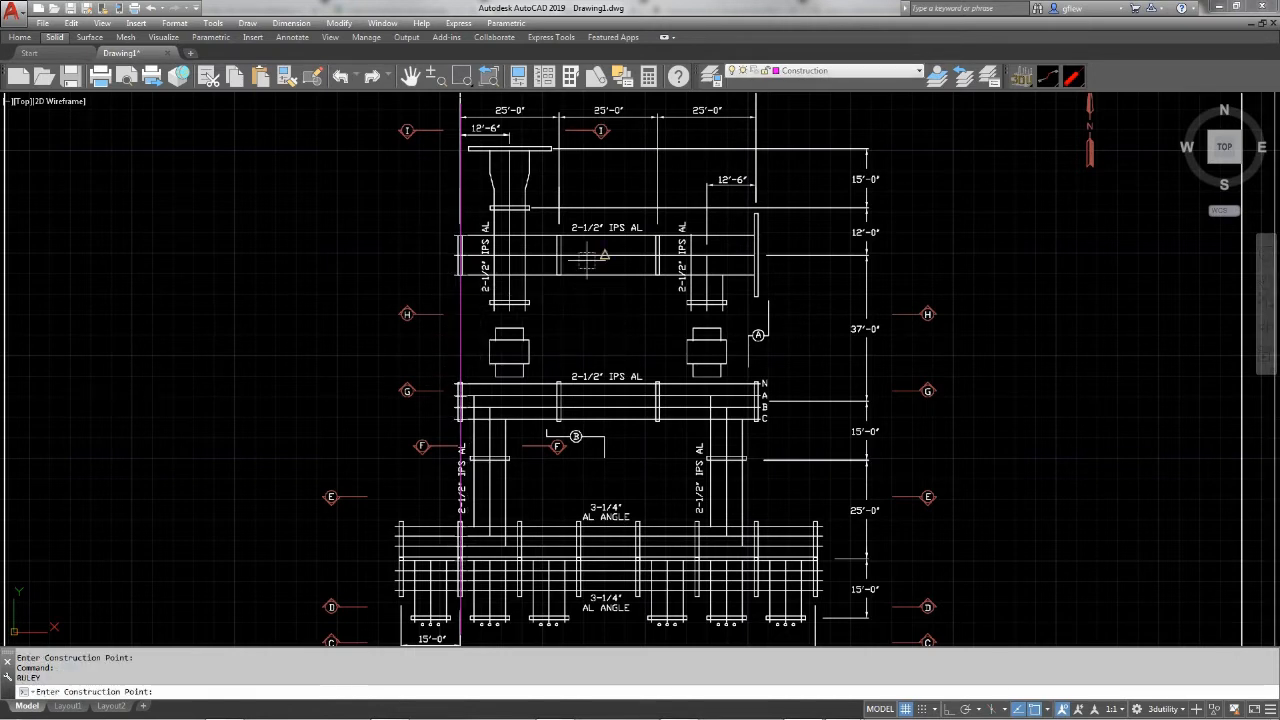
key(Return)
click(559, 187)
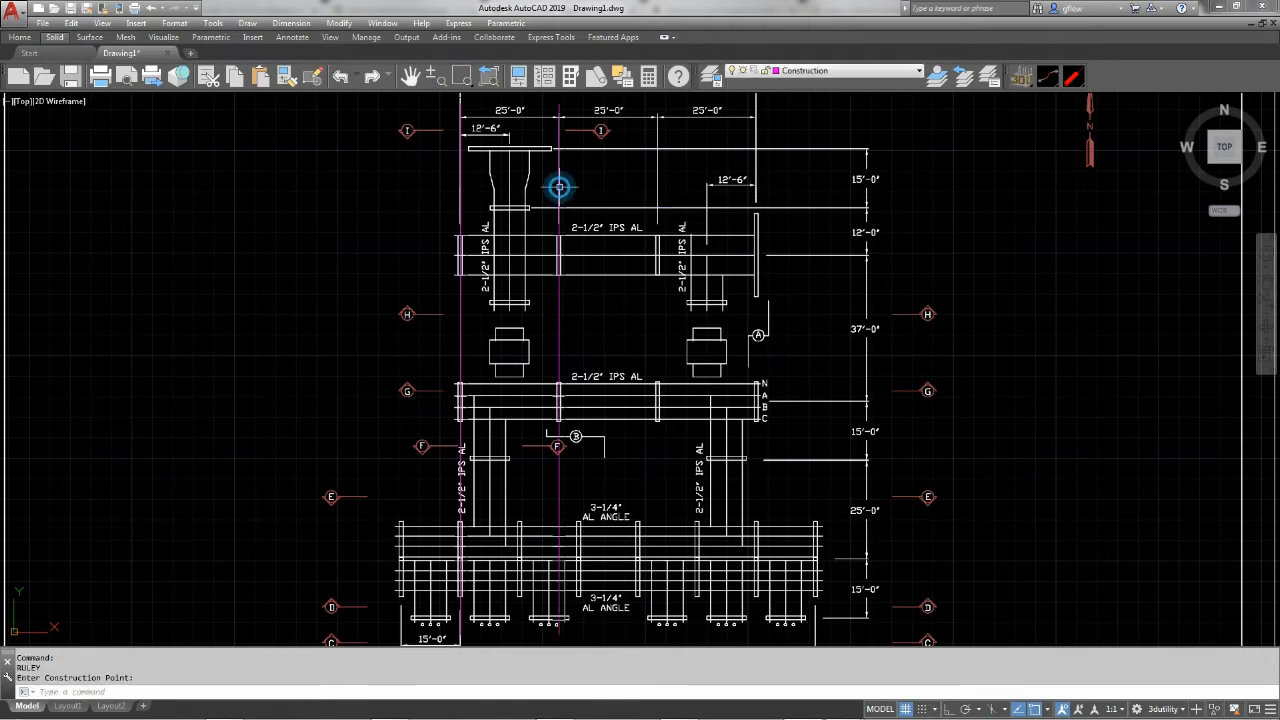
right_click(657, 179)
click(657, 178)
right_click(785, 165)
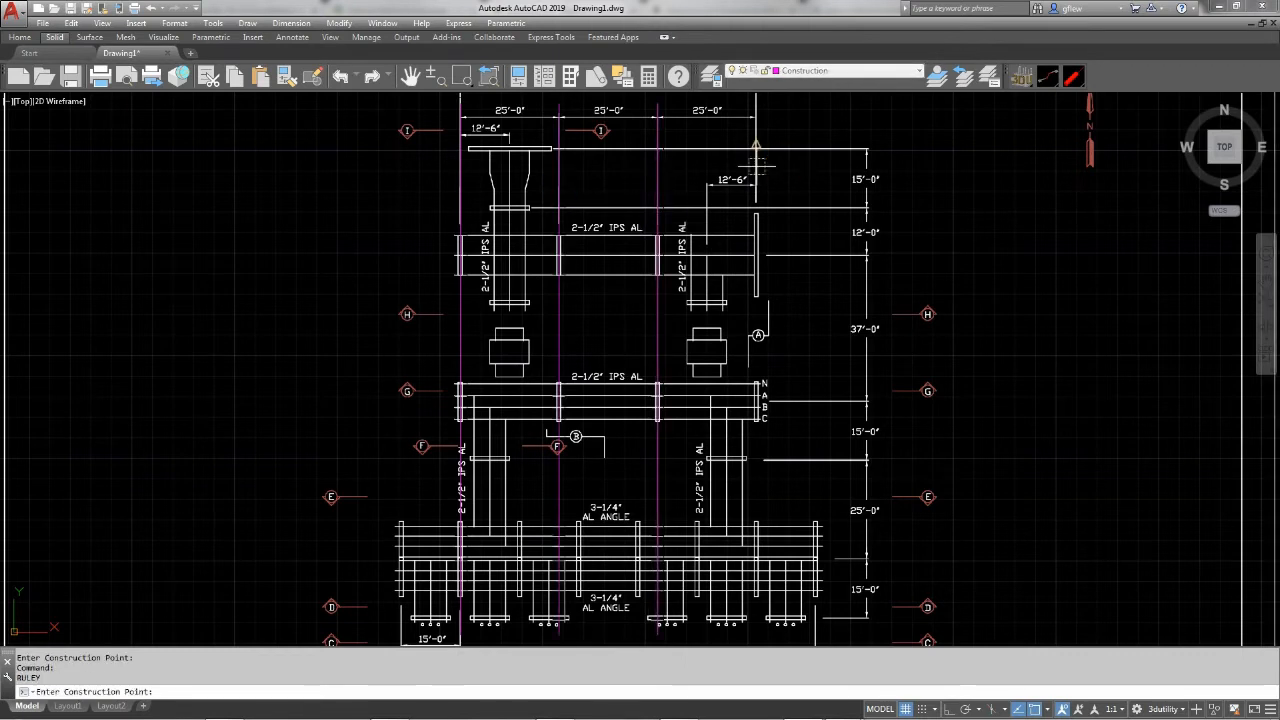
click(757, 163)
Add vertical RULEY construction lines along the 12'-6" centerlines of the two upper bus drops, right one first
right_click(795, 208)
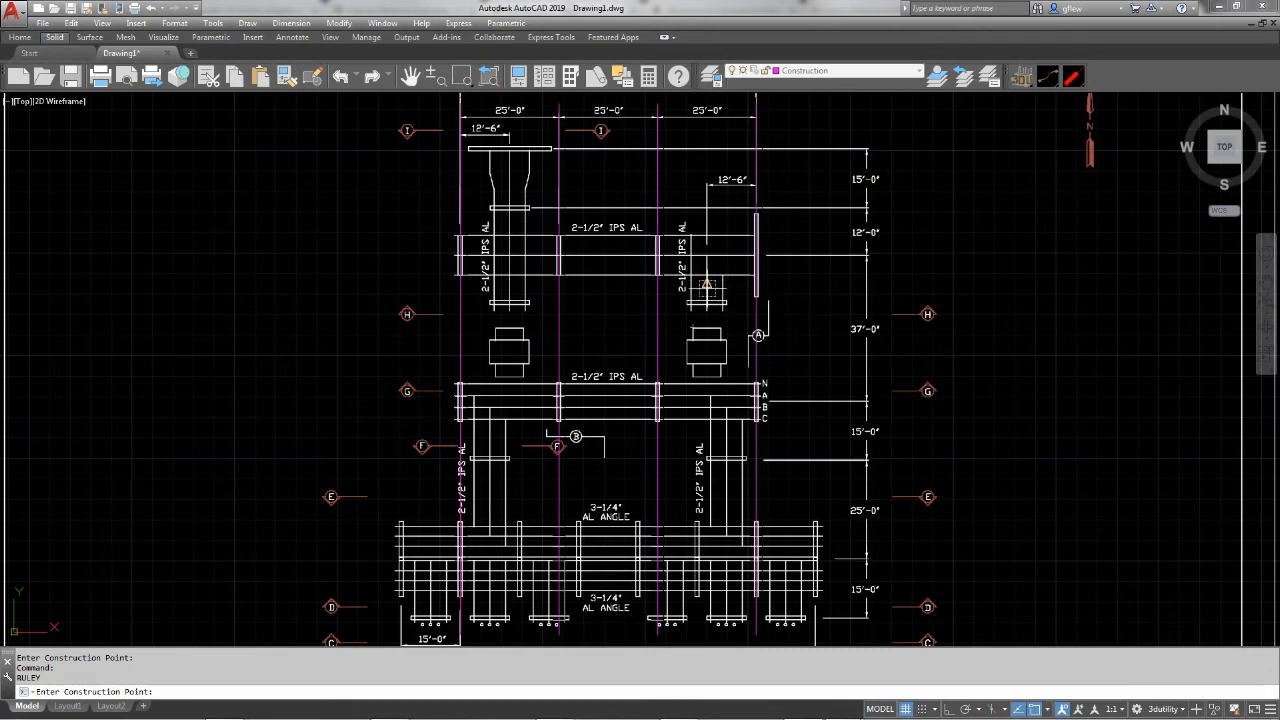
click(706, 287)
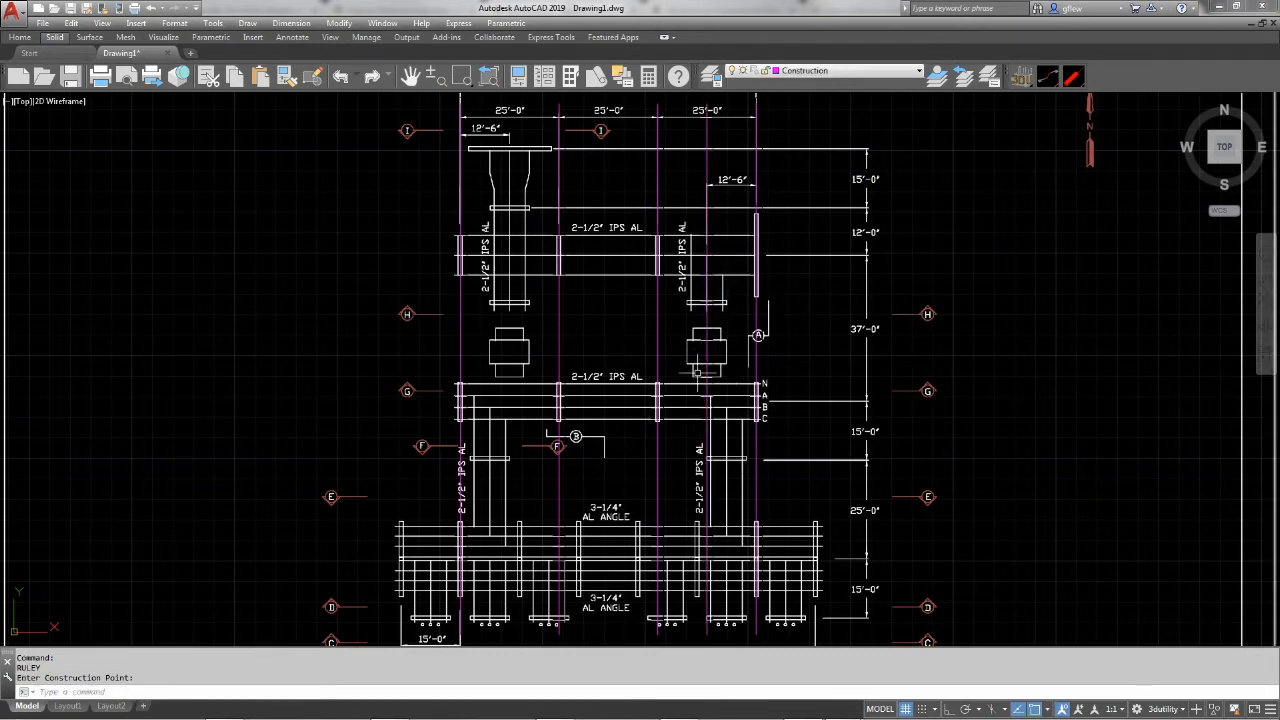
right_click(483, 302)
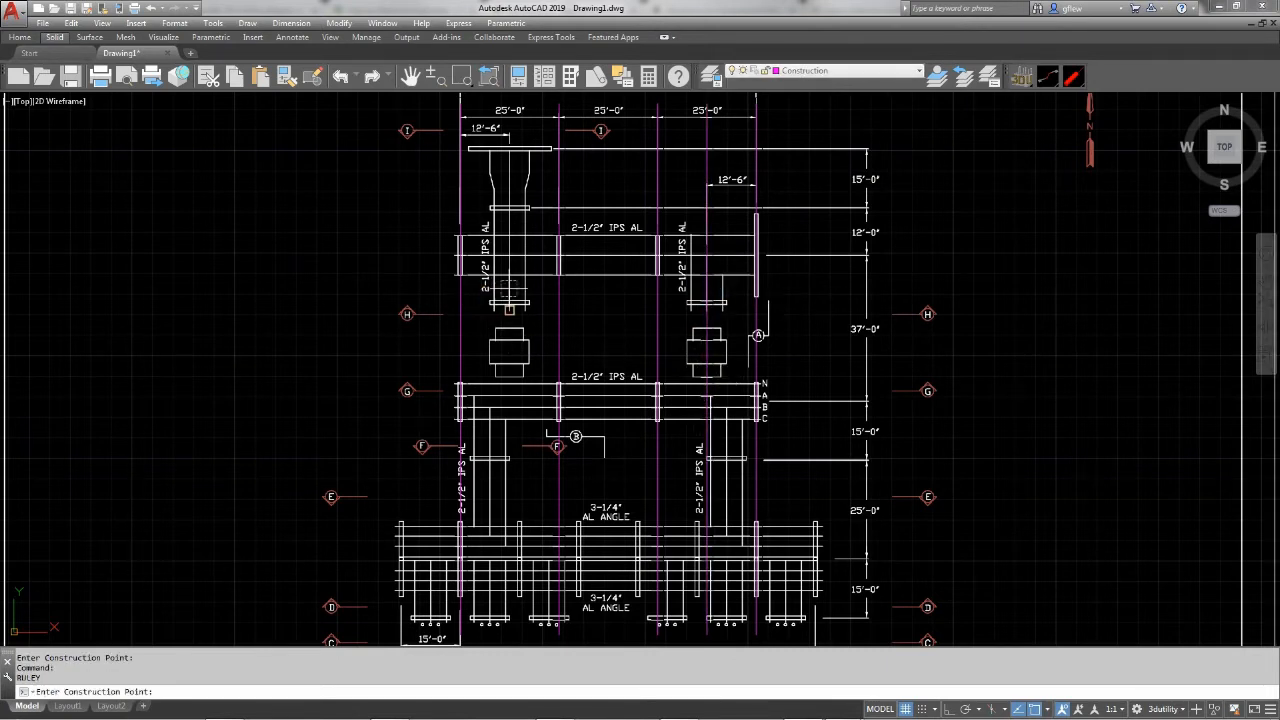
click(509, 292)
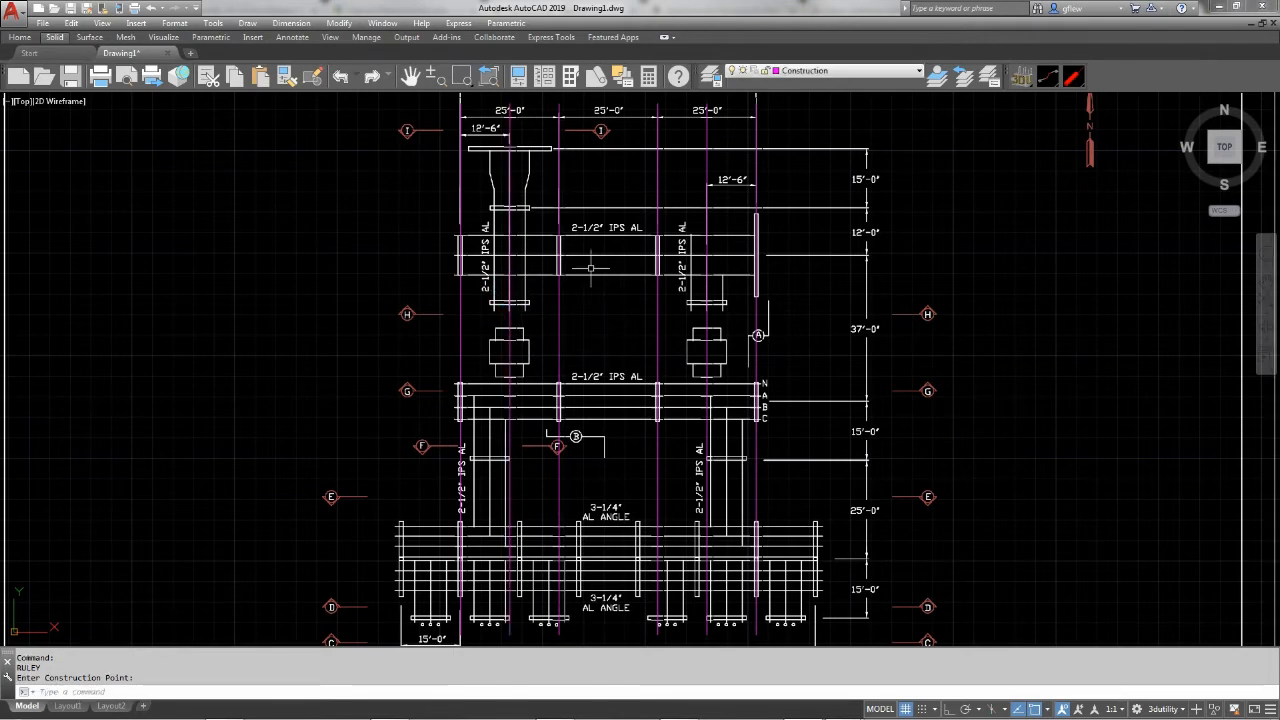
Add vertical RULEY construction lines along the middle conductors of the two bus drops below the N-A-B-C bus
right_click(500, 383)
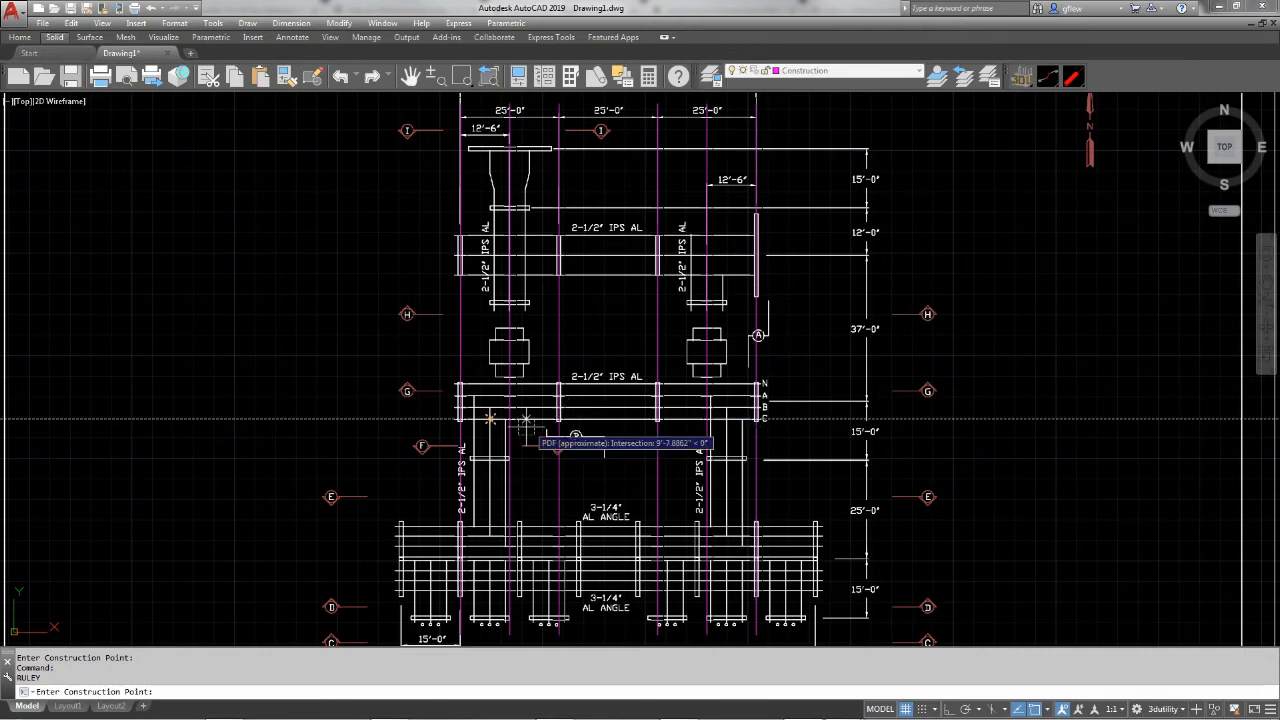
click(488, 441)
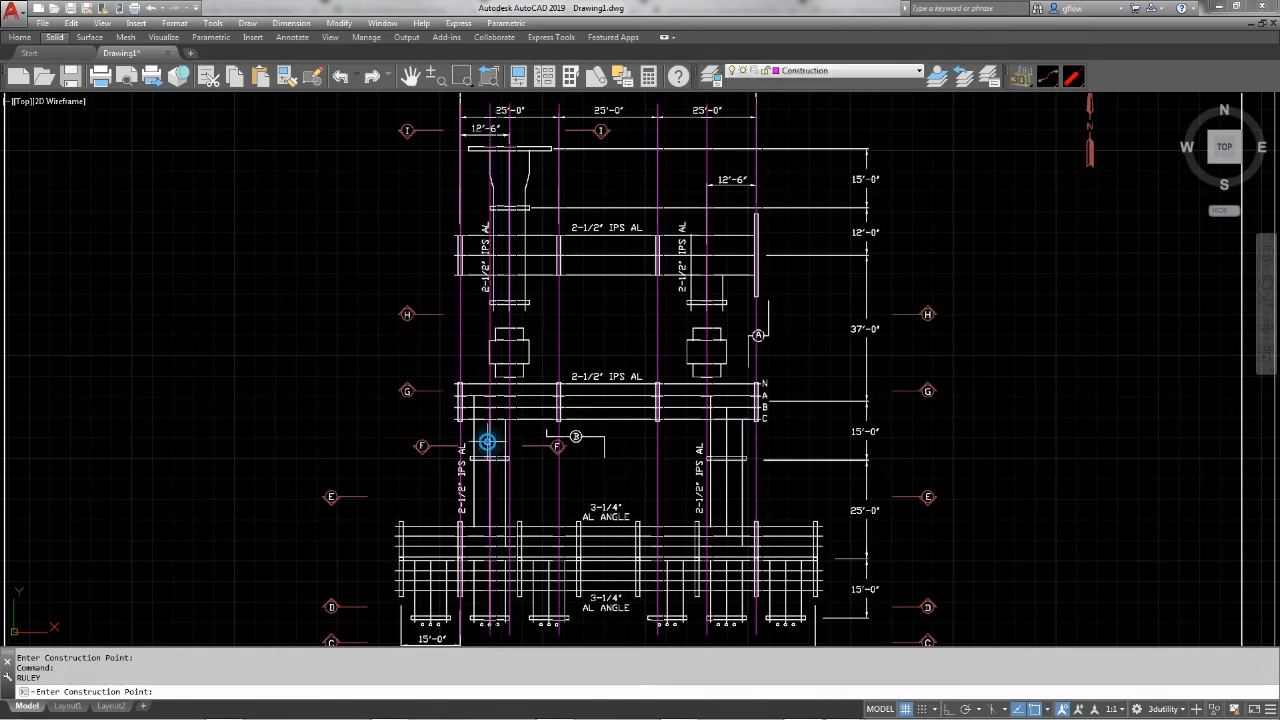
right_click(733, 436)
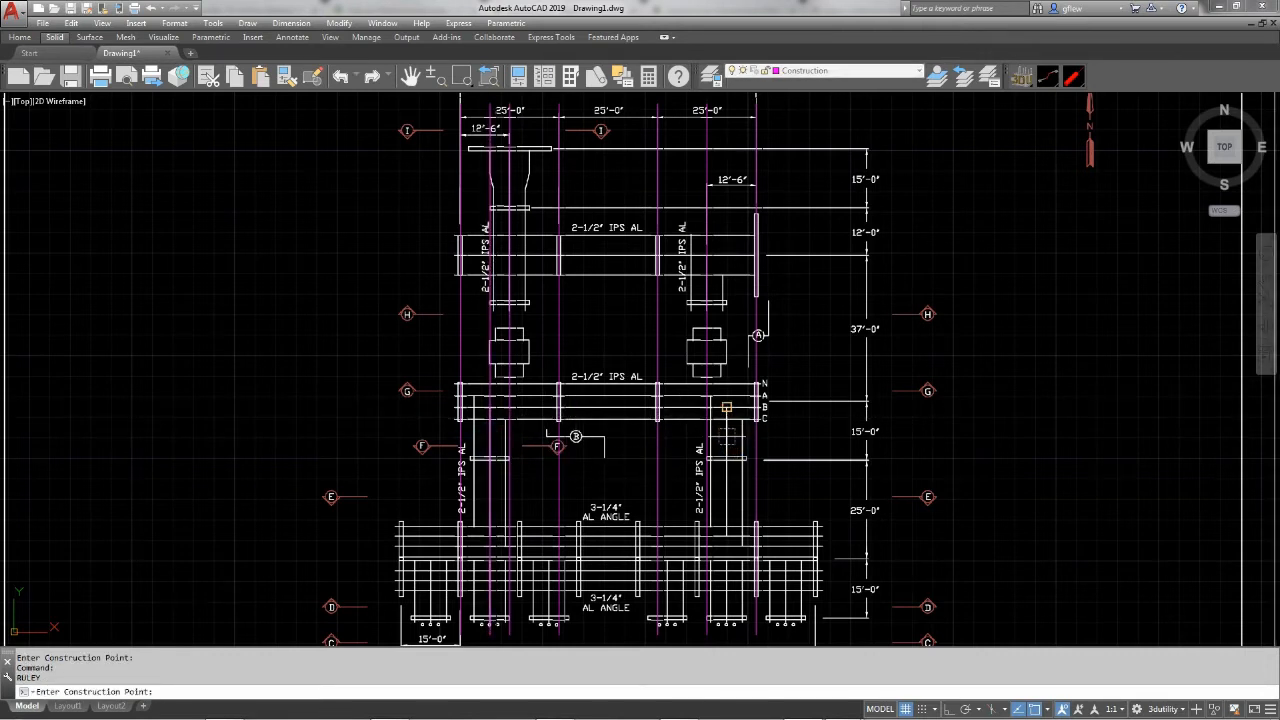
right_click(728, 434)
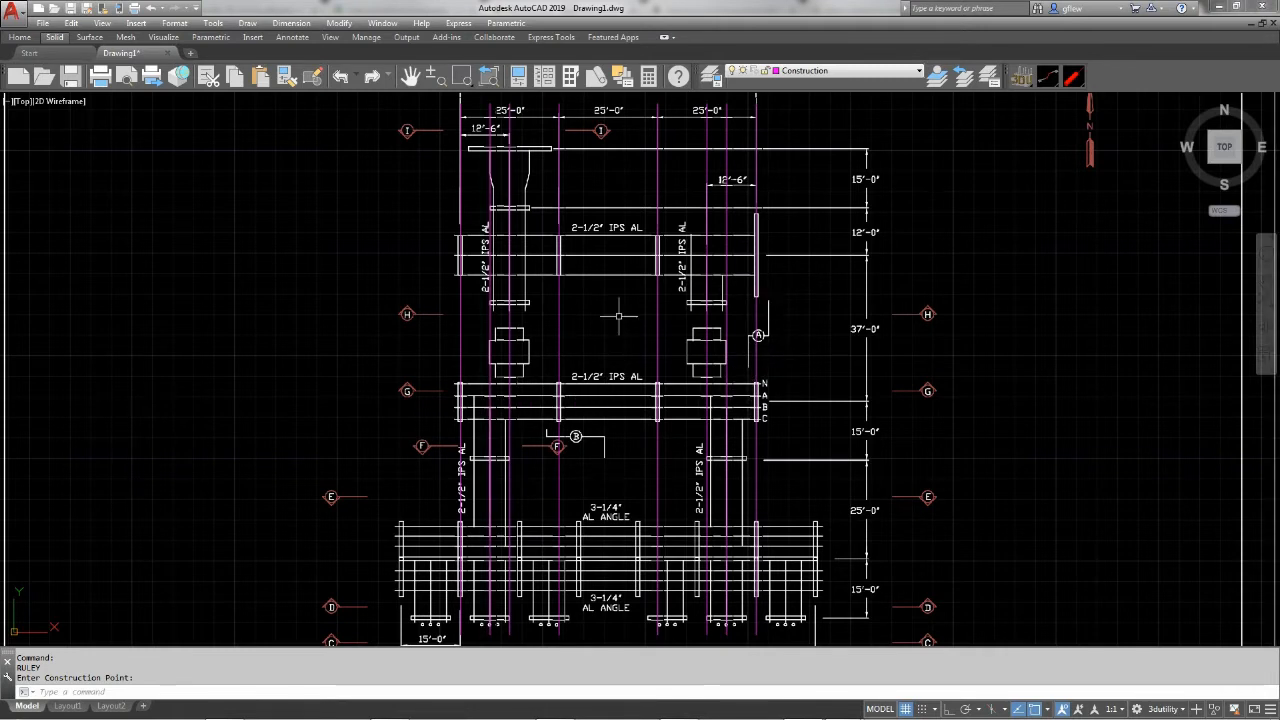
Use RULEX to place horizontal construction lines on the extension lines bounding the upper 15'-0" and 12'-0" dimensions
text(ru)
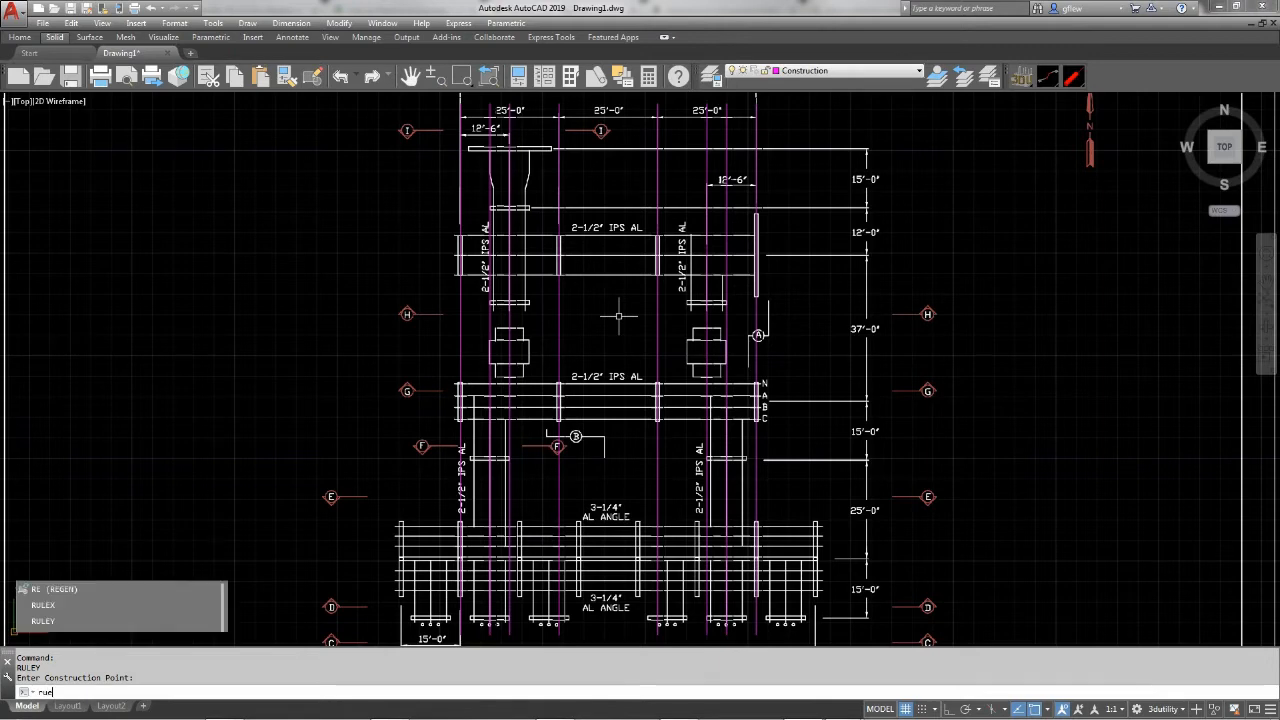
text(lex)
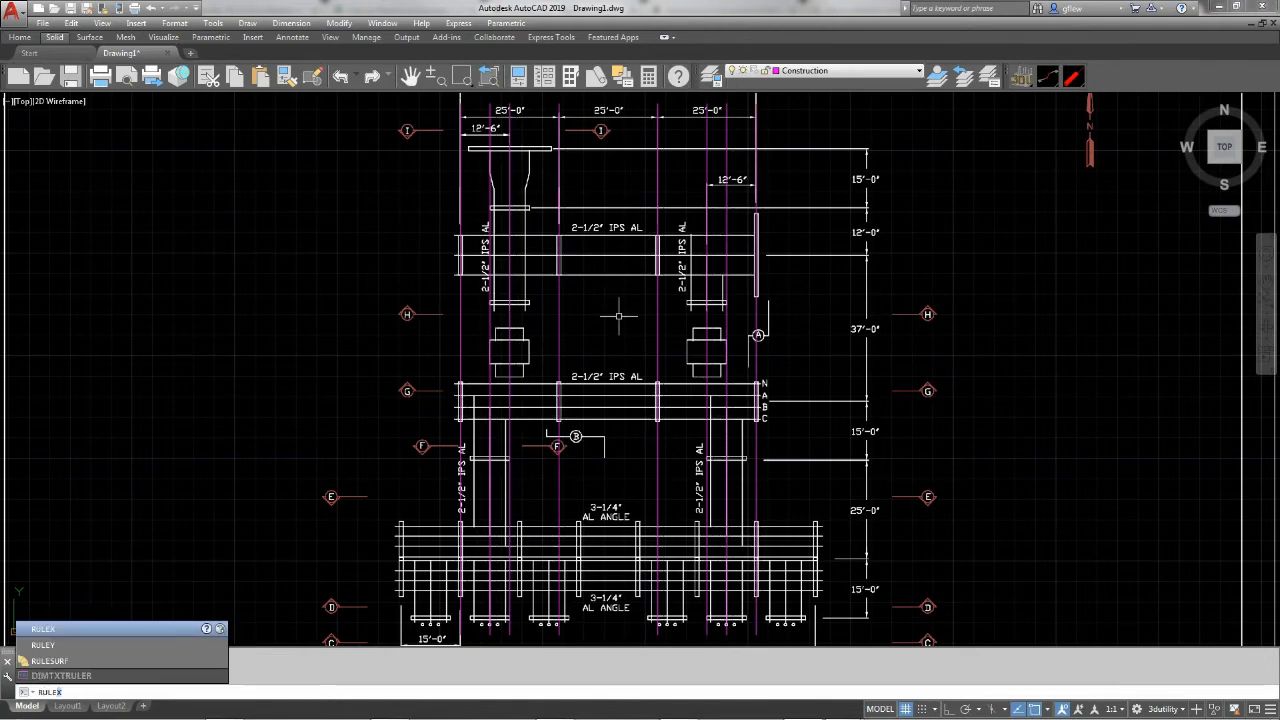
key(Return)
scroll(665, 165, up, 6)
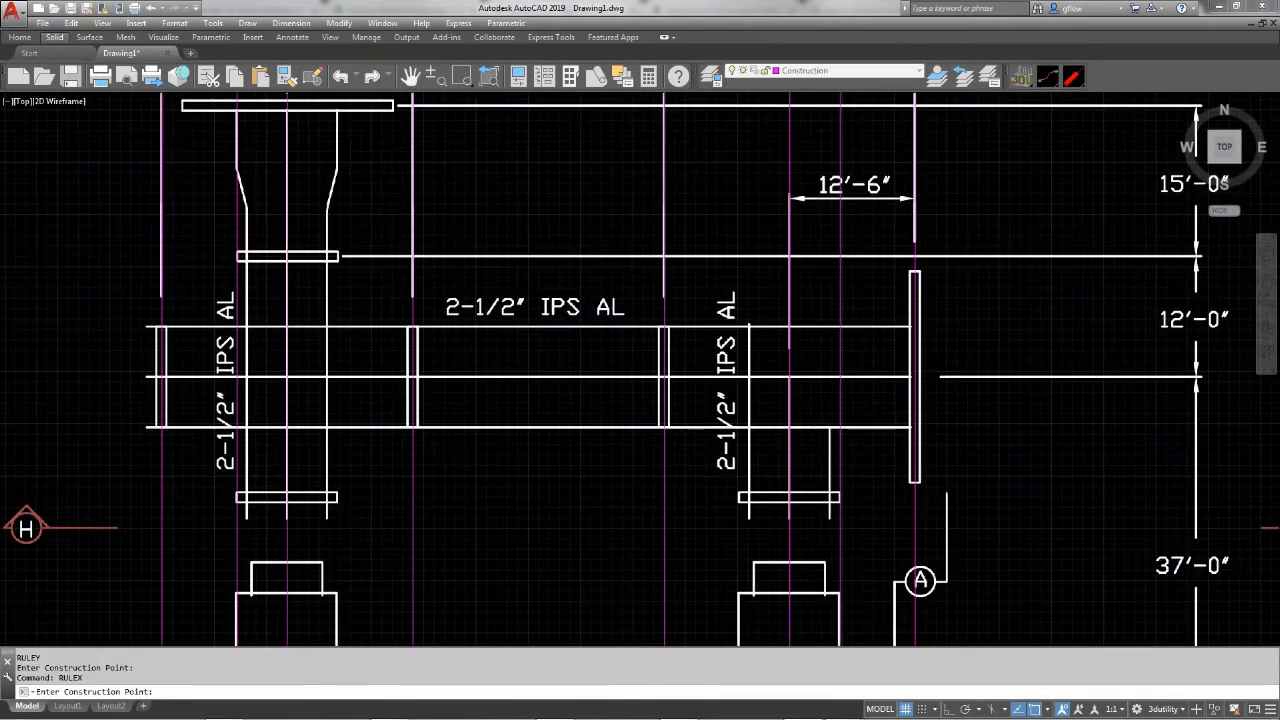
scroll(600, 212, down, 2)
mouse_move(531, 217)
middle_down()
mouse_move(607, 214)
mouse_move(581, 252)
middle_up()
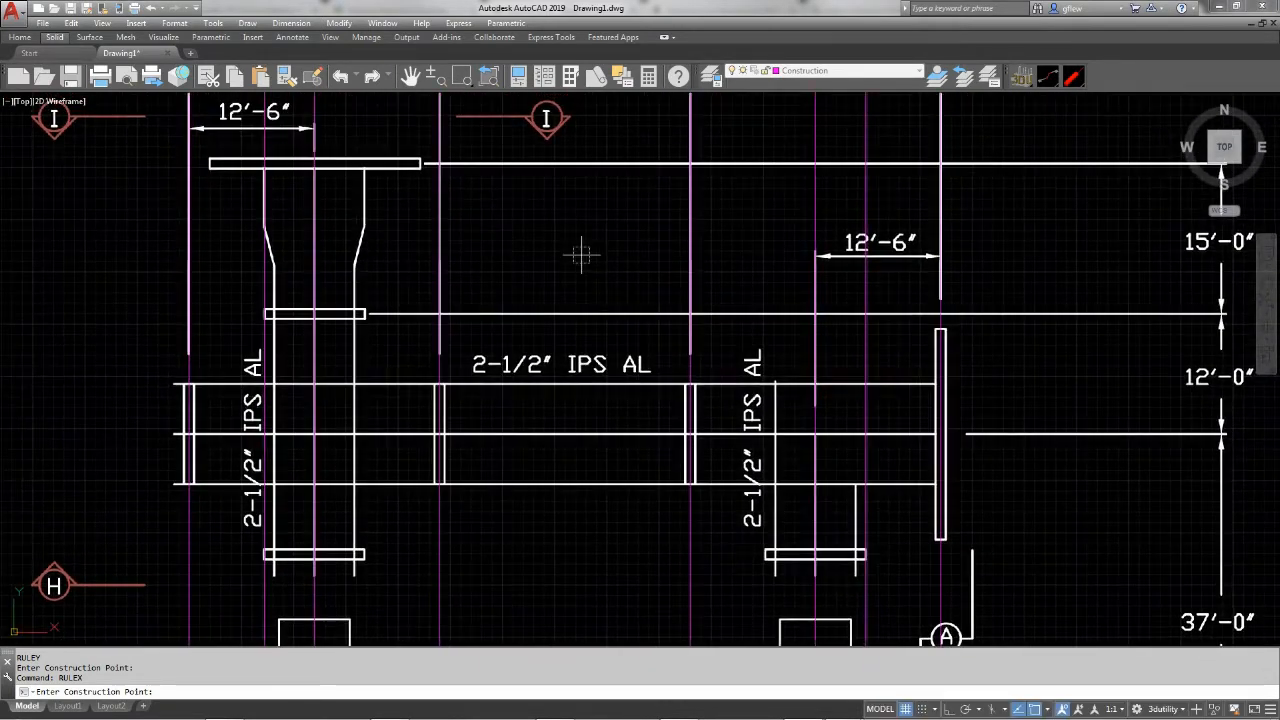
click(582, 163)
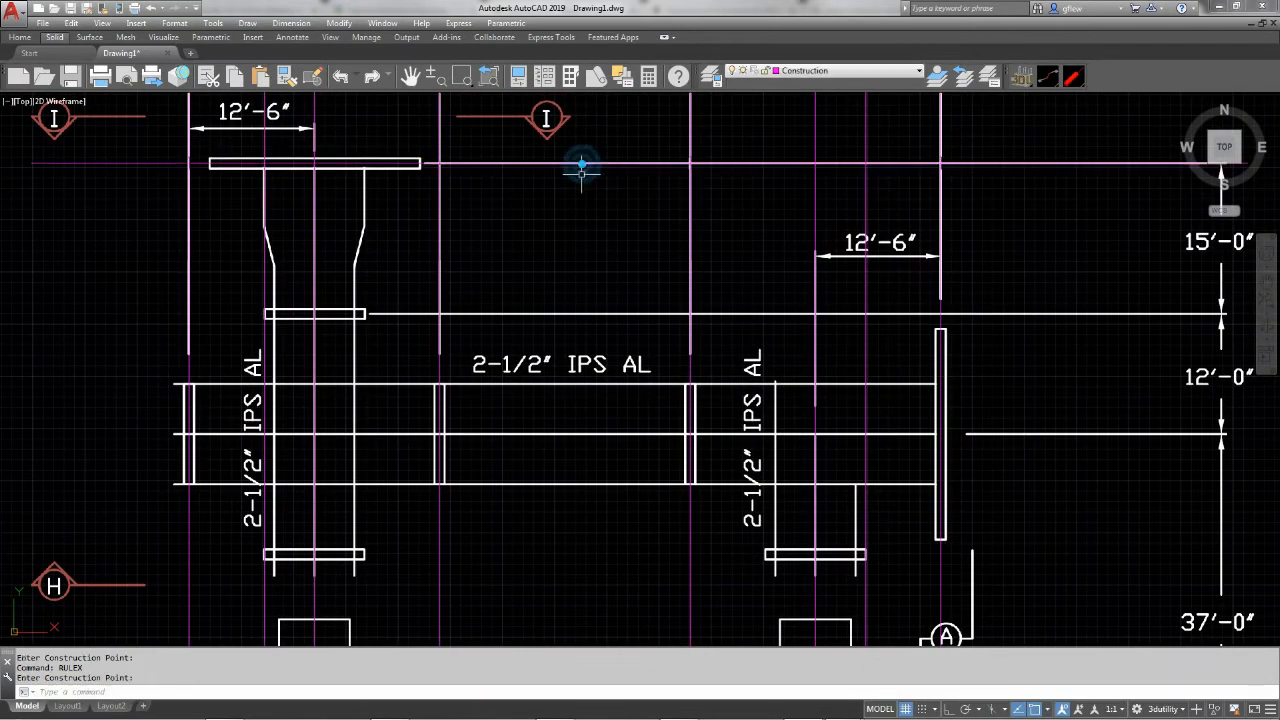
click(571, 314)
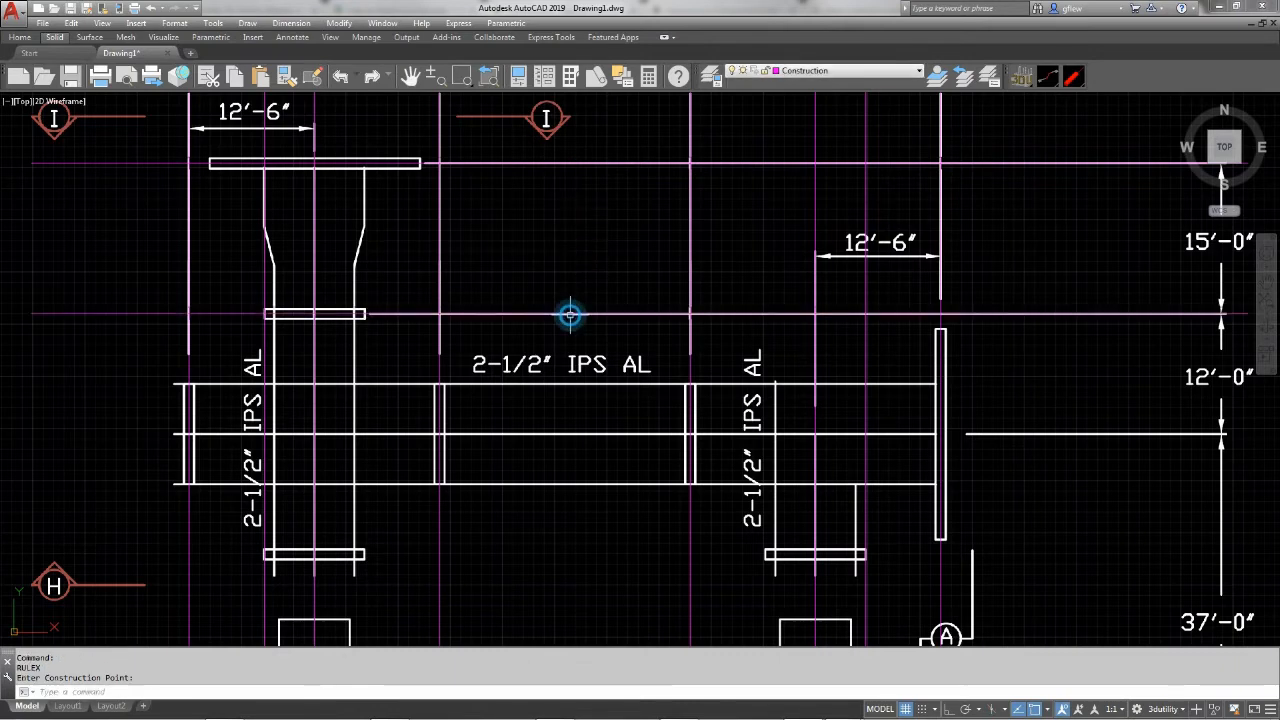
click(1075, 434)
middle_drag(990, 322, 987, 241)
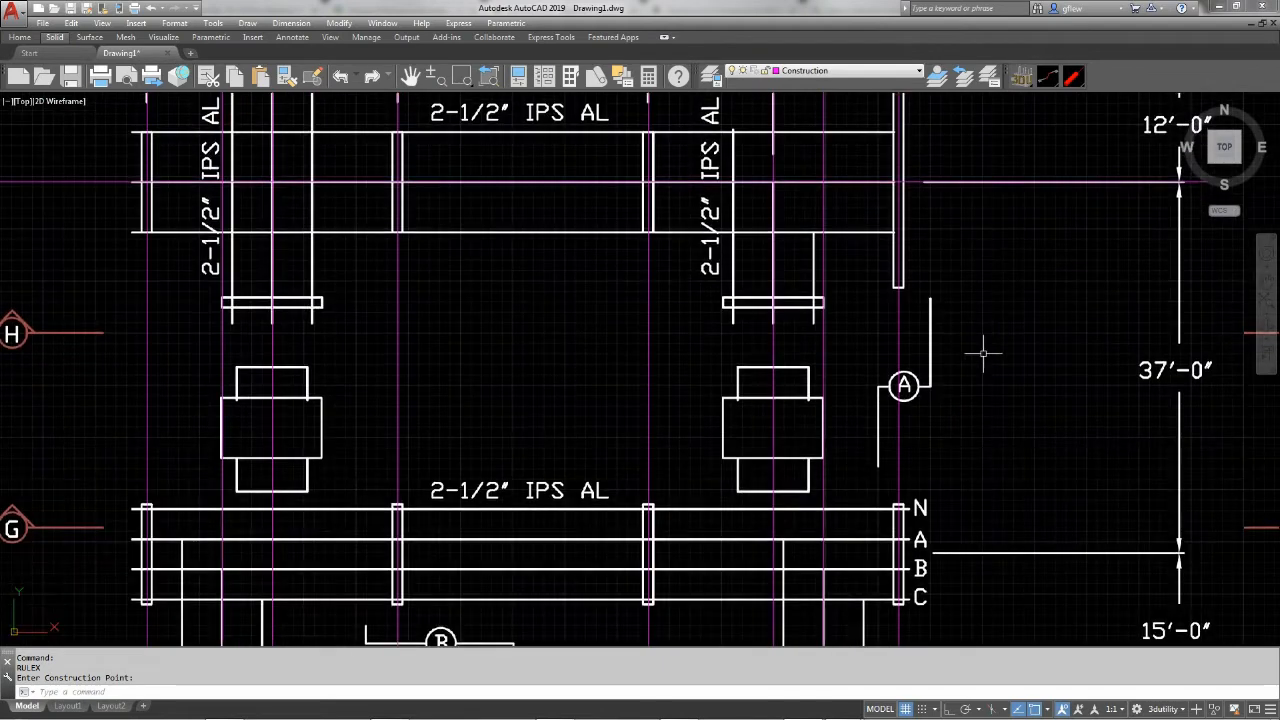
Use RULEX to place horizontal construction lines through the middle of the transformers and on the lower extension line of the 37'-0" dimension
right_click(995, 403)
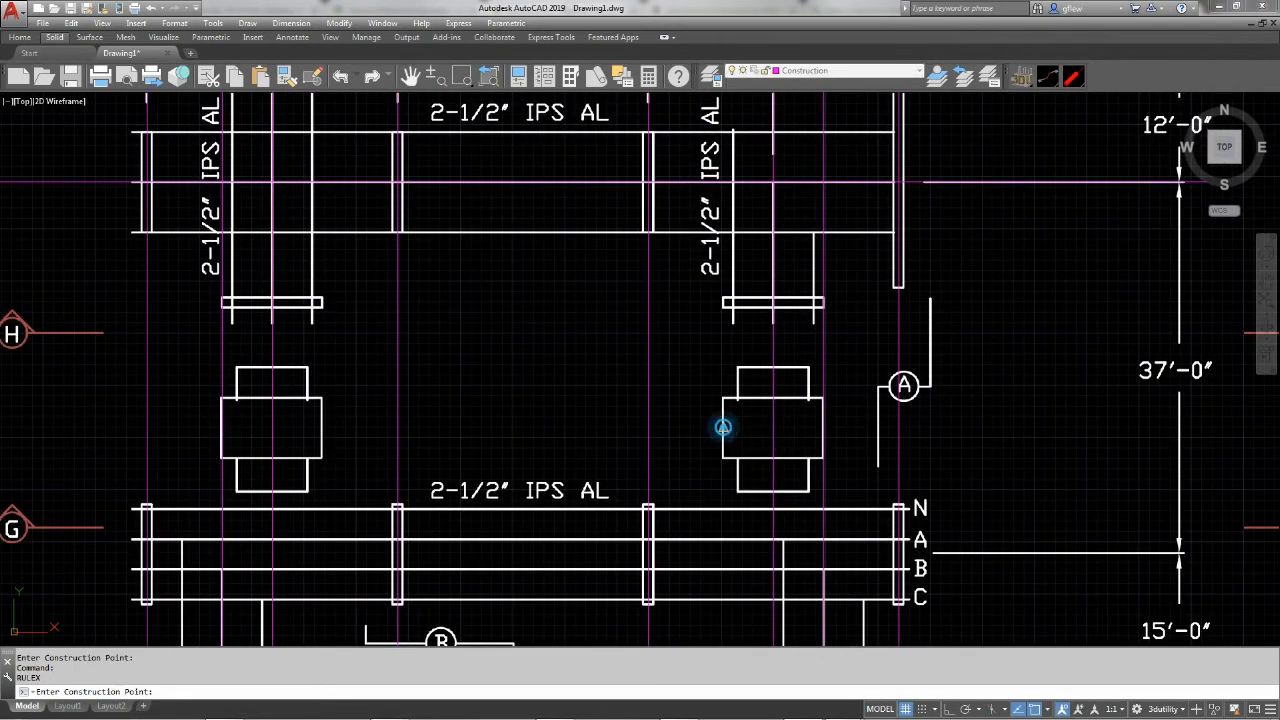
click(723, 427)
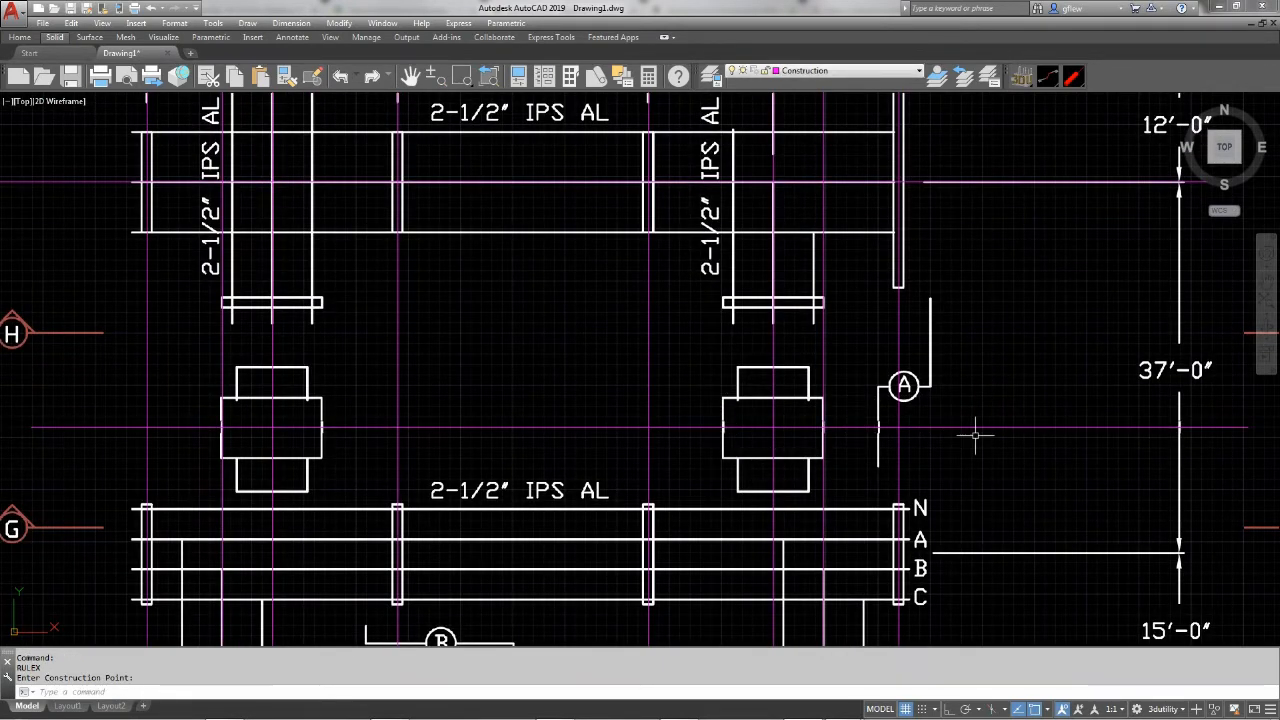
mouse_move(1017, 460)
middle_down()
mouse_move(1014, 280)
mouse_move(995, 241)
middle_up()
right_click(976, 325)
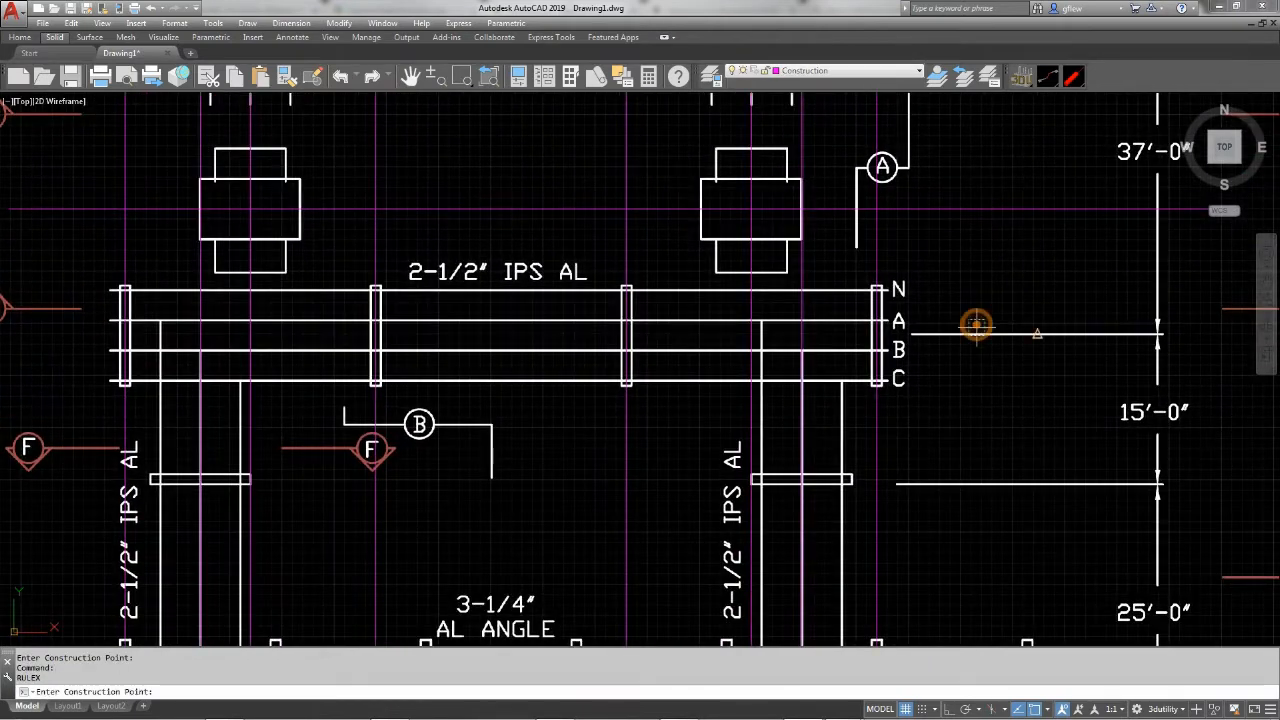
click(976, 332)
Add horizontal RULEX construction lines on the two extension lines bounding the 25'-0" dimension, upper one first
right_click(962, 468)
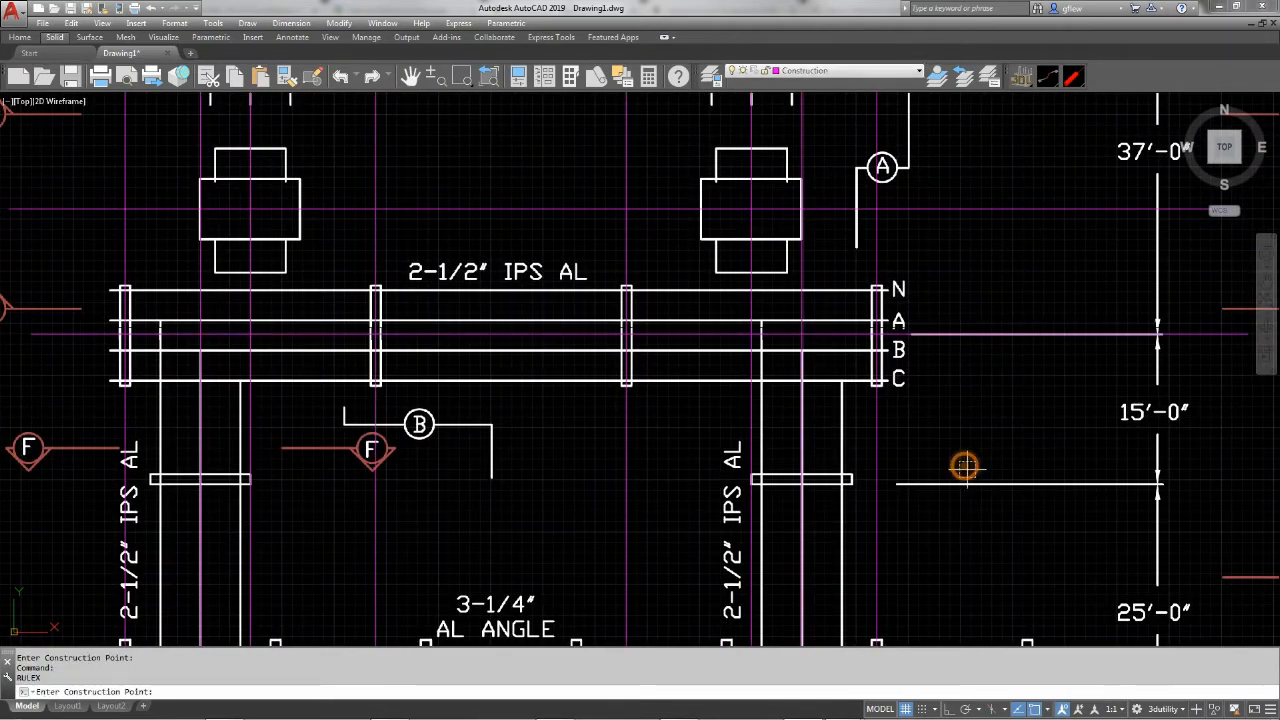
click(971, 484)
middle_drag(962, 540, 943, 258)
right_click(1048, 390)
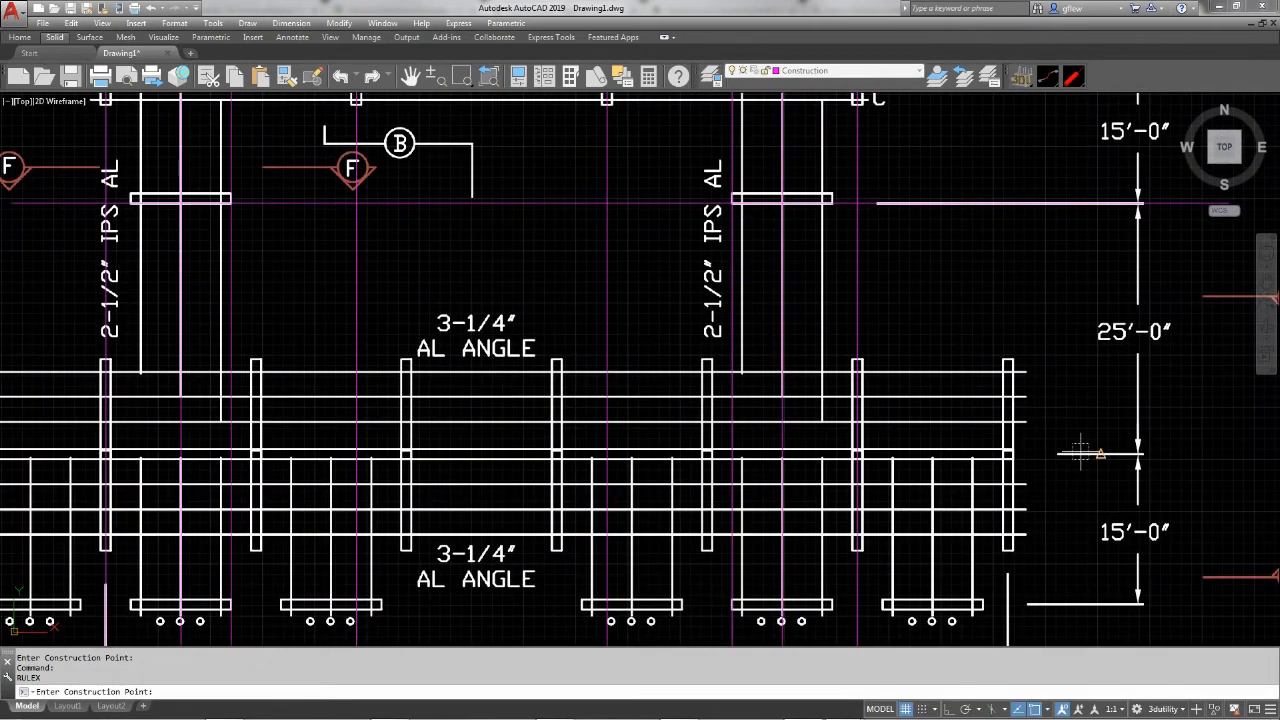
click(1080, 453)
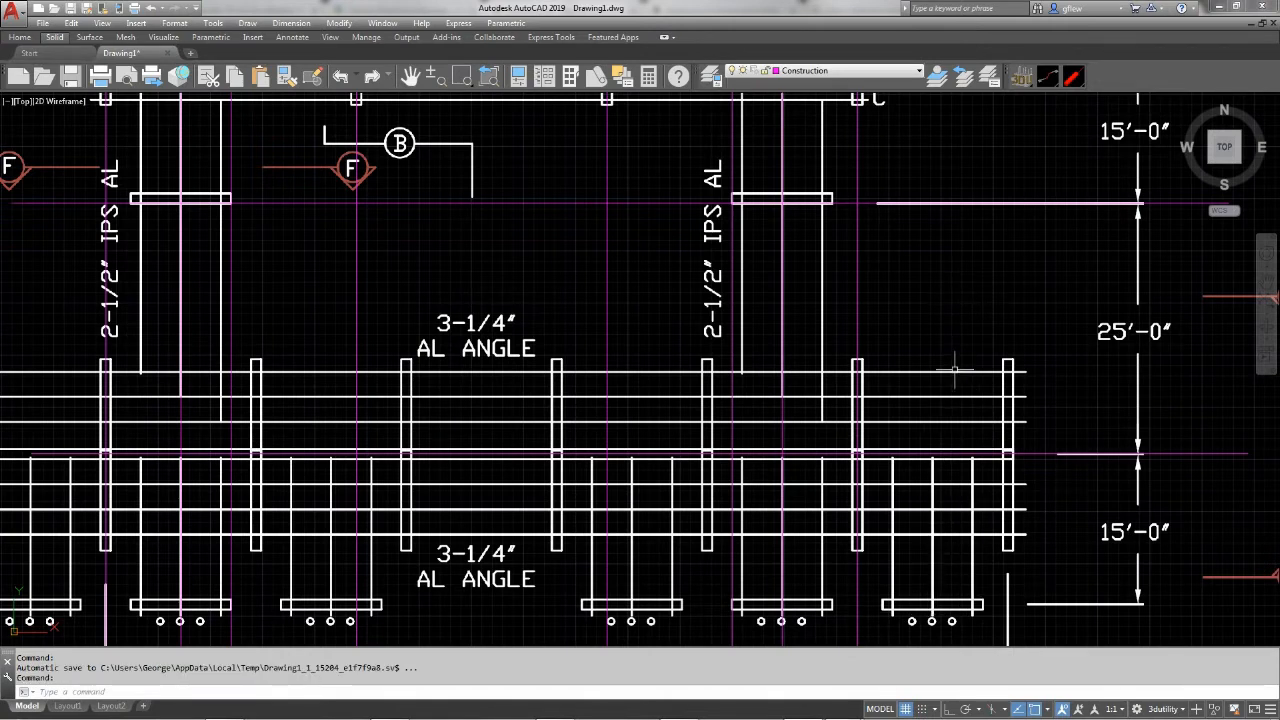
Set the transparency of layer 0 to 70 in the layer properties so the underlay fades behind the construction grid
scroll(935, 292, down, 4)
mouse_move(925, 300)
middle_down()
mouse_move(863, 446)
mouse_move(815, 468)
middle_up()
scroll(800, 472, down, 3)
mouse_move(797, 472)
middle_down()
mouse_move(783, 478)
mouse_move(770, 420)
middle_up()
scroll(774, 405, up, 2)
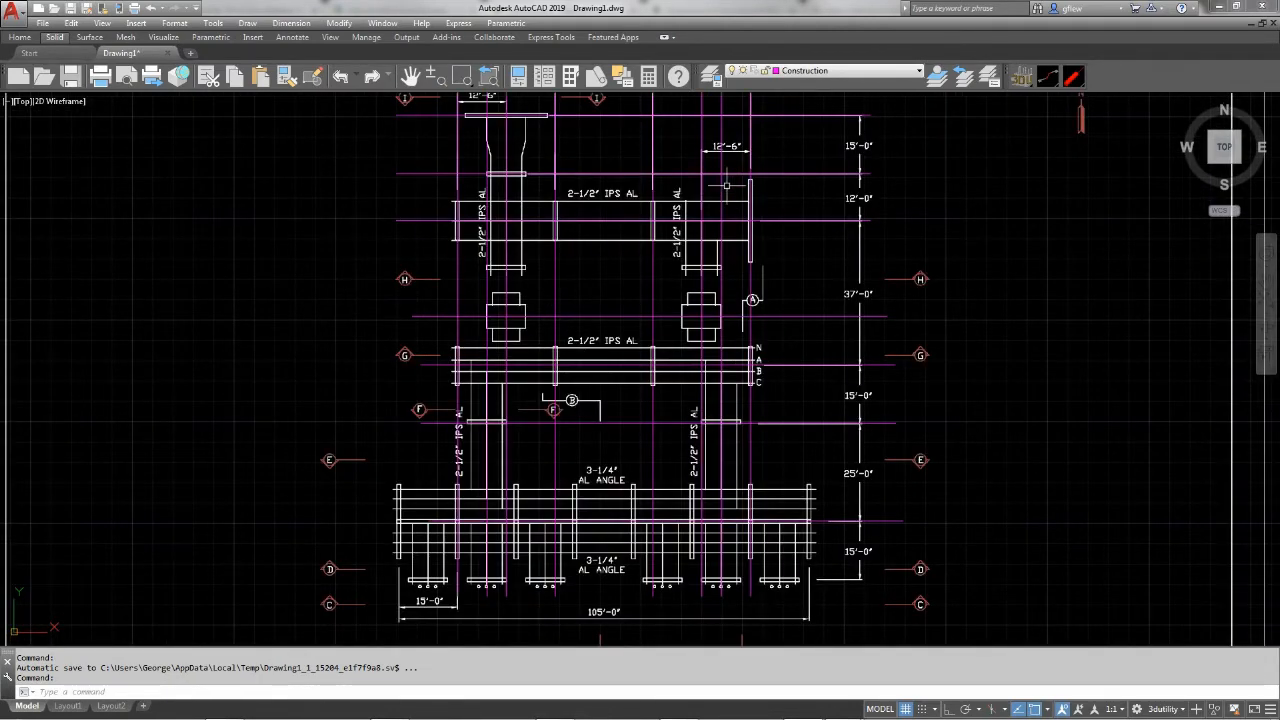
click(710, 76)
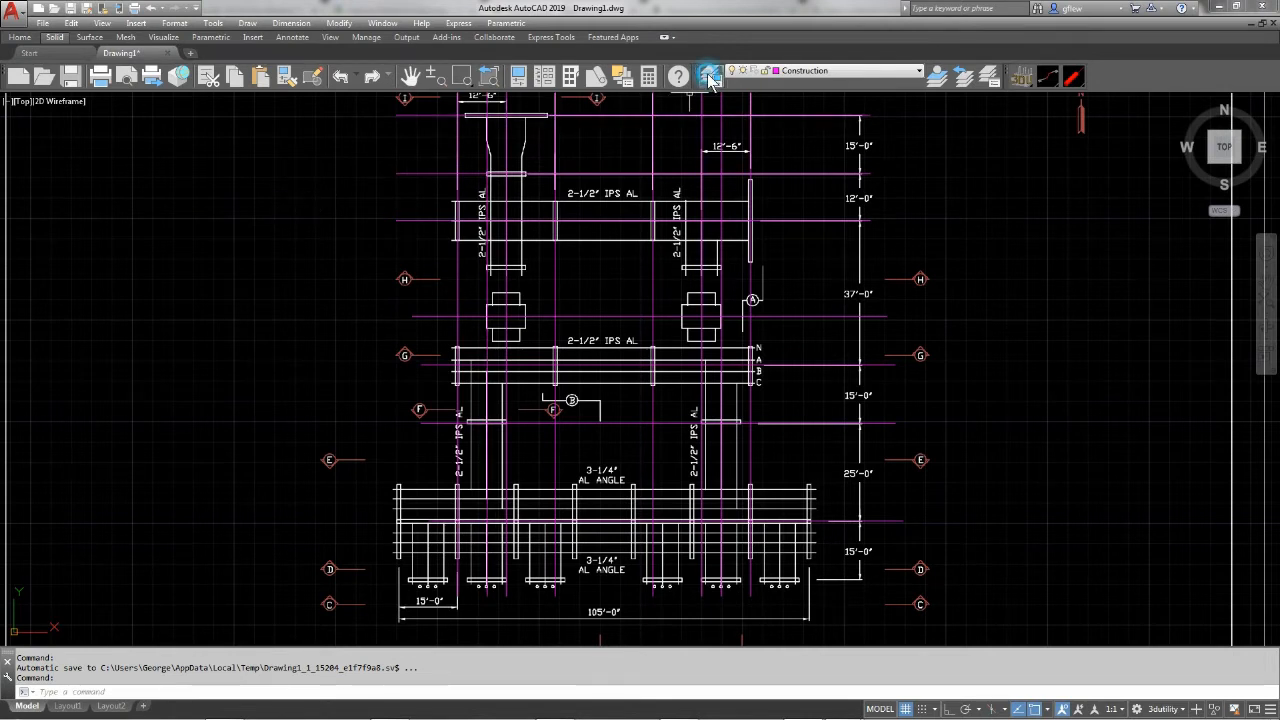
click(119, 161)
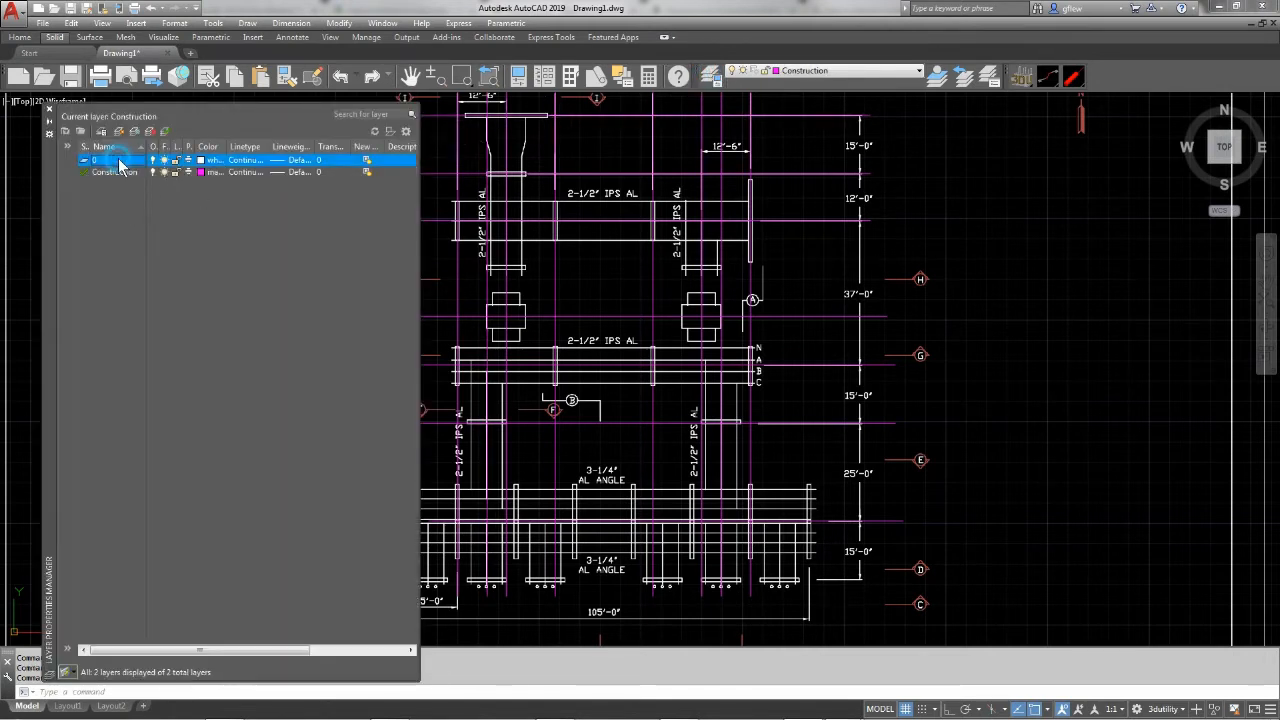
click(333, 161)
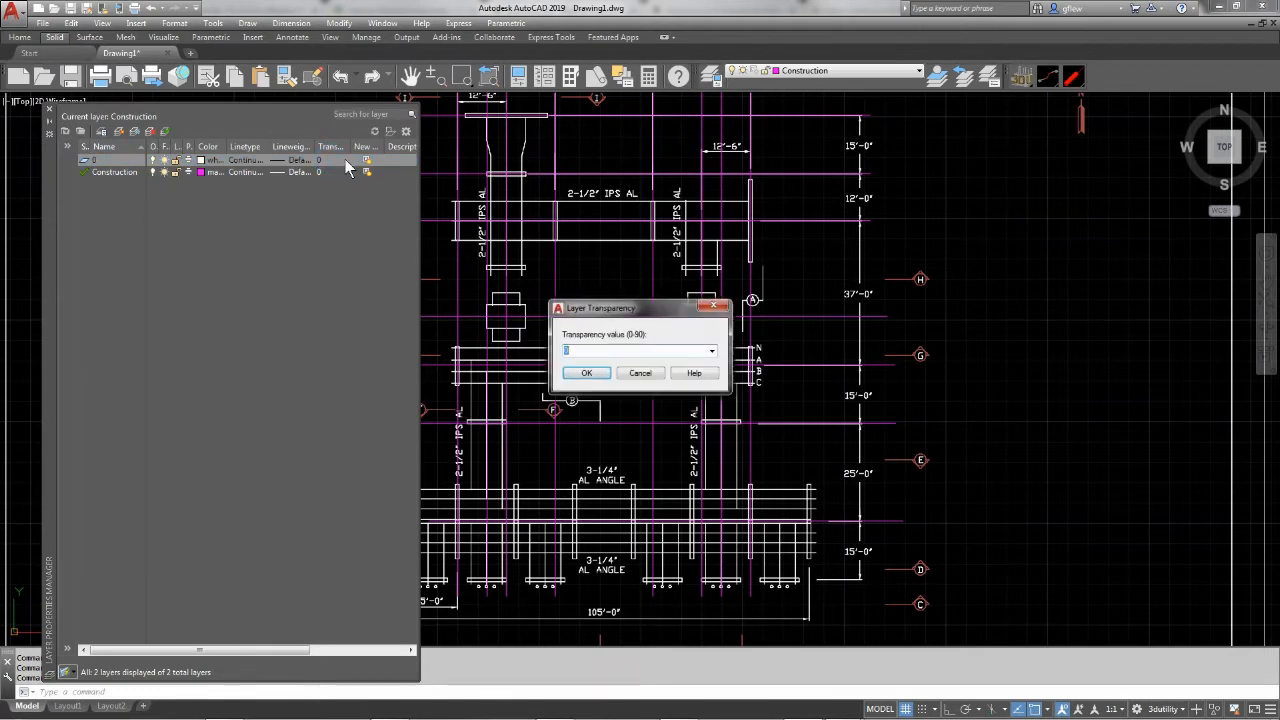
click(713, 351)
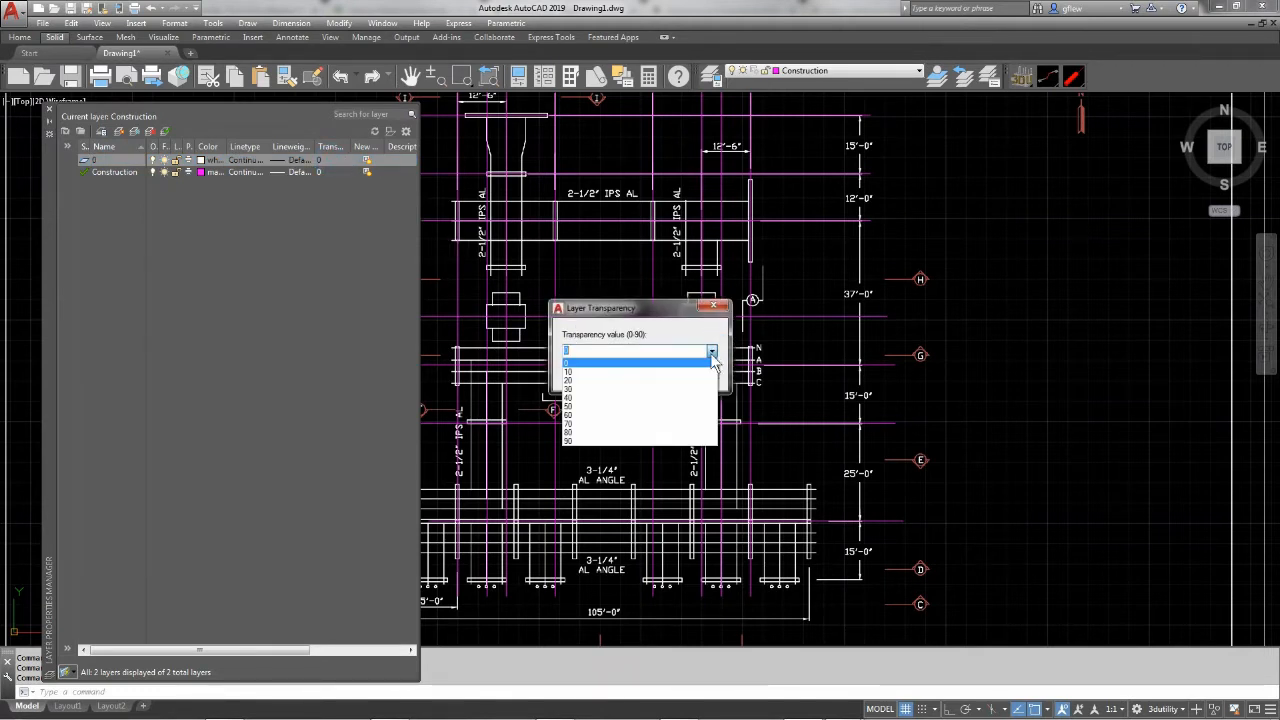
click(629, 424)
click(582, 373)
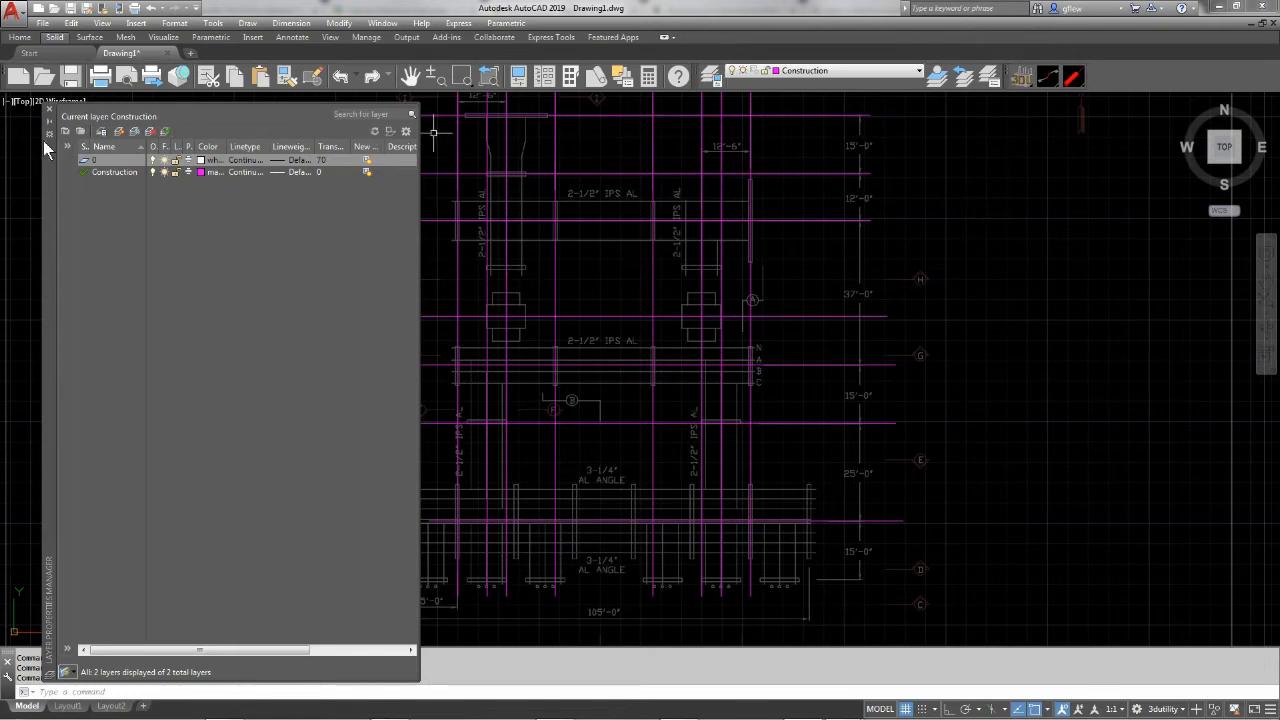
click(50, 108)
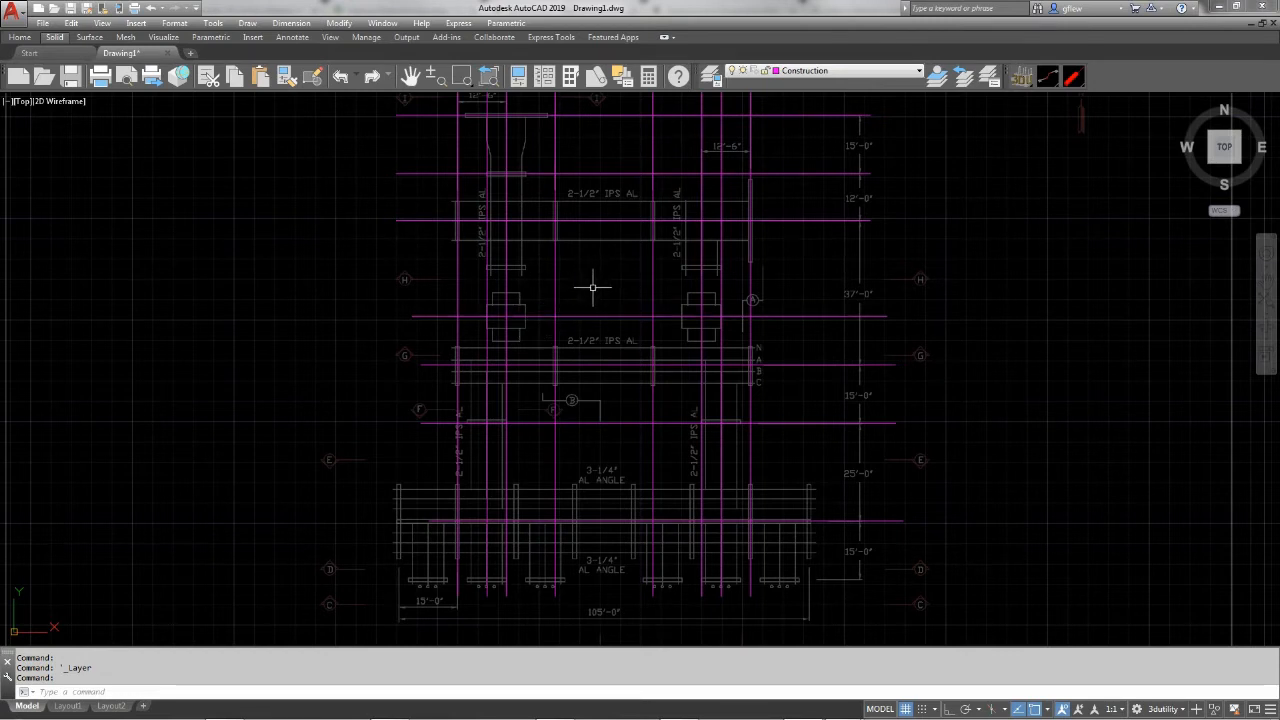
Insert the AssStrBrOHT1004 breaker structure where the first 12'-6" centerline crosses the northernmost construction line, and rotate it in the Z-axis to lie east-west
click(1022, 78)
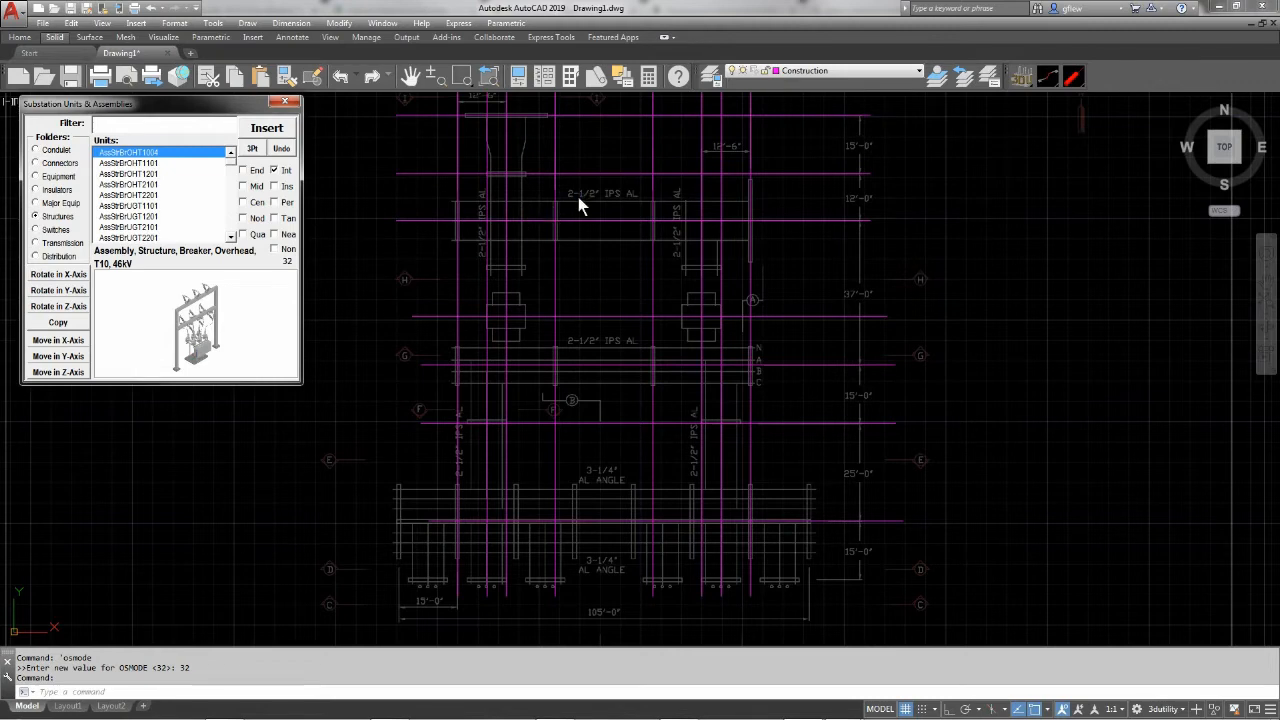
scroll(588, 258, up, 2)
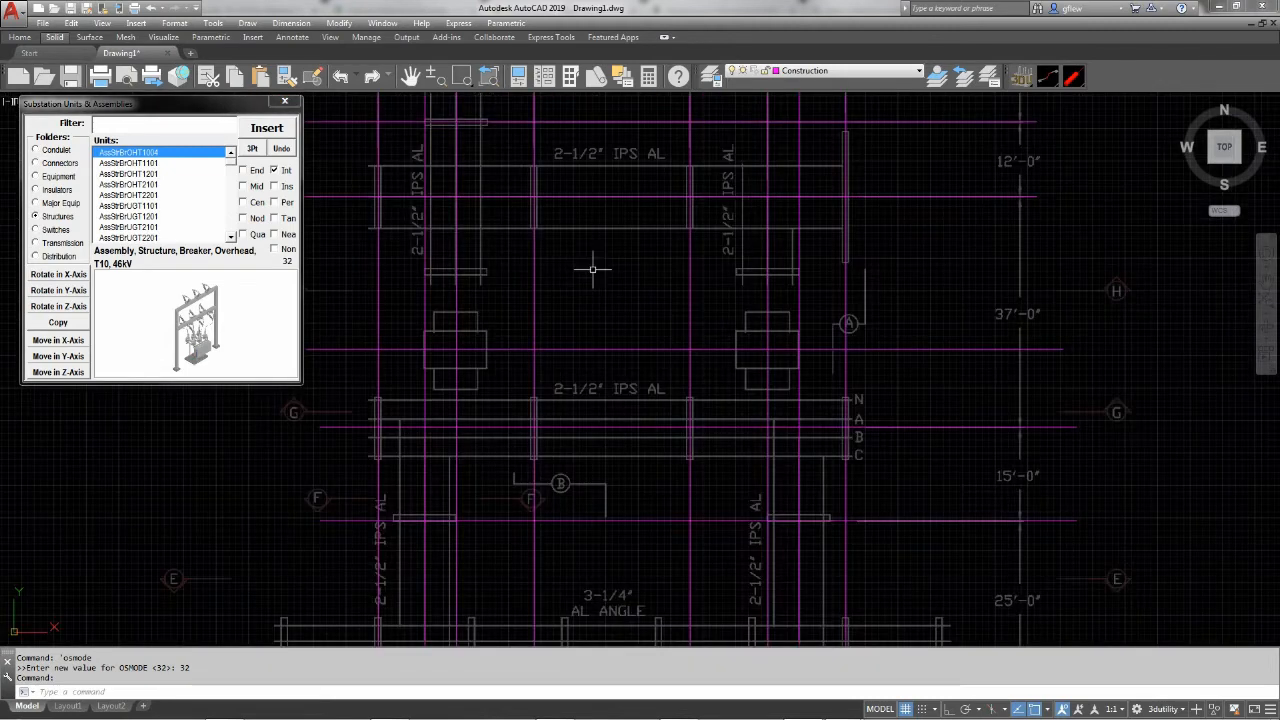
mouse_move(592, 268)
middle_down()
mouse_move(600, 349)
mouse_move(640, 354)
mouse_move(651, 406)
middle_up()
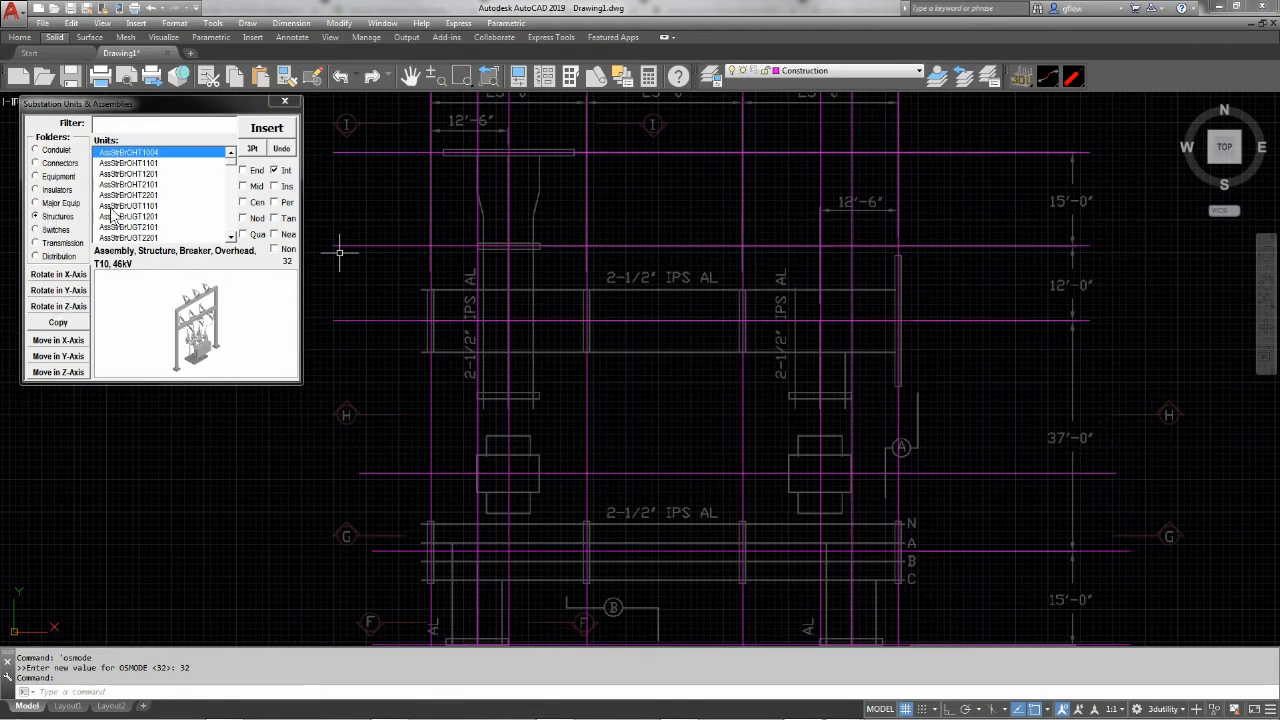
click(267, 129)
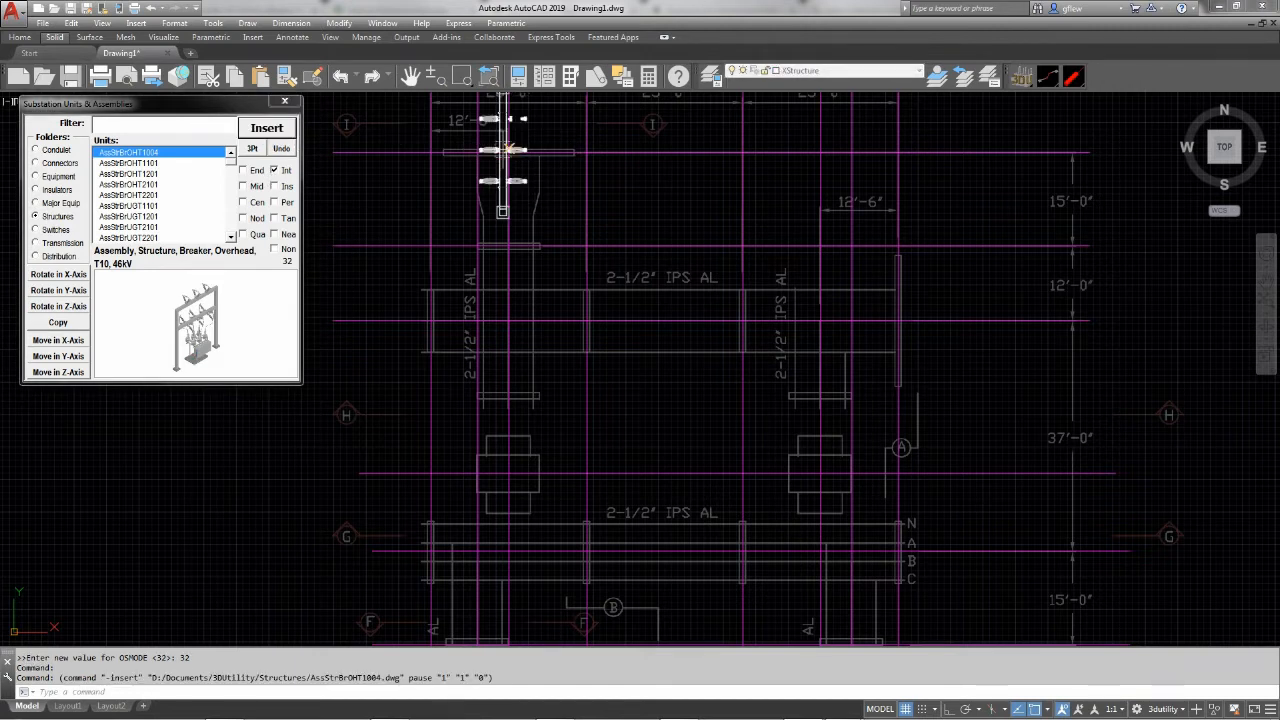
click(504, 152)
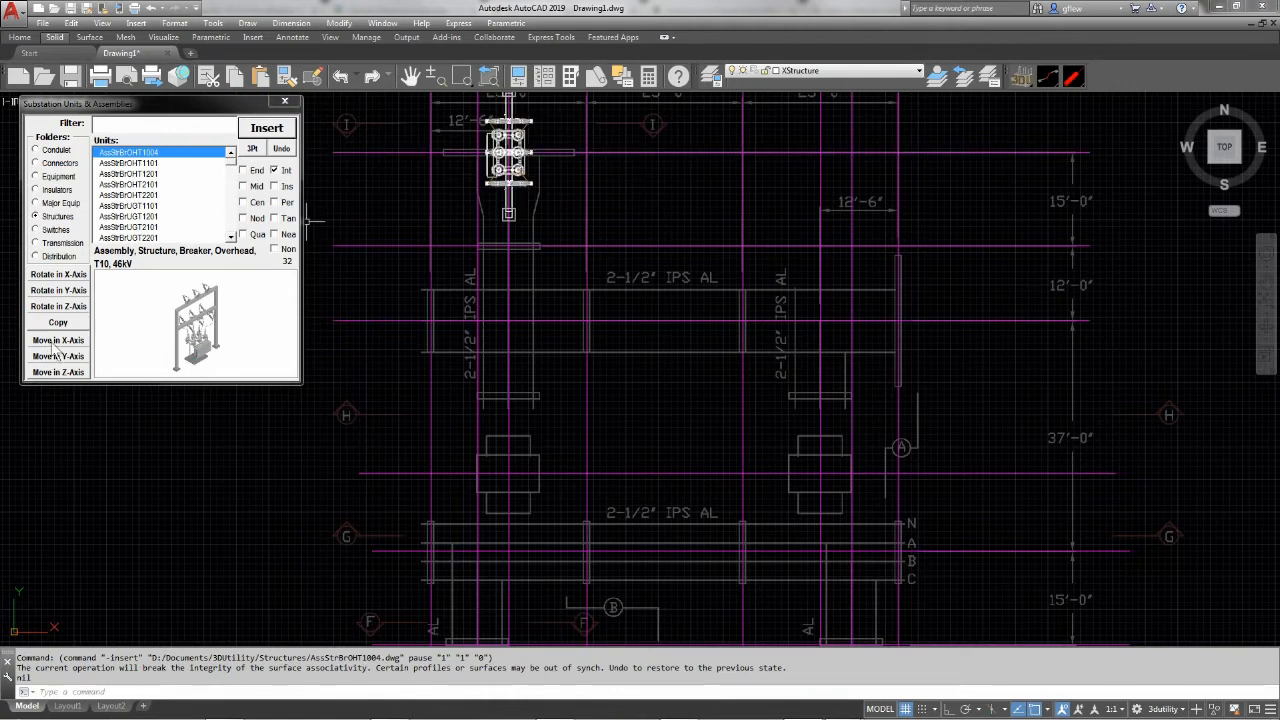
click(77, 308)
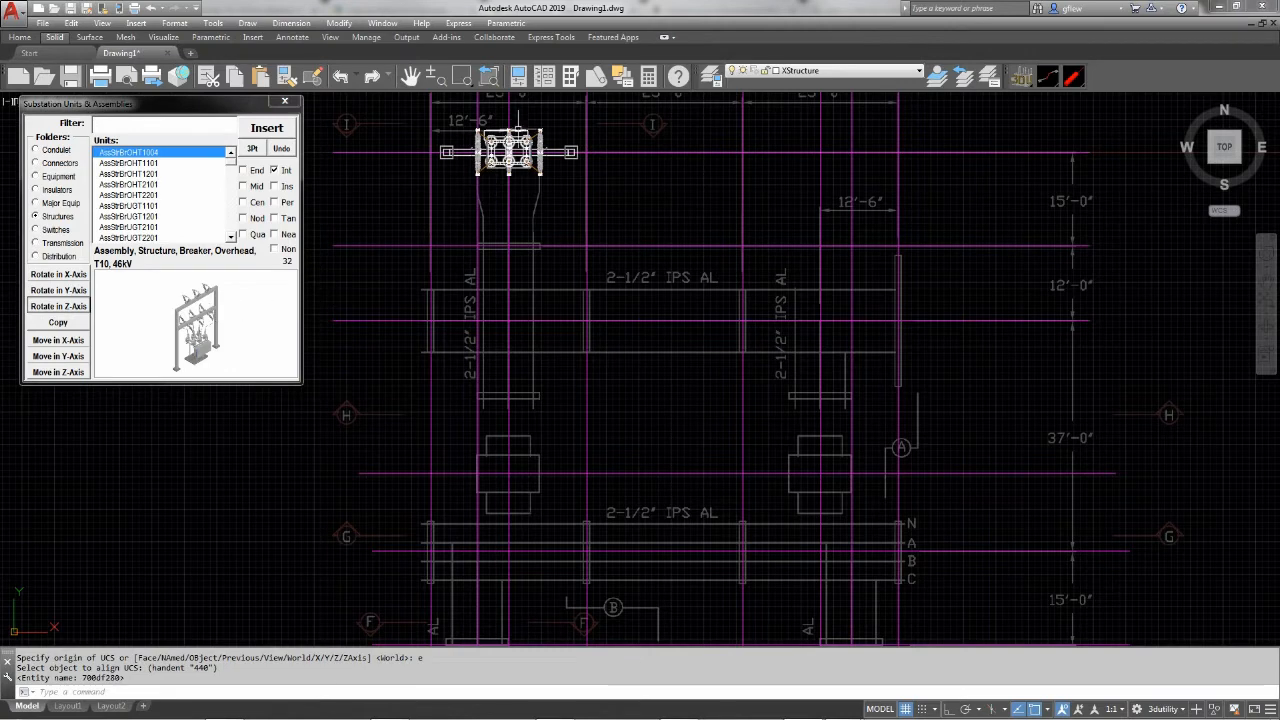
Insert a second AssStrBrOHT1004 at the east end of the upper bus centerline and rotate it in the Z-axis so its side box faces east
scroll(521, 121, up, 7)
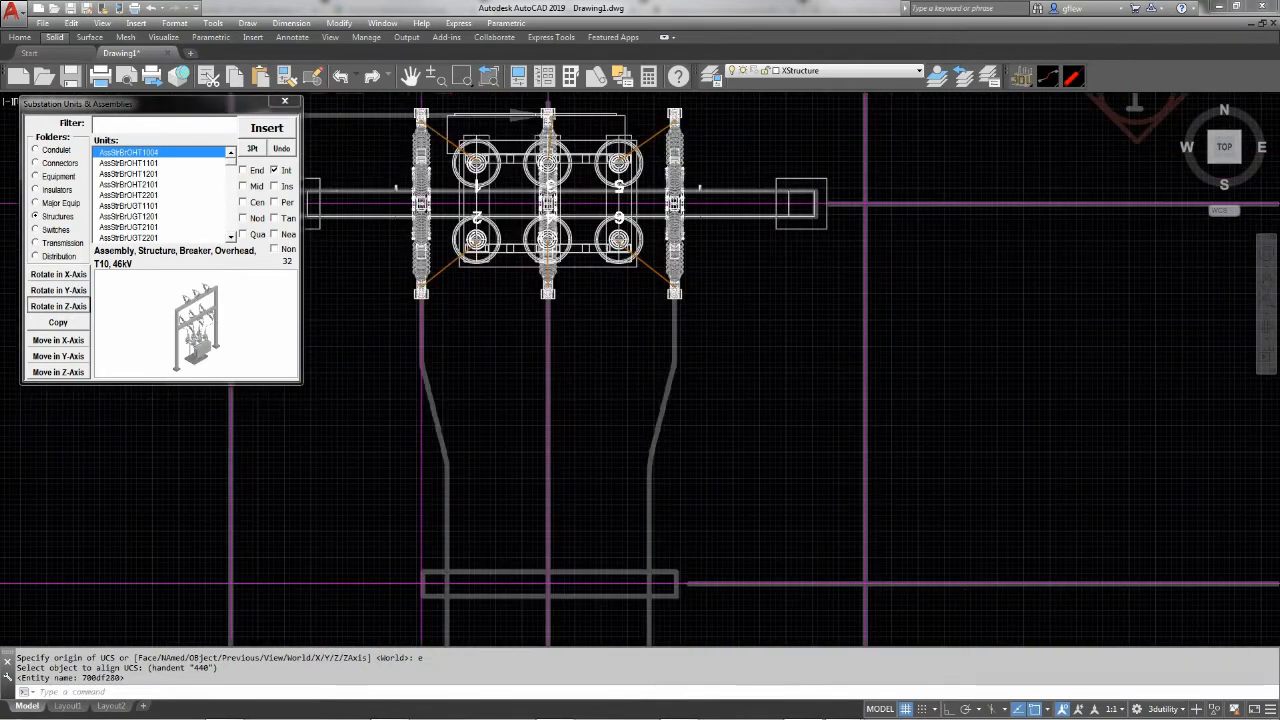
scroll(475, 356, down, 4)
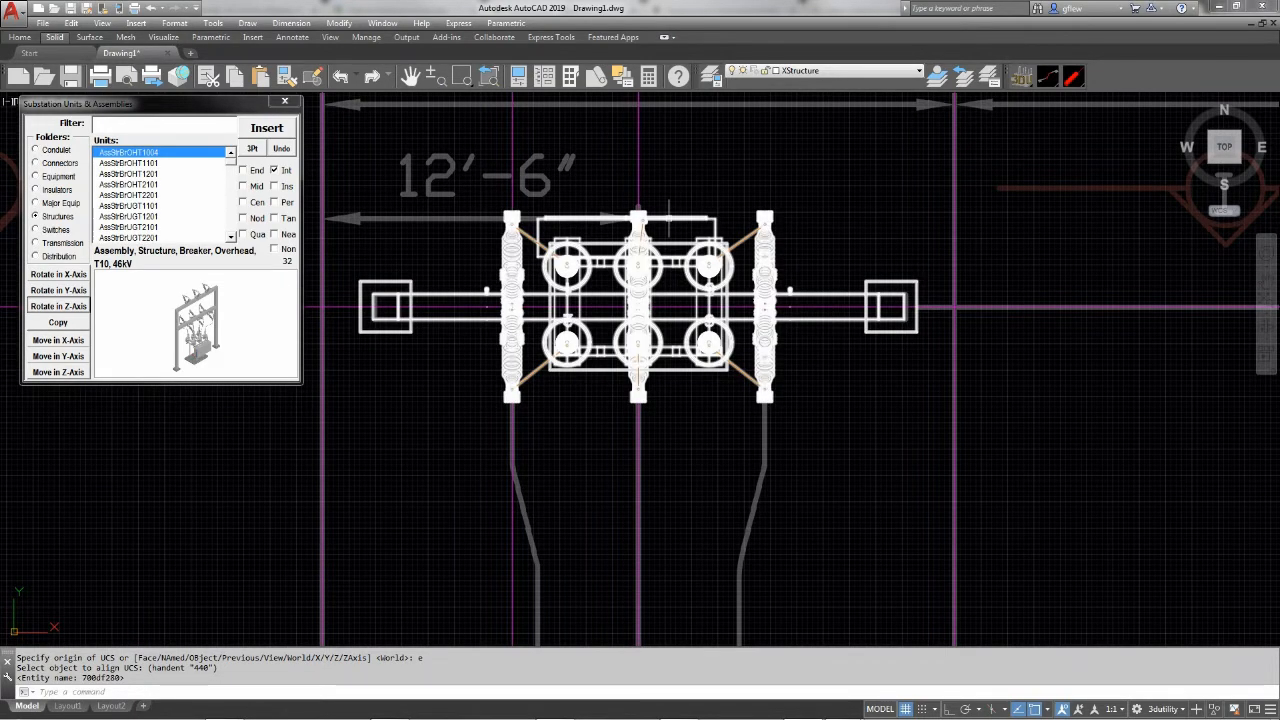
scroll(640, 260, down, 5)
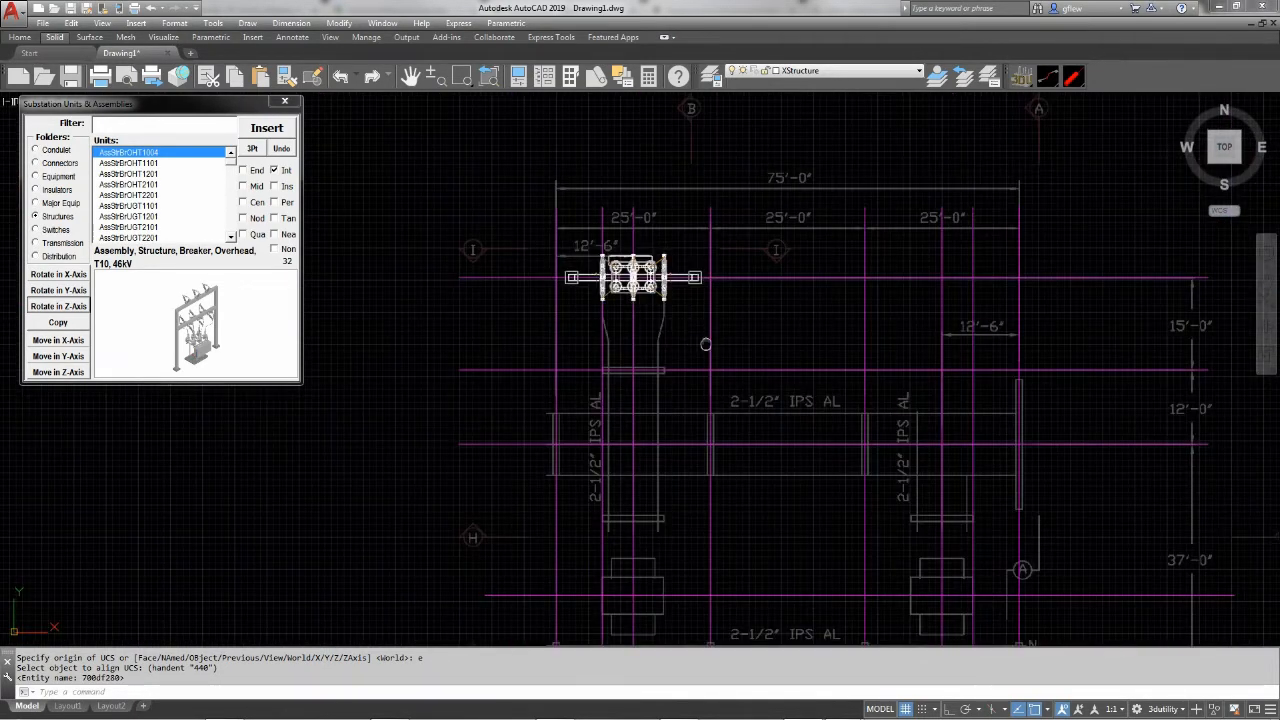
scroll(560, 310, up, 5)
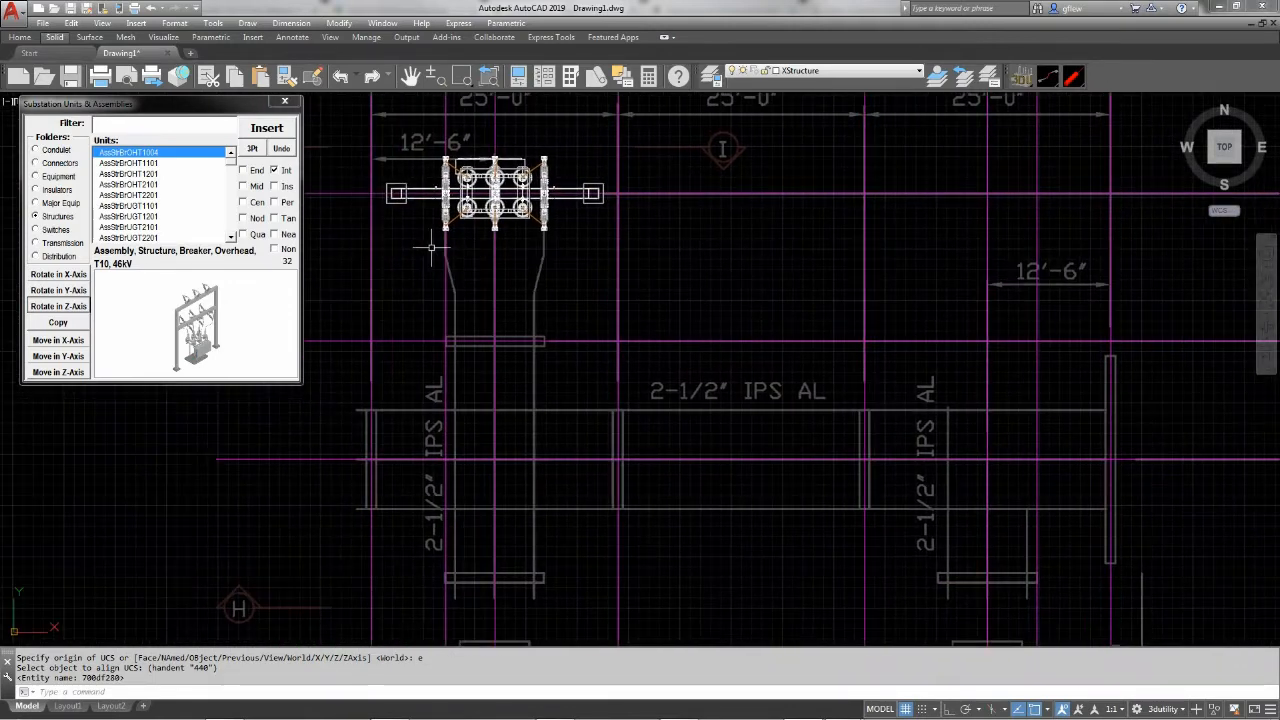
click(267, 127)
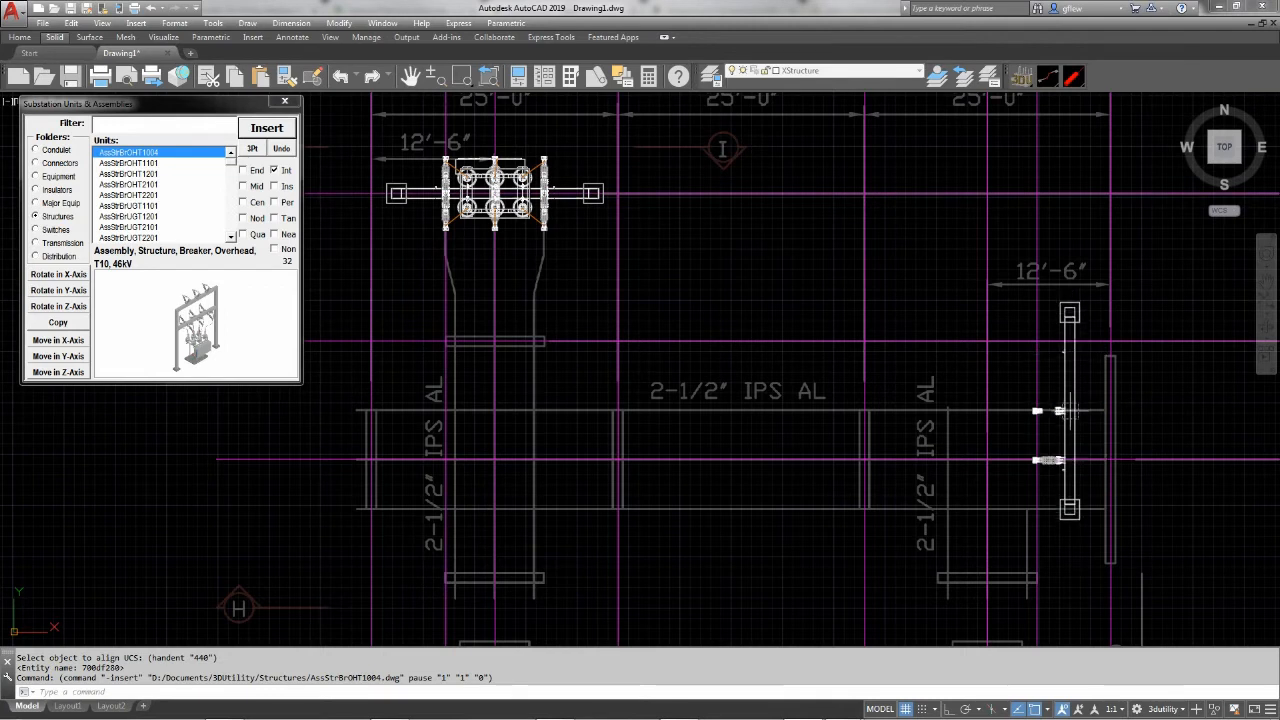
click(1110, 458)
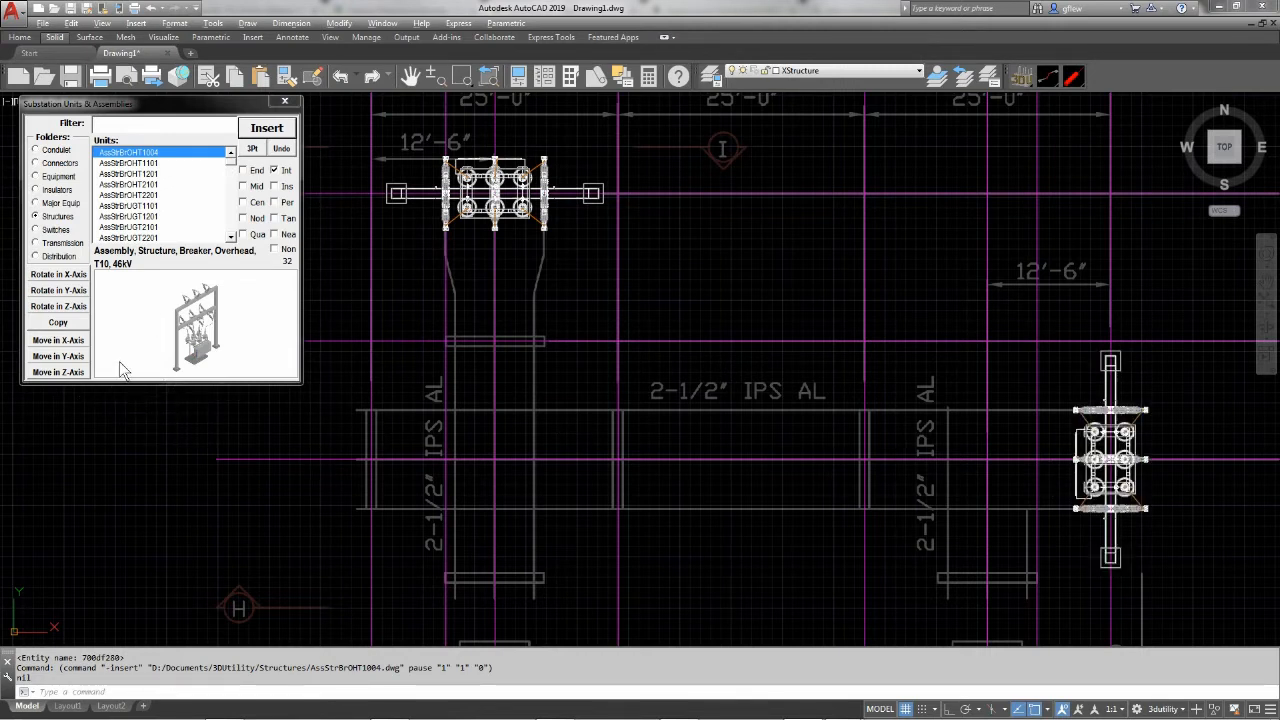
click(69, 309)
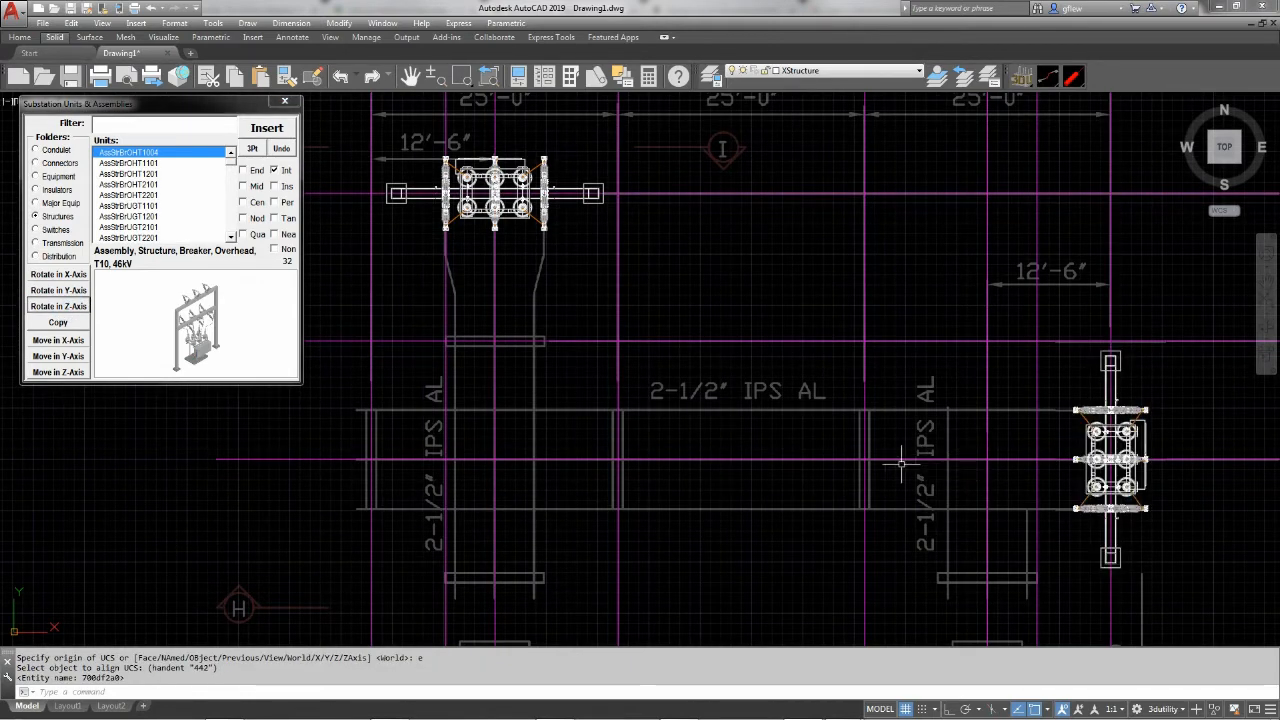
Switch to E Park.pdf in Acrobat Reader, examine the structure heights on elevations A-A and B-B, and return to AutoCAD
middle_drag(723, 491, 733, 366)
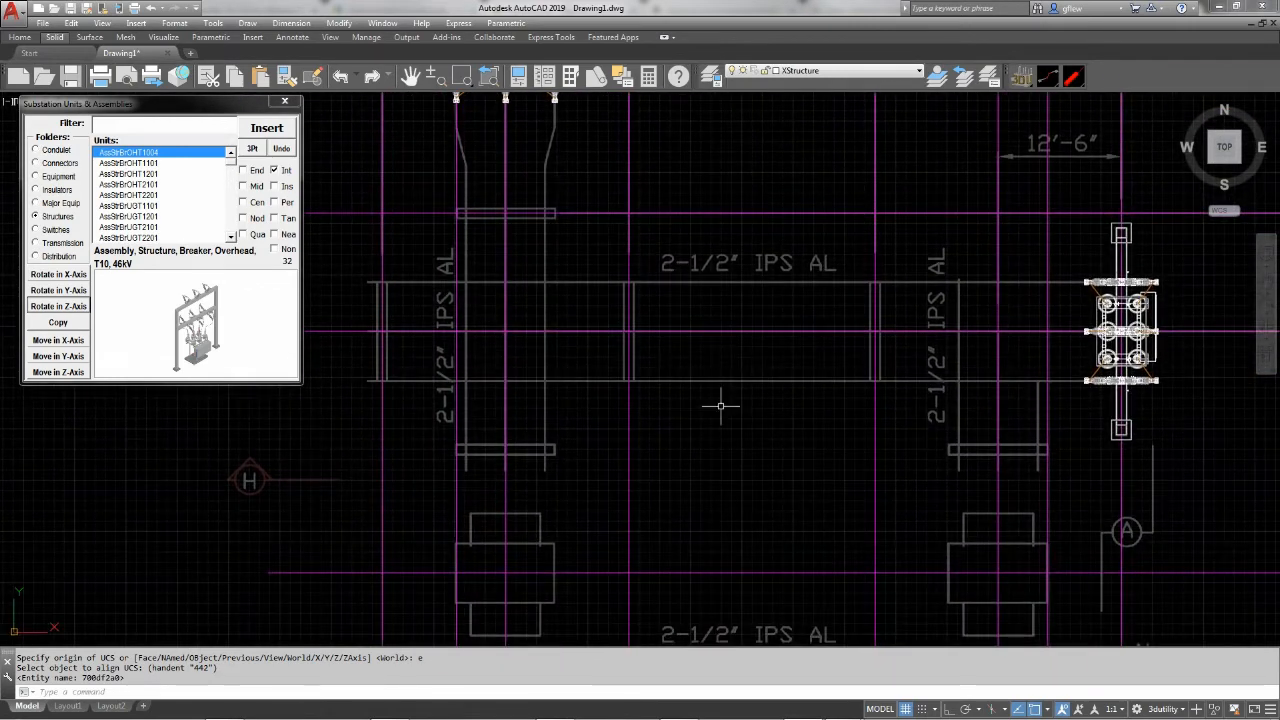
mouse_move(812, 717)
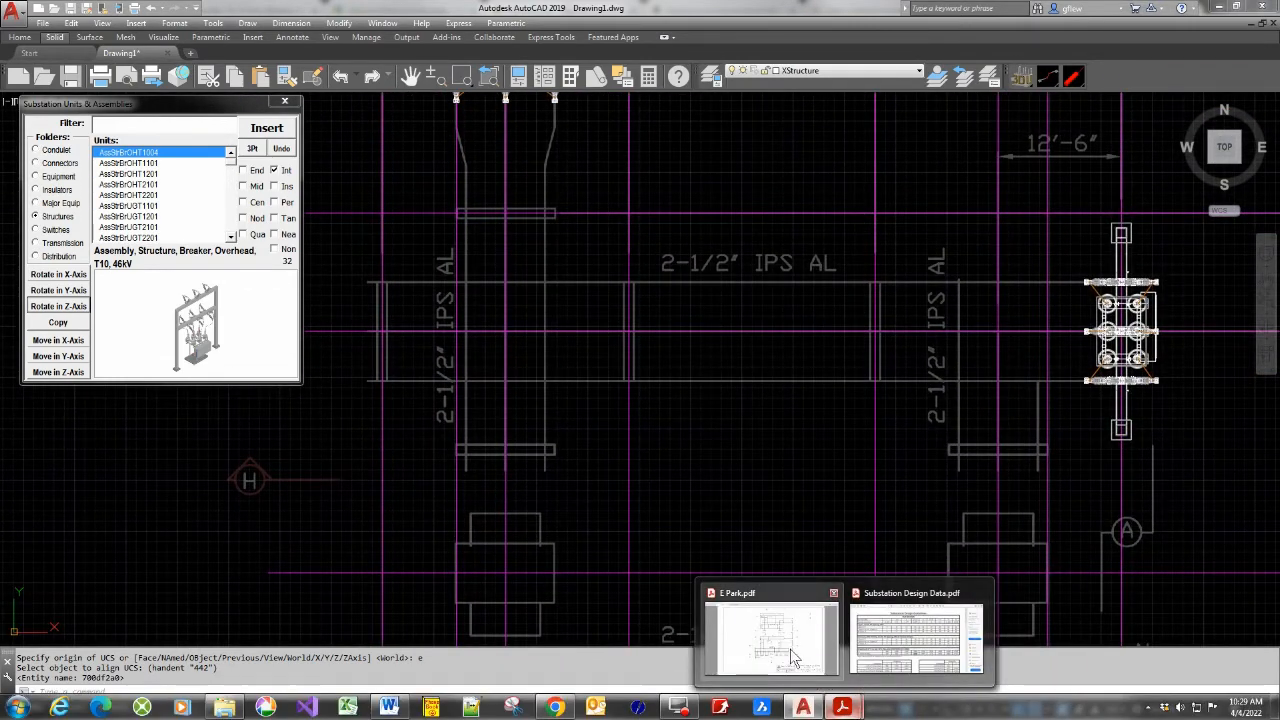
click(795, 655)
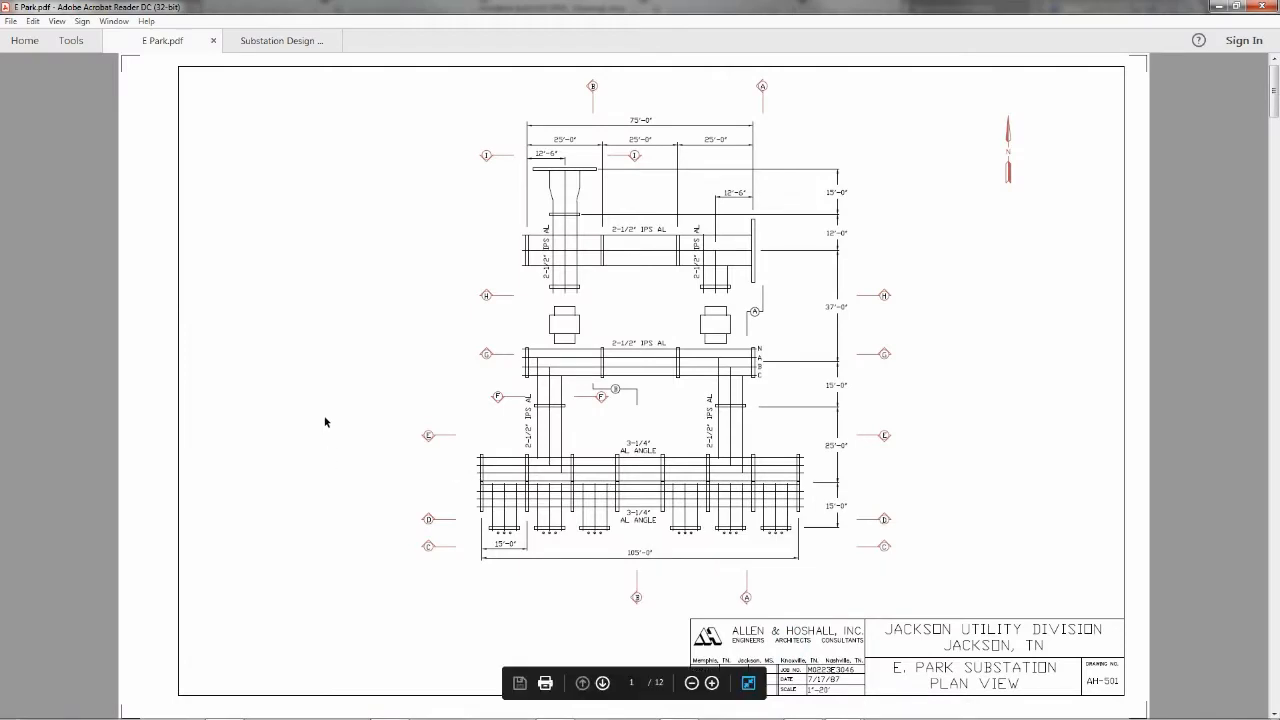
scroll(279, 388, down, 2)
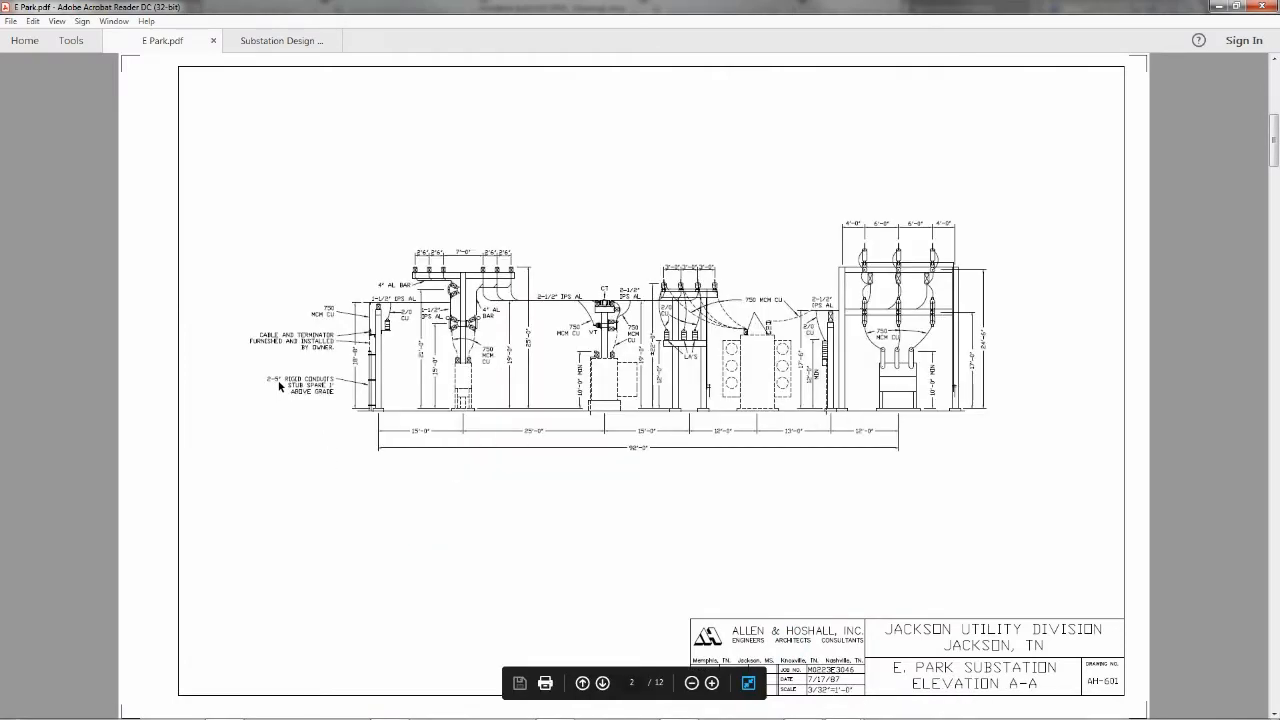
scroll(279, 388, down, 2)
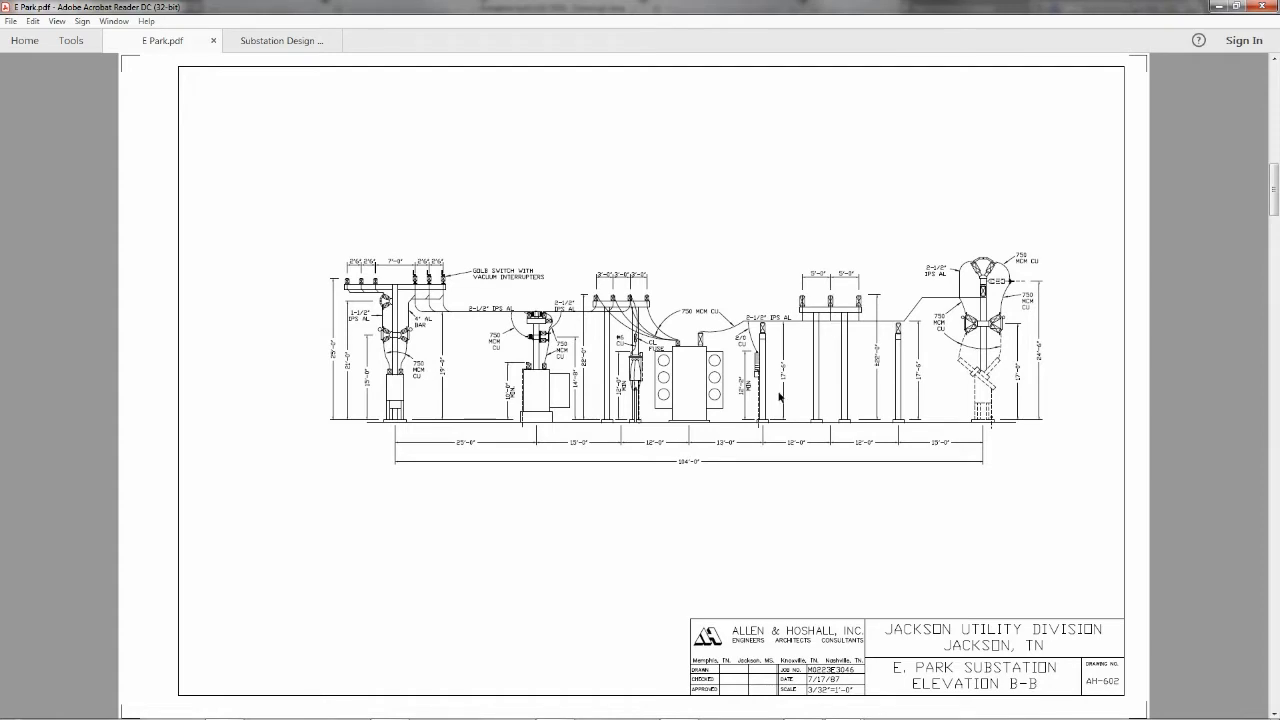
mouse_move(800, 714)
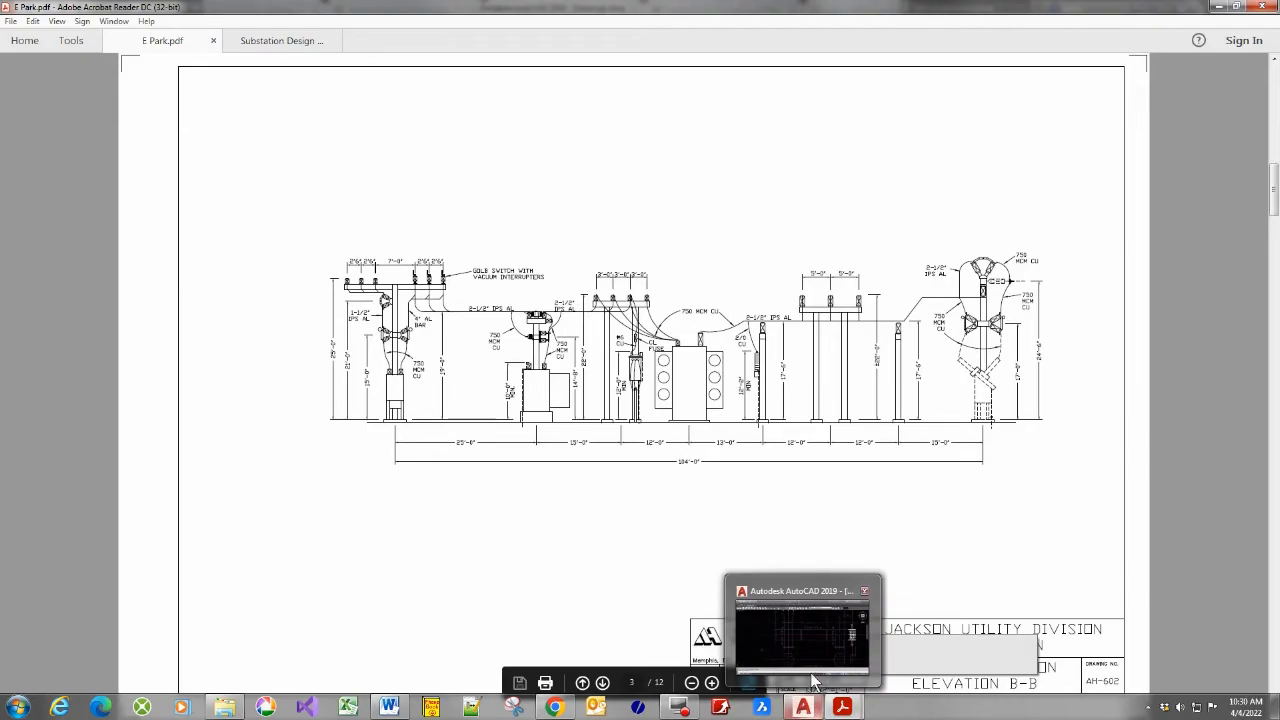
click(810, 675)
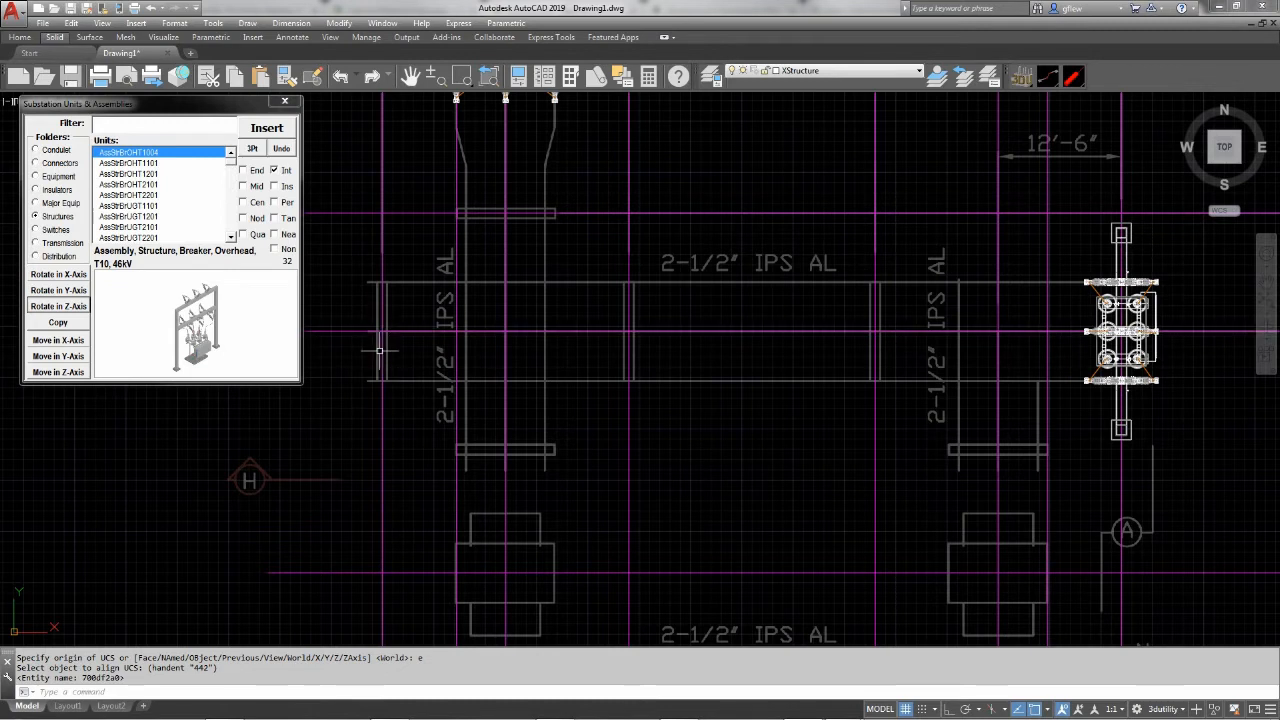
Insert the 20-foot, 46kV pi-structure StrPi04-20 where the westernmost construction line crosses the upper bus centerline
click(123, 314)
text(p)
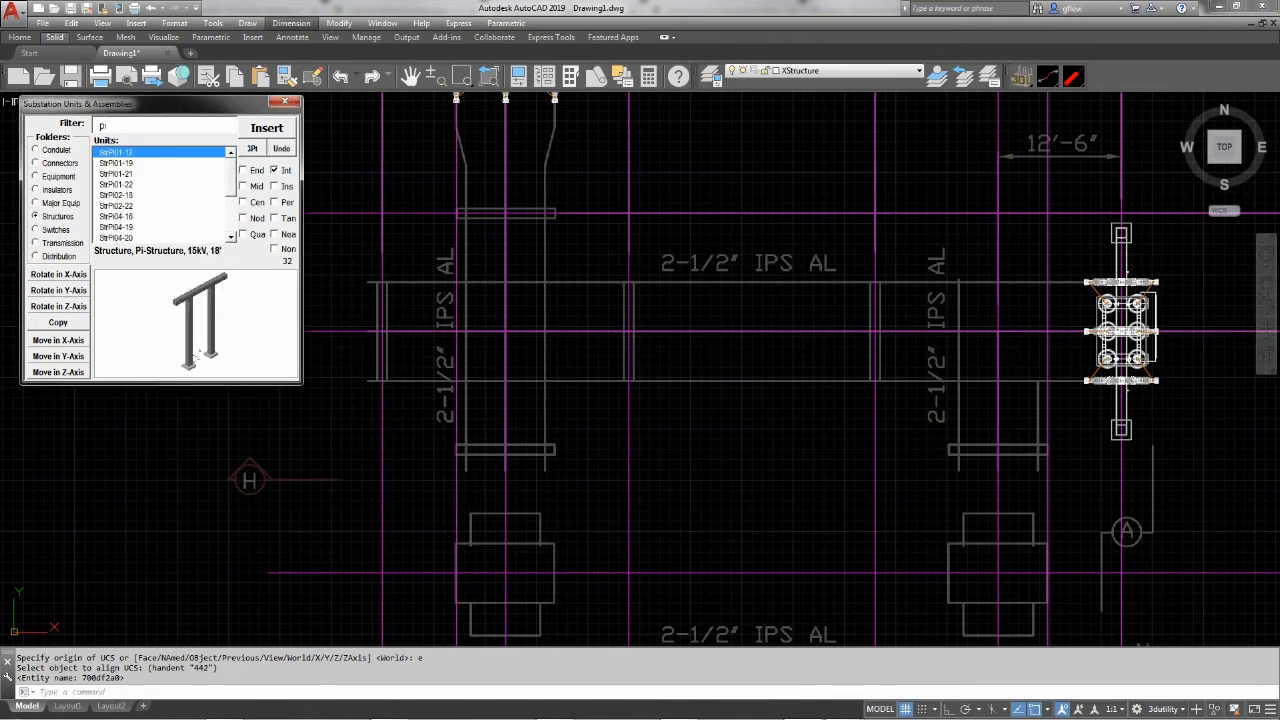
text(i04)
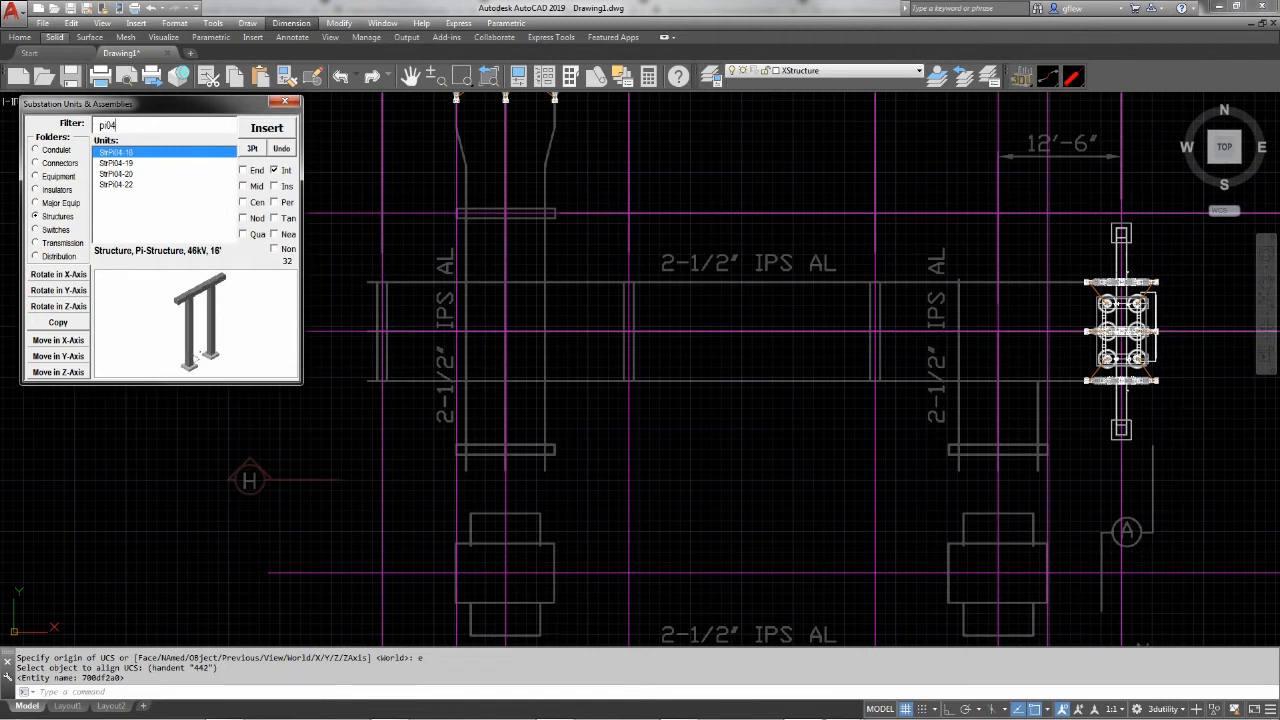
click(117, 174)
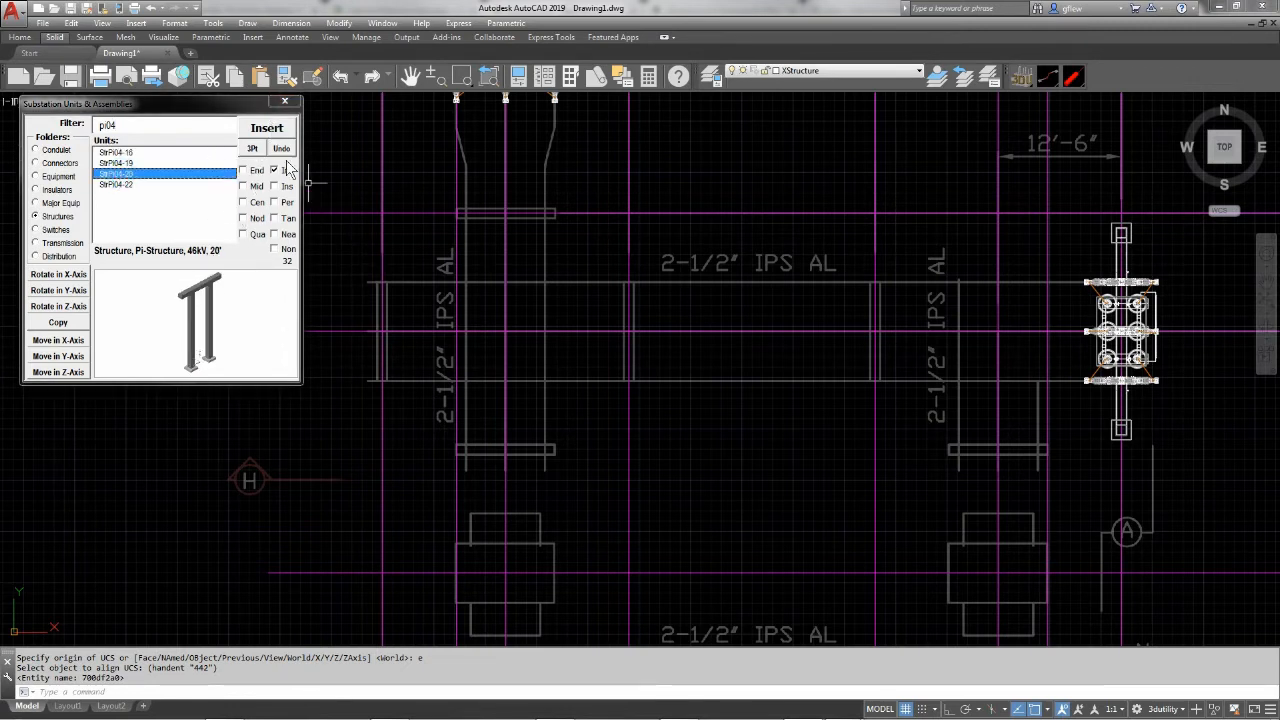
click(267, 128)
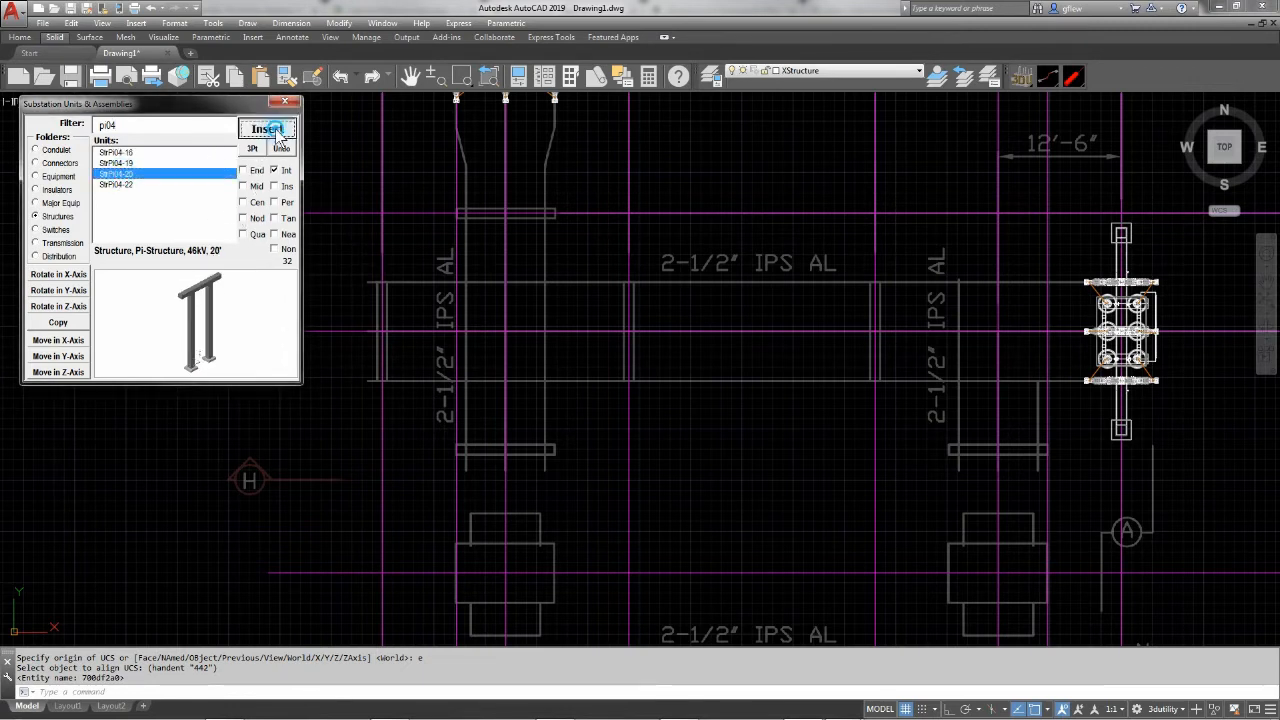
click(382, 331)
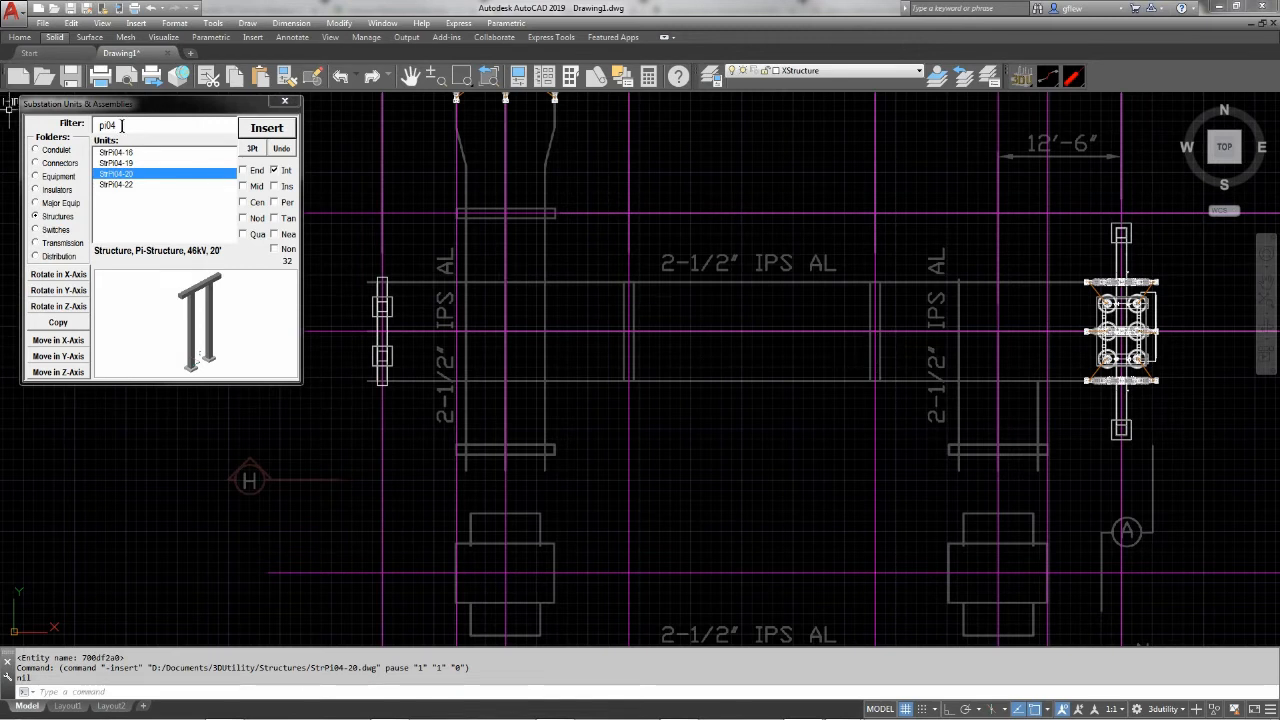
Insert the AssStrSw3PVB04-18 three-pole switch structure on the upper bus centerline, at the crossing beside the western bay
drag(122, 125, 92, 125)
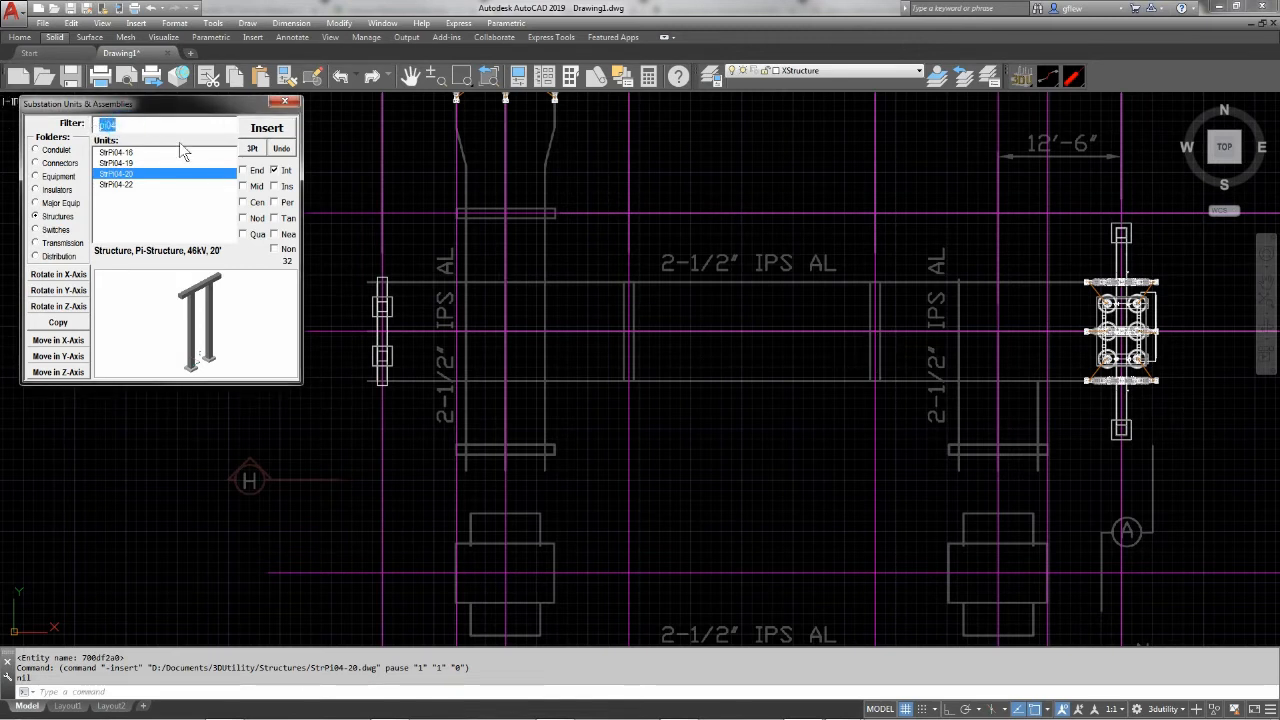
text(sw3p)
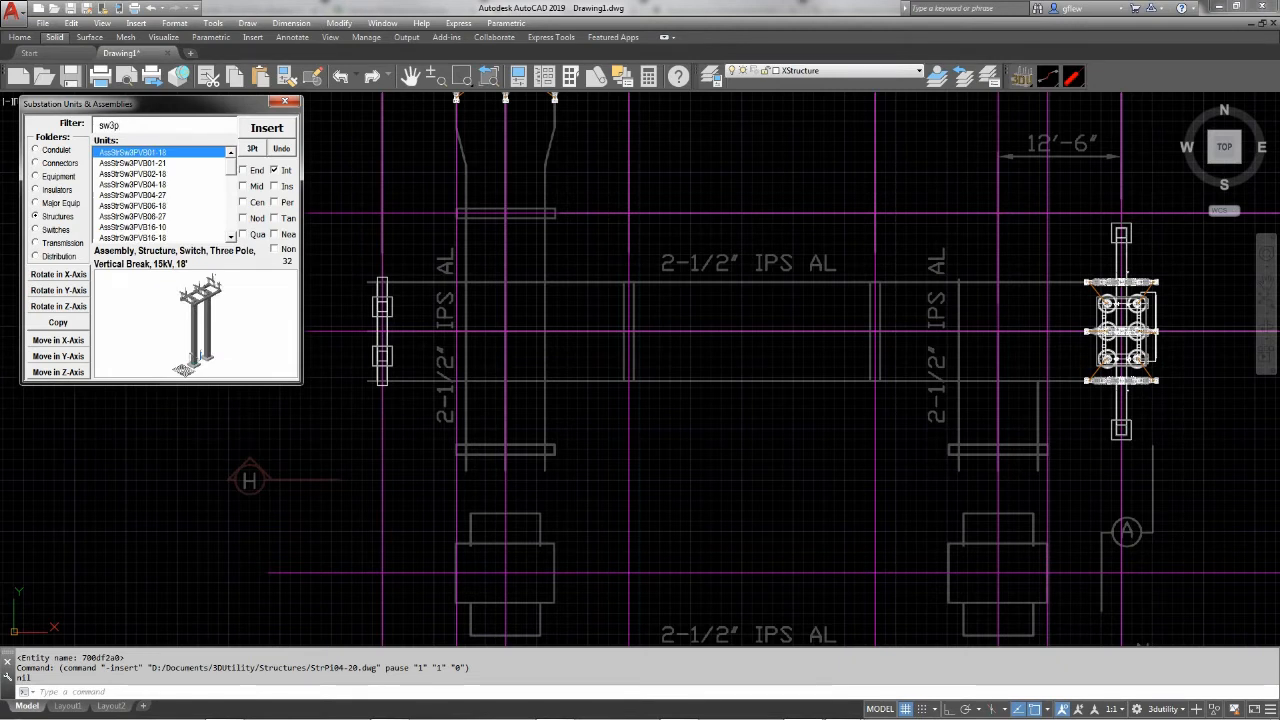
text(vb04)
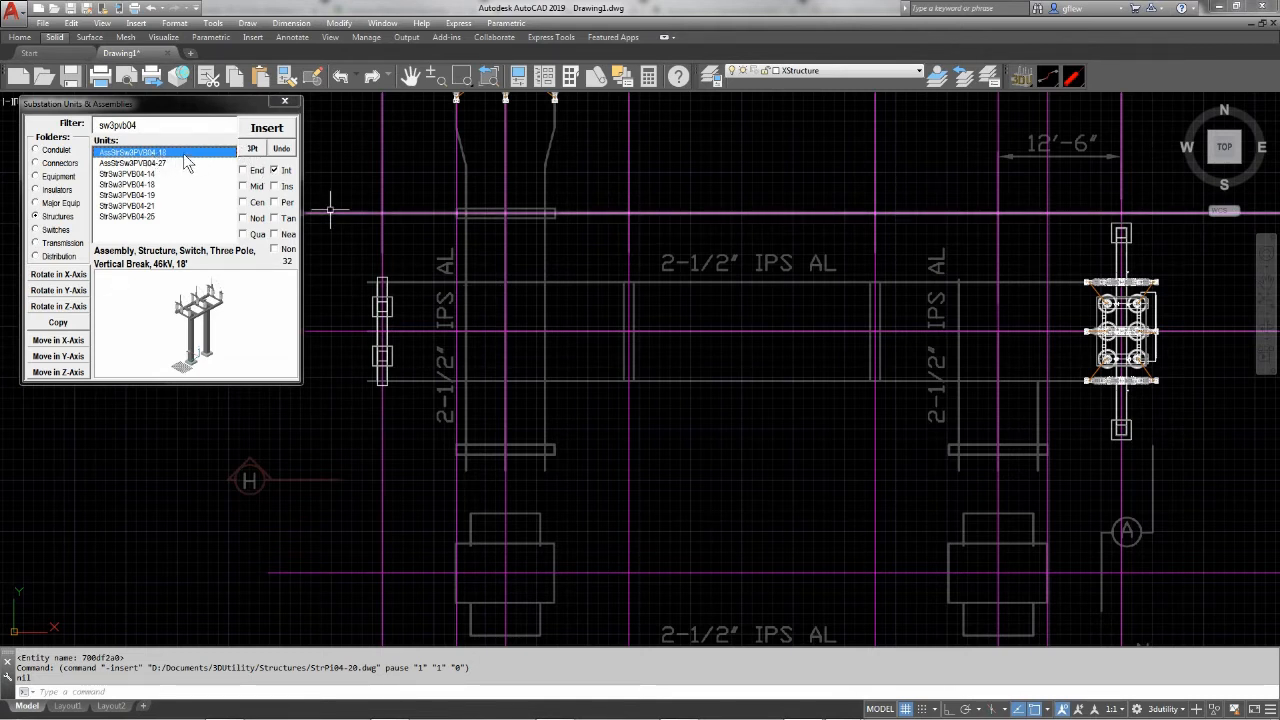
click(268, 130)
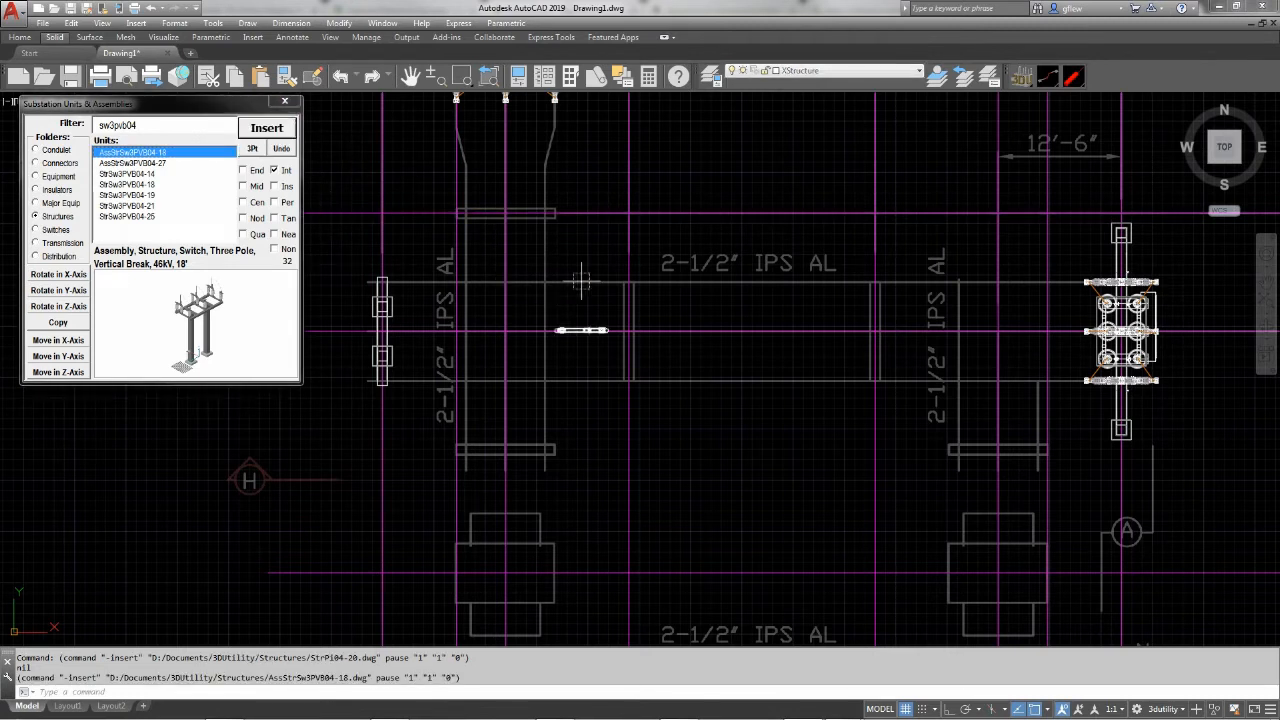
click(629, 325)
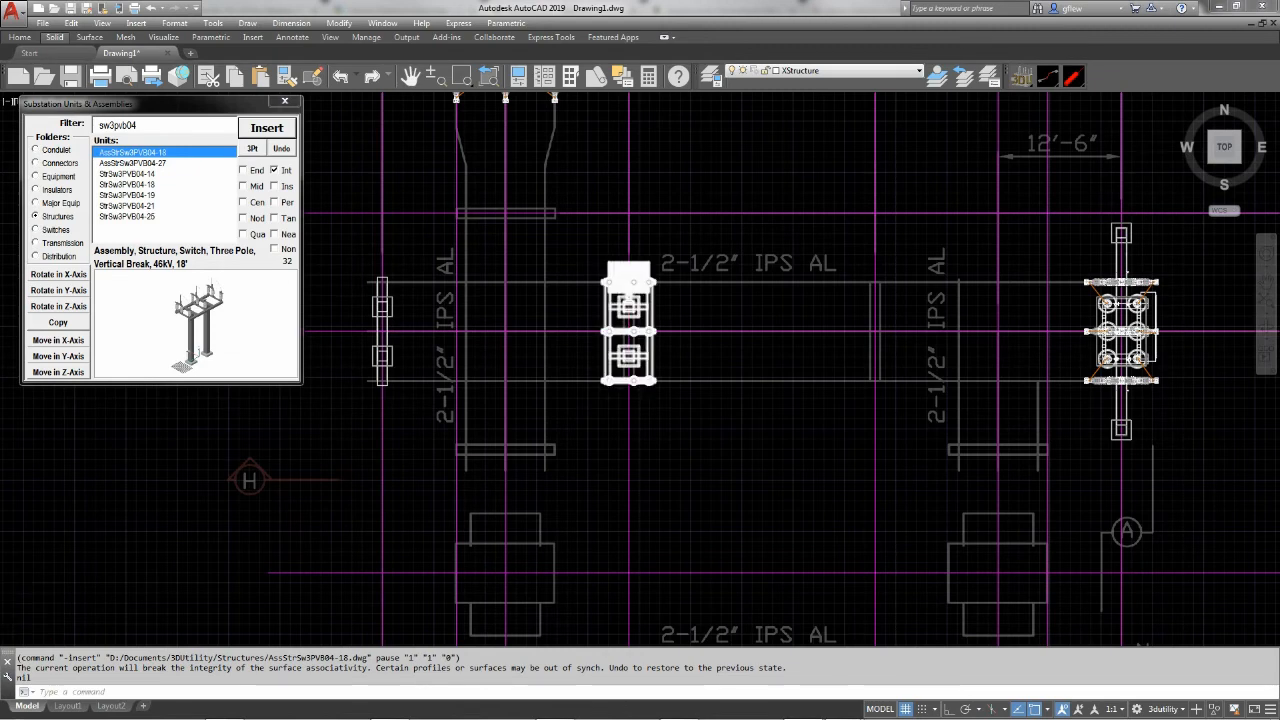
Insert a second AssStrSw3PVB04-18 at the next switch crossing to the east and rotate it in the Z-axis so its grating faces south
scroll(626, 327, up, 5)
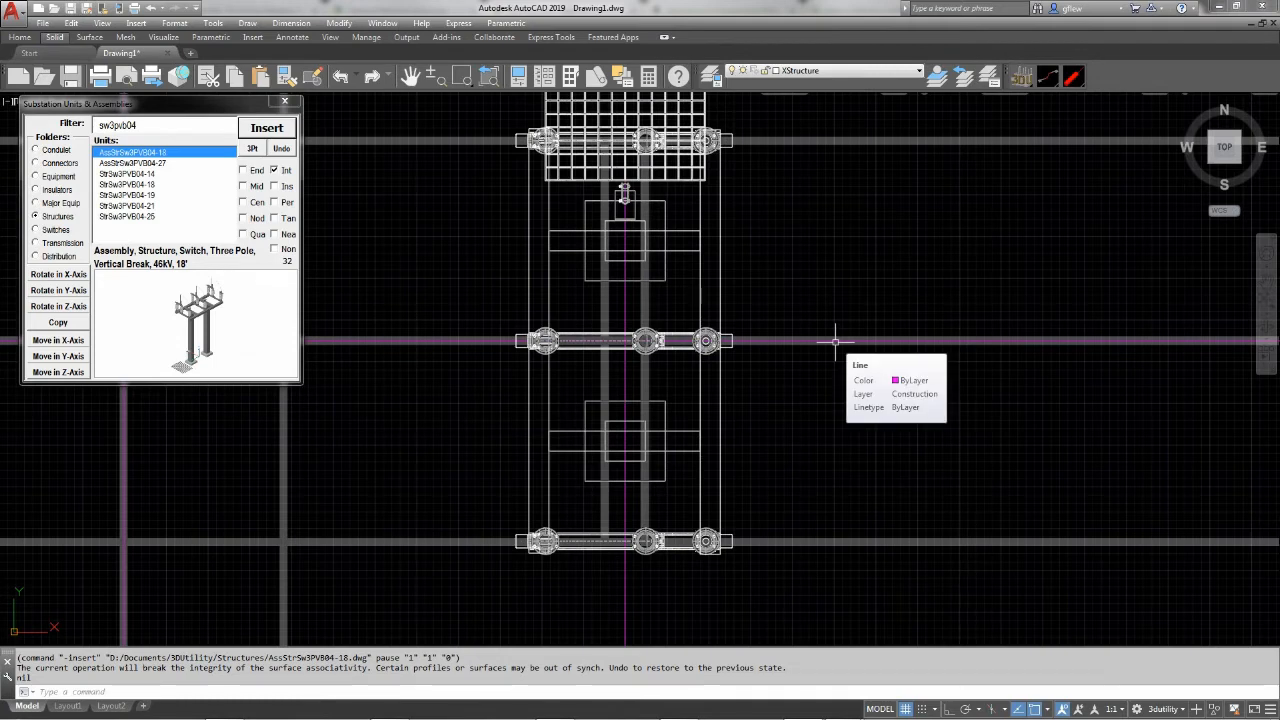
scroll(814, 366, down, 2)
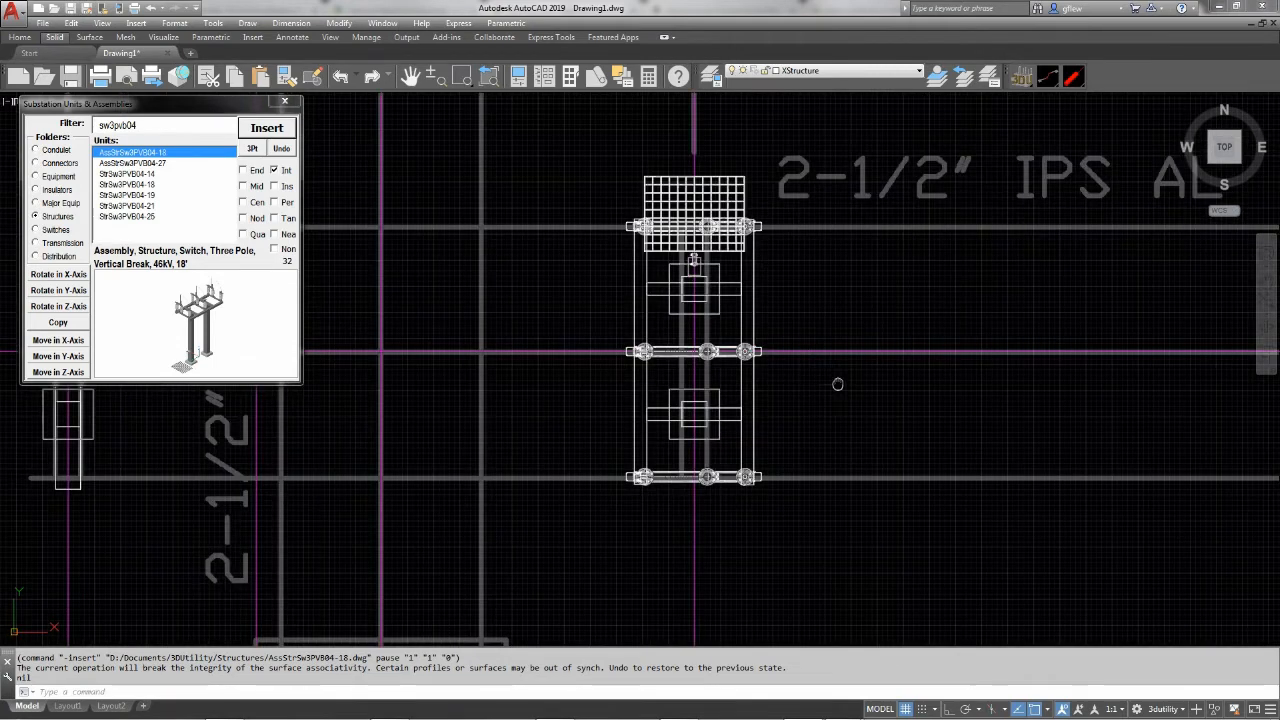
scroll(834, 380, down, 1)
middle_drag(834, 380, 603, 363)
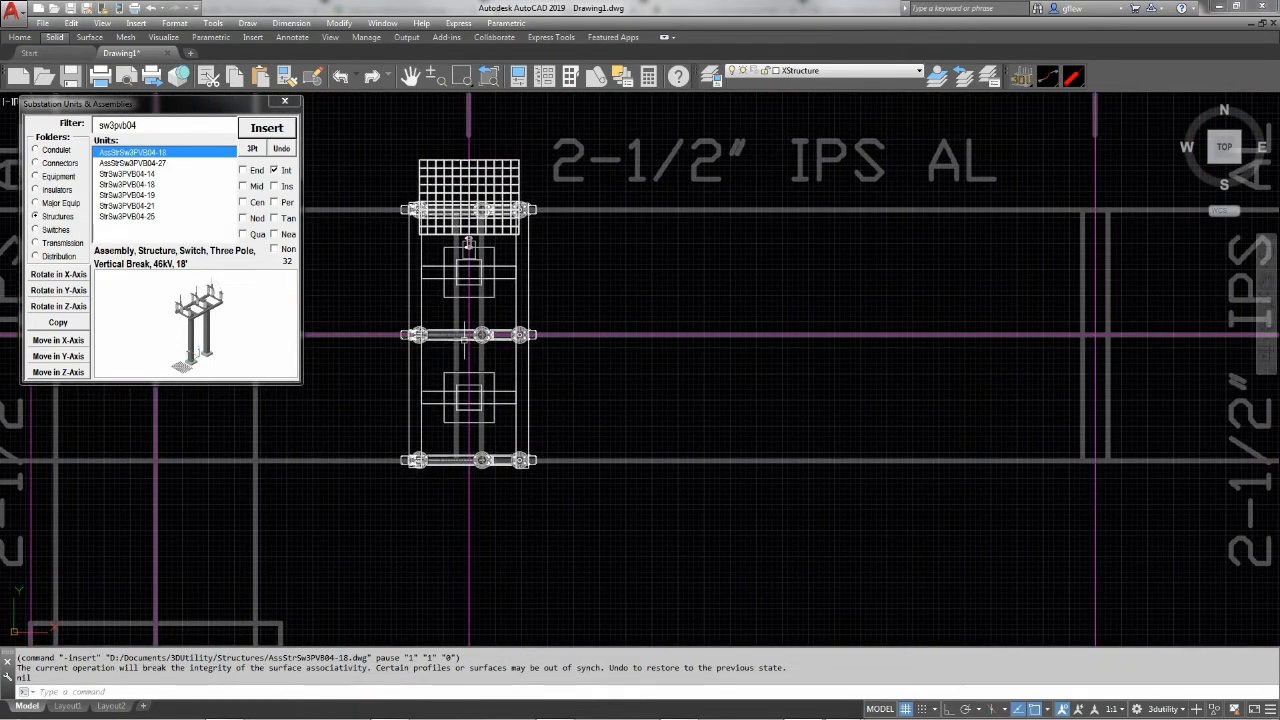
click(248, 132)
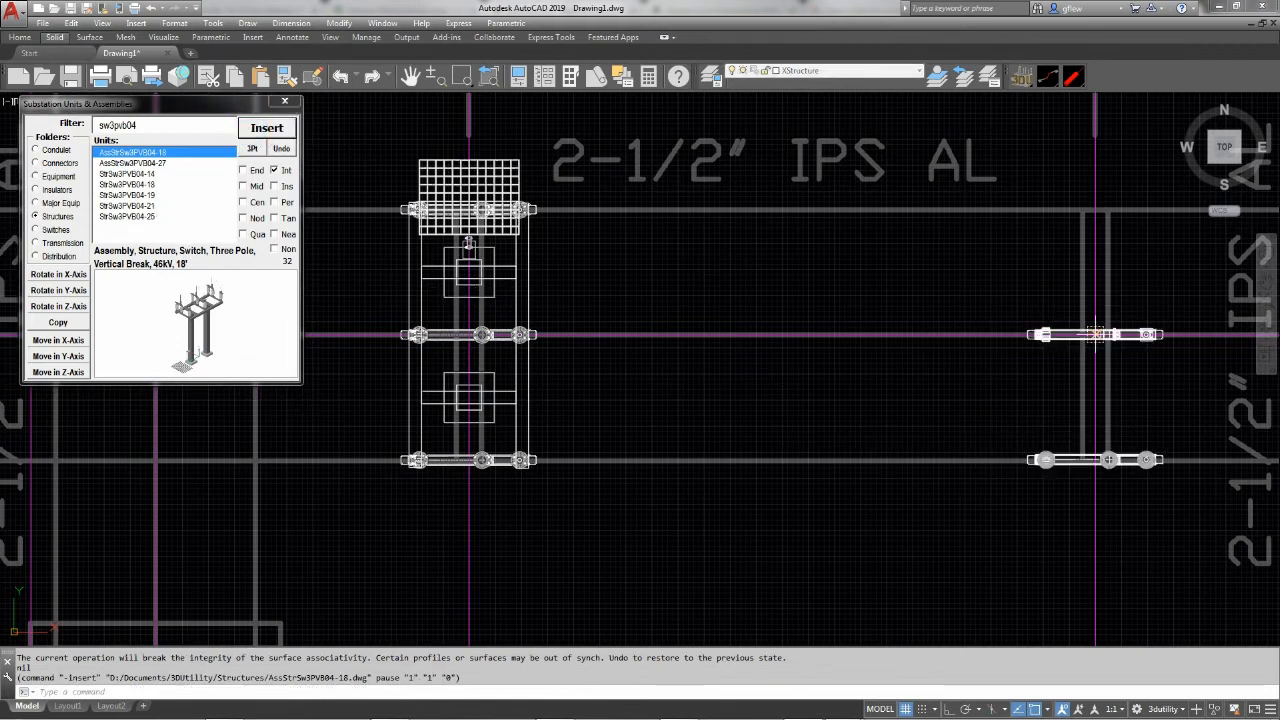
click(1096, 334)
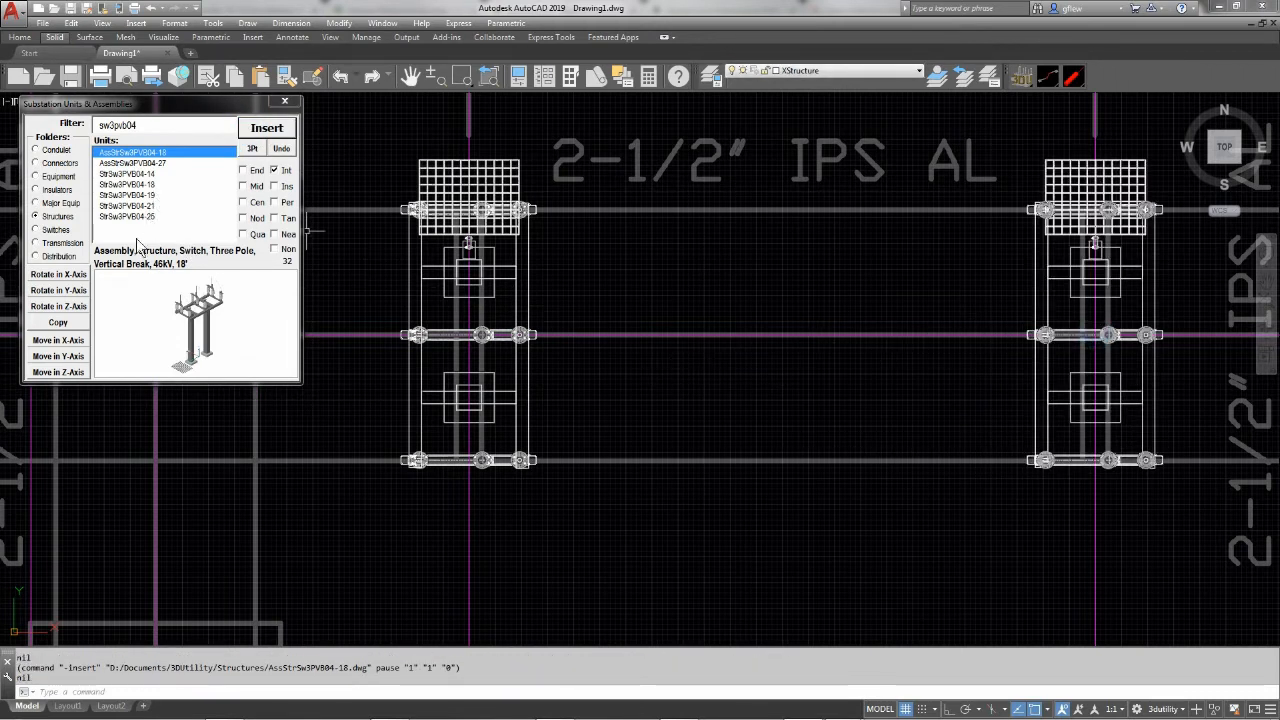
click(60, 307)
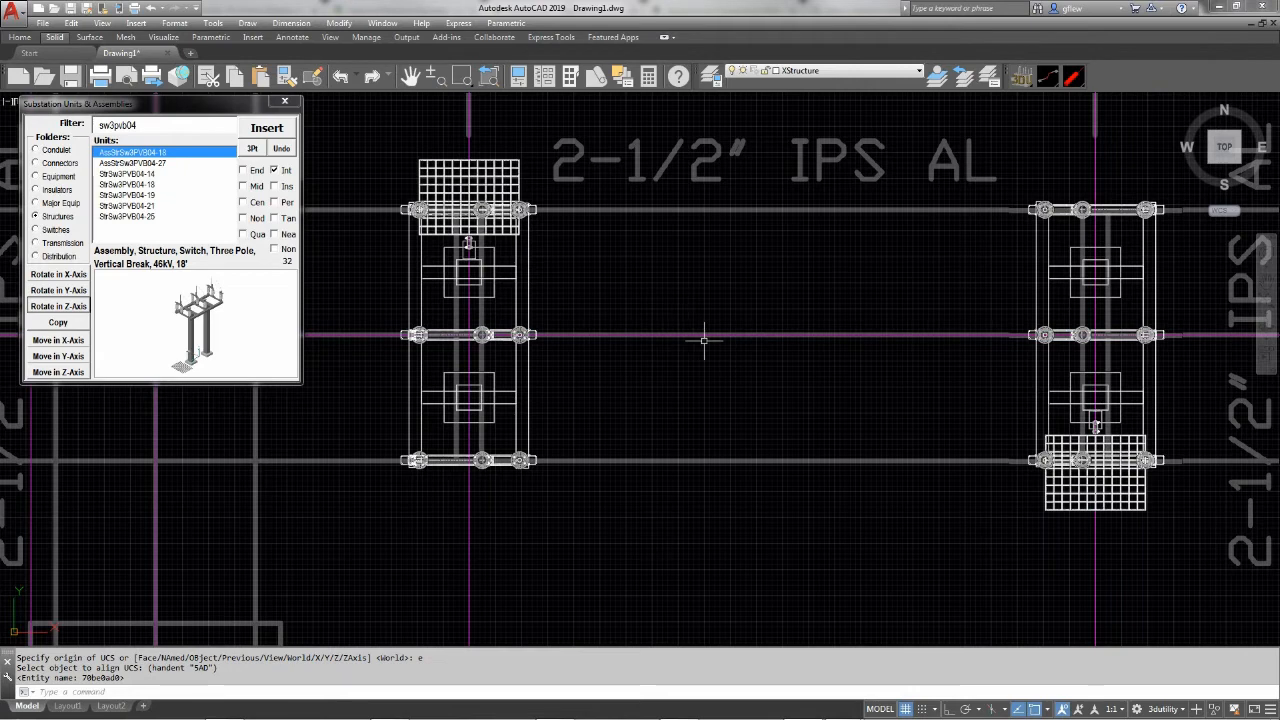
Switch to E Park.pdf in Acrobat Reader, check the pi-structure height on elevation B-B, and return to AutoCAD
scroll(726, 392, down, 2)
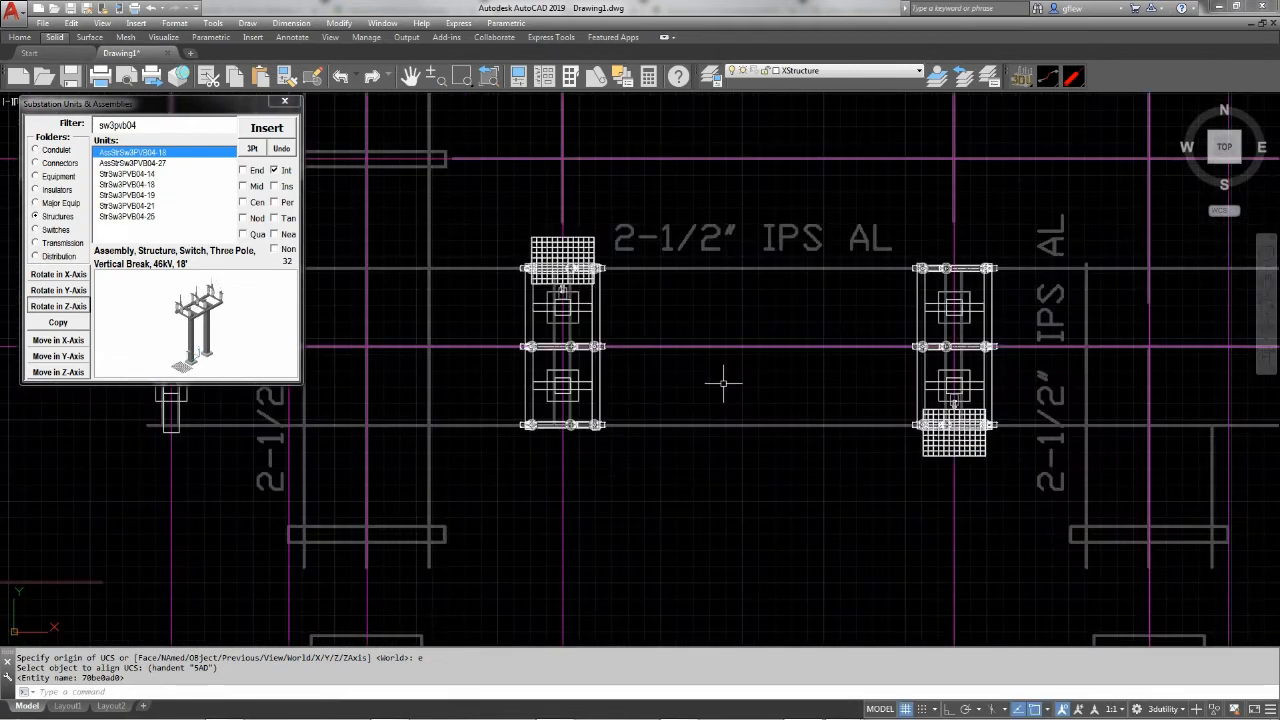
scroll(722, 383, down, 2)
middle_drag(722, 383, 748, 360)
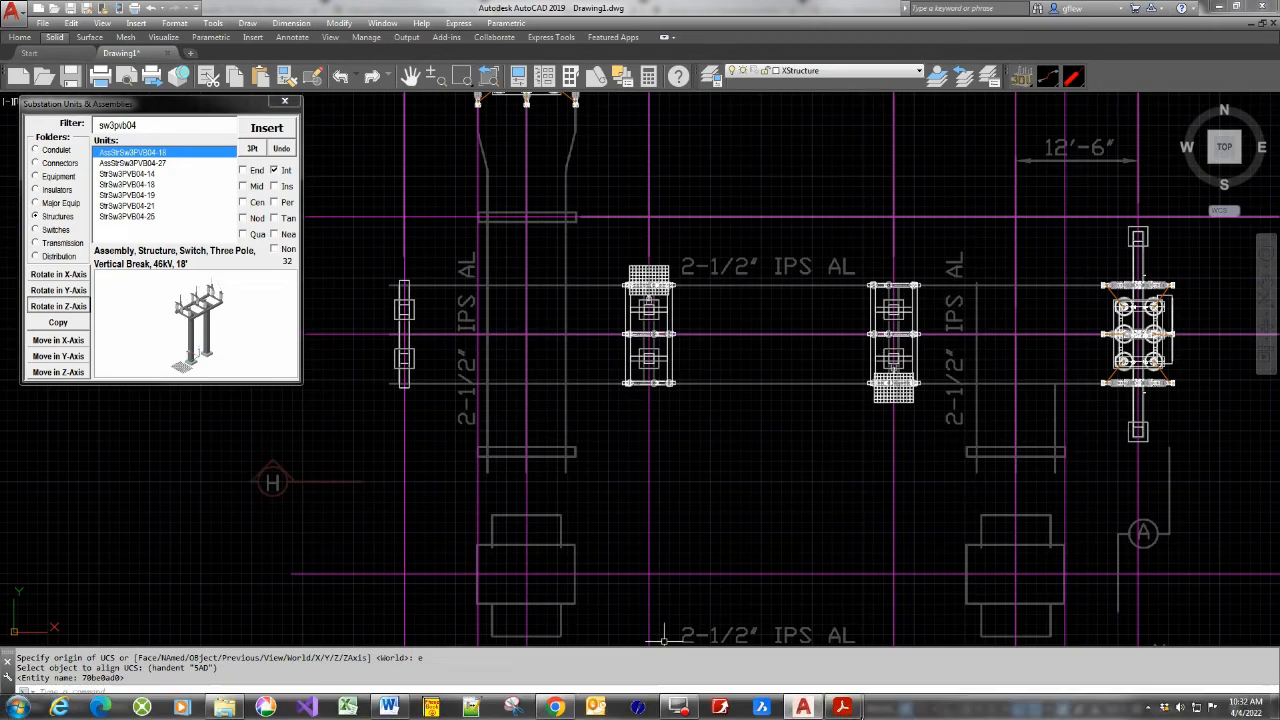
mouse_move(800, 688)
click(766, 645)
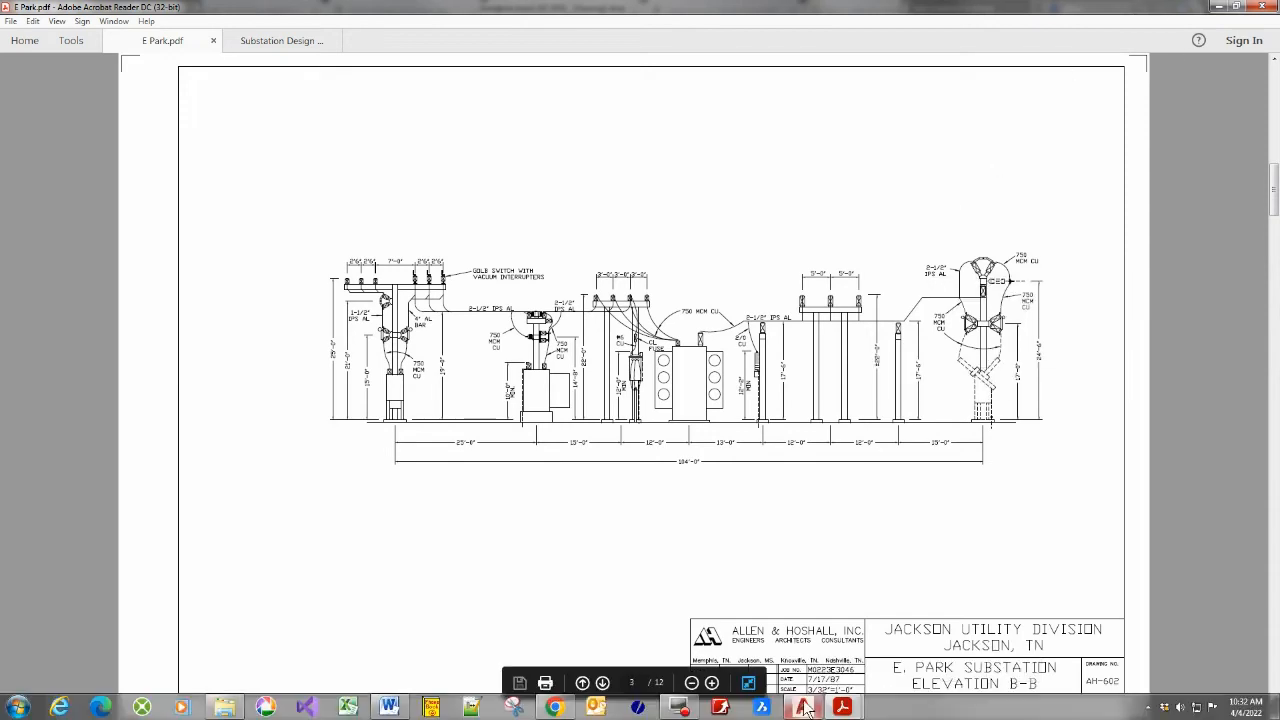
click(806, 707)
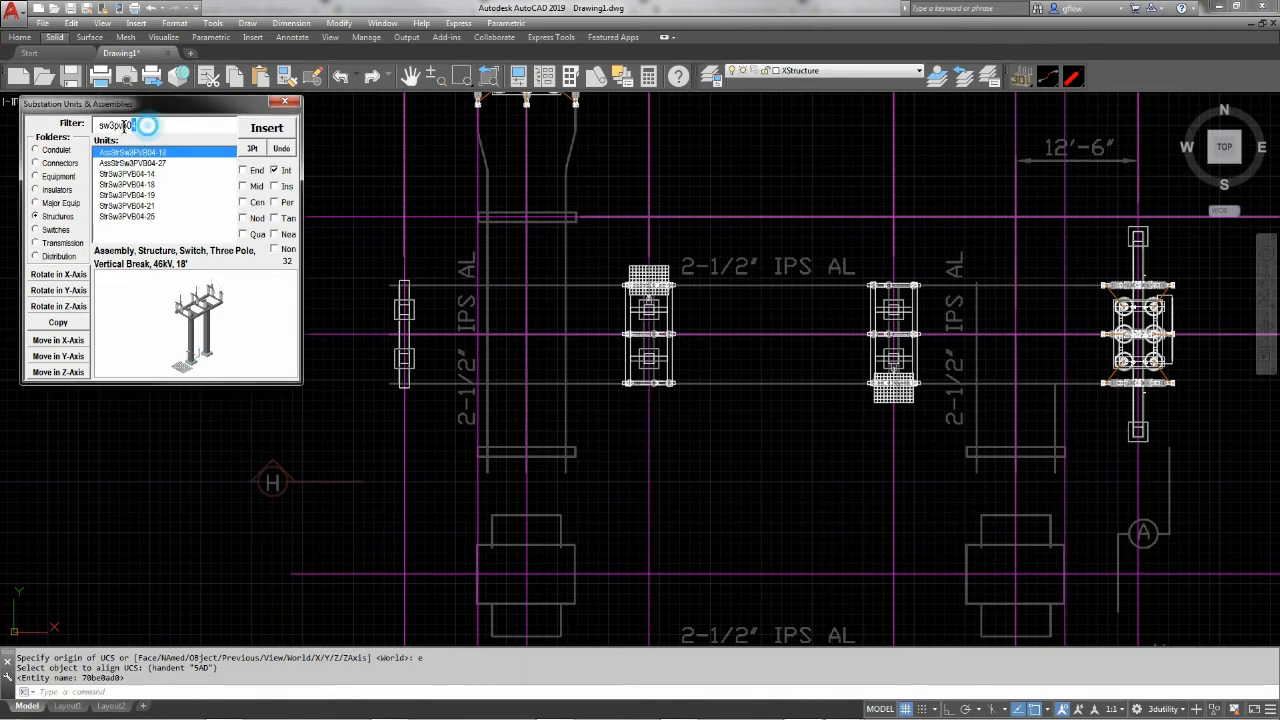
Insert StrPi04-16 where the western bay centerline crosses the line north of the upper bus, and rotate it in the Z-axis to lie east-west
double_click(147, 126)
text(p)
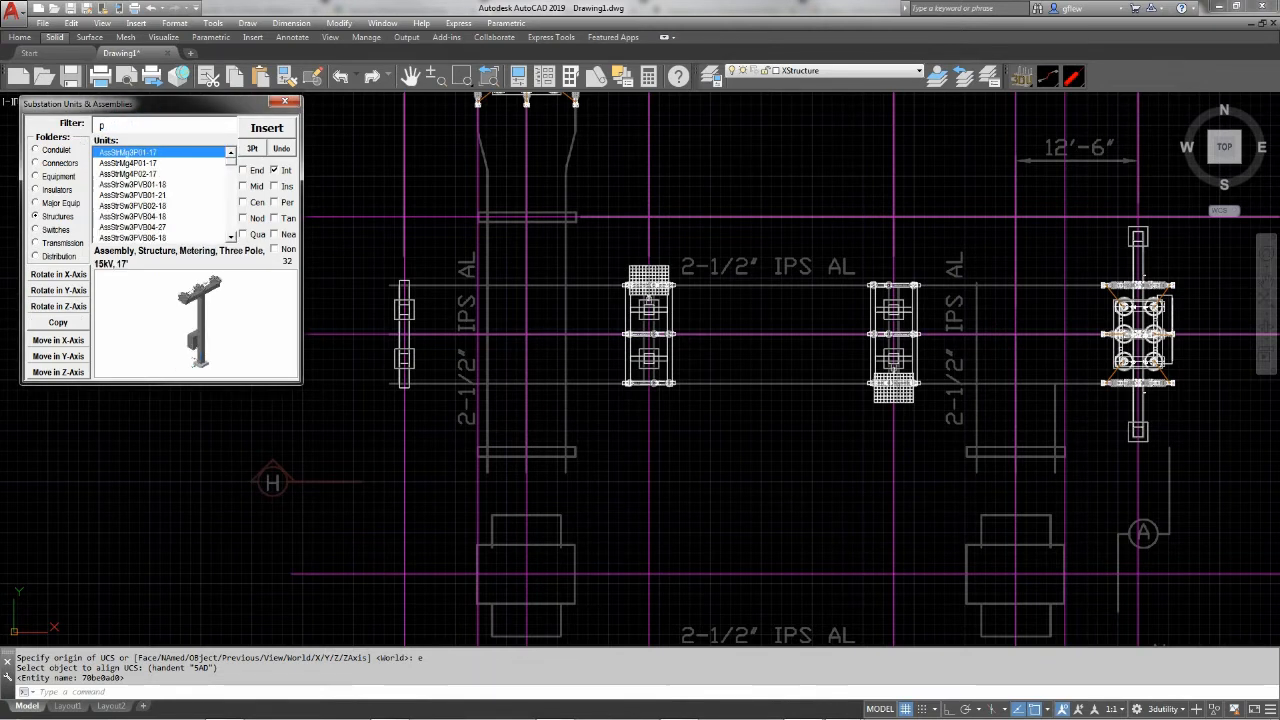
text(i0)
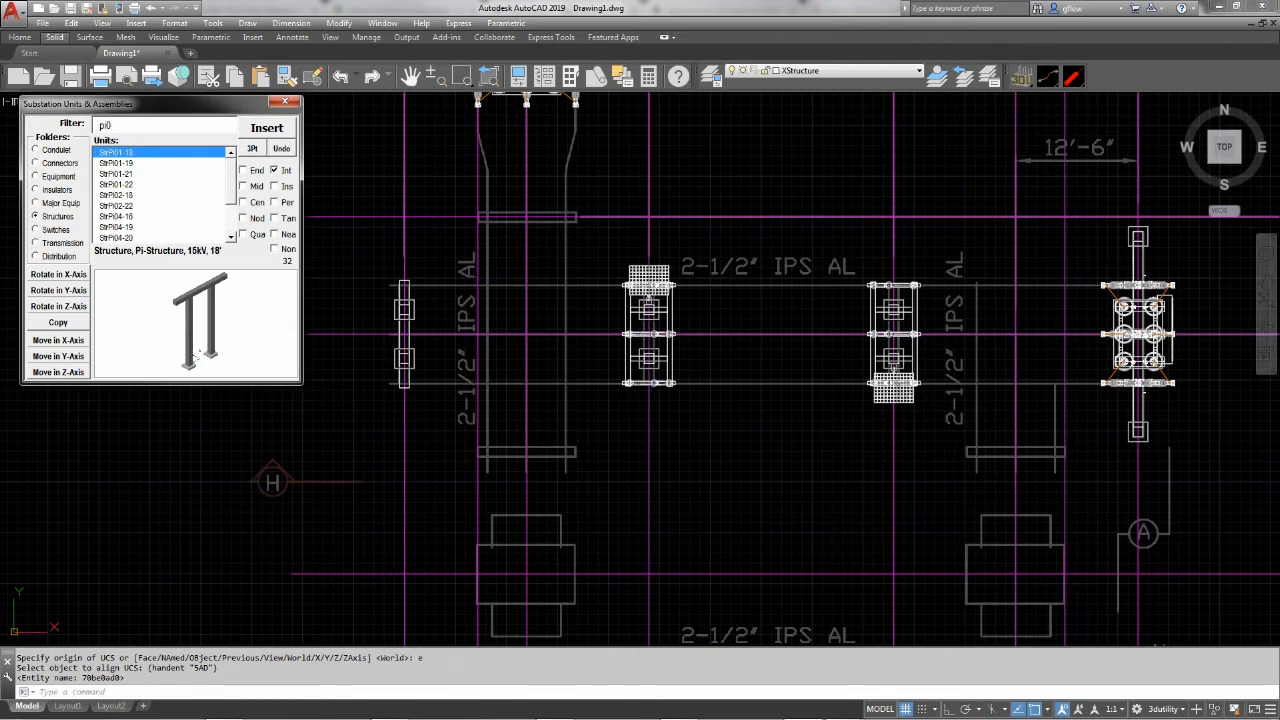
text(4)
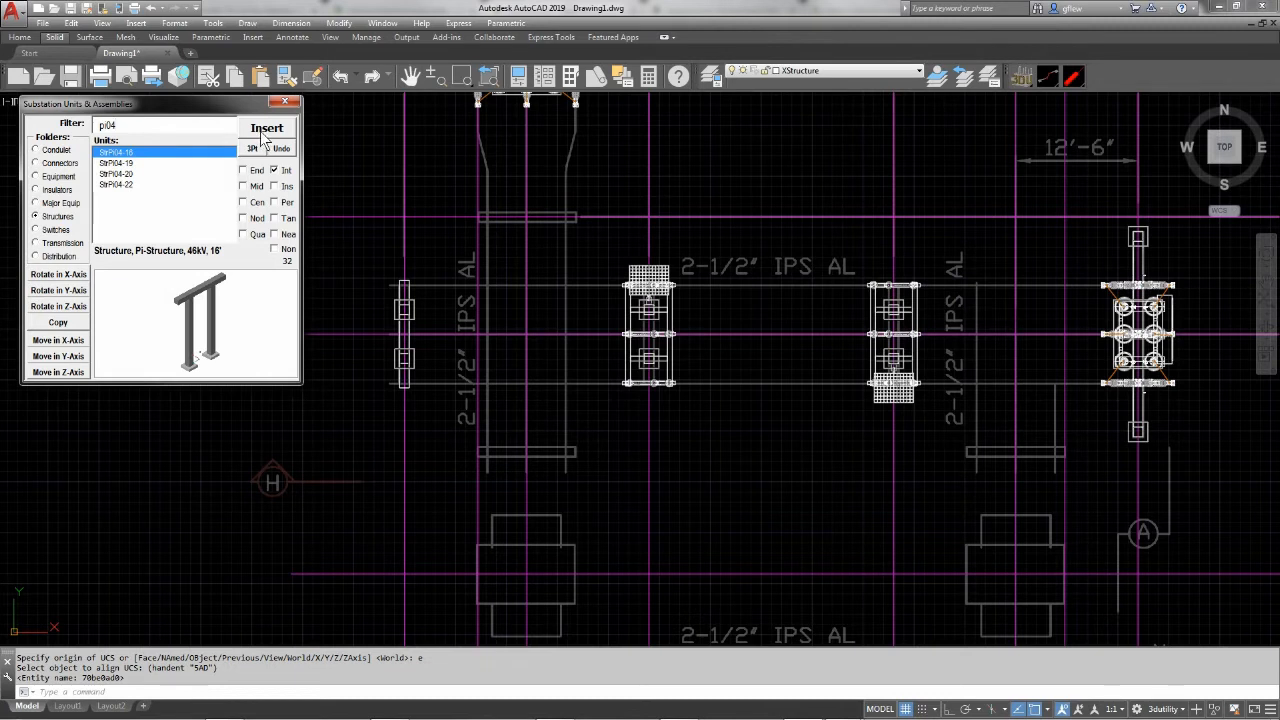
click(262, 138)
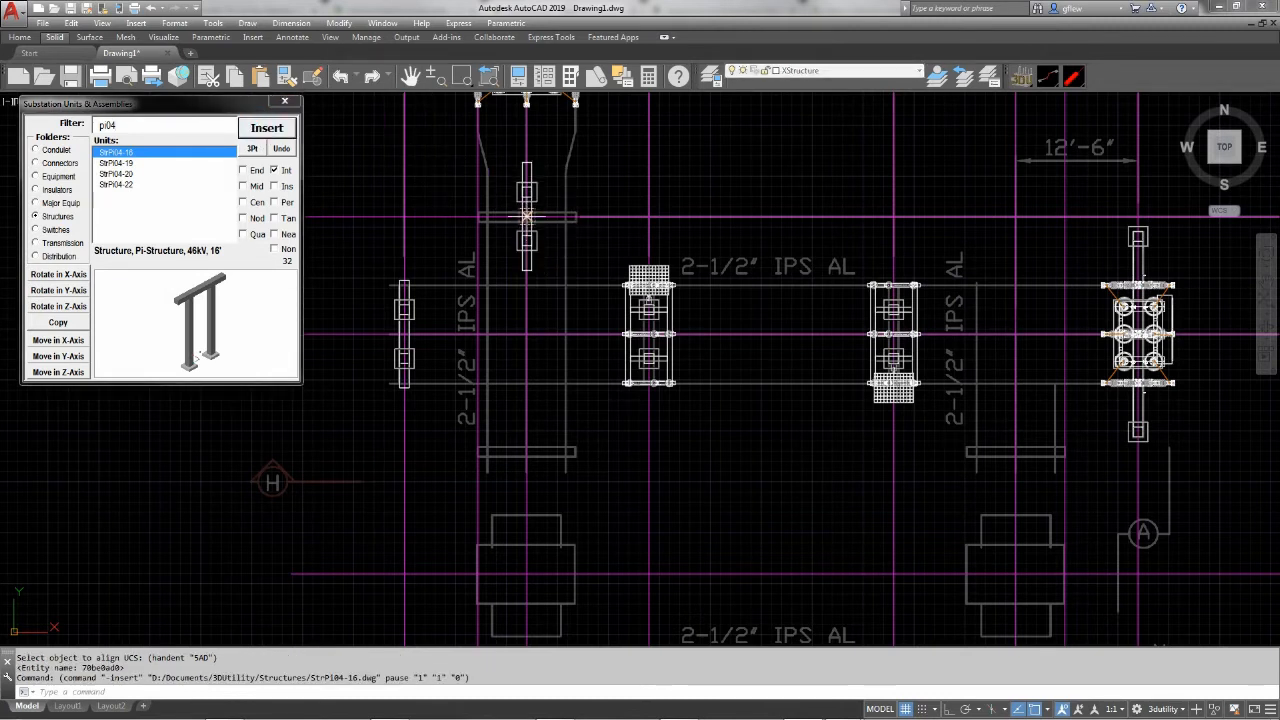
click(526, 213)
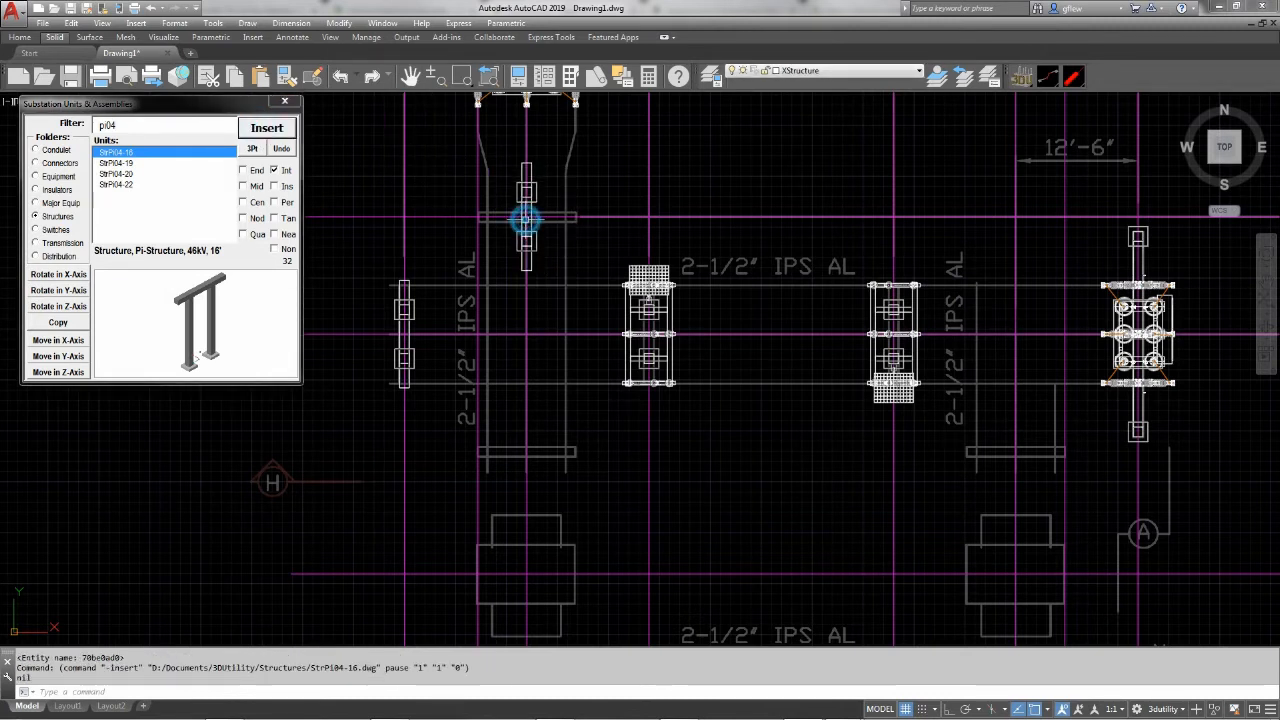
click(59, 306)
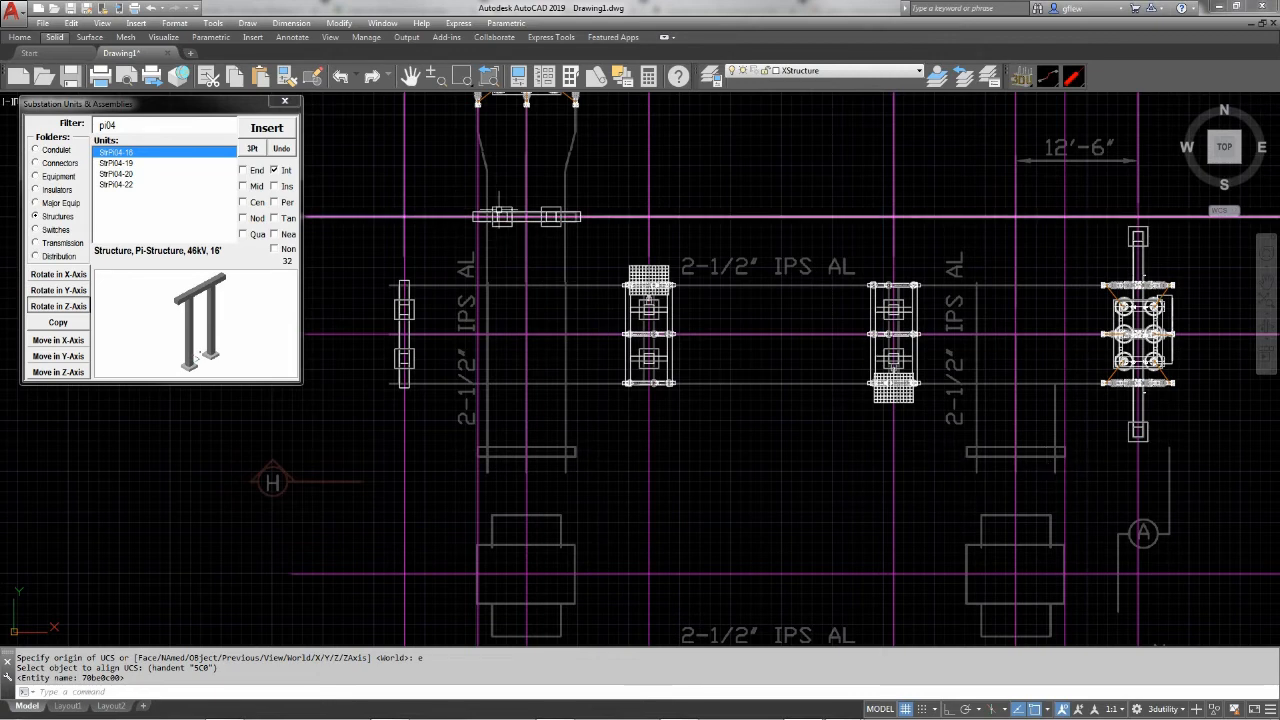
Filter the insulator units by 267 to select the InsSPPrTR267 station post insulator
scroll(498, 210, up, 6)
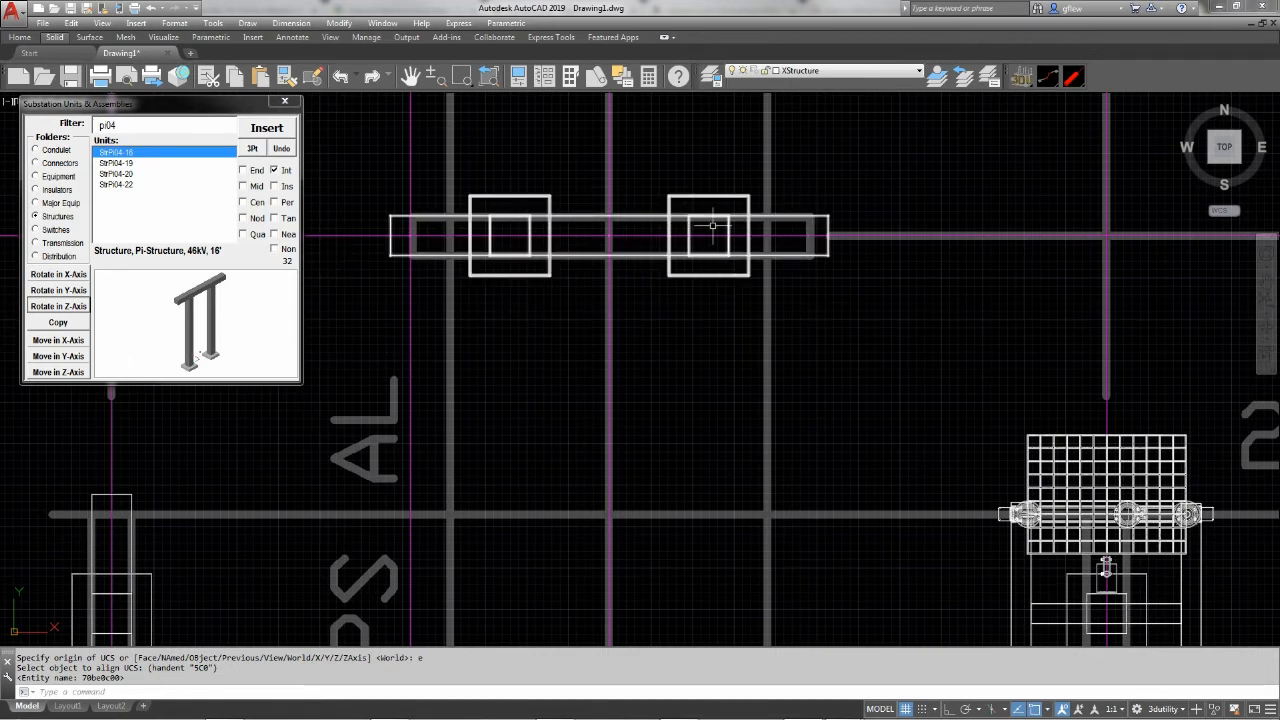
click(35, 190)
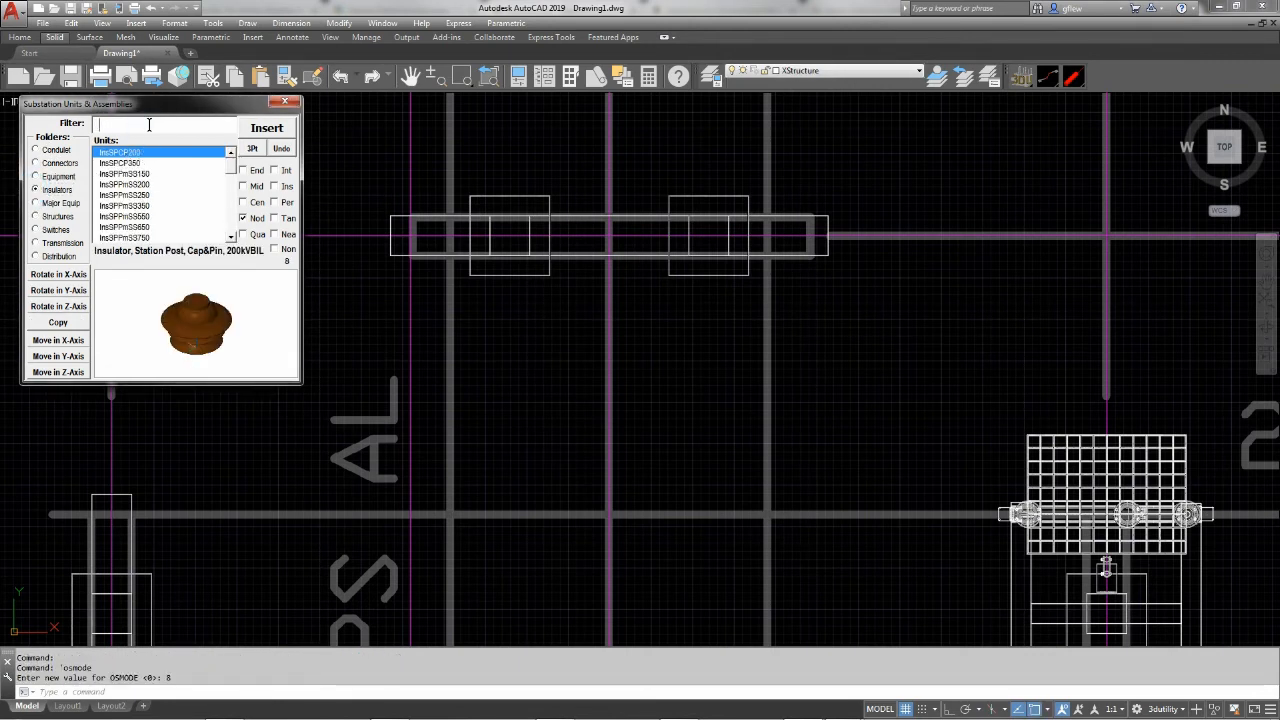
text(267)
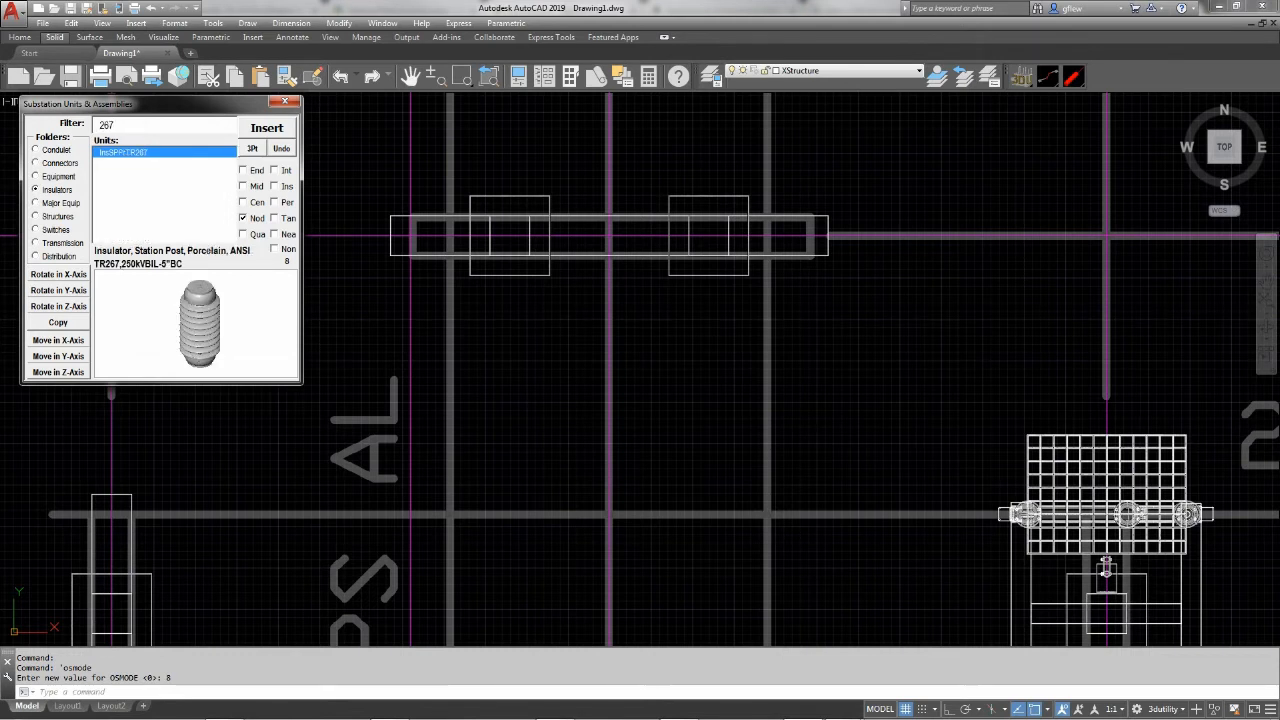
click(58, 340)
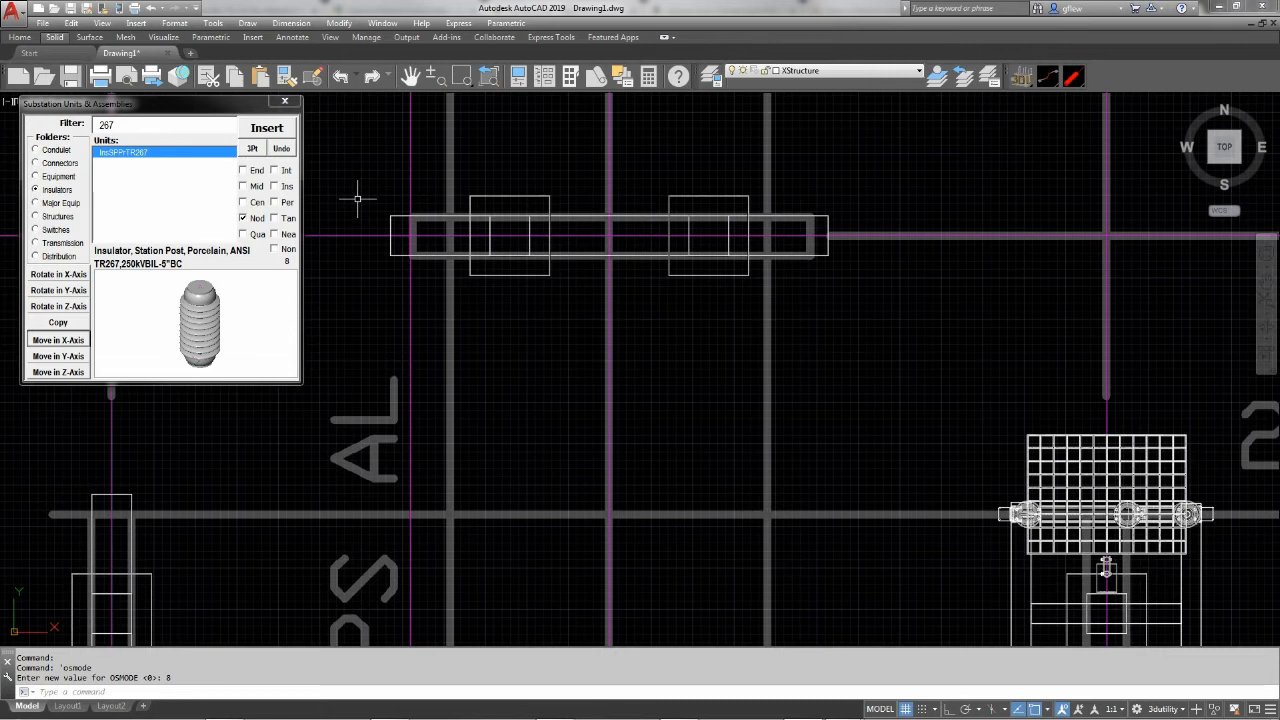
Toggle the point display to PDMODE 34 with PDTOGGLE and insert InsSPPrTR267 on the west end node of the StrPi04-16 beam
text(PT)
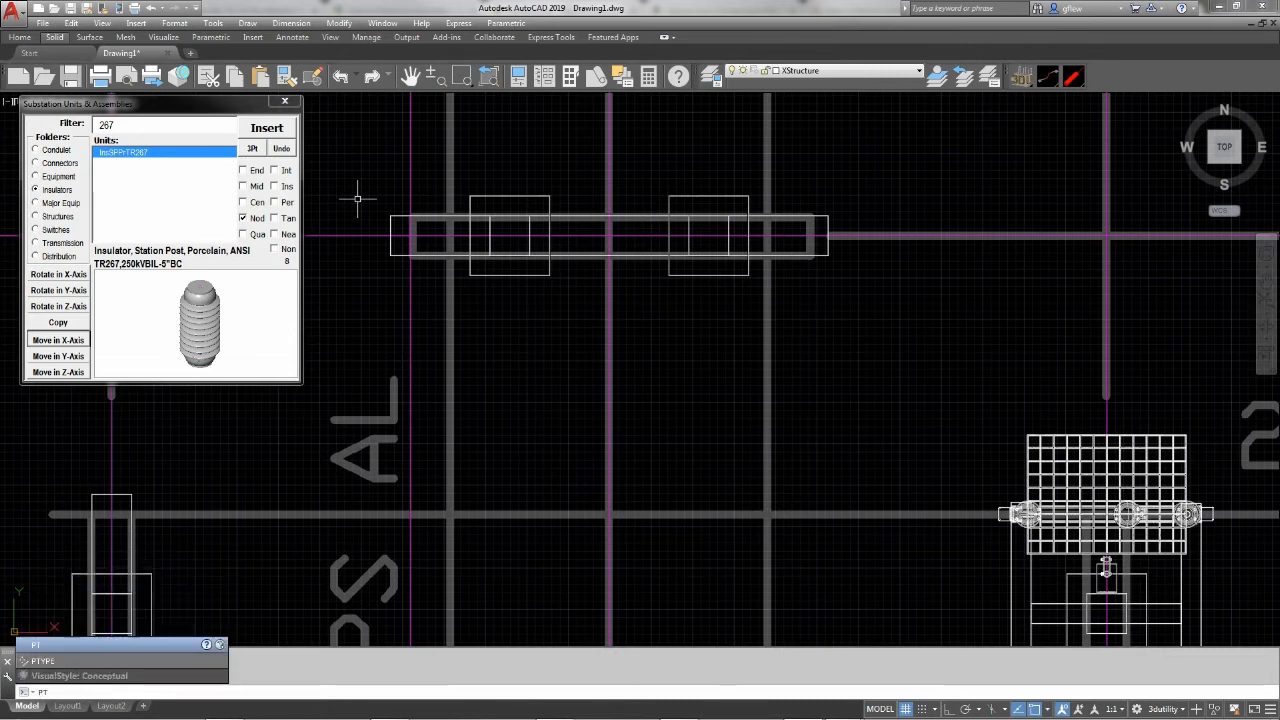
key(BackSpace)
text(DTOGGLE)
key(Return)
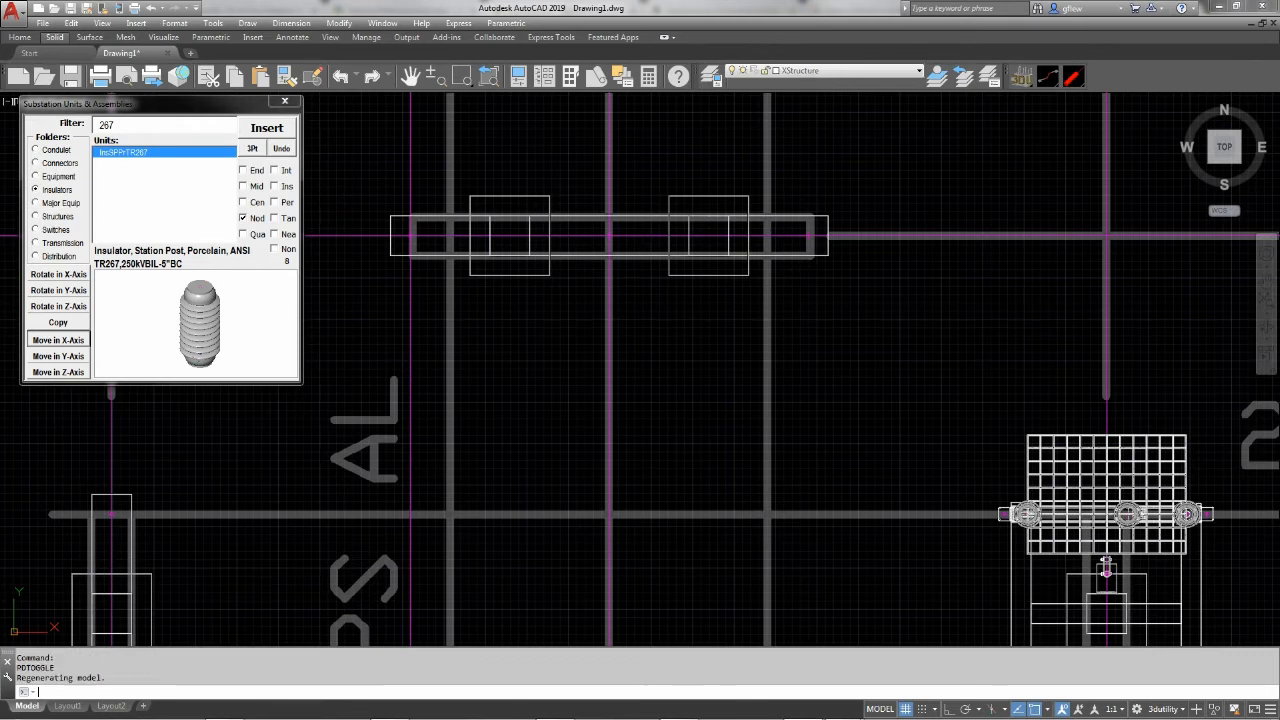
key(Return)
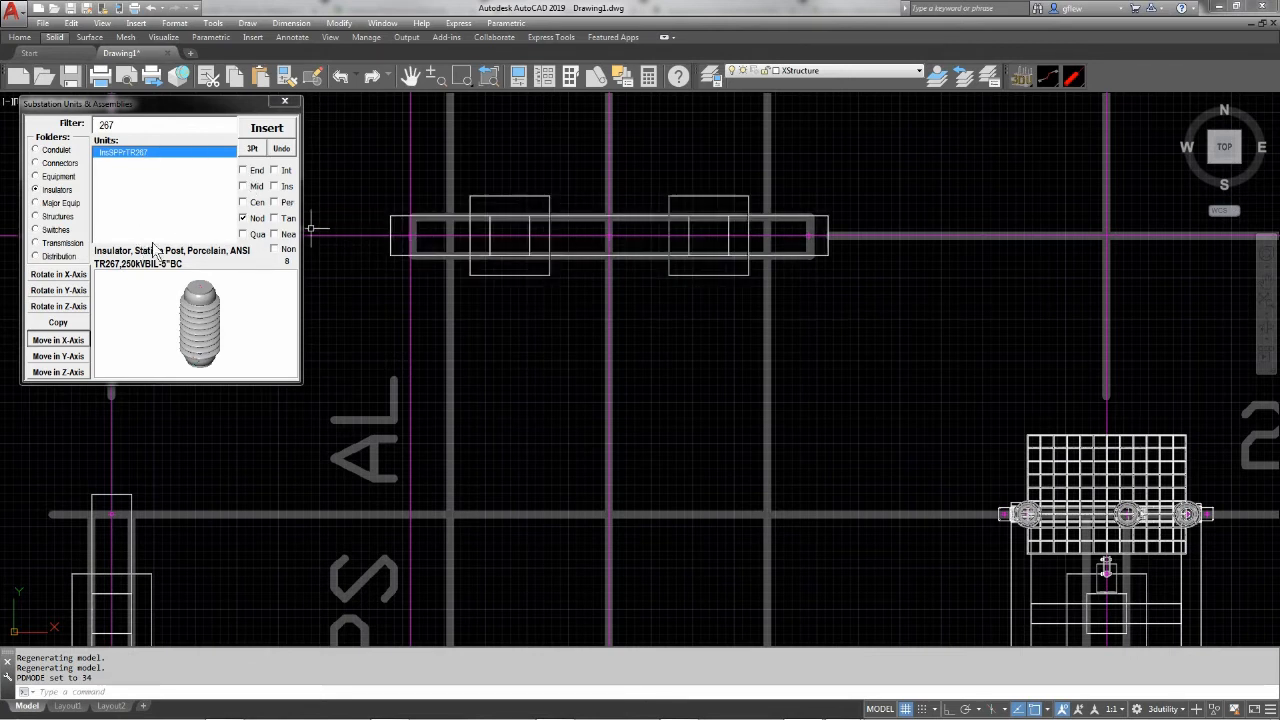
click(261, 135)
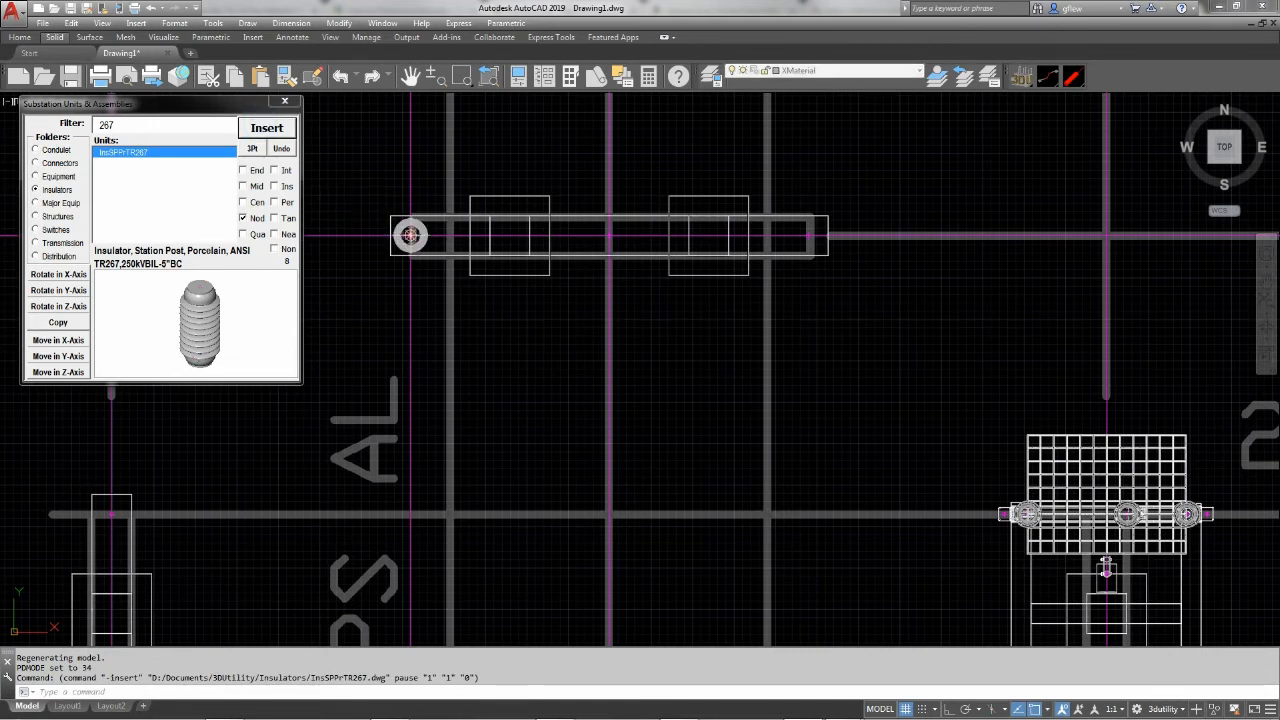
click(409, 235)
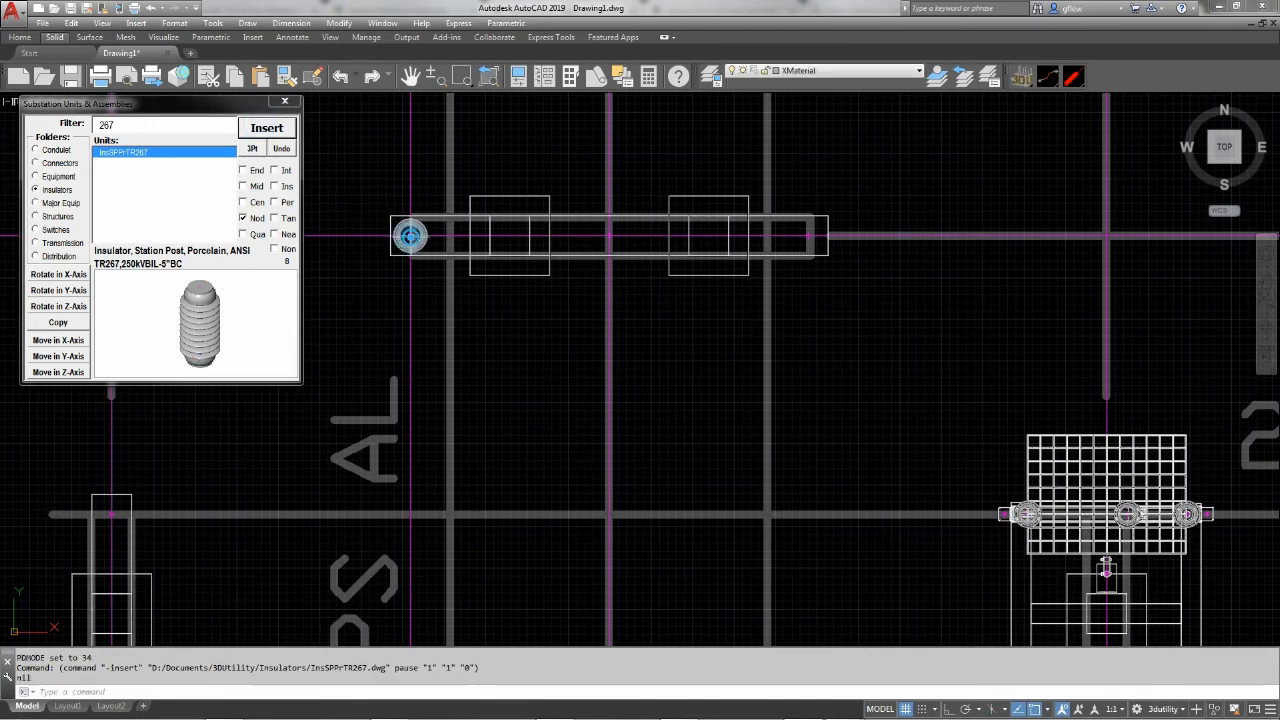
Filter the connector units by bssl to list the slip bus supports
click(54, 165)
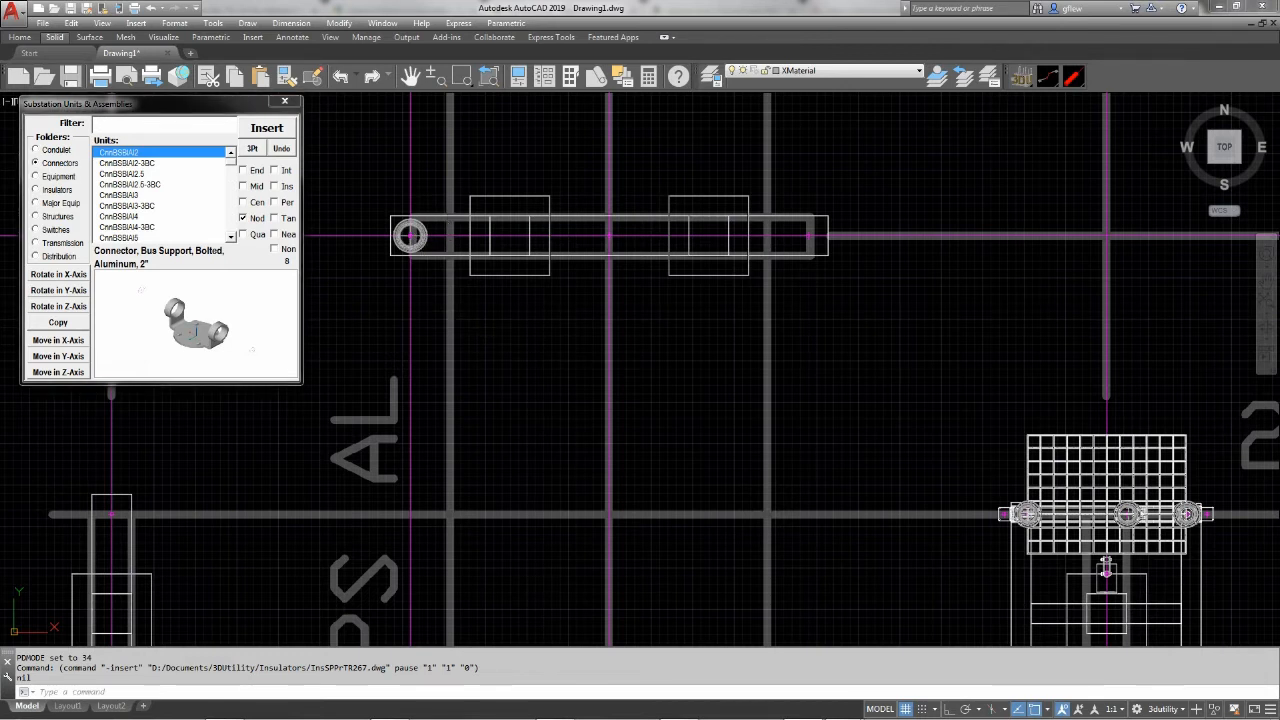
click(341, 76)
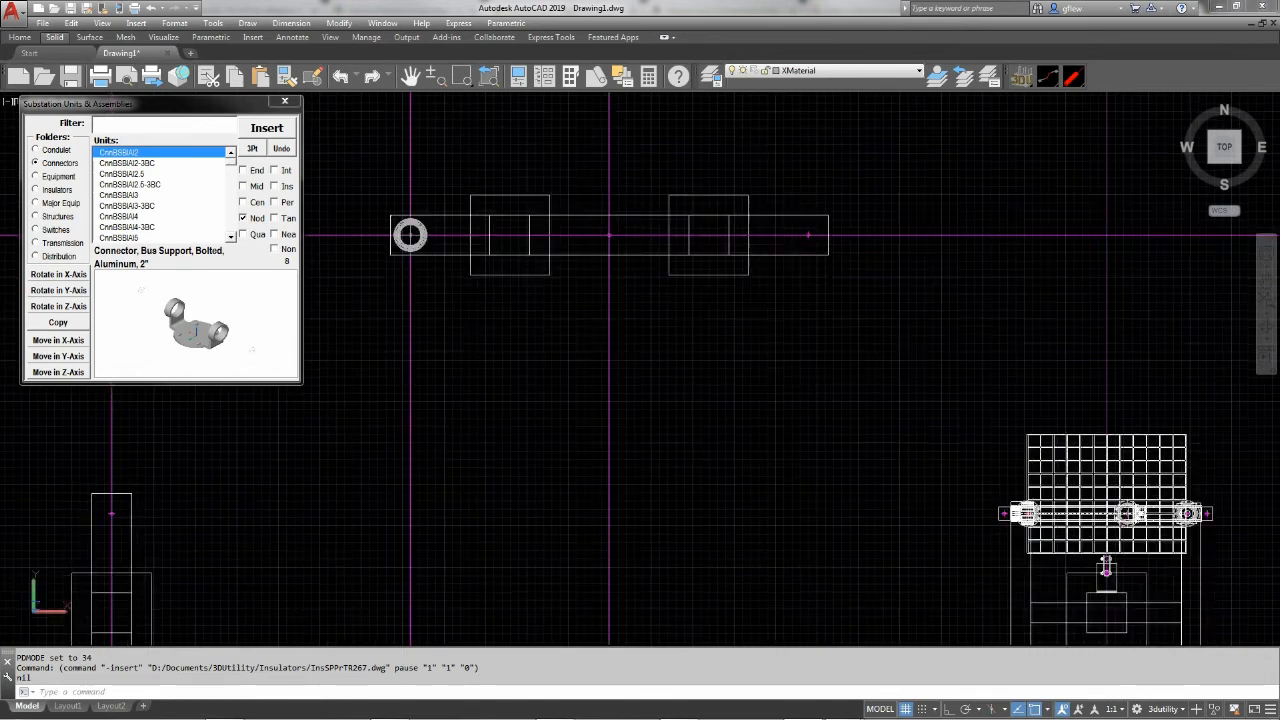
shift+middle_drag(489, 304, 489, 280)
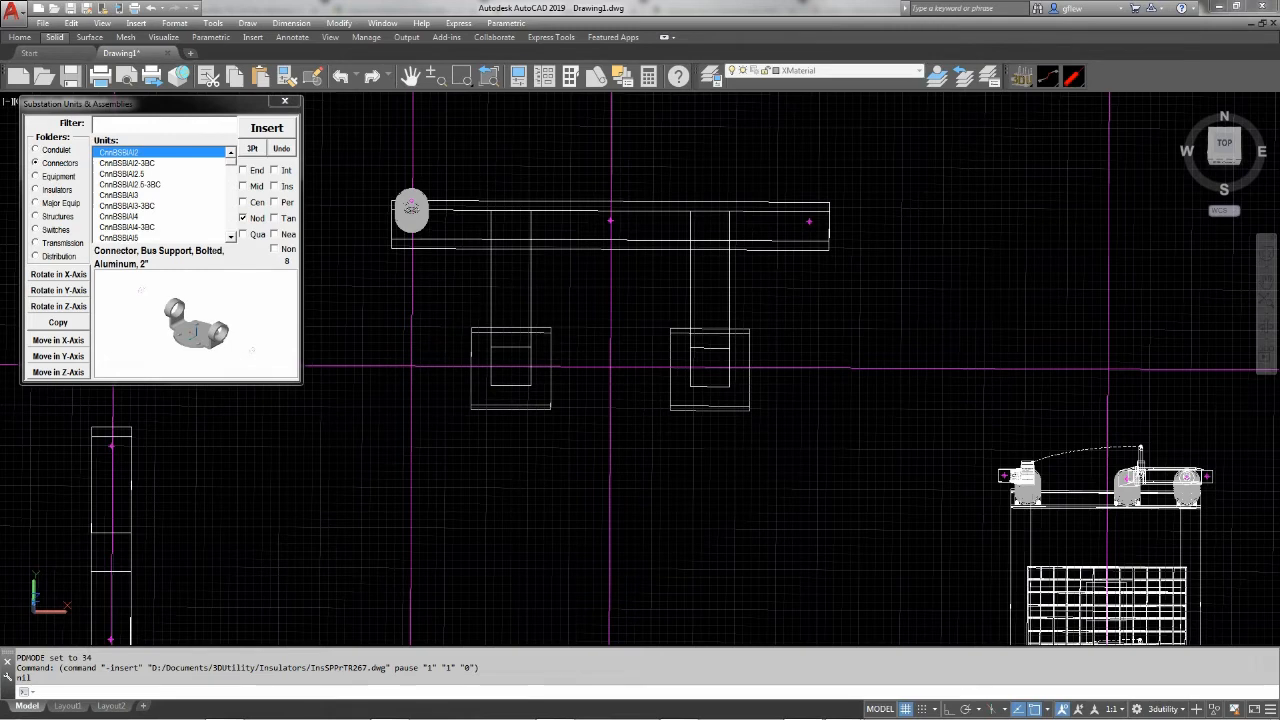
scroll(457, 208, up, 2)
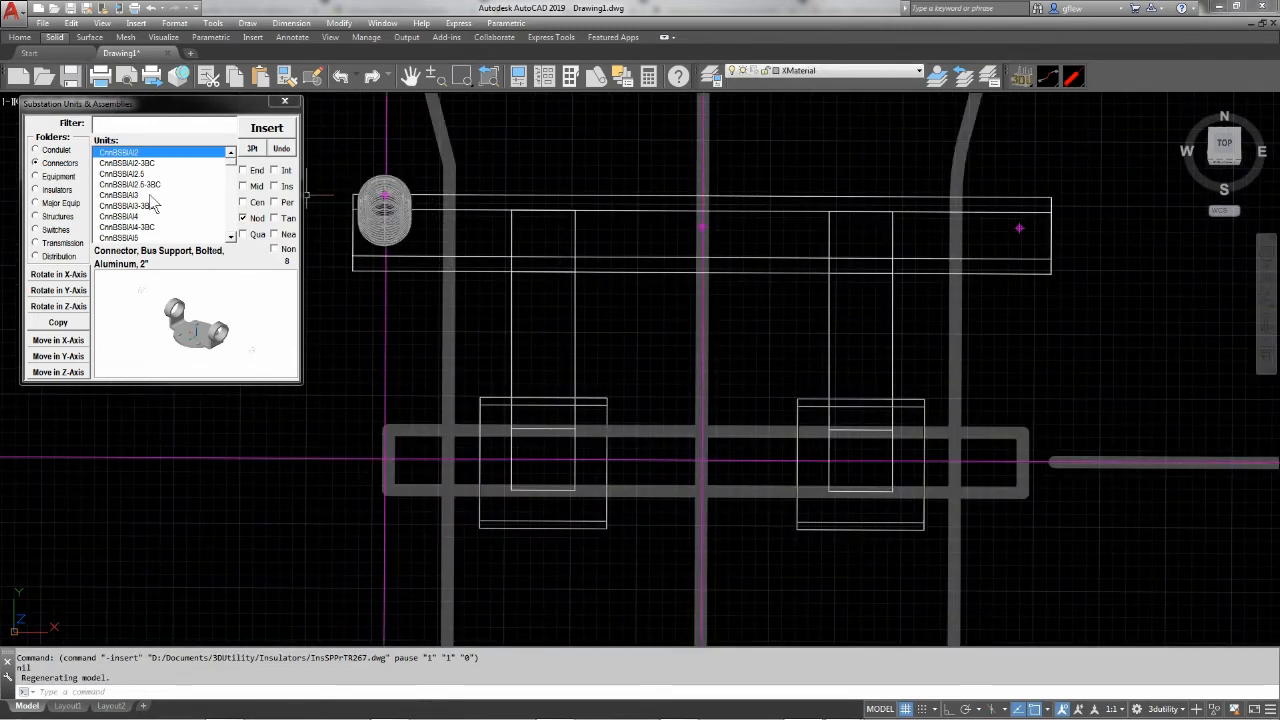
click(121, 123)
text(bs)
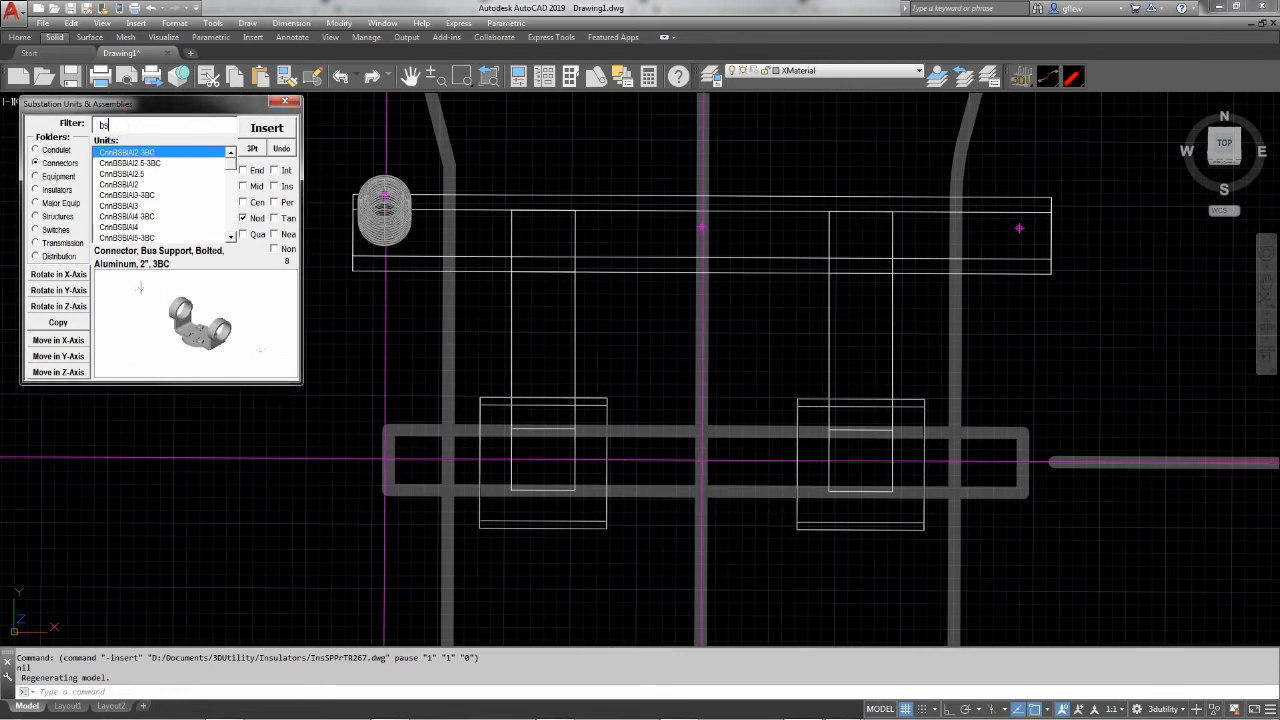
text(s)
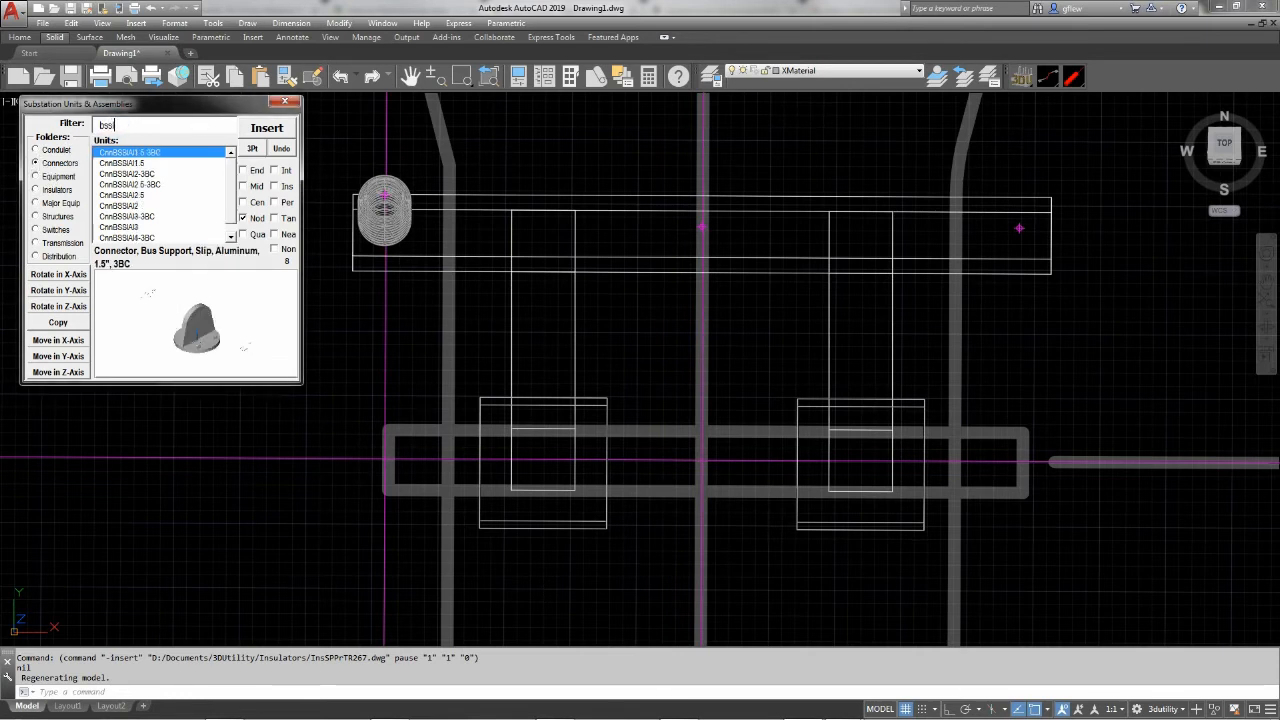
Insert CnnBSSlAl2.5 on the top node of the west insulator and rotate it in the Z-axis to run north-south
click(137, 196)
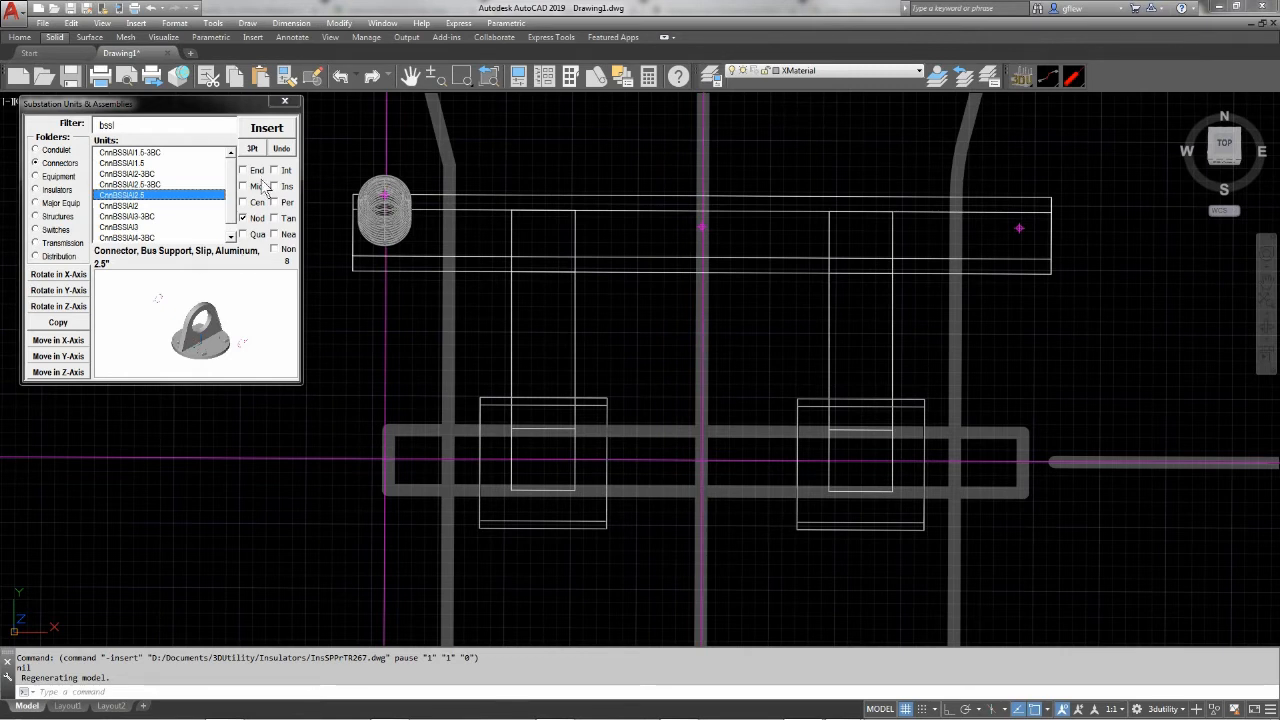
click(267, 130)
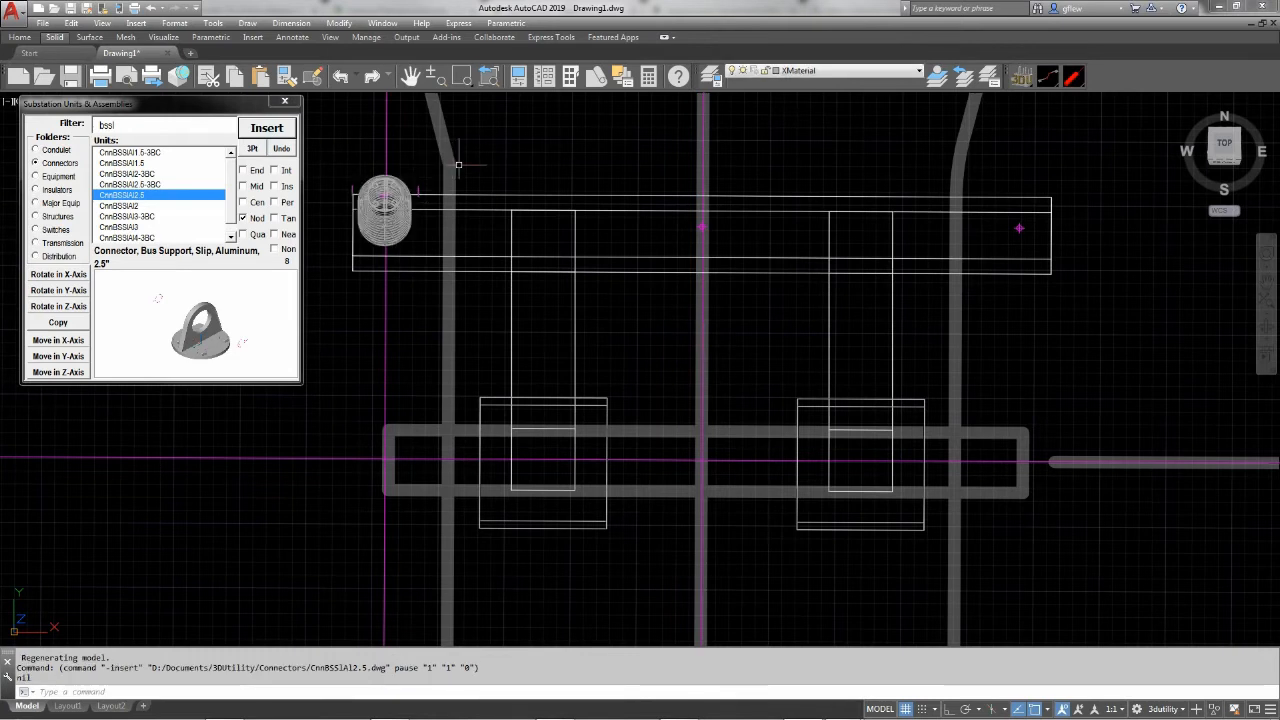
click(57, 307)
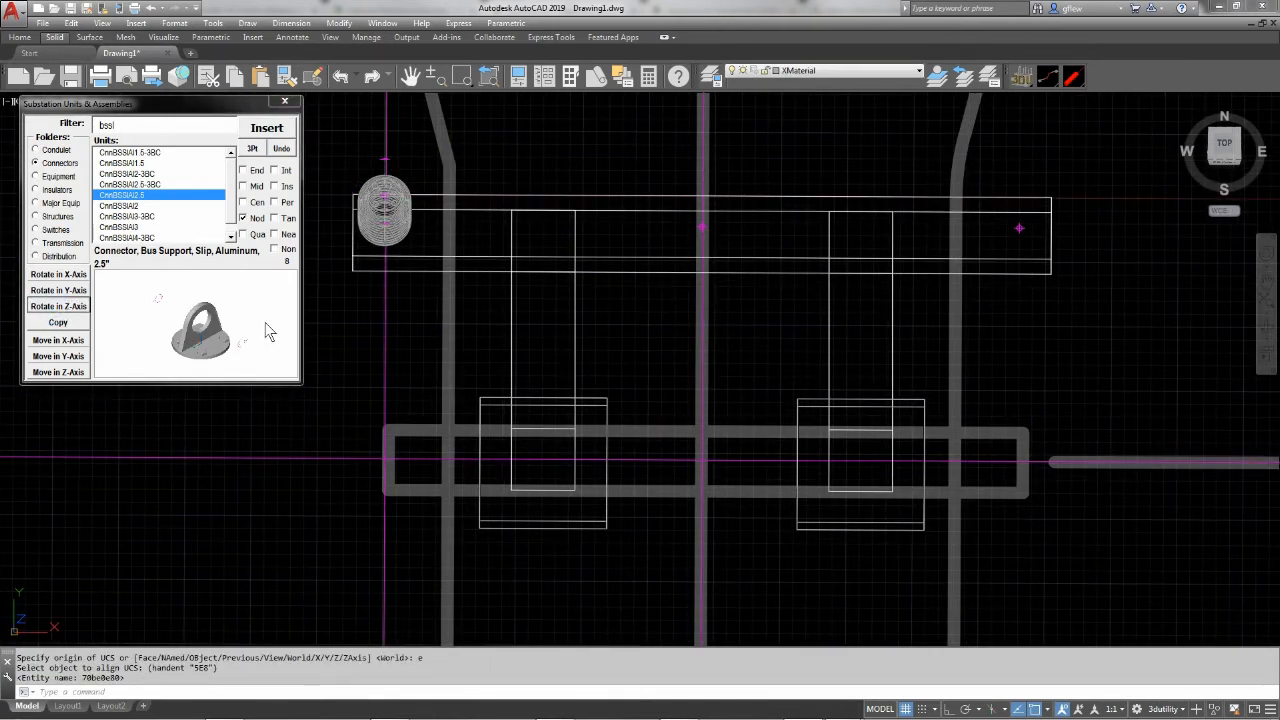
Copy the west insulator with its slip bus support onto the middle and east nodes of the StrPi04-16 beam
text(p)
key(Return)
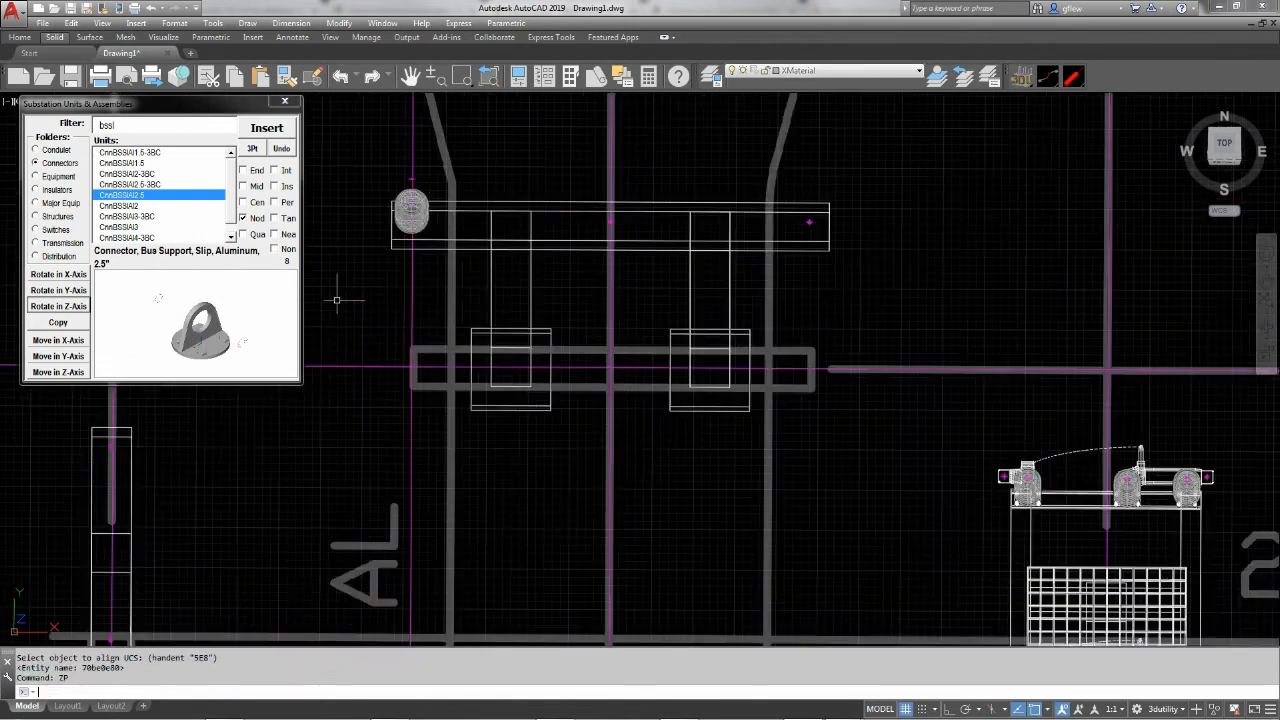
key(Escape)
text(z)
key(Return)
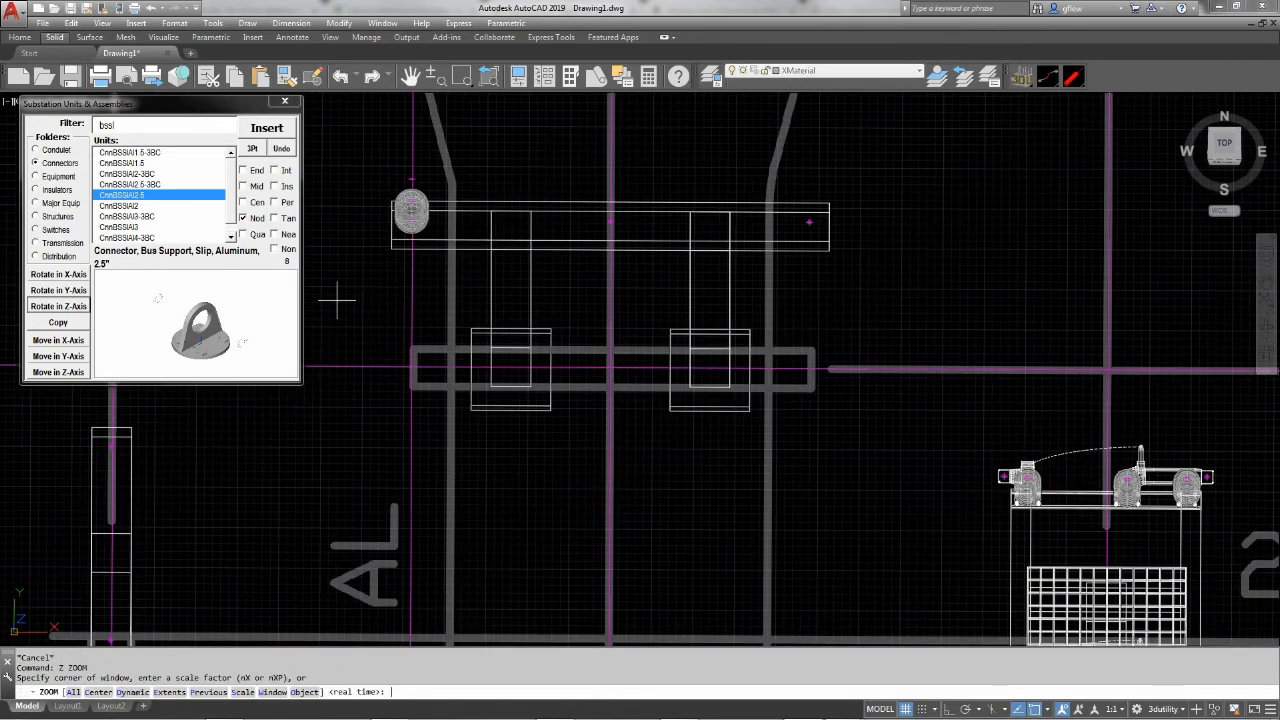
text(p)
key(Return)
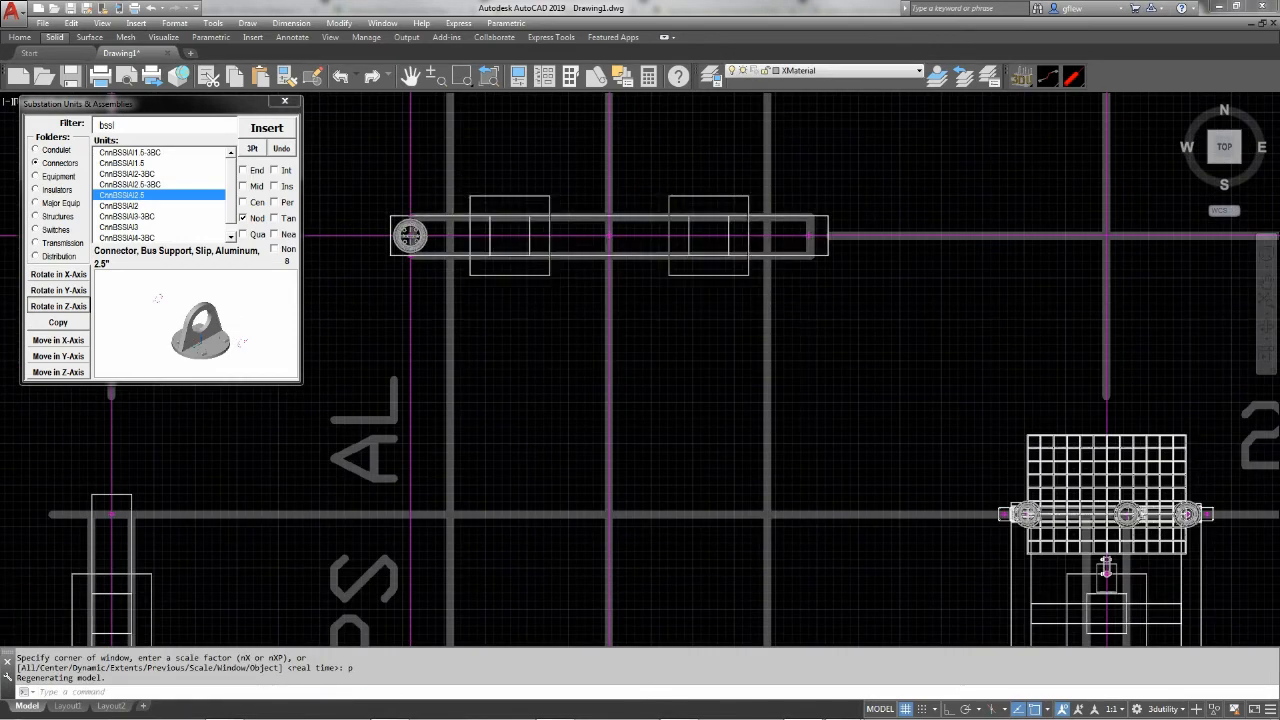
scroll(450, 198, up, 1)
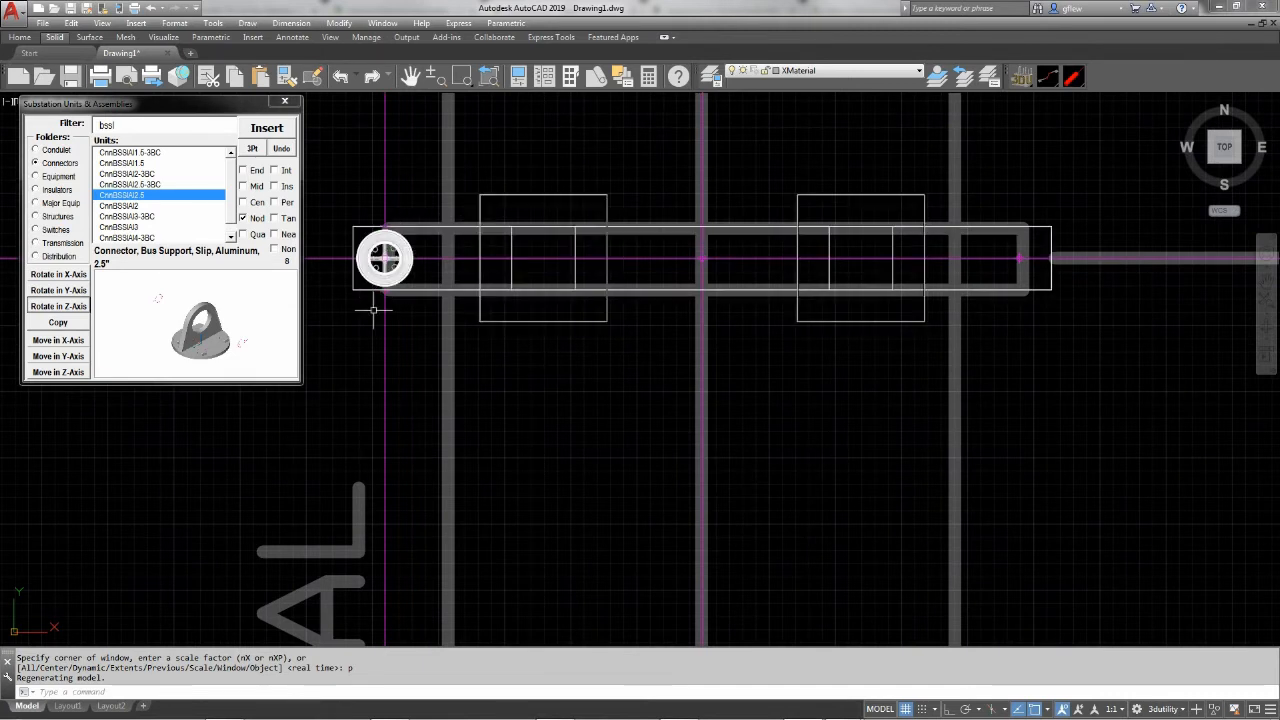
click(384, 258)
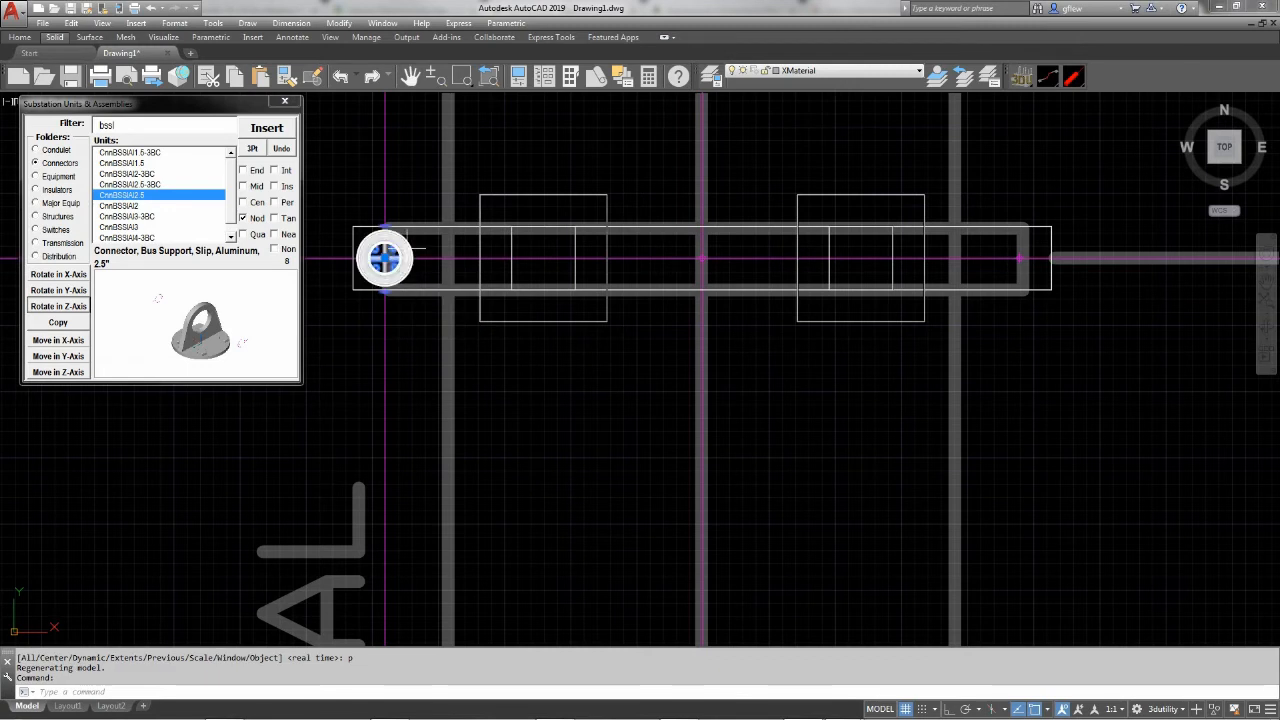
click(404, 248)
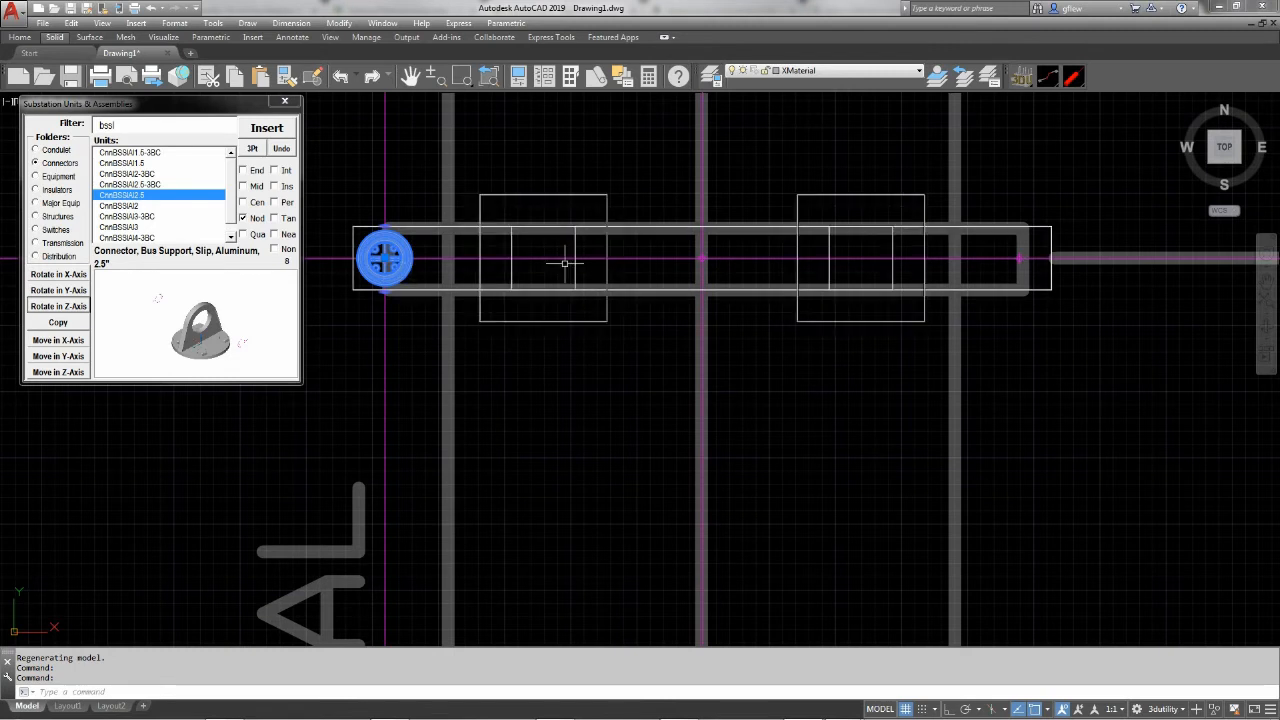
click(60, 322)
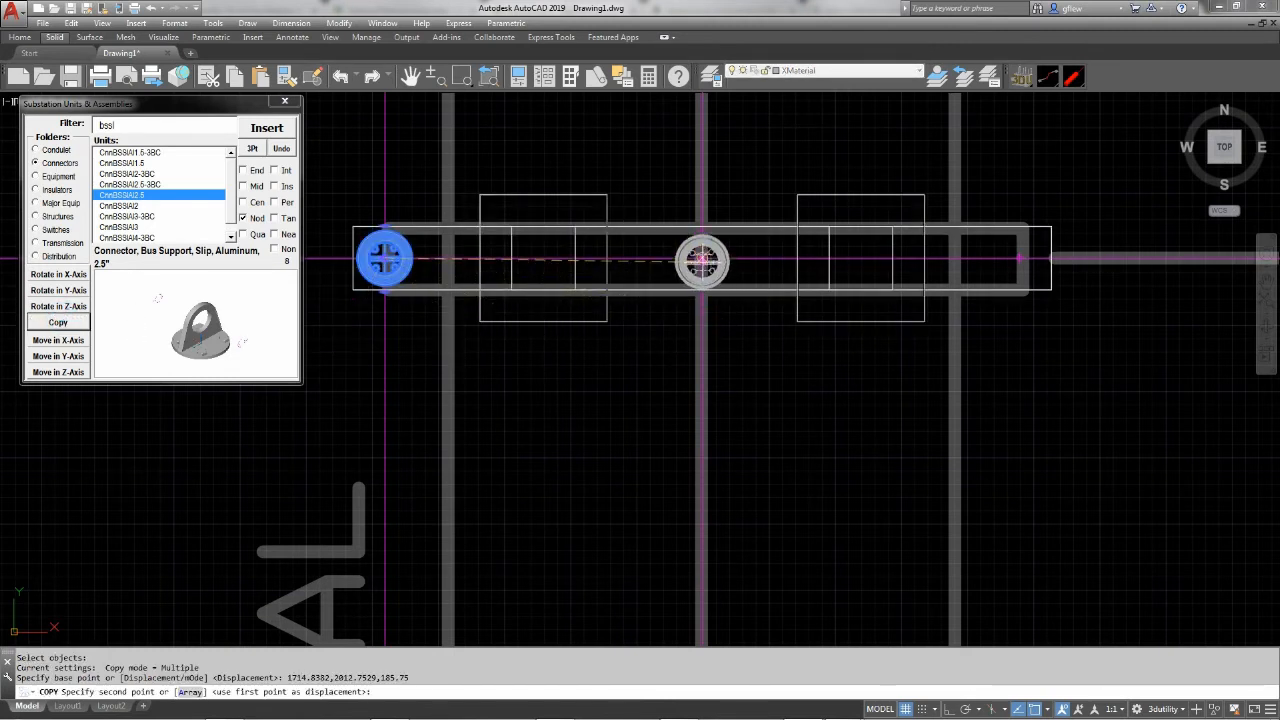
click(702, 260)
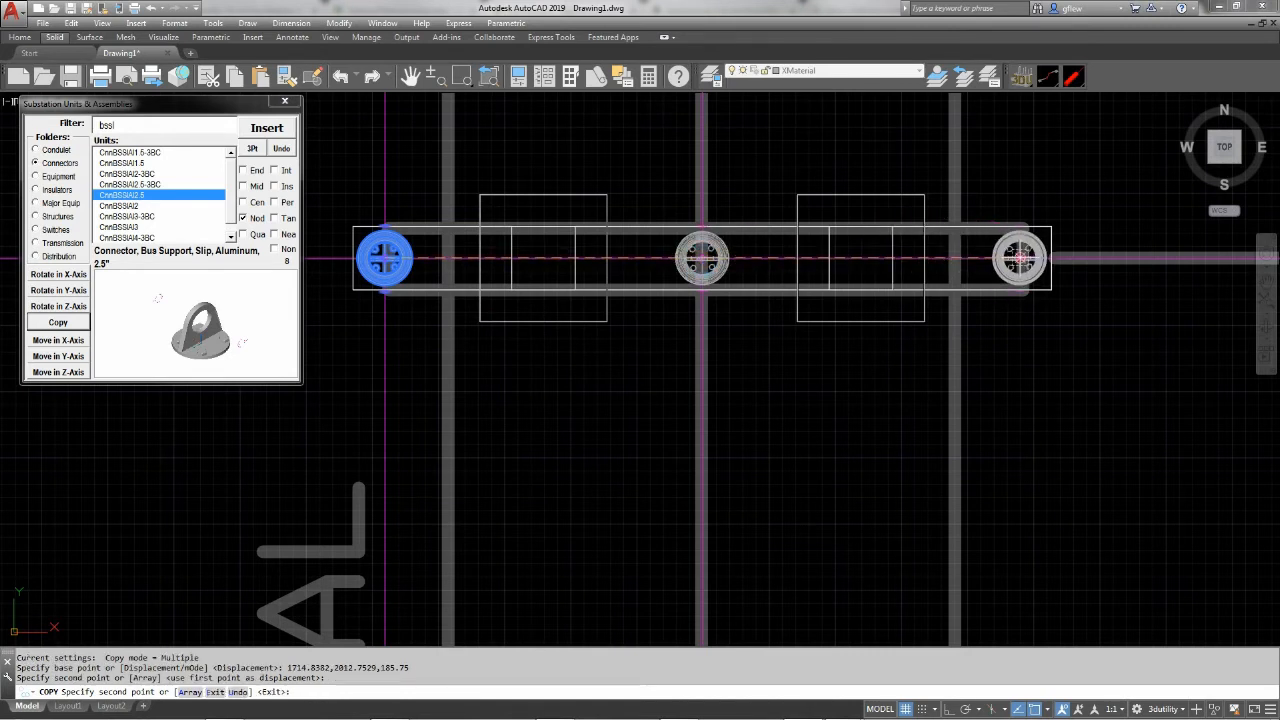
click(1020, 258)
key(Escape)
Copy the pi-structure with its insulators and supports south to the western bay centerline intersection just north of the transformer outline, using an intersection snap
middle_drag(460, 329, 510, 245)
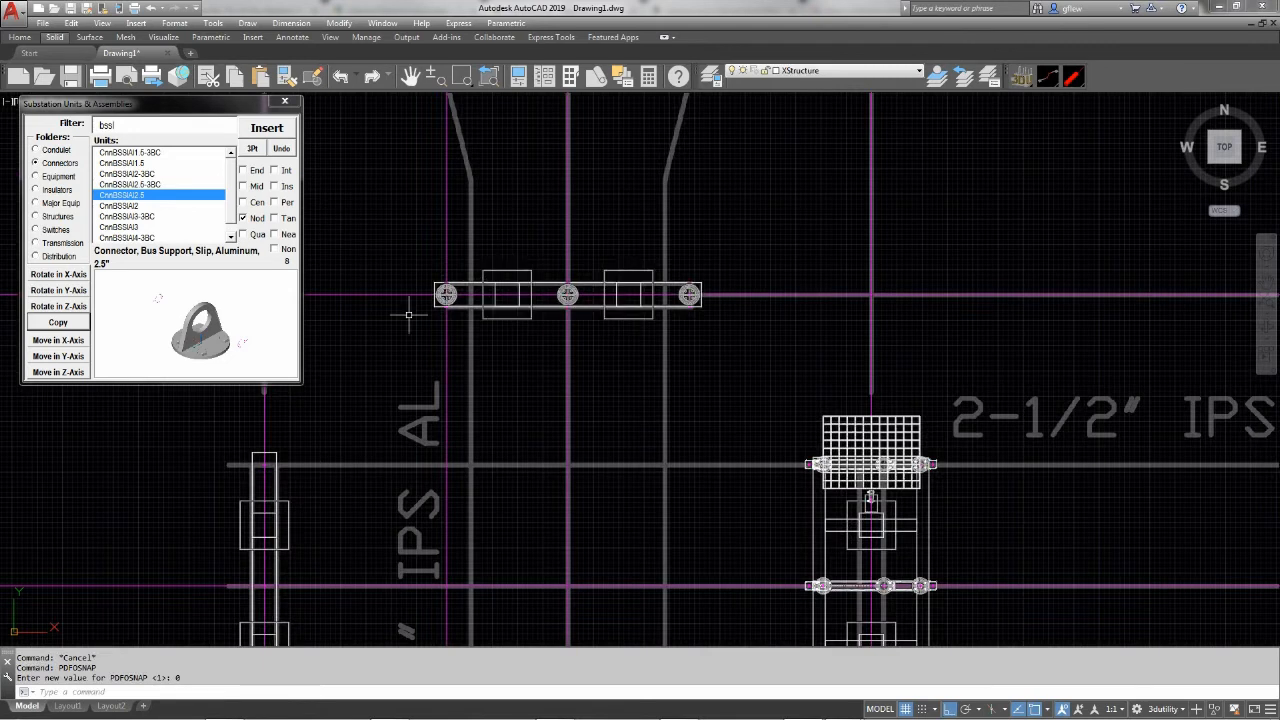
click(424, 312)
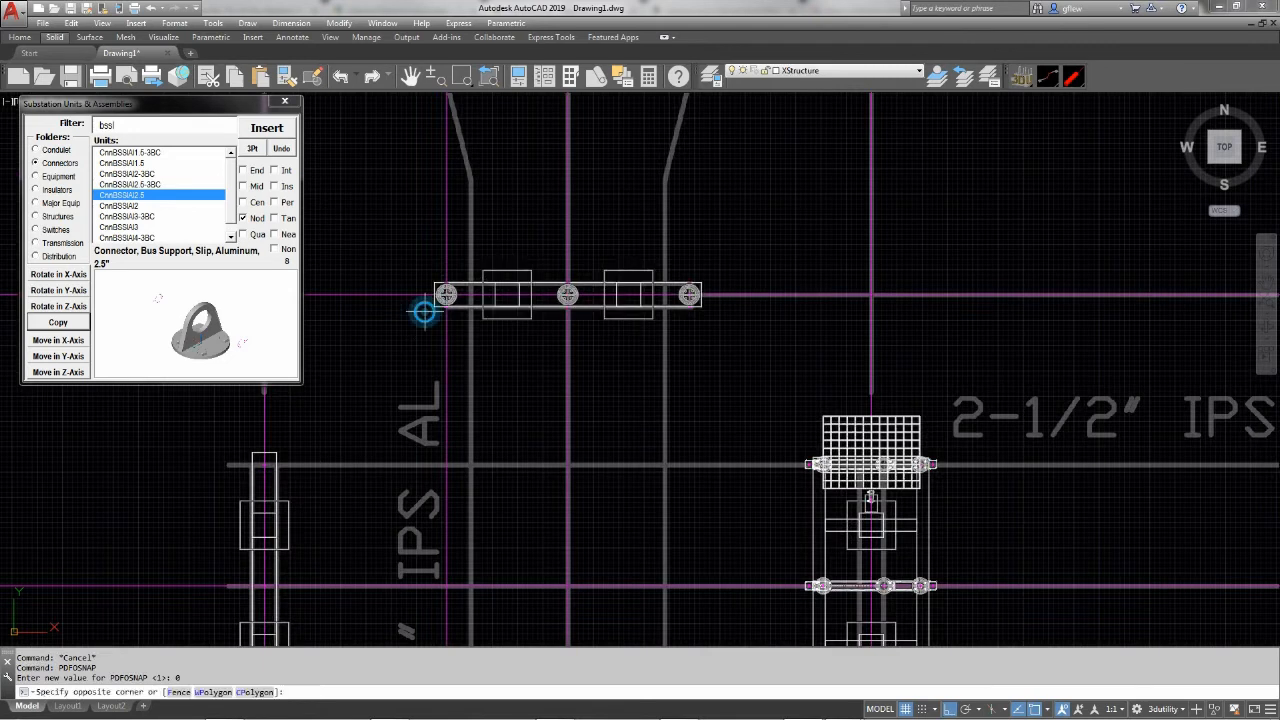
click(720, 263)
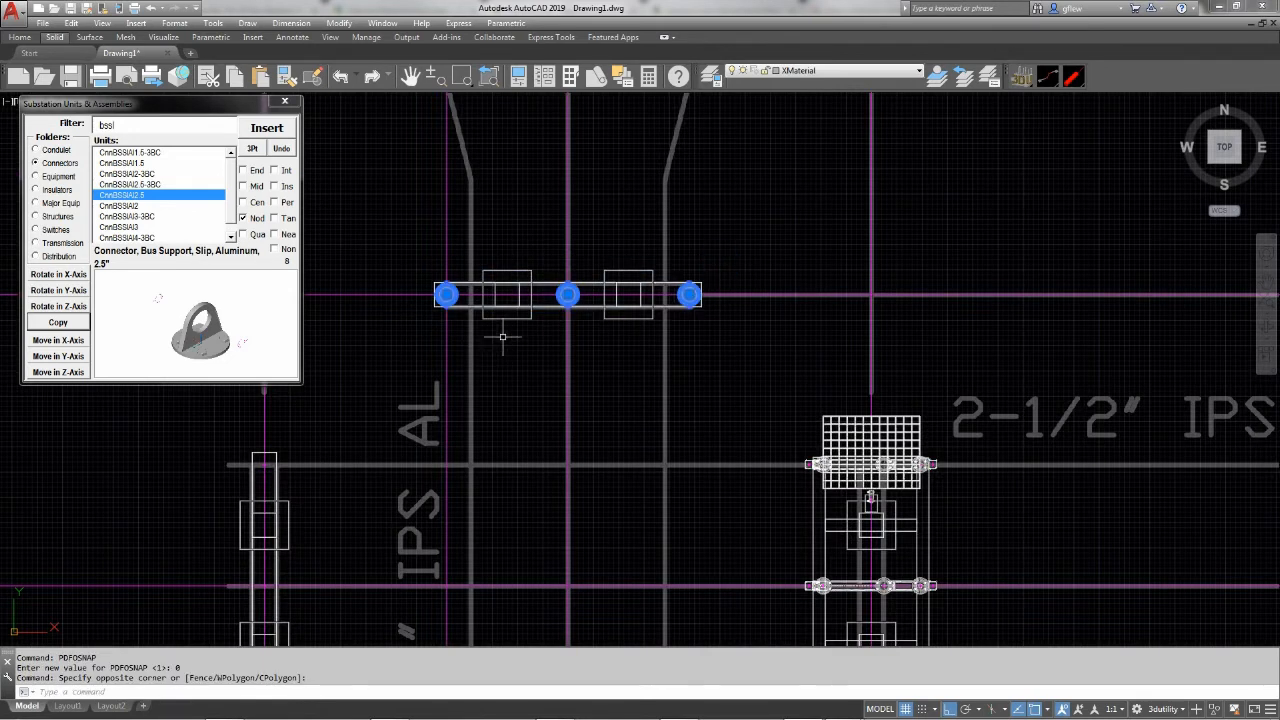
click(66, 324)
scroll(563, 437, down, 6)
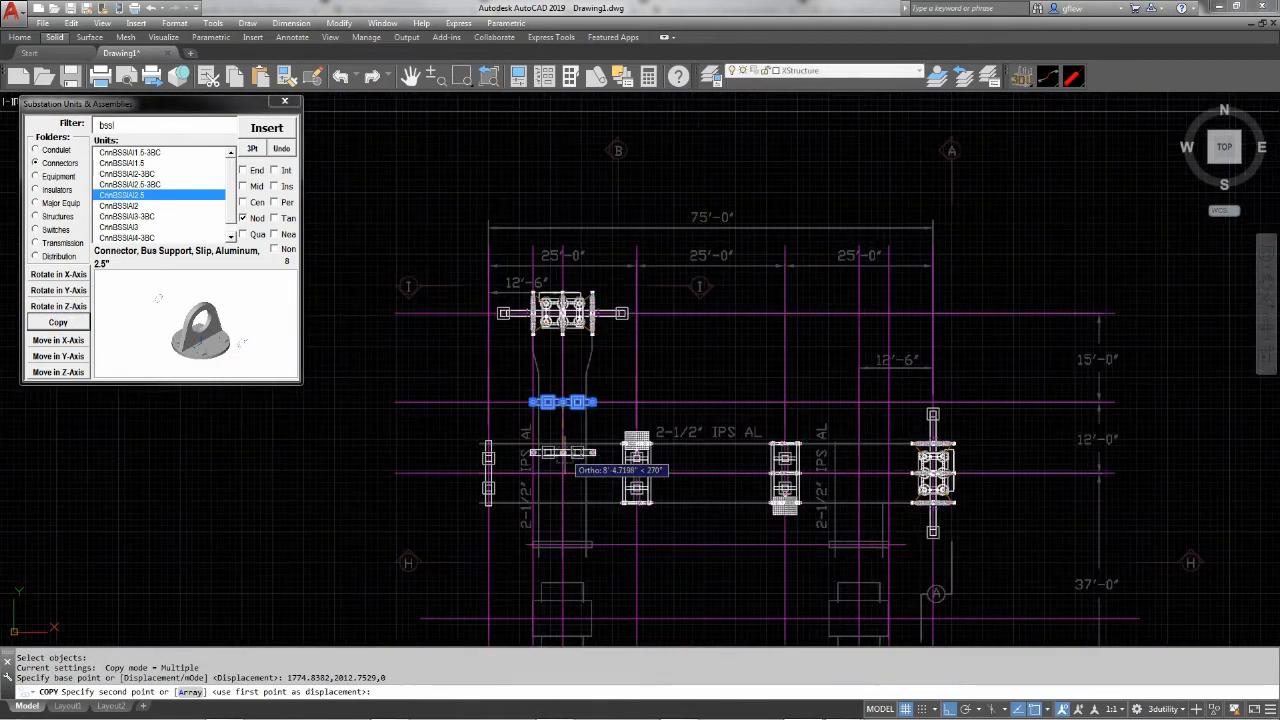
middle_drag(577, 473, 559, 329)
scroll(537, 410, up, 8)
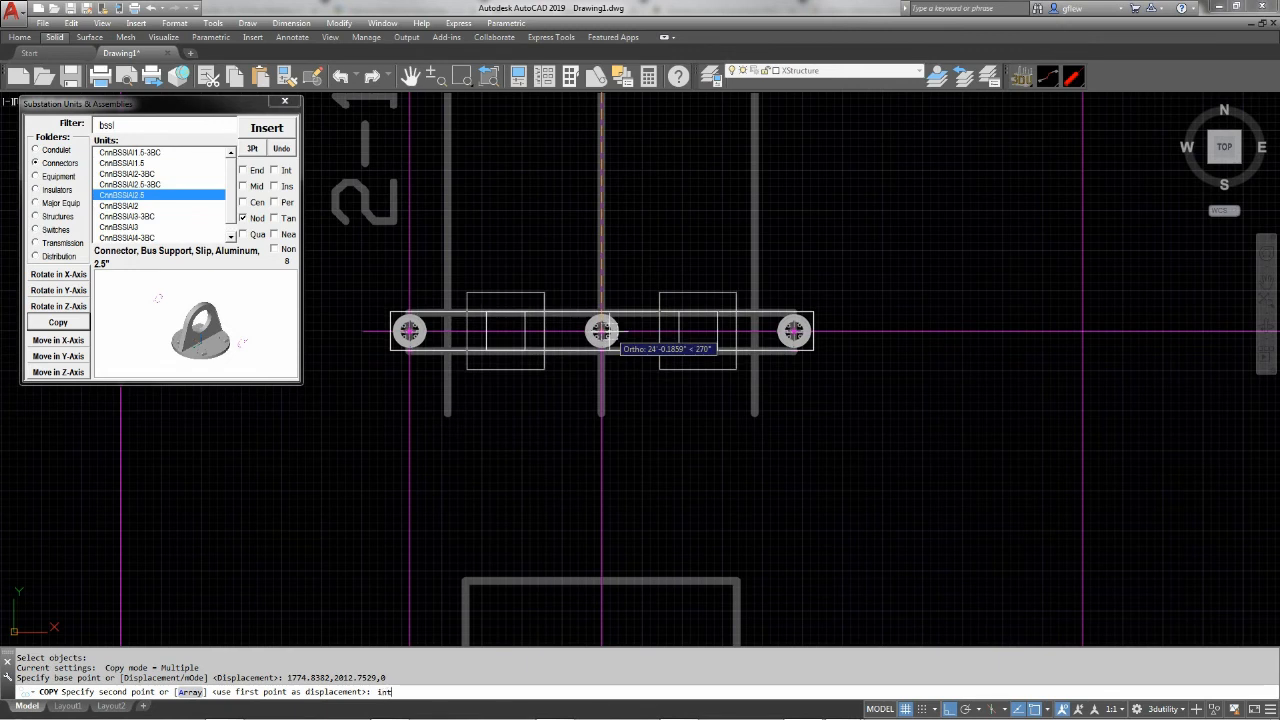
key(Return)
click(601, 330)
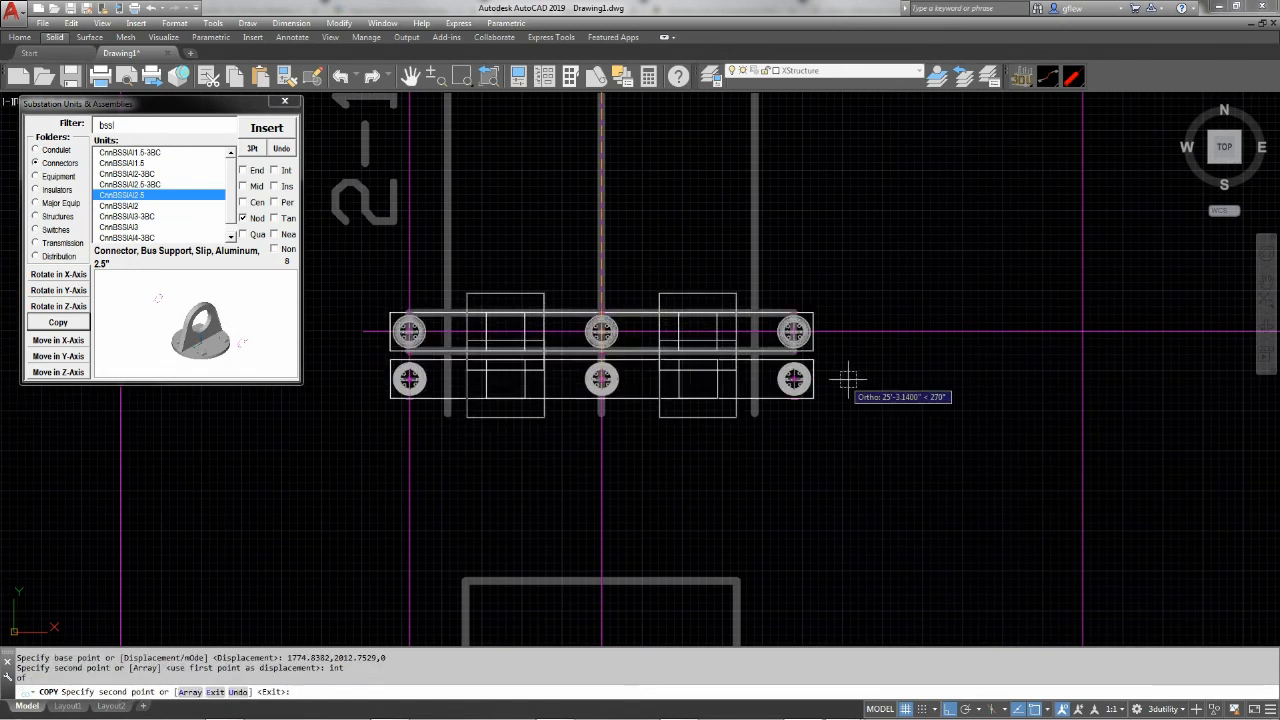
With ortho off, place another copy of the pi-structure assembly at the matching eastern bay centerline intersection
key(F8)
middle_drag(940, 416, 5, 522)
middle_drag(938, 437, 327, 423)
text(int)
key(Return)
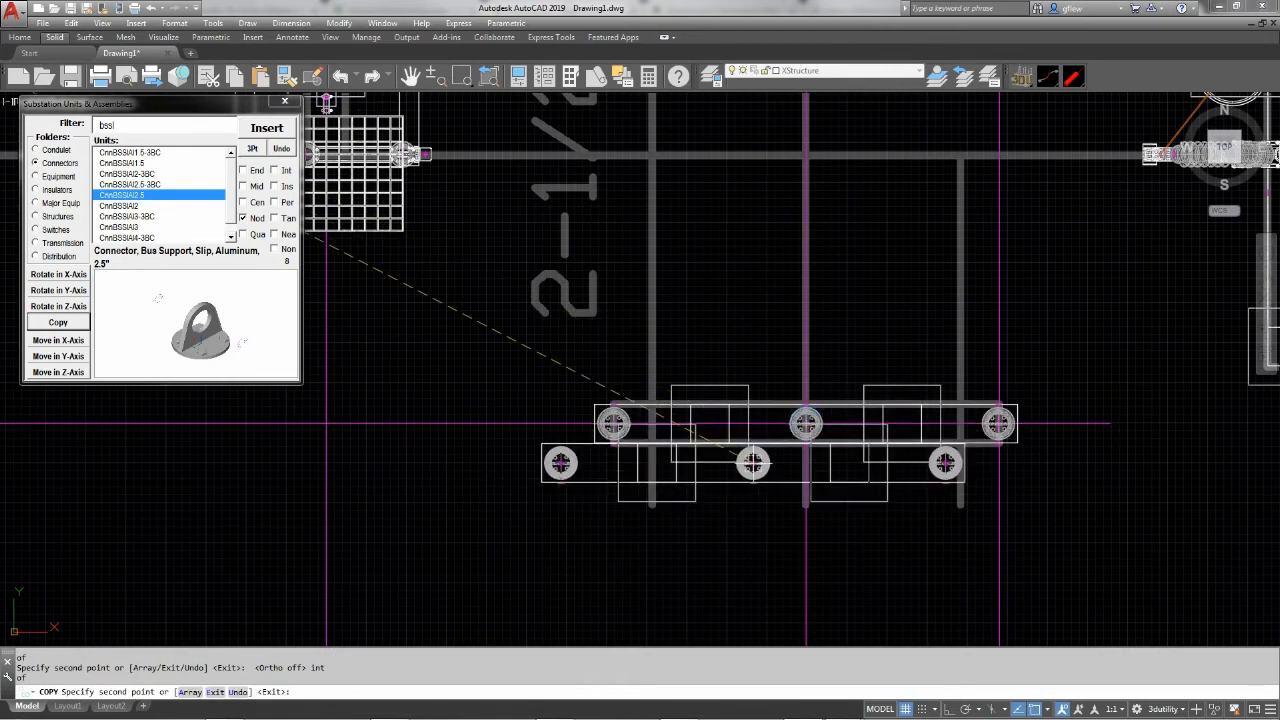
key(Escape)
Insert the MjrXfOl250-25mVA transformer at the western transformer outline's centerline intersection and rotate it a quarter turn clockwise in the Z-axis
scroll(760, 440, down, 6)
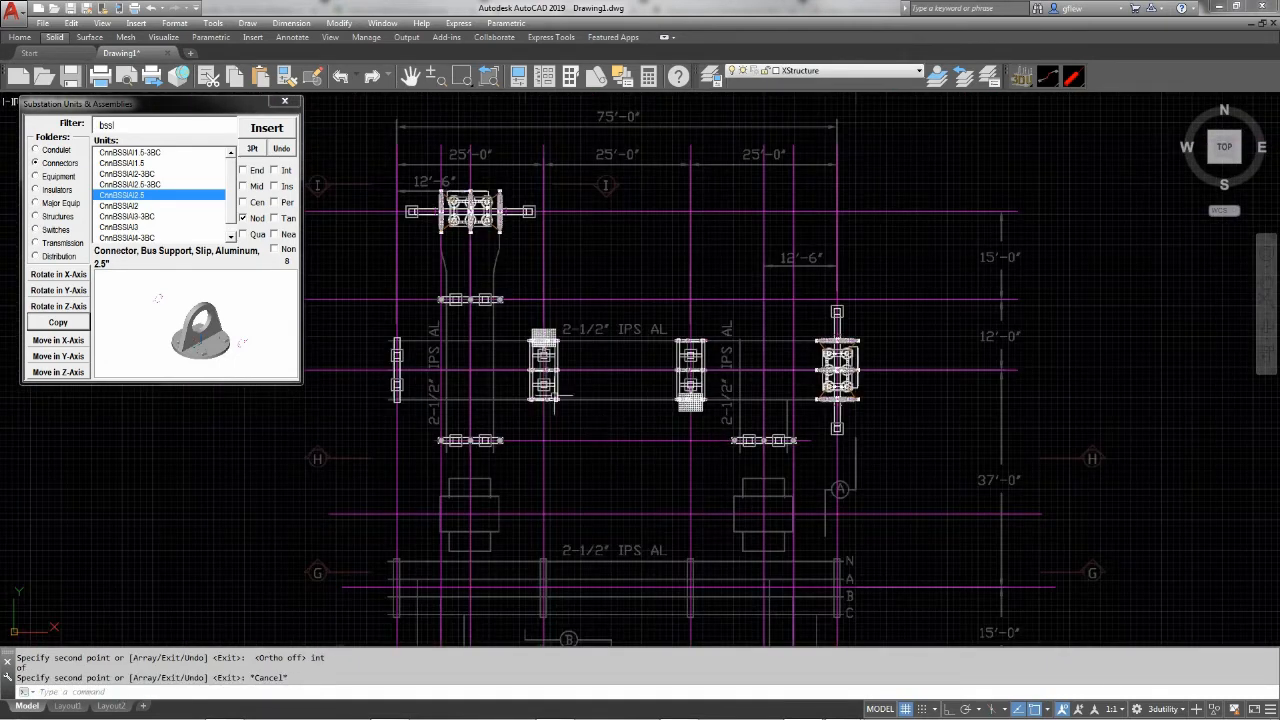
mouse_move(662, 469)
middle_down()
mouse_move(688, 474)
mouse_move(760, 411)
mouse_move(734, 369)
middle_up()
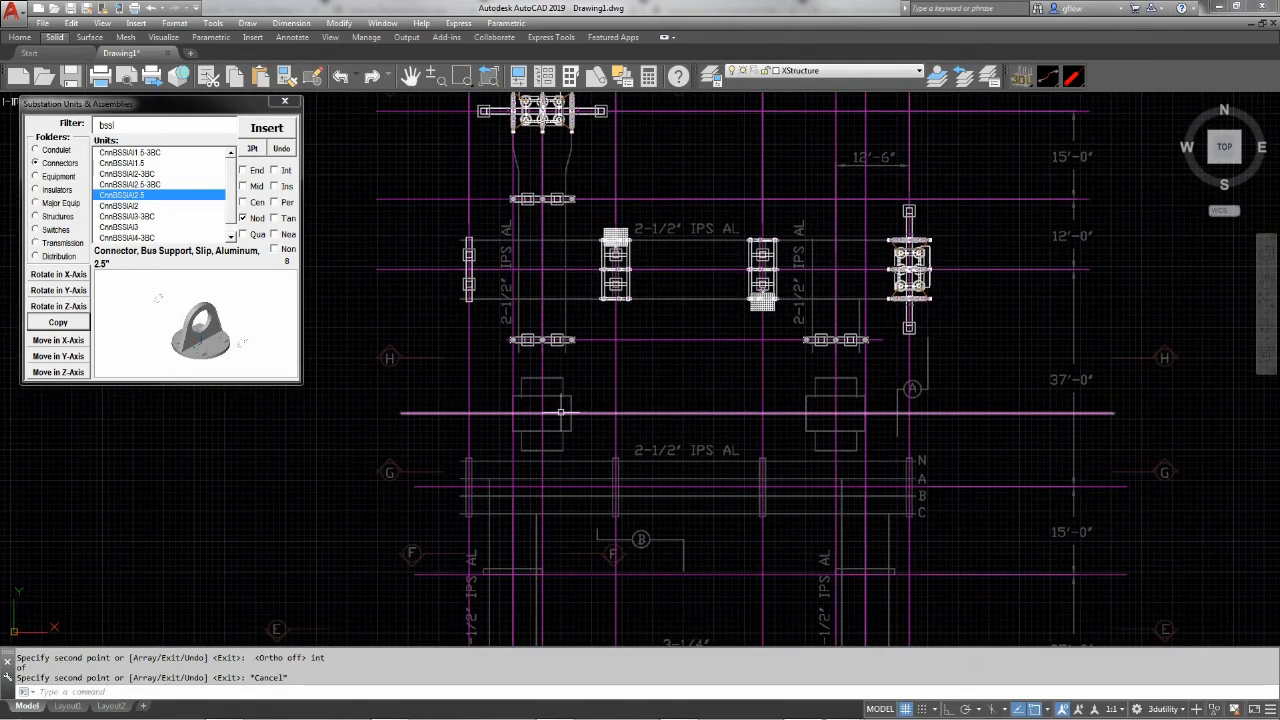
click(58, 206)
drag(232, 165, 232, 235)
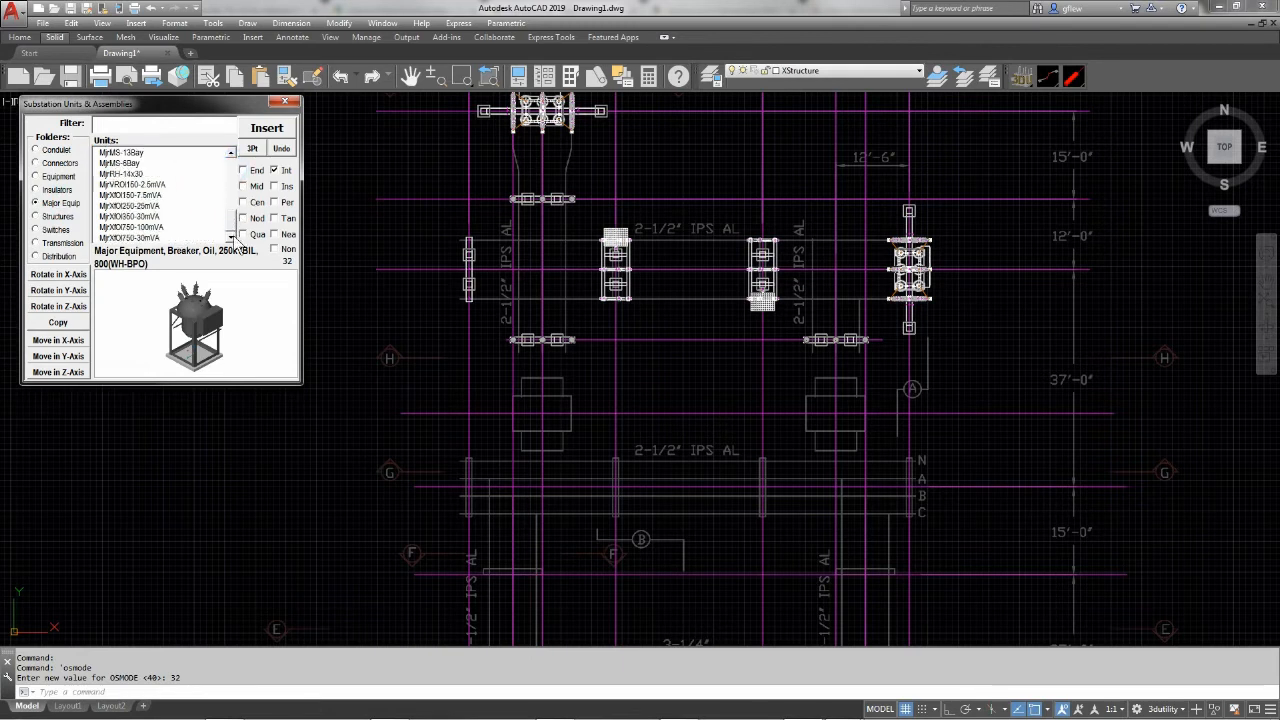
click(136, 205)
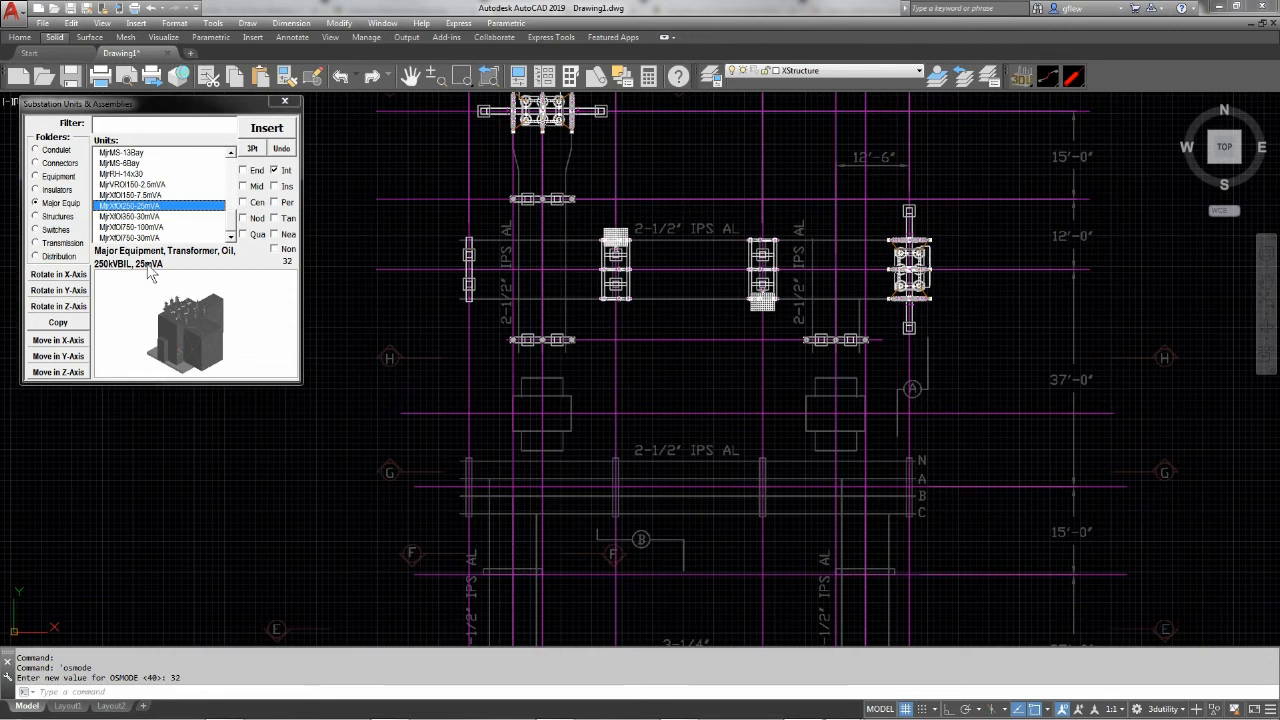
click(267, 127)
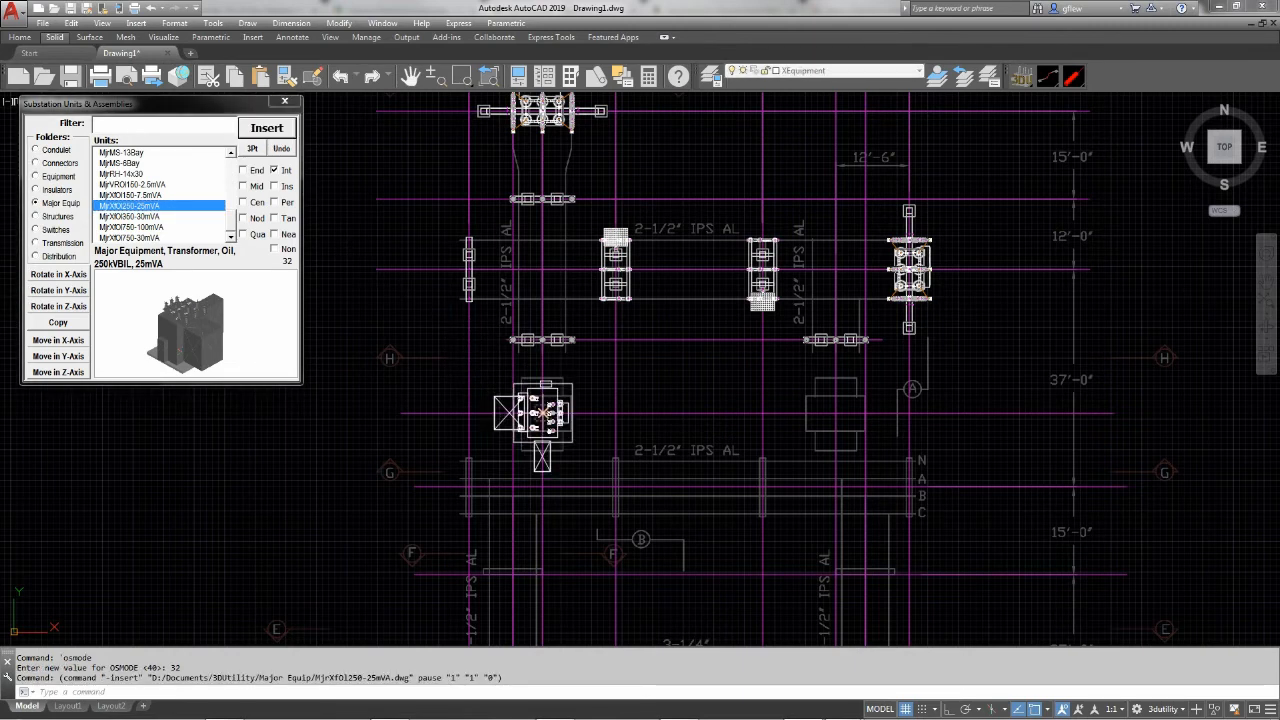
click(535, 411)
click(84, 309)
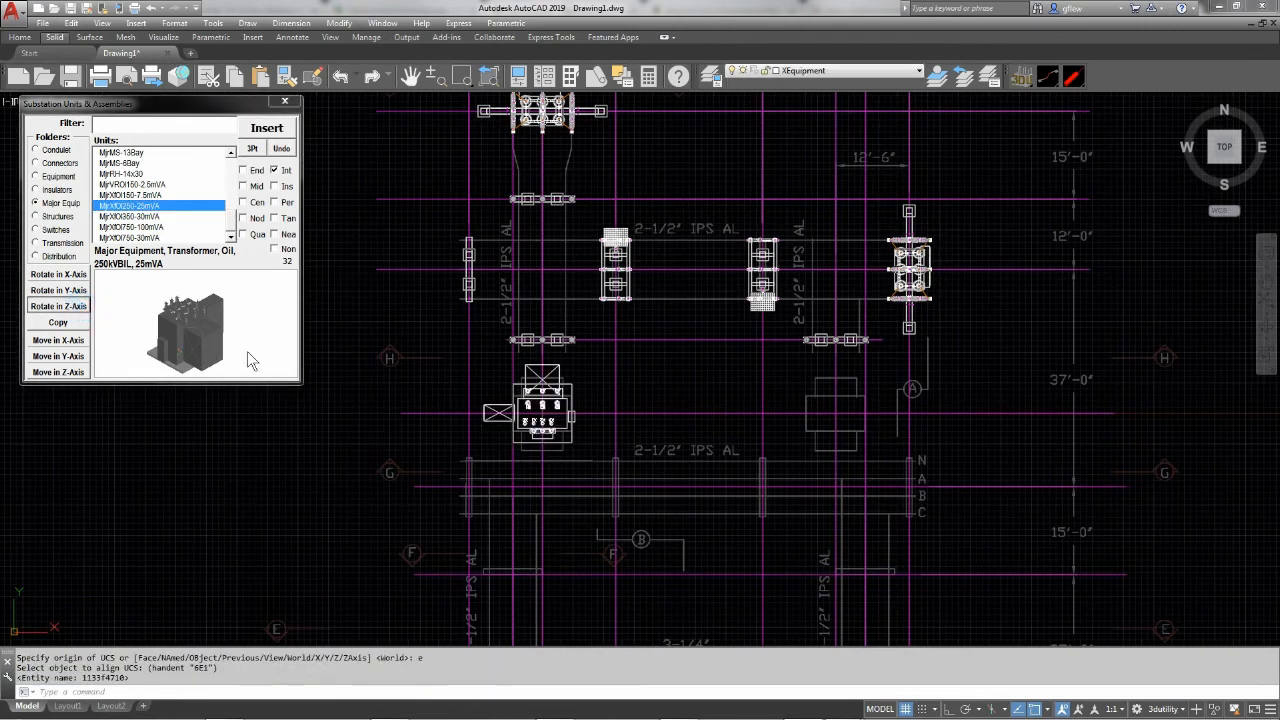
Copy the transformer to the centerline intersection of the eastern transformer outline
click(72, 322)
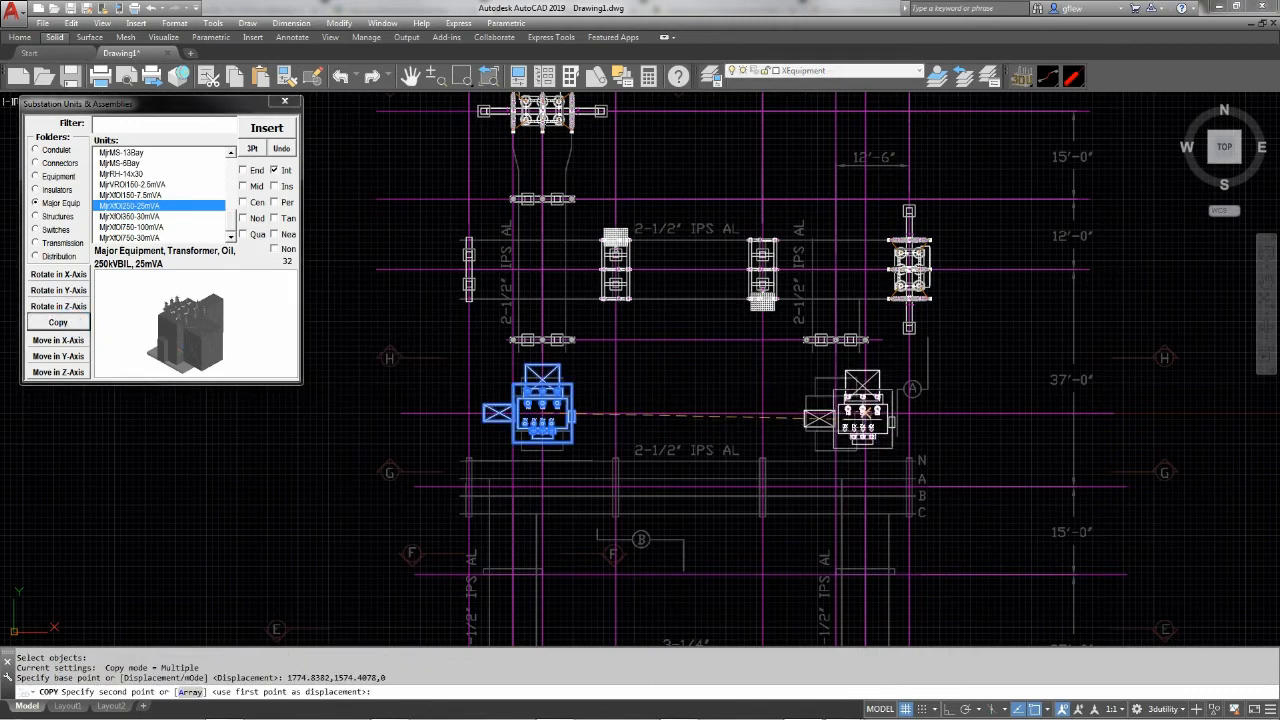
click(779, 413)
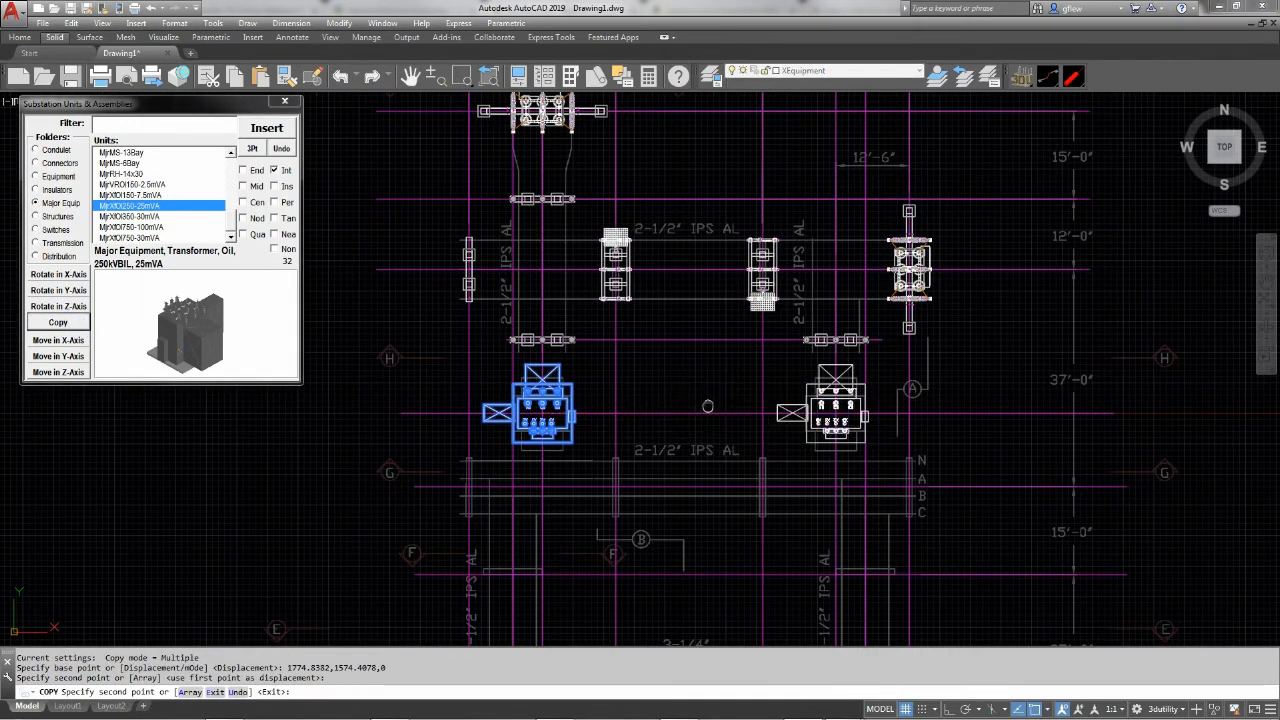
mouse_move(680, 416)
middle_down()
mouse_move(654, 239)
mouse_move(676, 231)
middle_up()
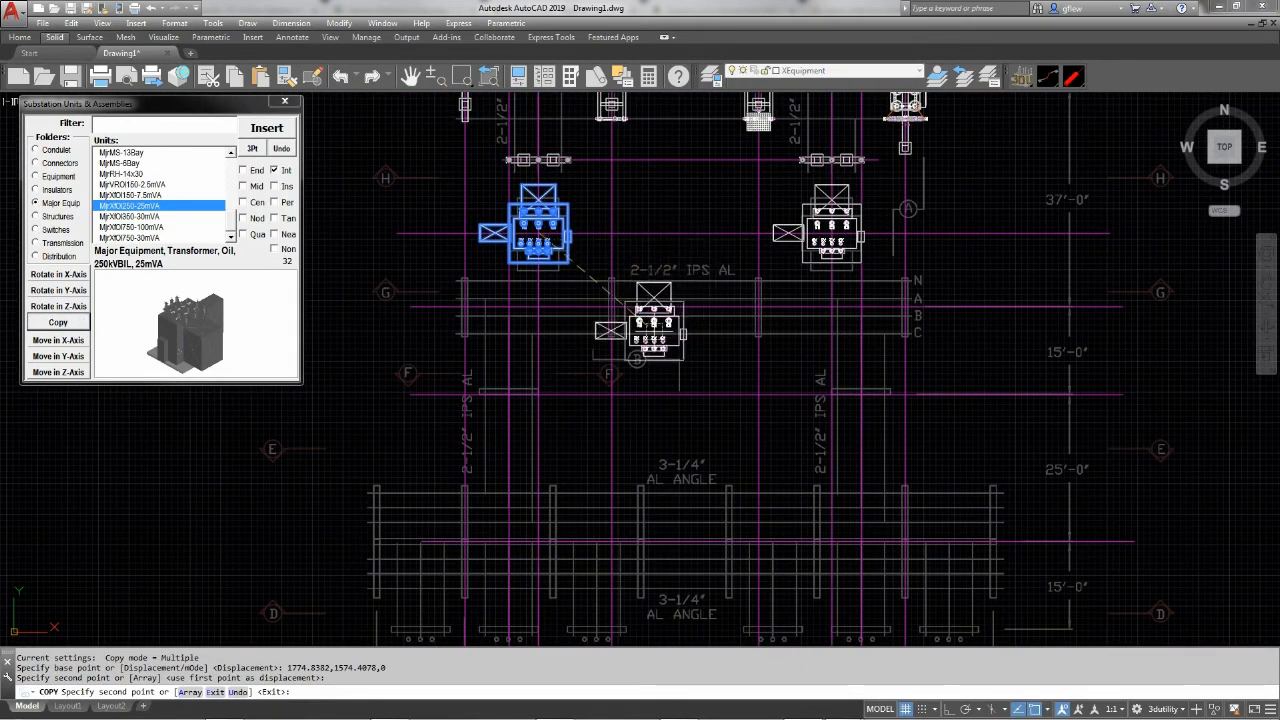
key(Escape)
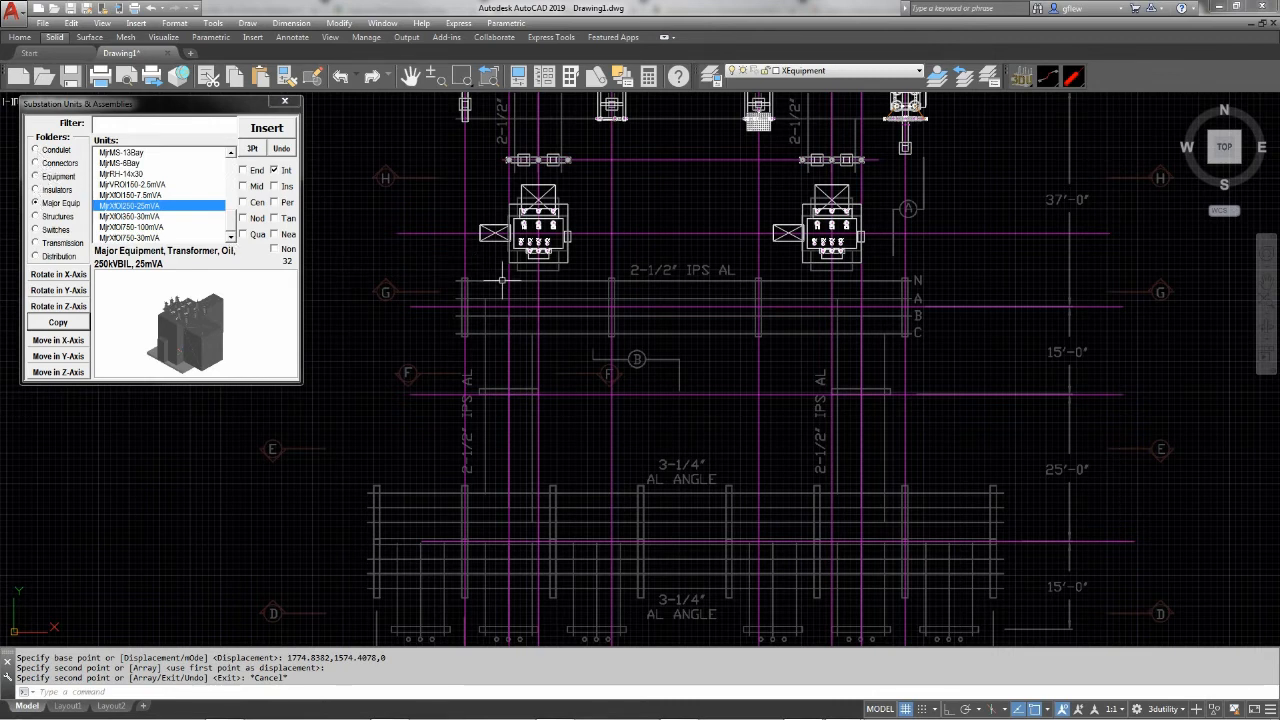
Insert the four-pole vee switch structure AssStrSw4PVe01-21 at the centerline intersection of the second structure outline from the west on row G
click(37, 216)
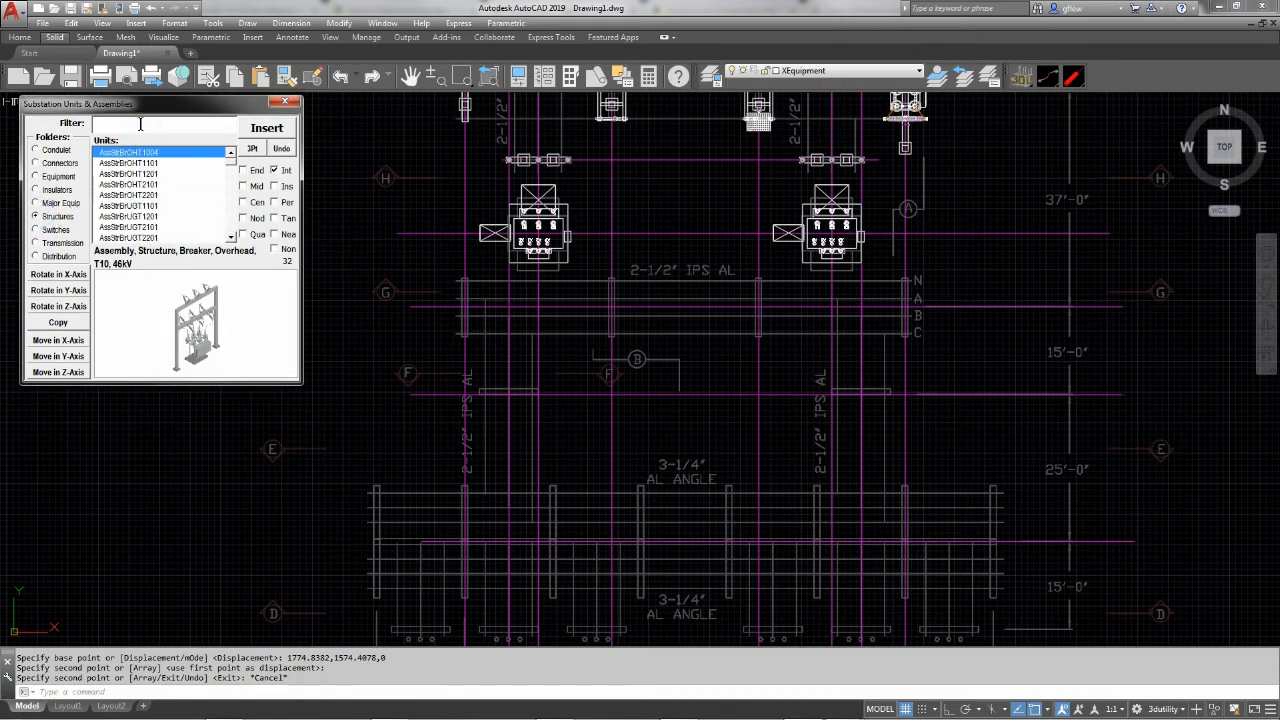
text(sw)
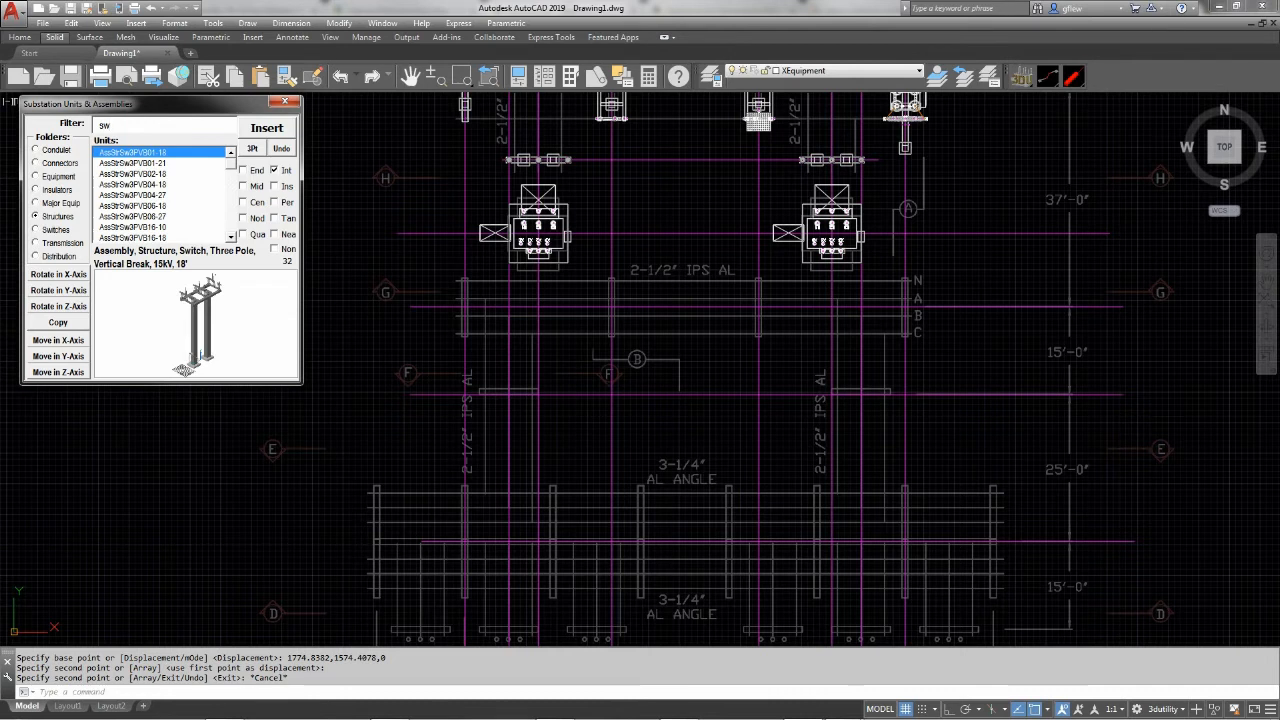
text(4p)
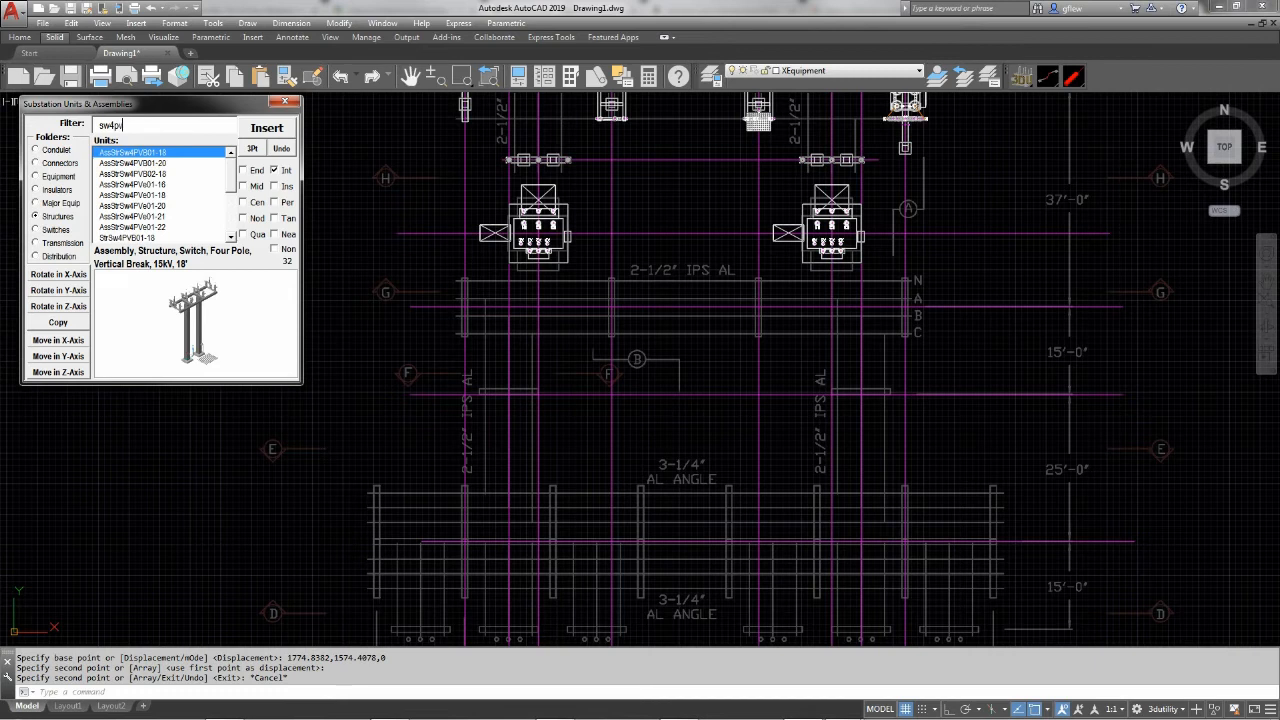
text(ve01)
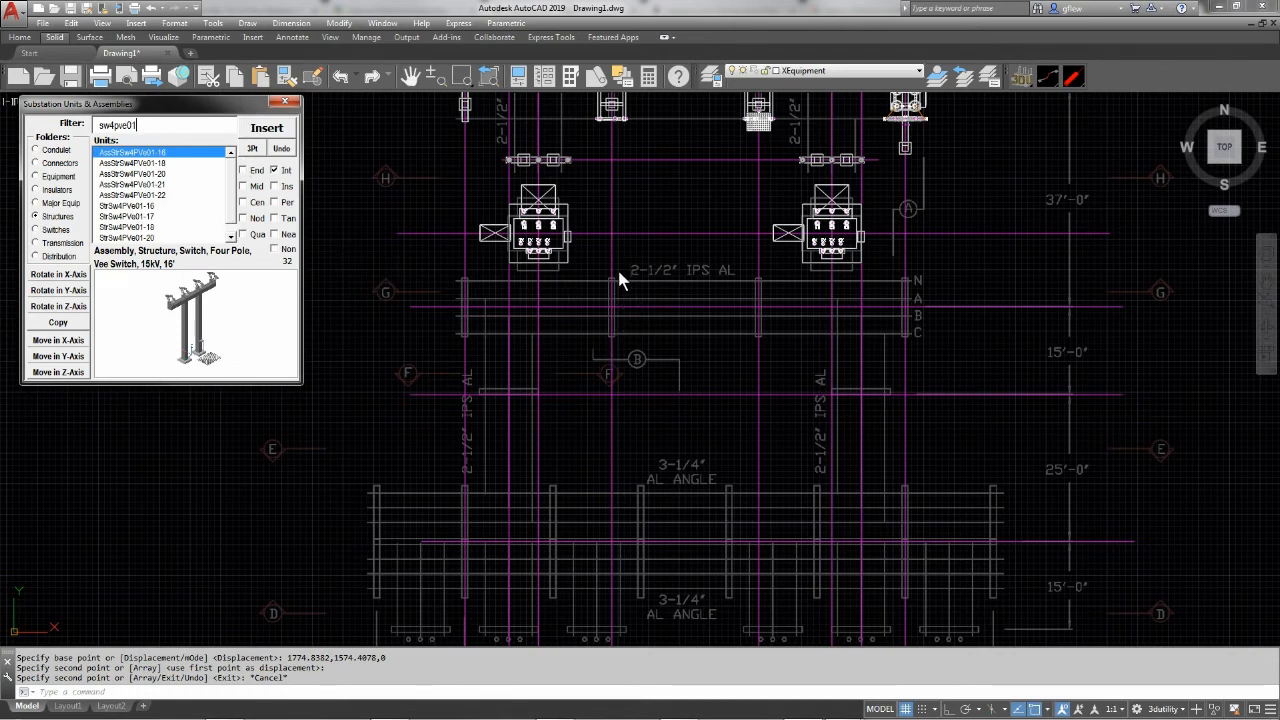
click(160, 185)
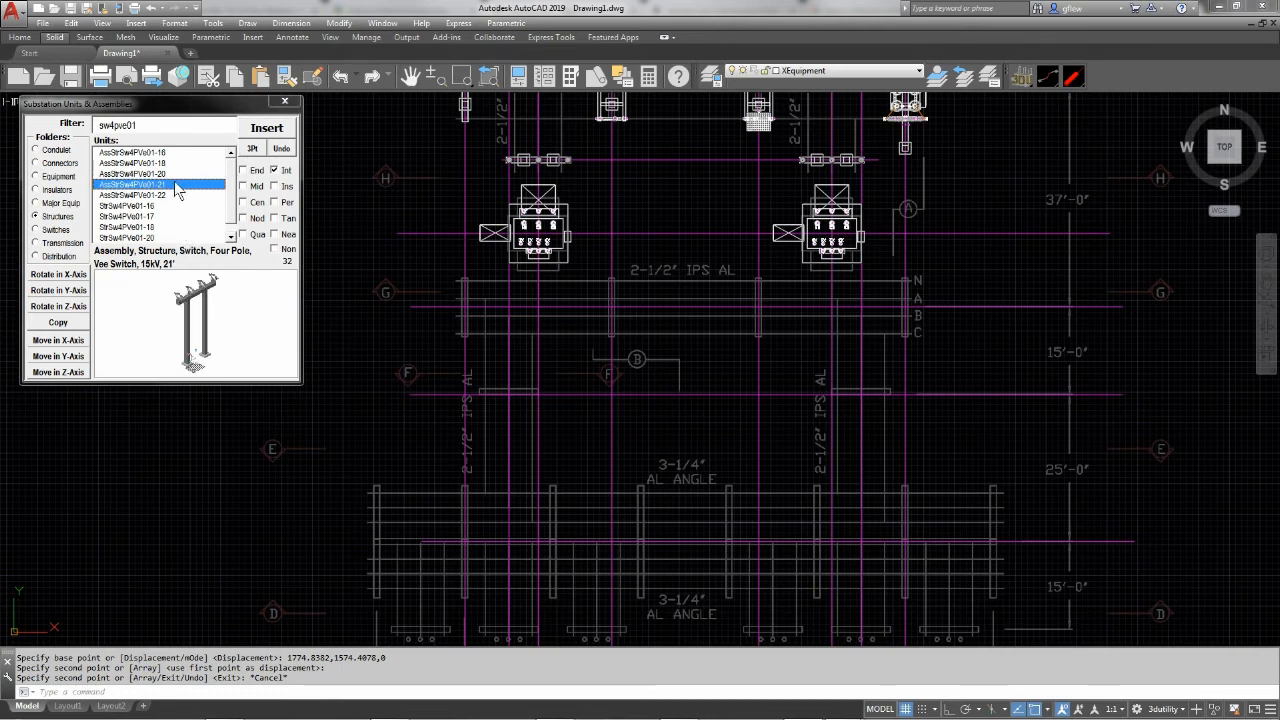
click(265, 137)
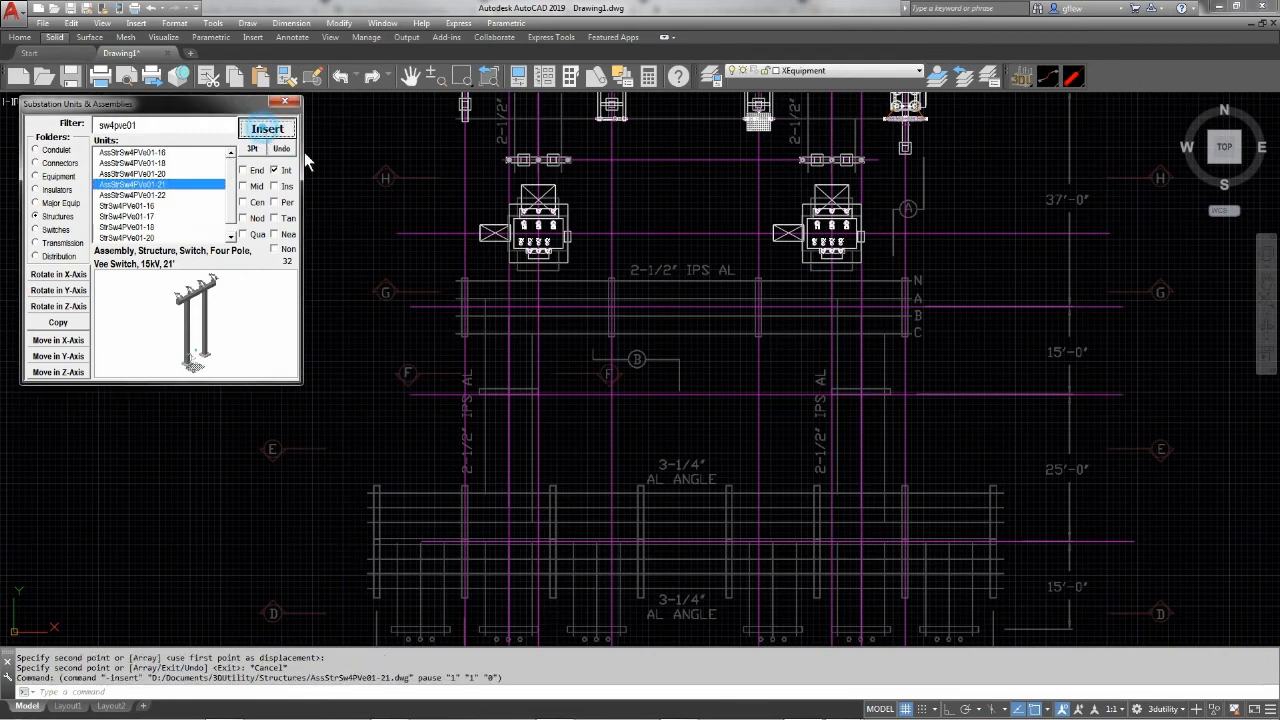
scroll(625, 313, up, 4)
scroll(625, 313, up, 4)
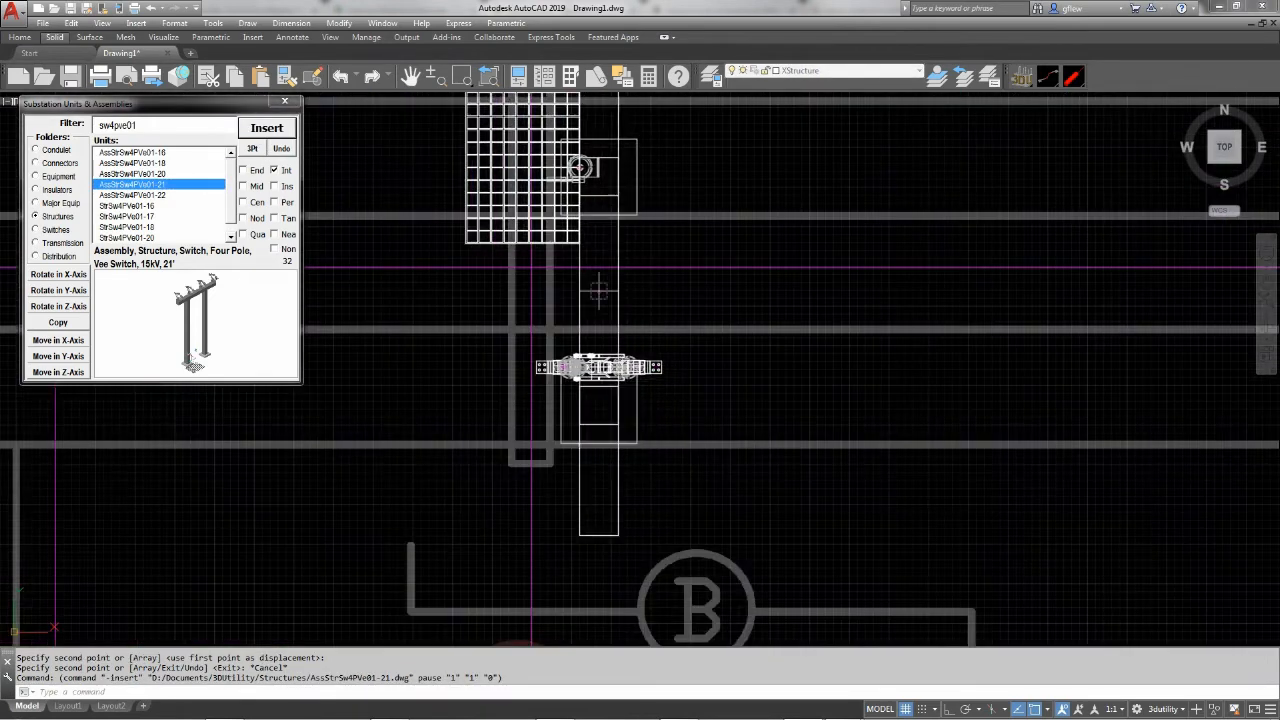
click(529, 268)
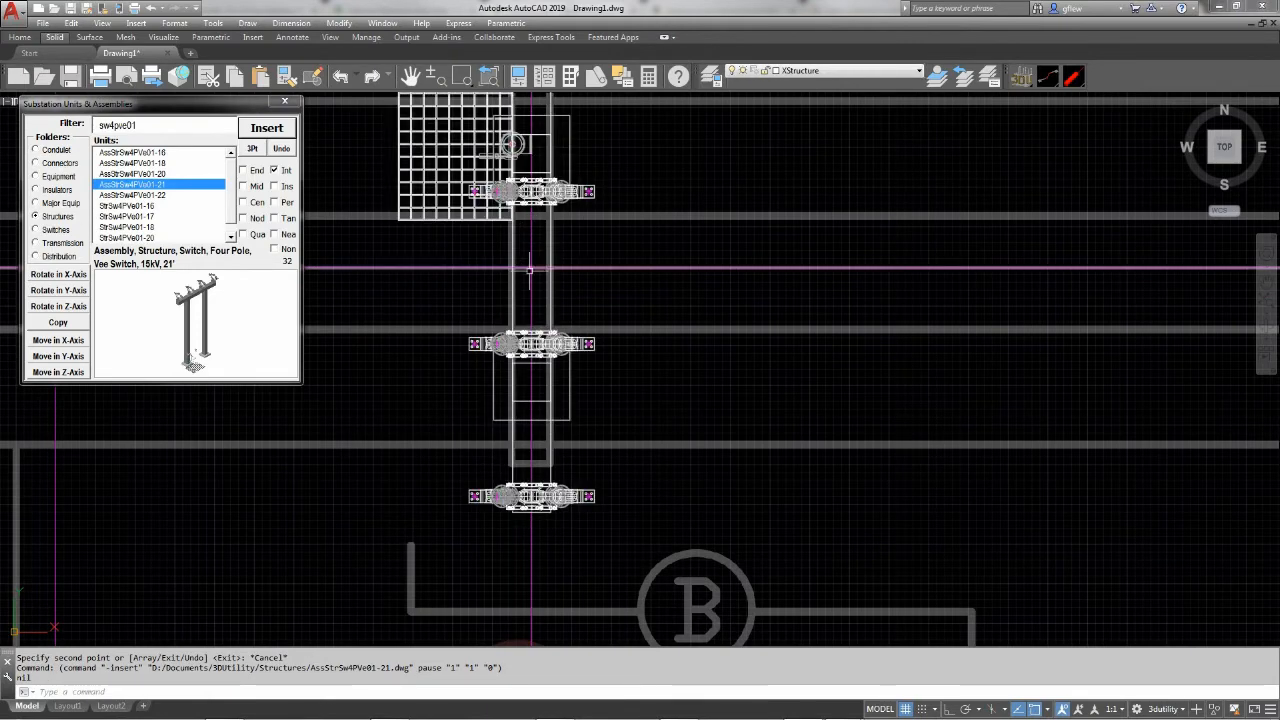
Copy the vee switch structure to the centerline intersection of the third structure outline from the west on row G
click(70, 325)
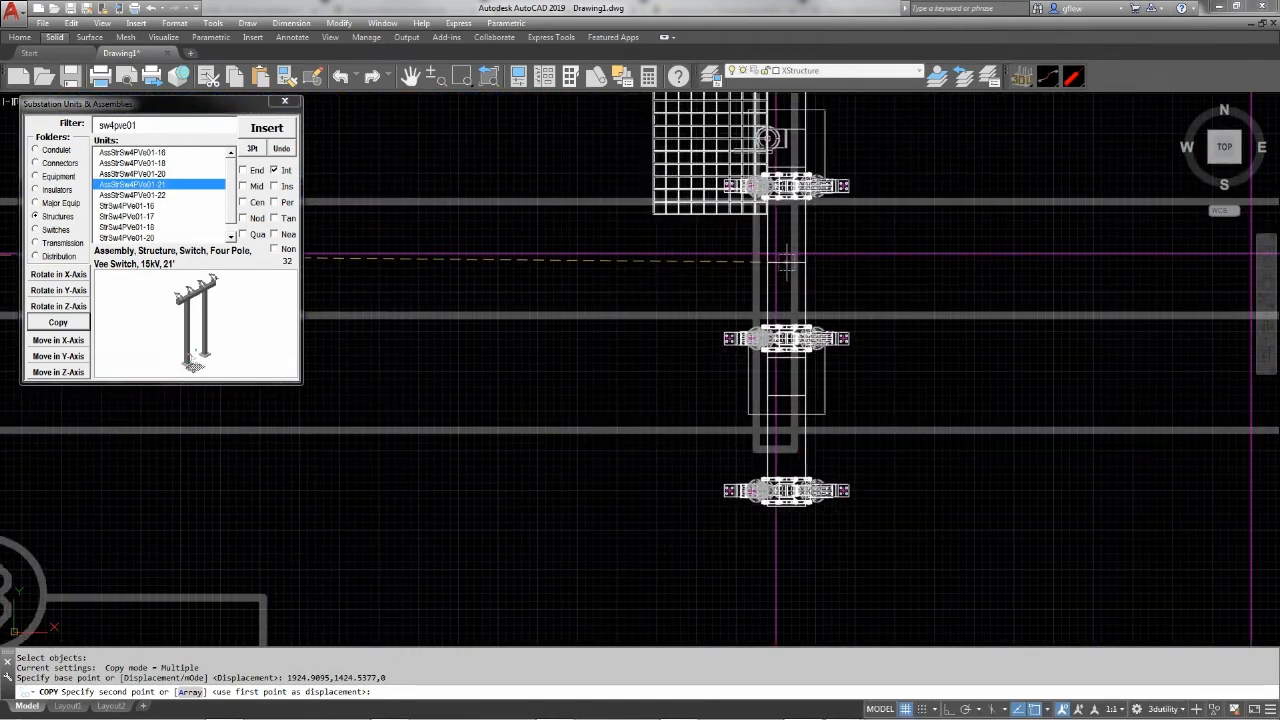
click(776, 256)
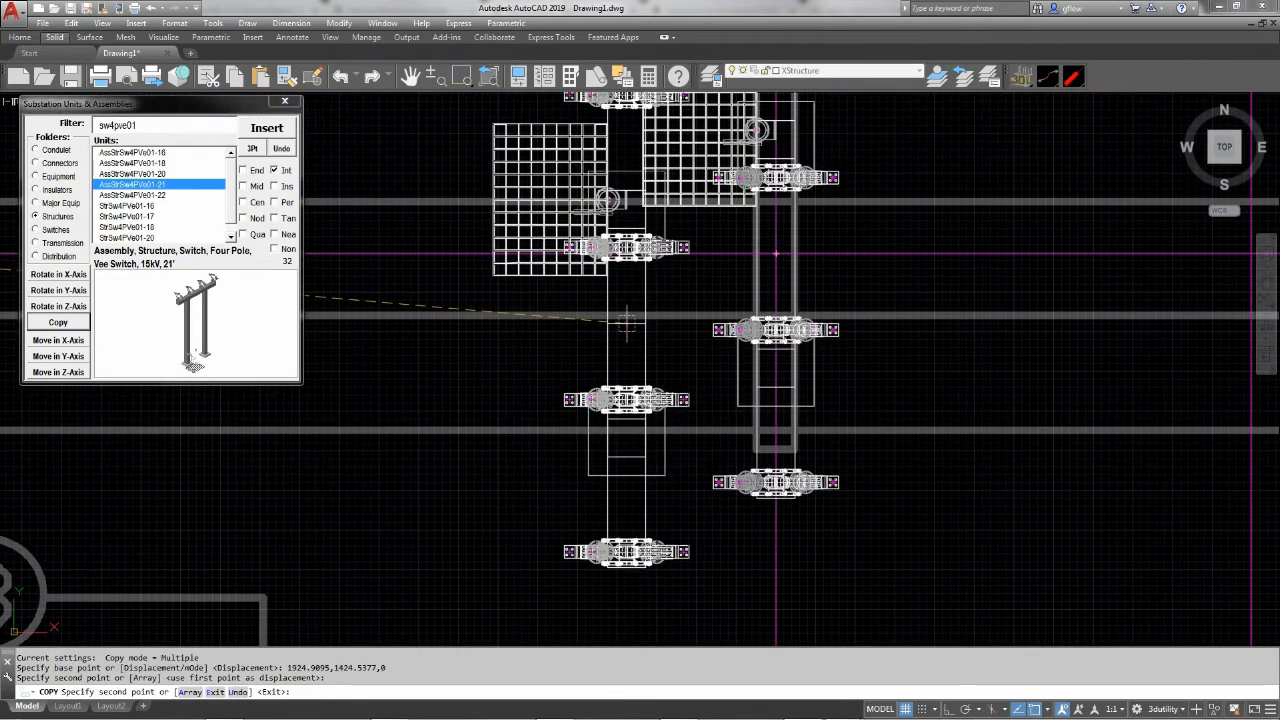
key(Escape)
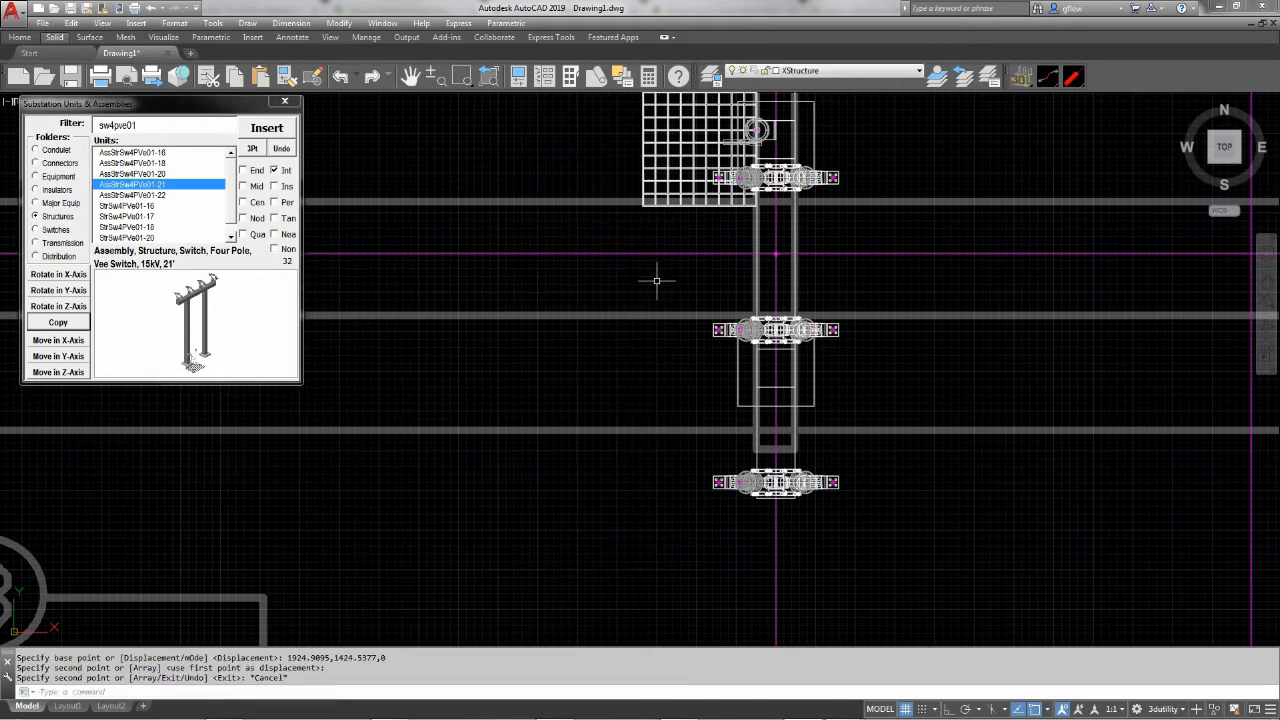
Rotate the eastern vee switch structure half a turn in the Z-axis so its operator platform faces east
click(72, 309)
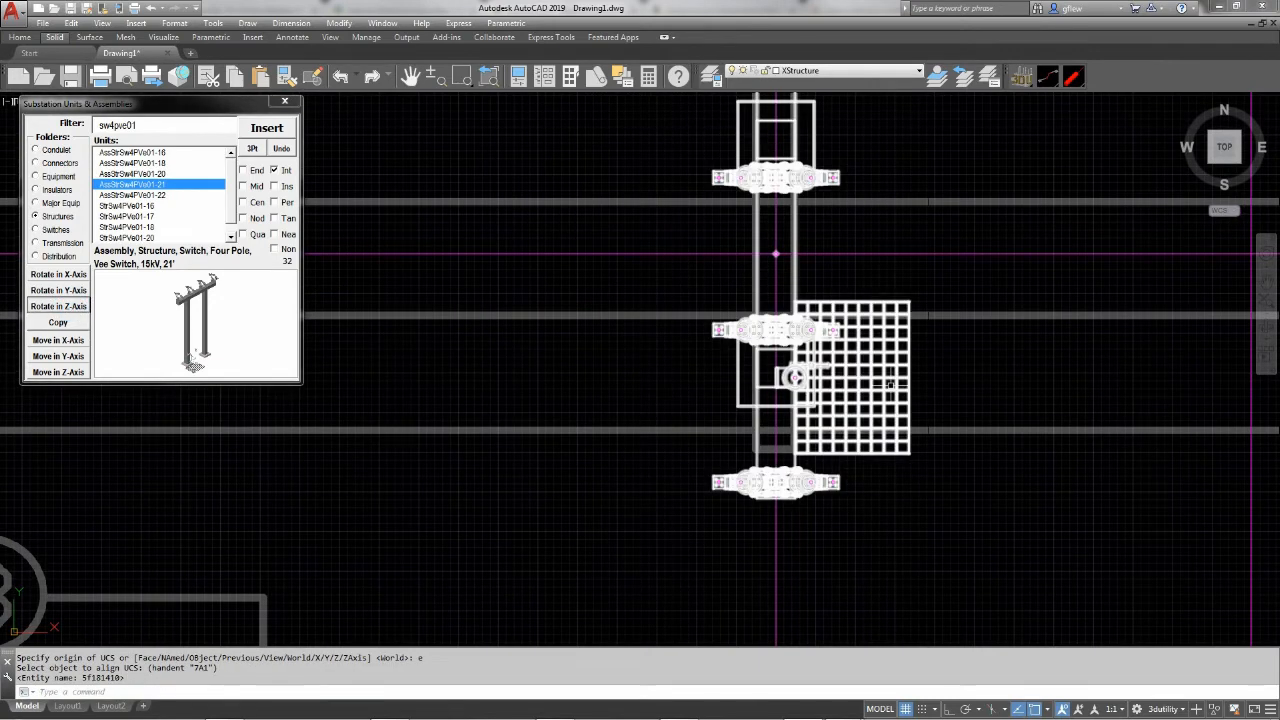
scroll(655, 394, down, 2)
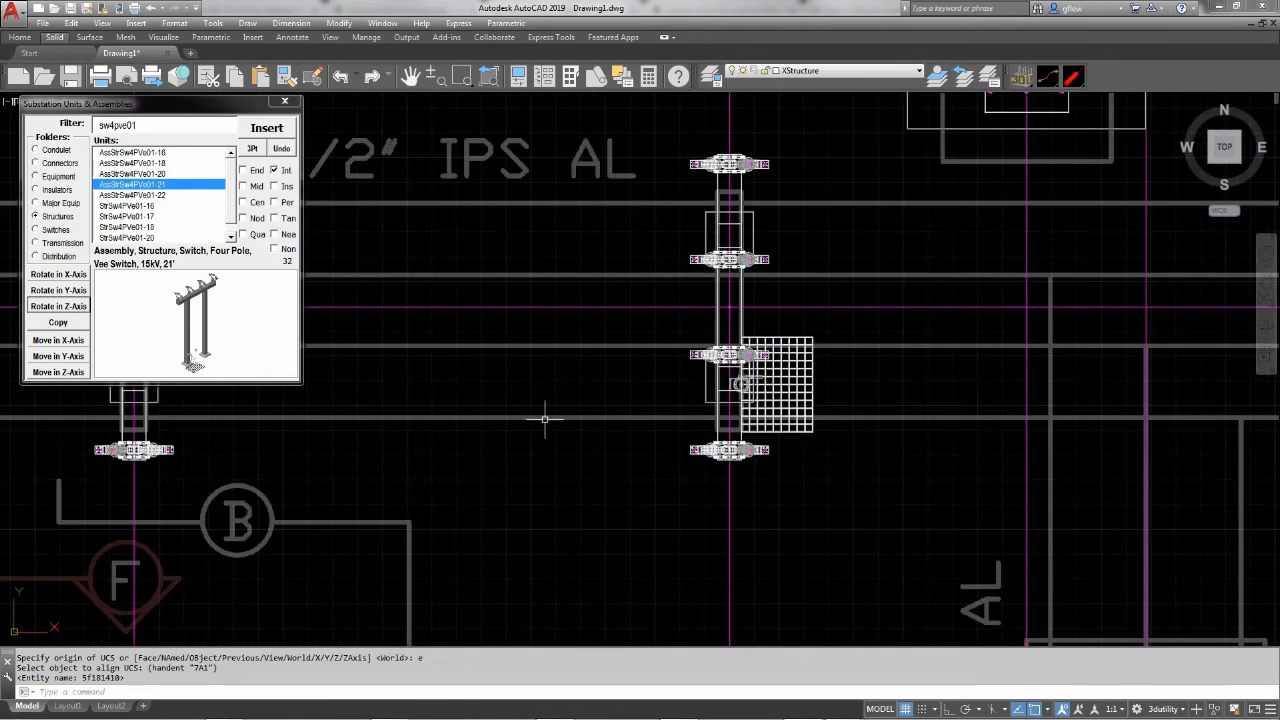
middle_drag(545, 418, 812, 412)
scroll(812, 412, down, 2)
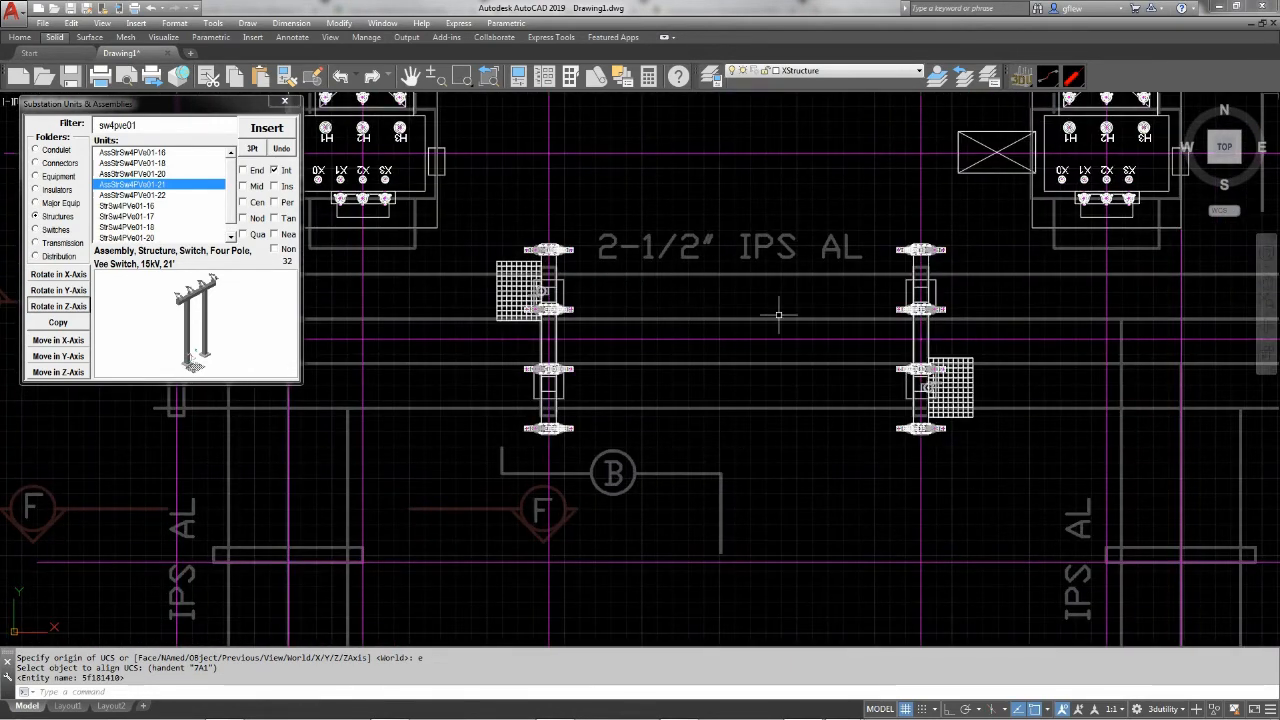
Insert the 15kV, 21' pi-structure StrPi01-21 at the centerline intersection of the westernmost structure outline on row G
middle_drag(756, 333, 930, 345)
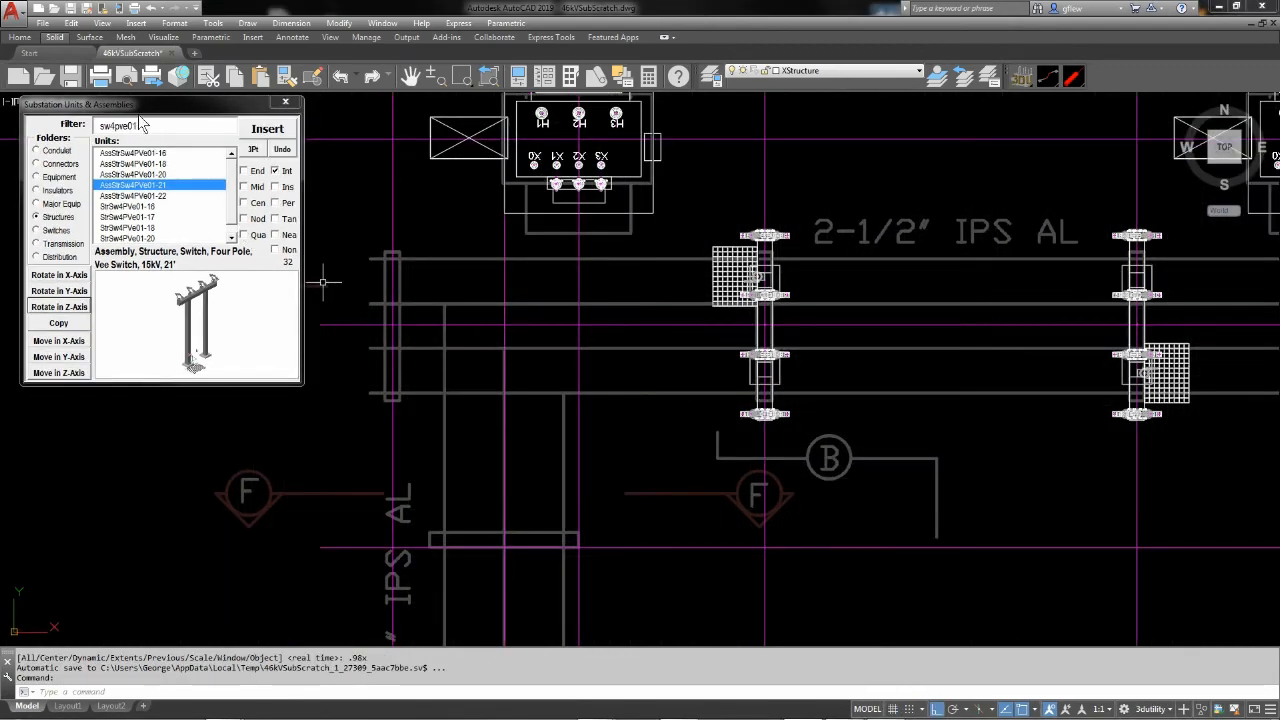
double_click(141, 122)
key(BackSpace)
text(pi)
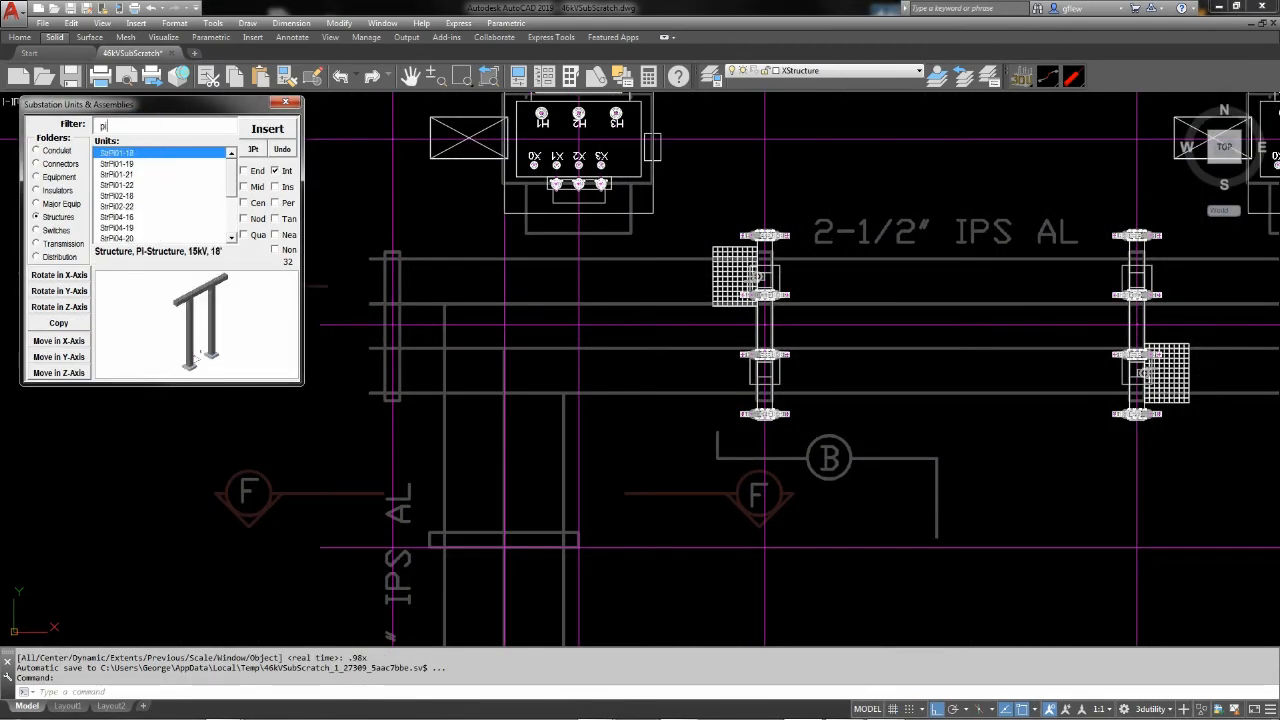
text(01)
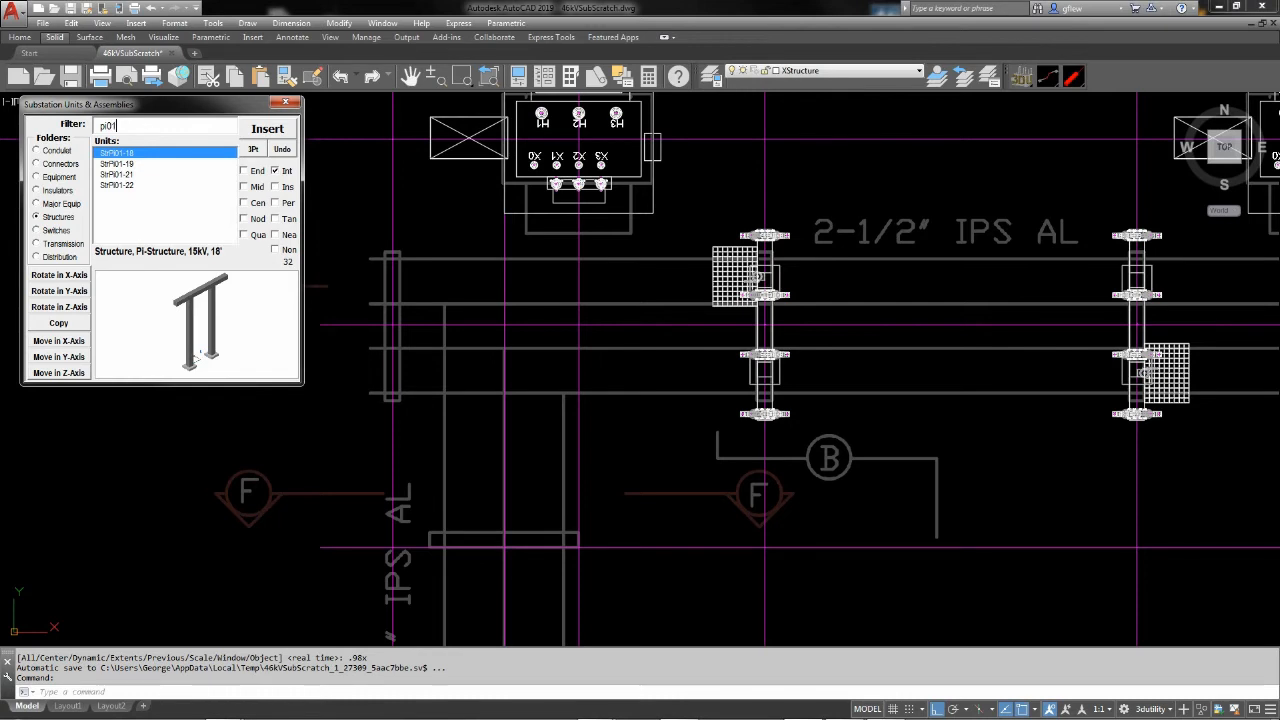
click(120, 174)
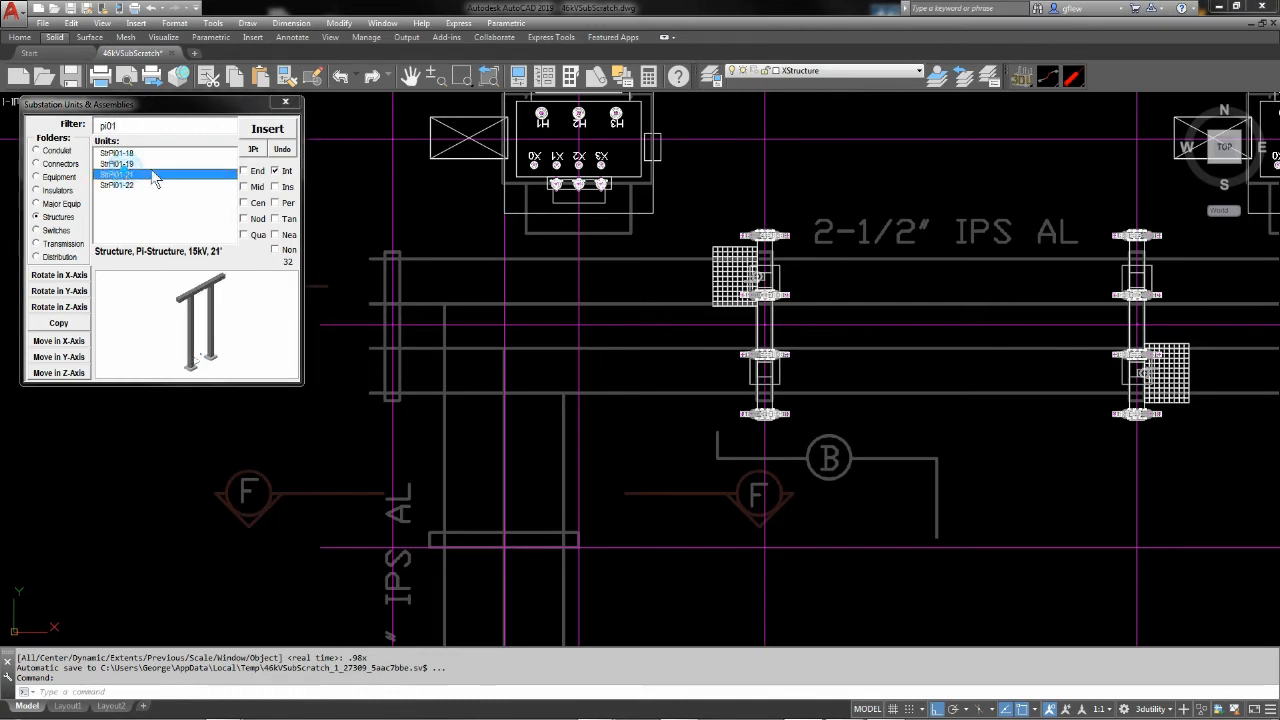
click(274, 131)
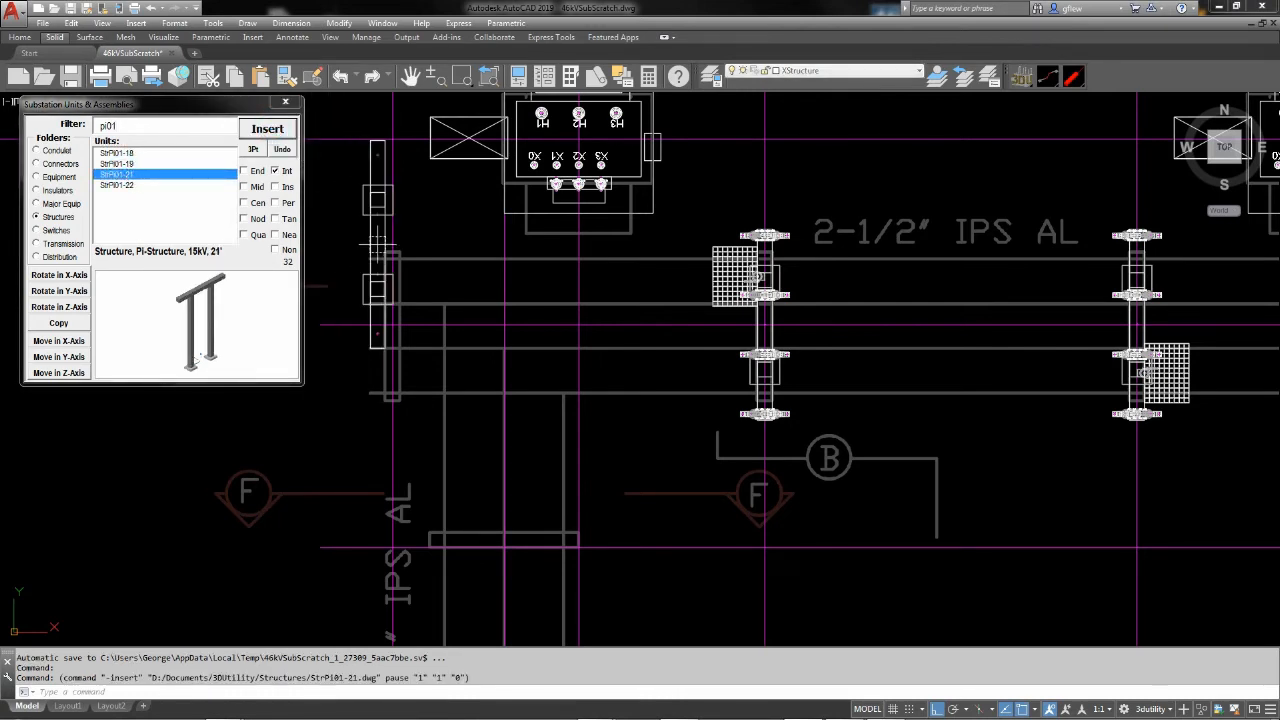
click(393, 324)
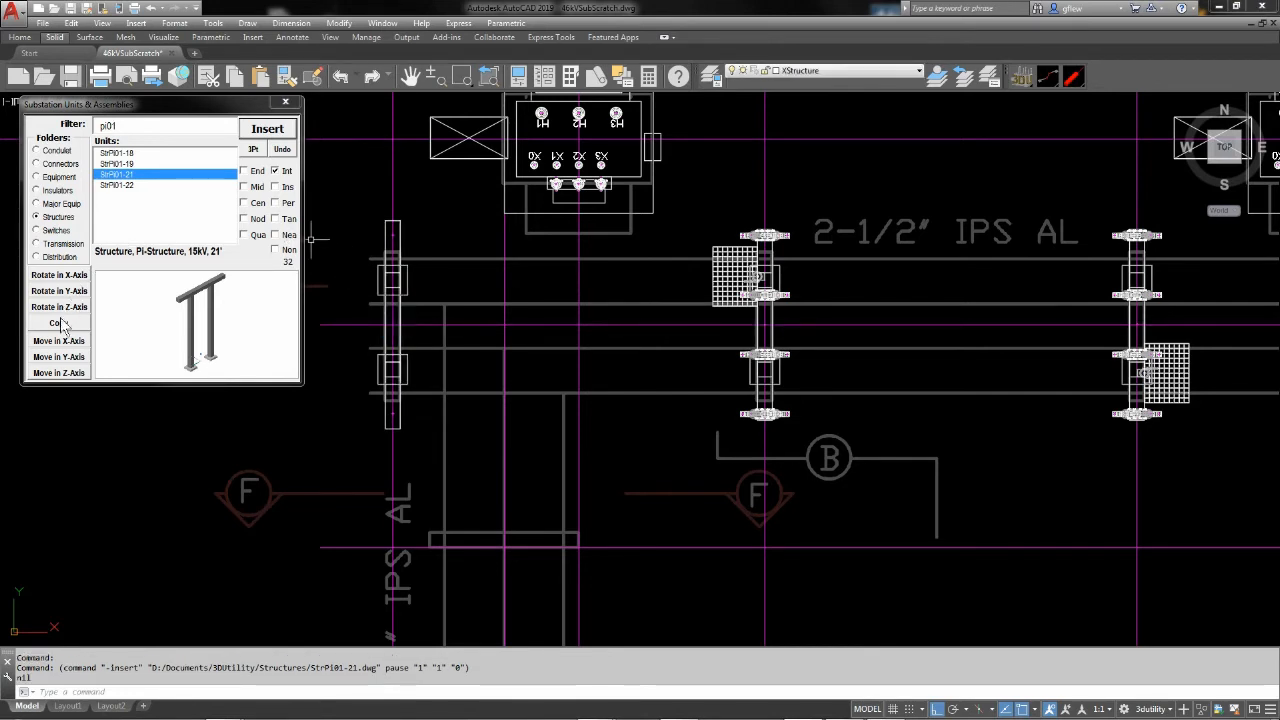
Insert the porcelain station post insulator InsSPPrTR225 at the northernmost node on the new pi-structure's beam
click(39, 191)
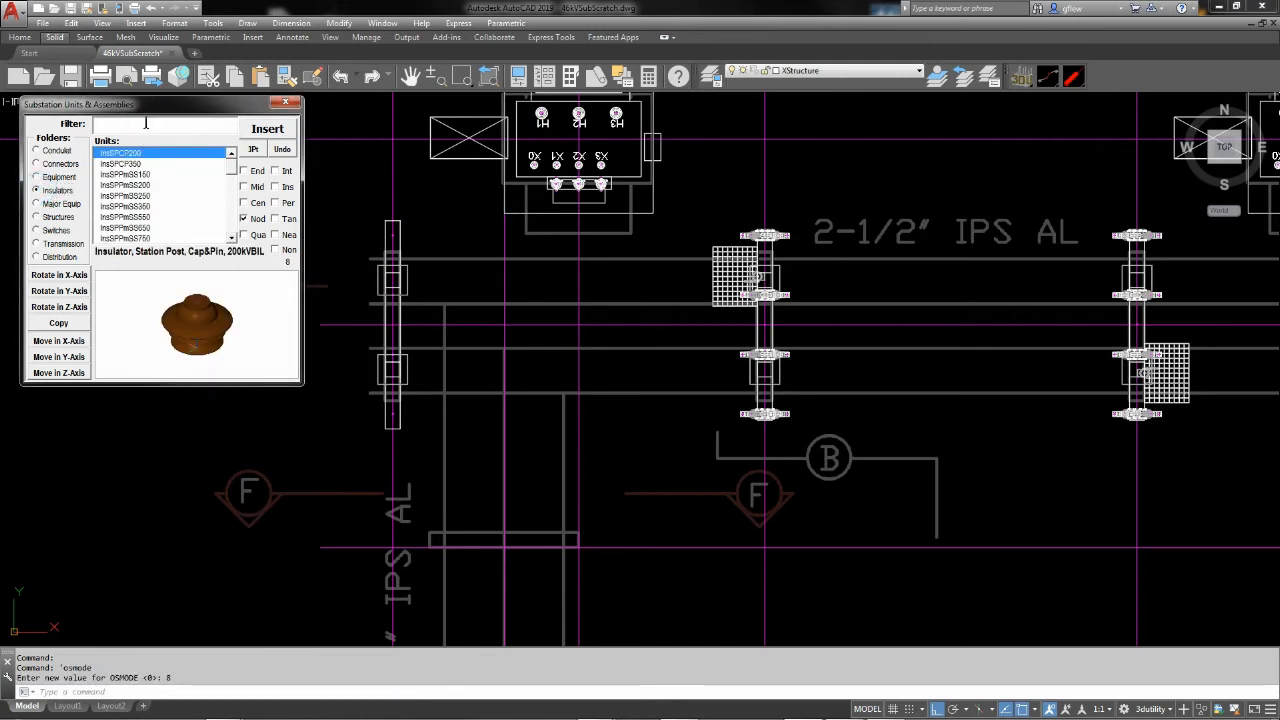
click(146, 123)
text(225)
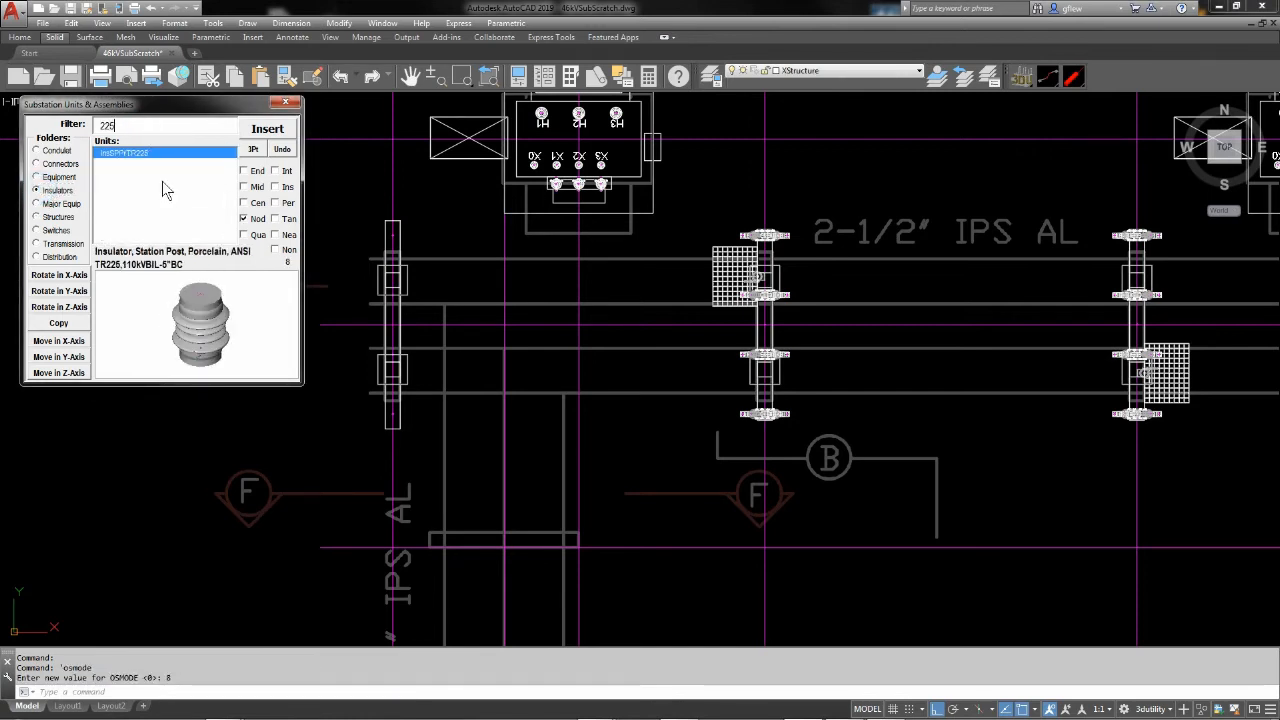
click(265, 128)
click(392, 237)
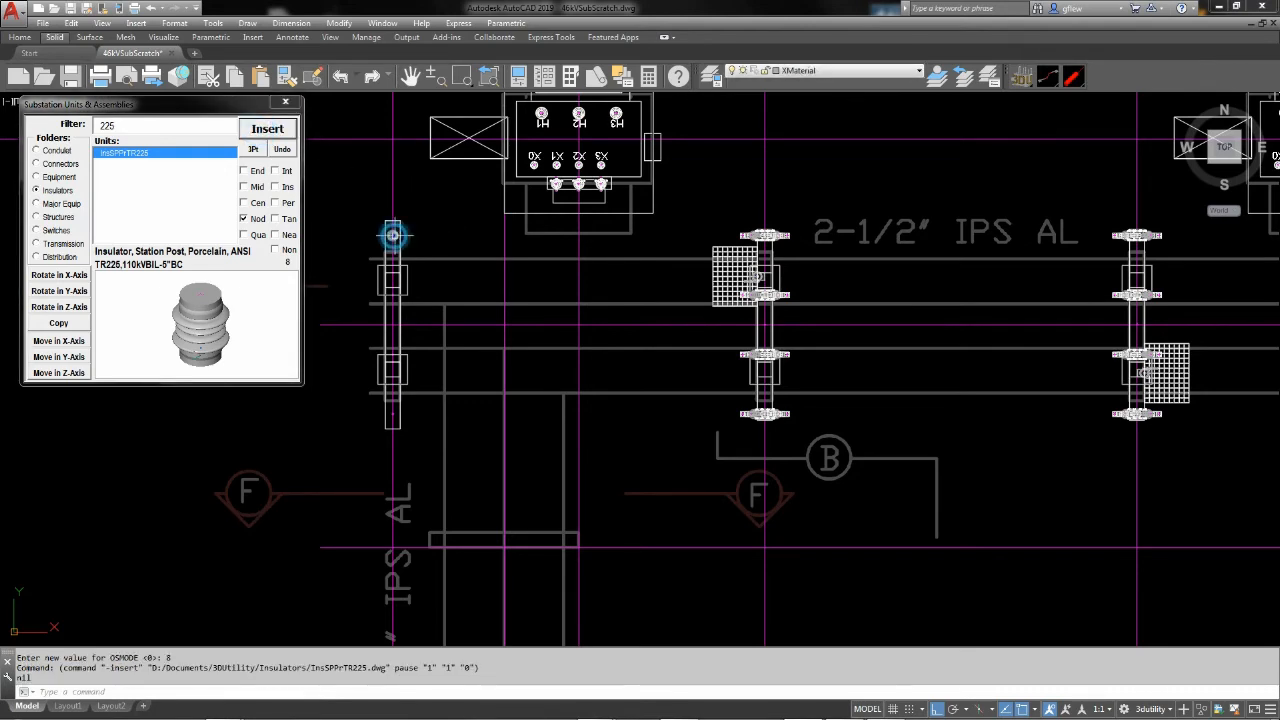
key(Escape)
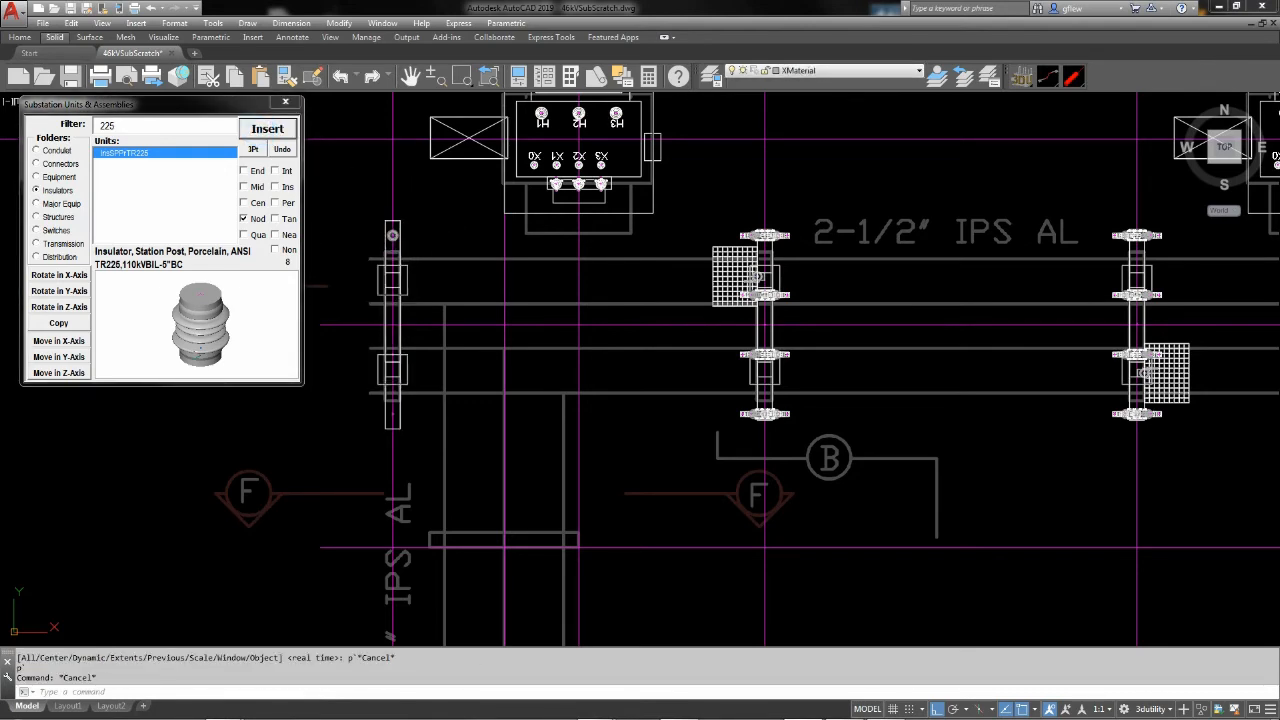
Insert the 2.5" aluminum slip bus support connector CnnBSSlAl2.5 at the top node of the new insulator
shift+middle_drag(414, 239, 418, 225)
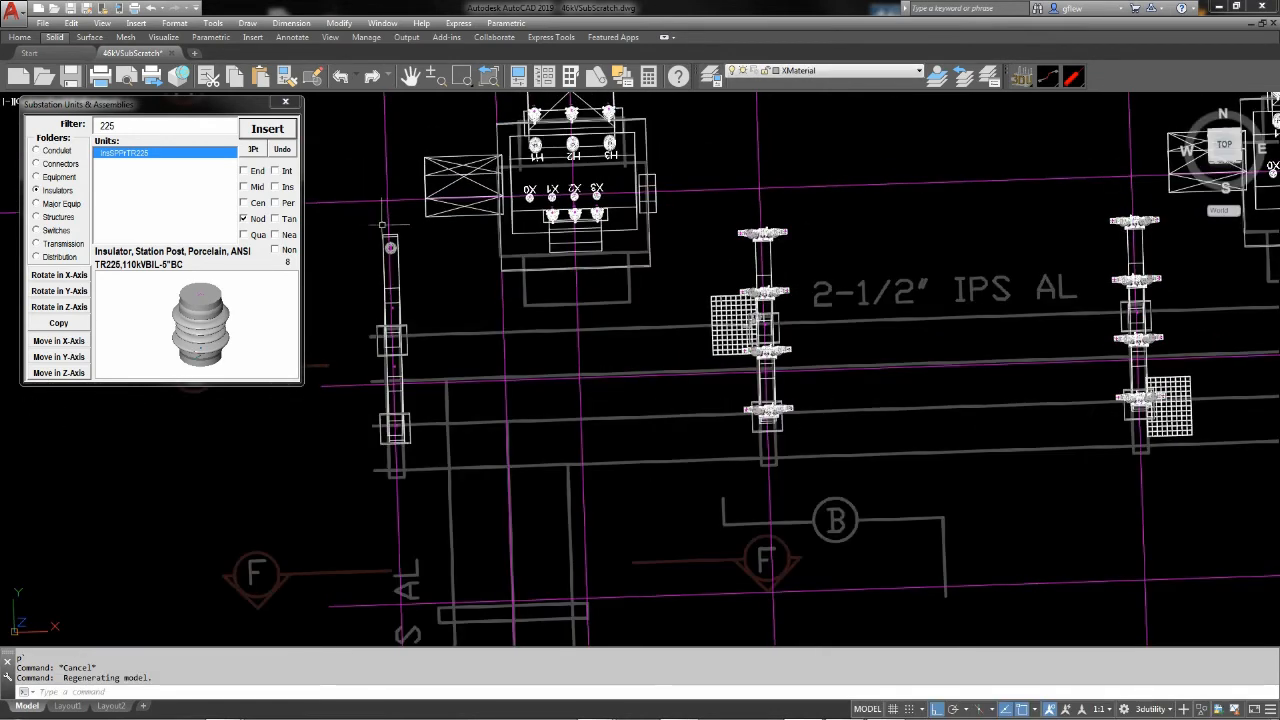
scroll(380, 258, up, 3)
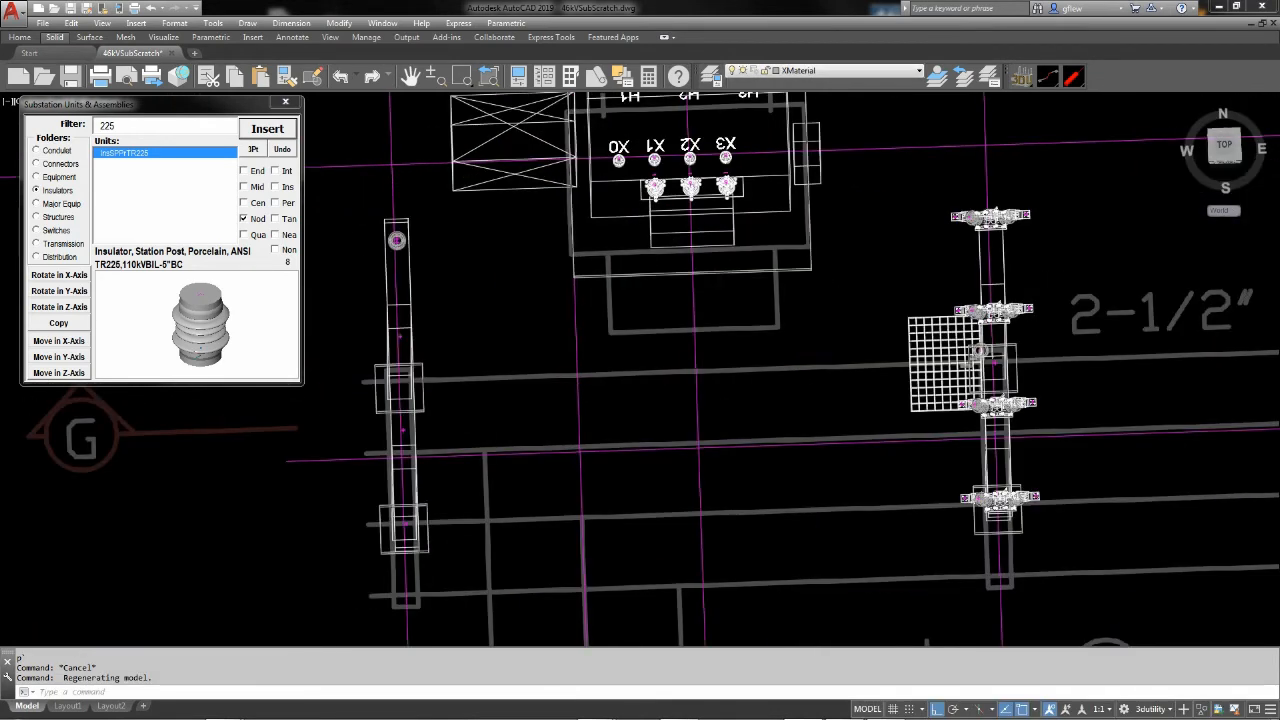
scroll(470, 255, up, 1)
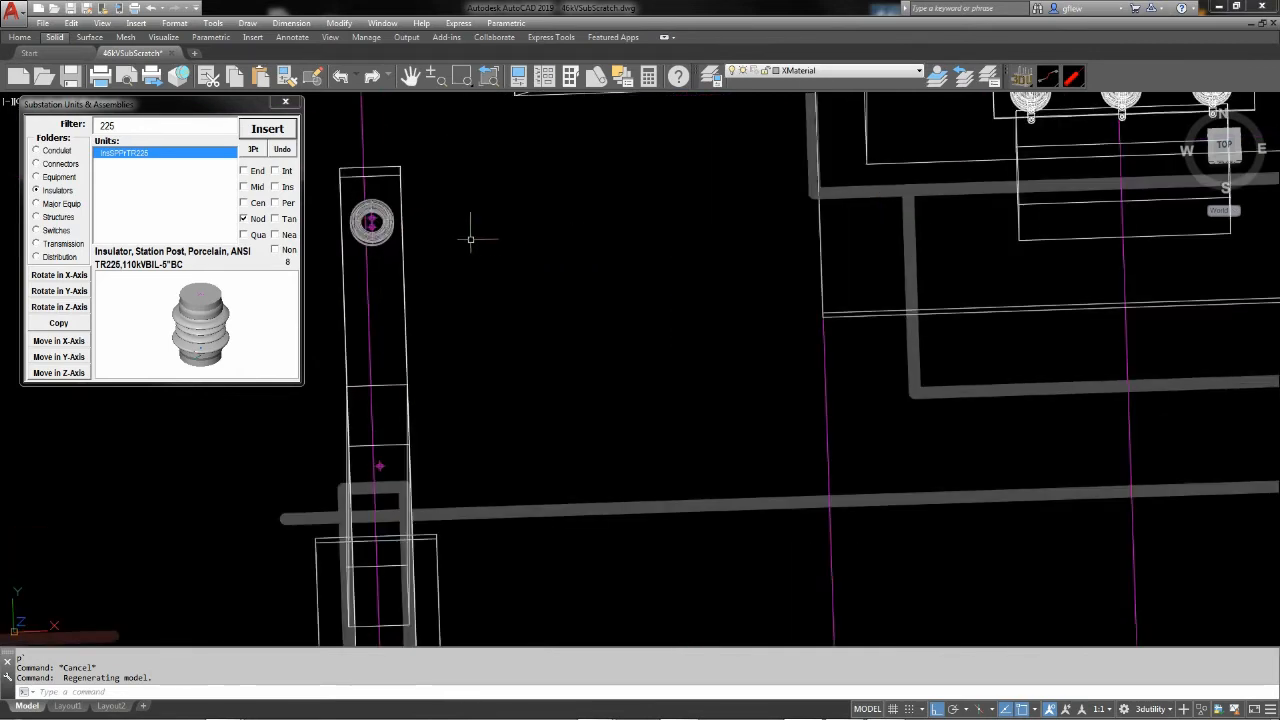
scroll(425, 228, up, 1)
mouse_move(444, 234)
middle_down()
mouse_move(577, 223)
mouse_move(596, 249)
middle_up()
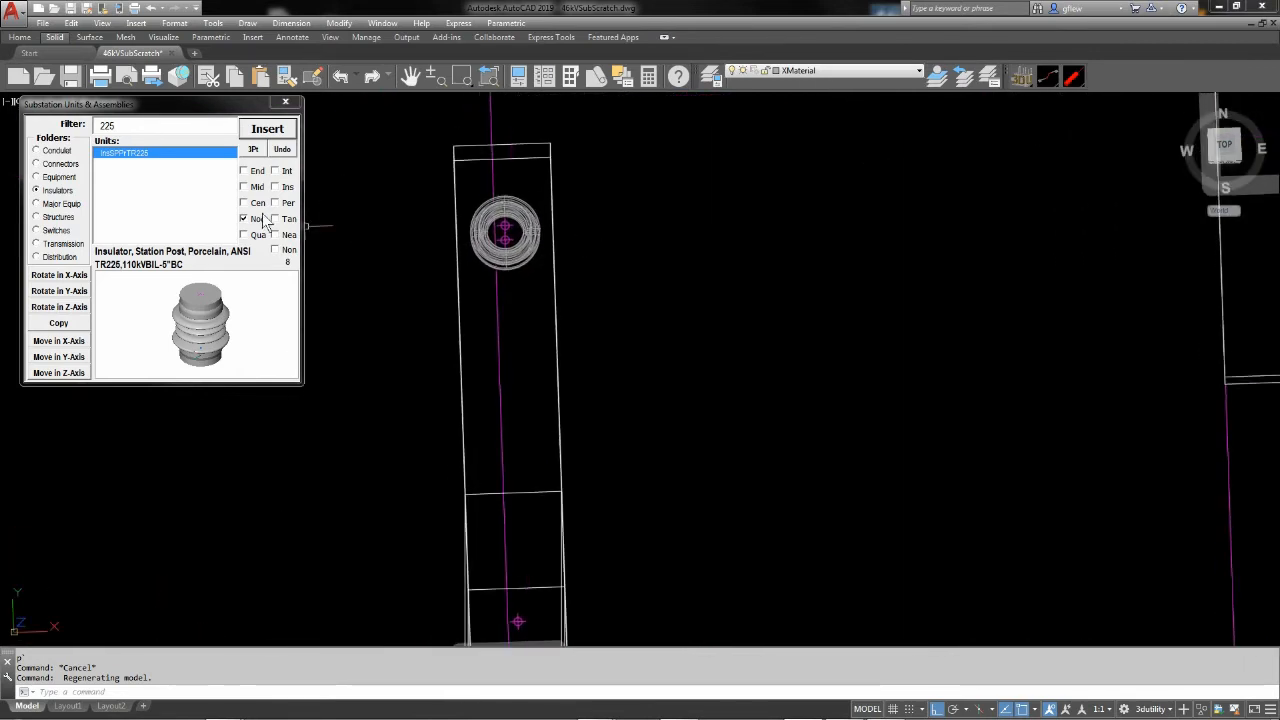
click(37, 163)
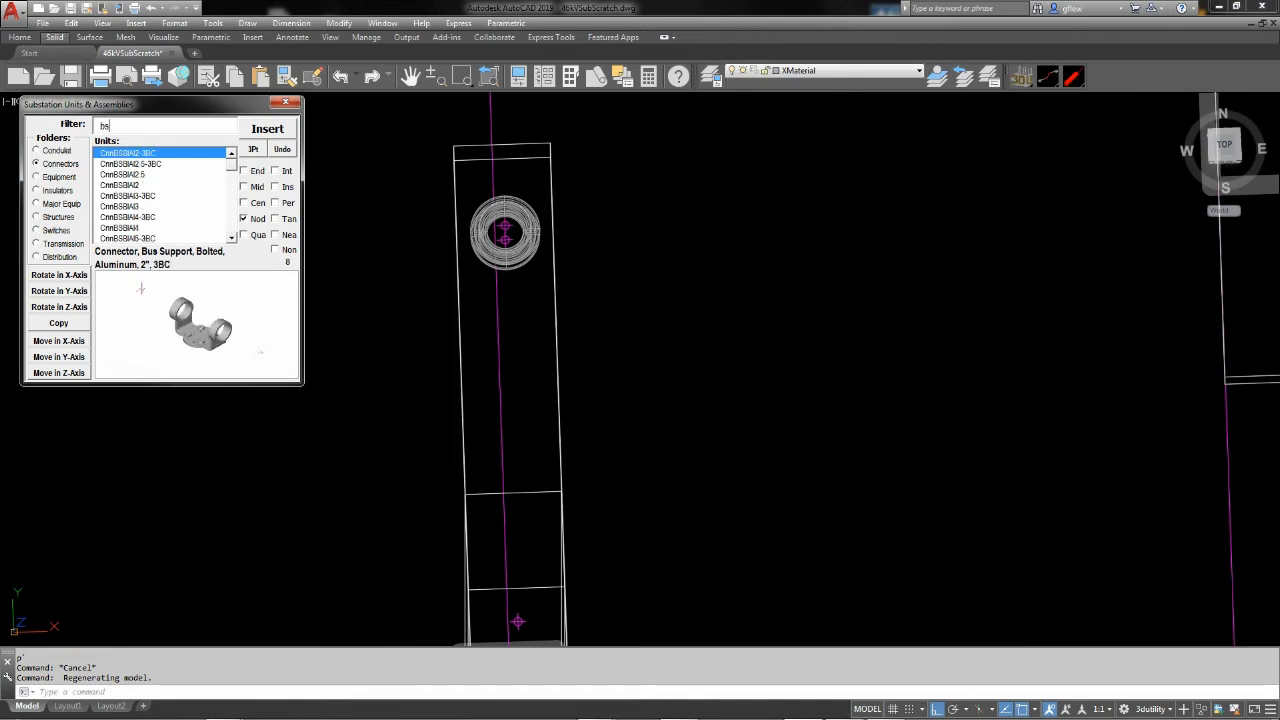
text(bss)
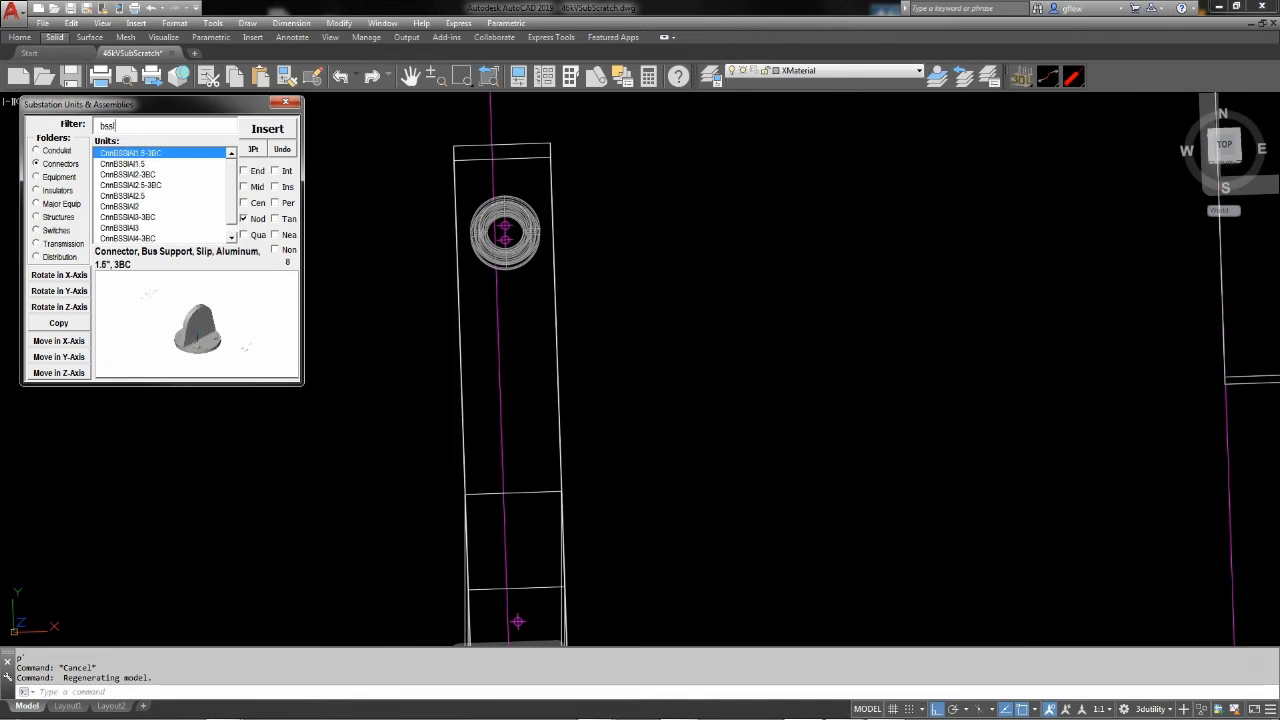
click(125, 196)
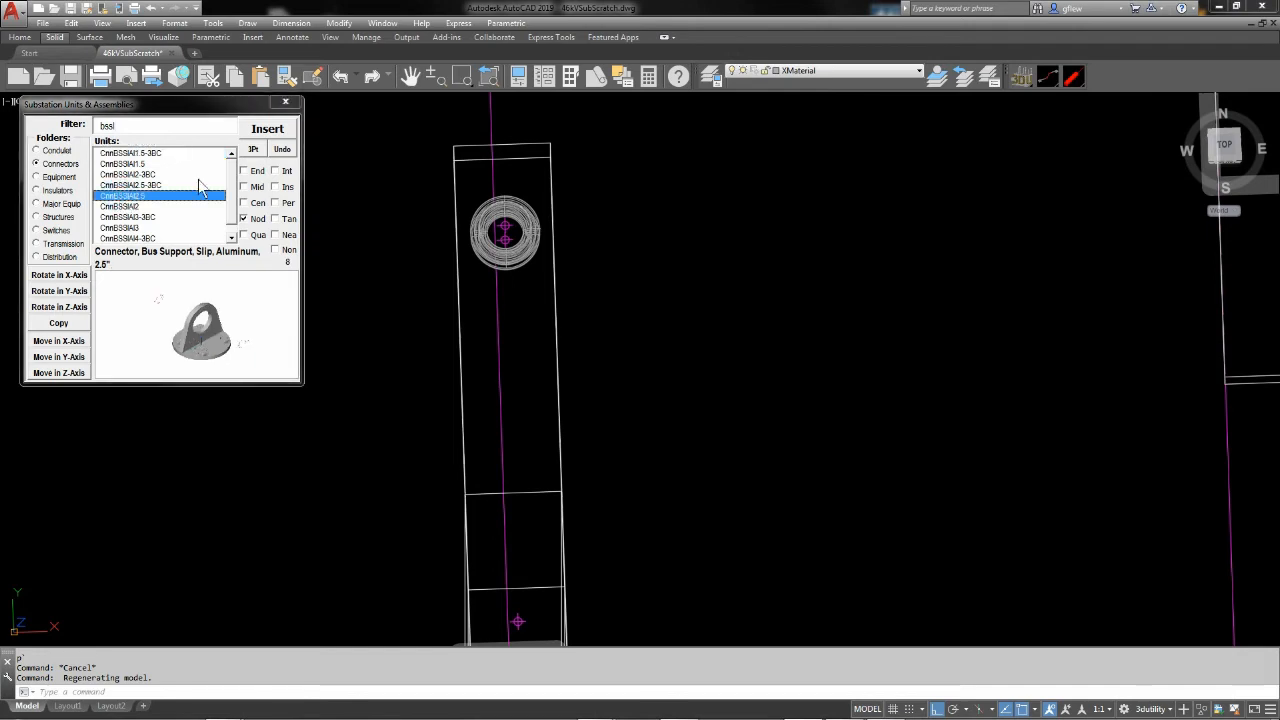
click(267, 128)
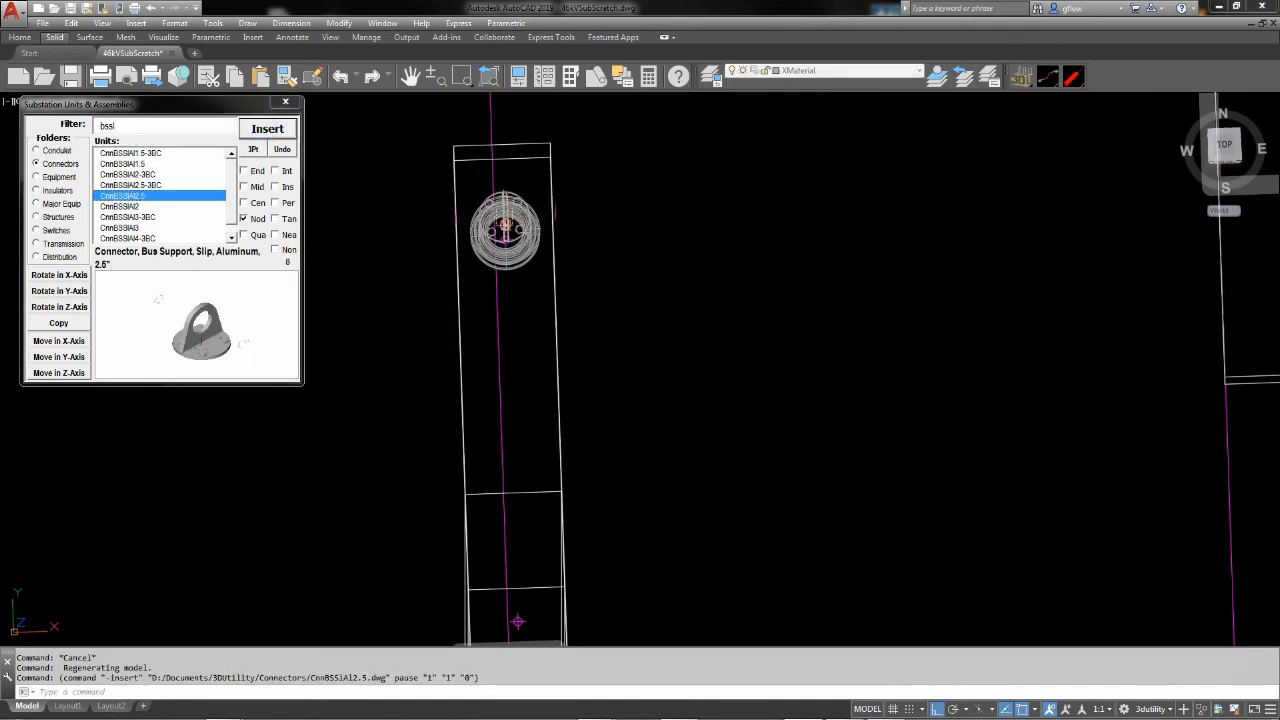
click(505, 229)
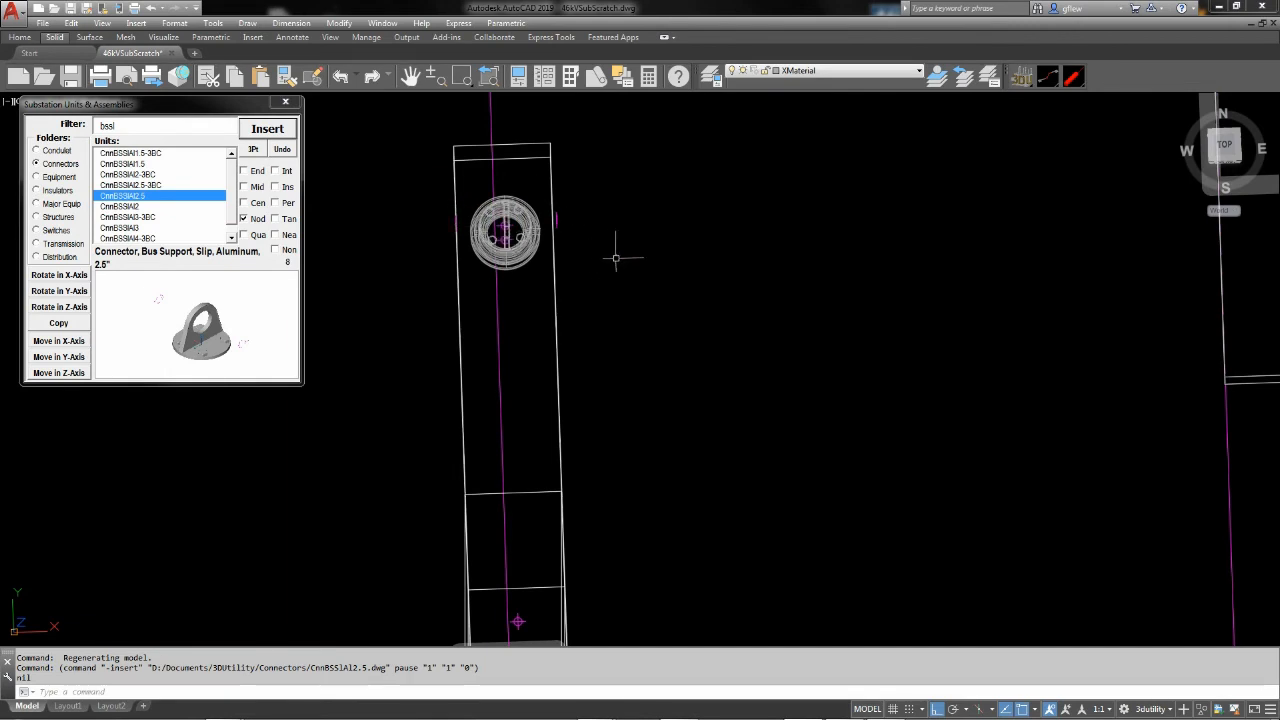
scroll(580, 214, down, 4)
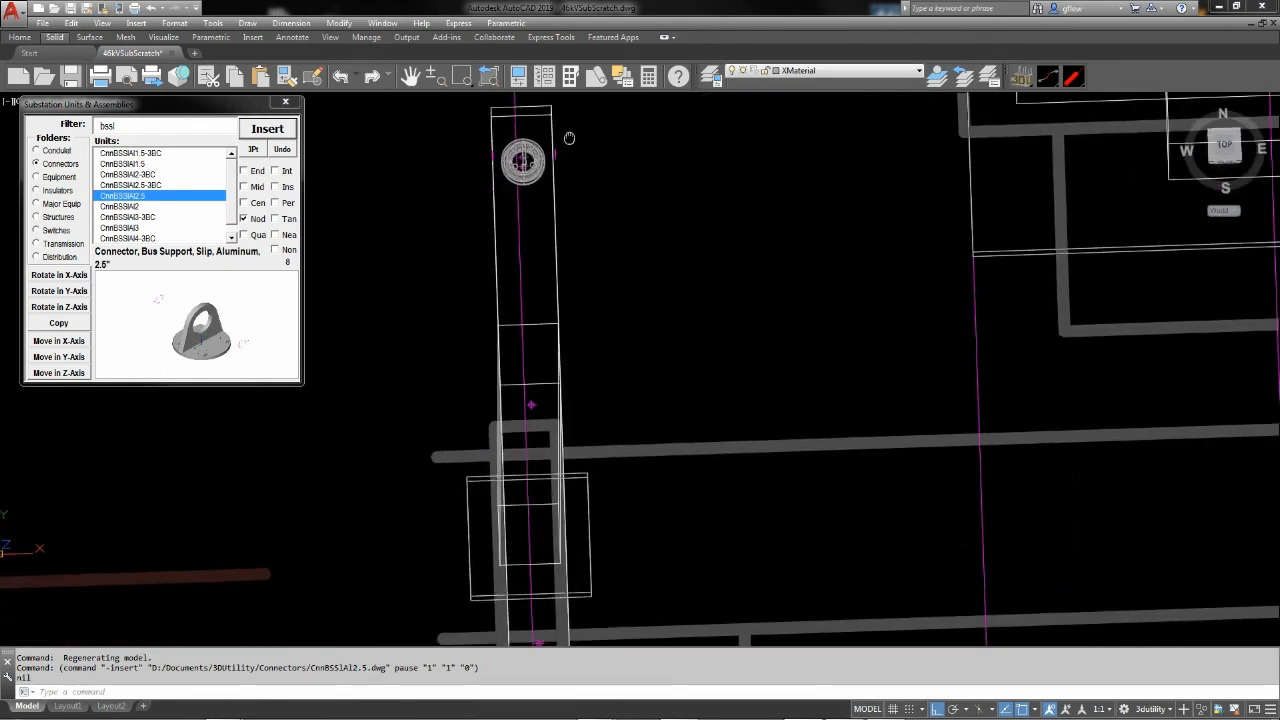
middle_drag(618, 270, 572, 214)
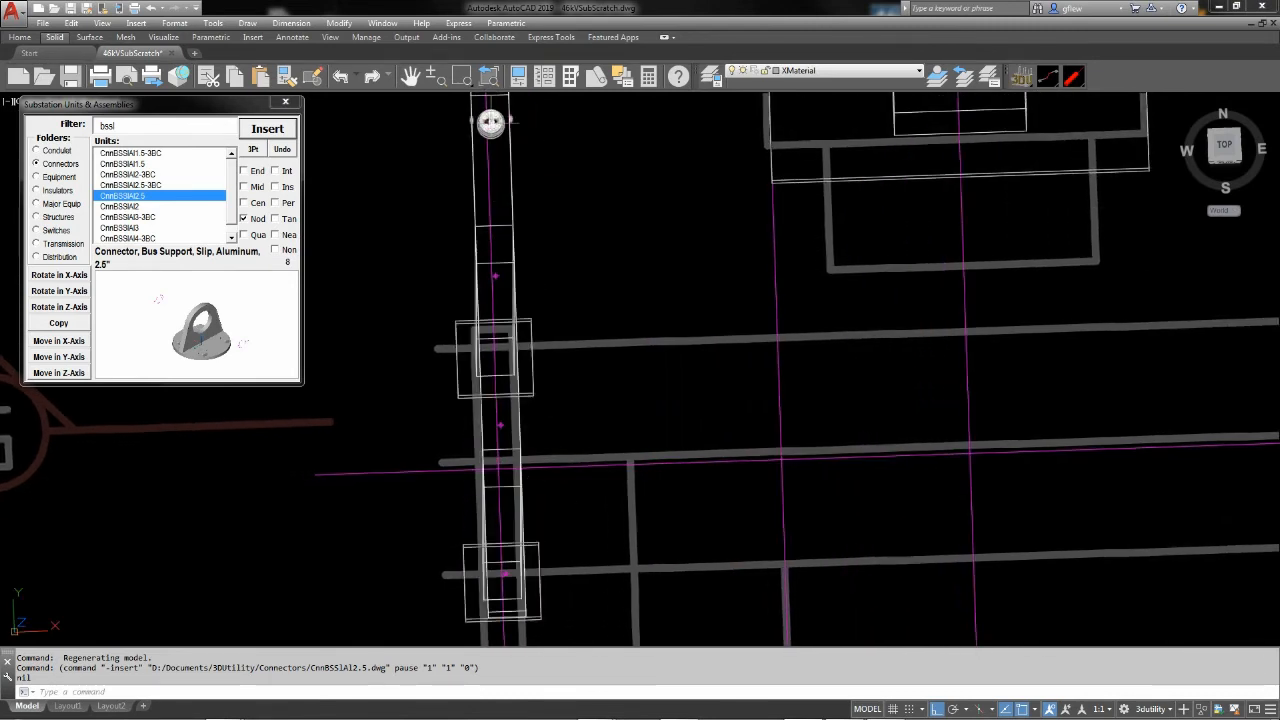
Copy the insulator and its bus support connector to the three remaining nodes along the western pi-structure's beam
click(490, 122)
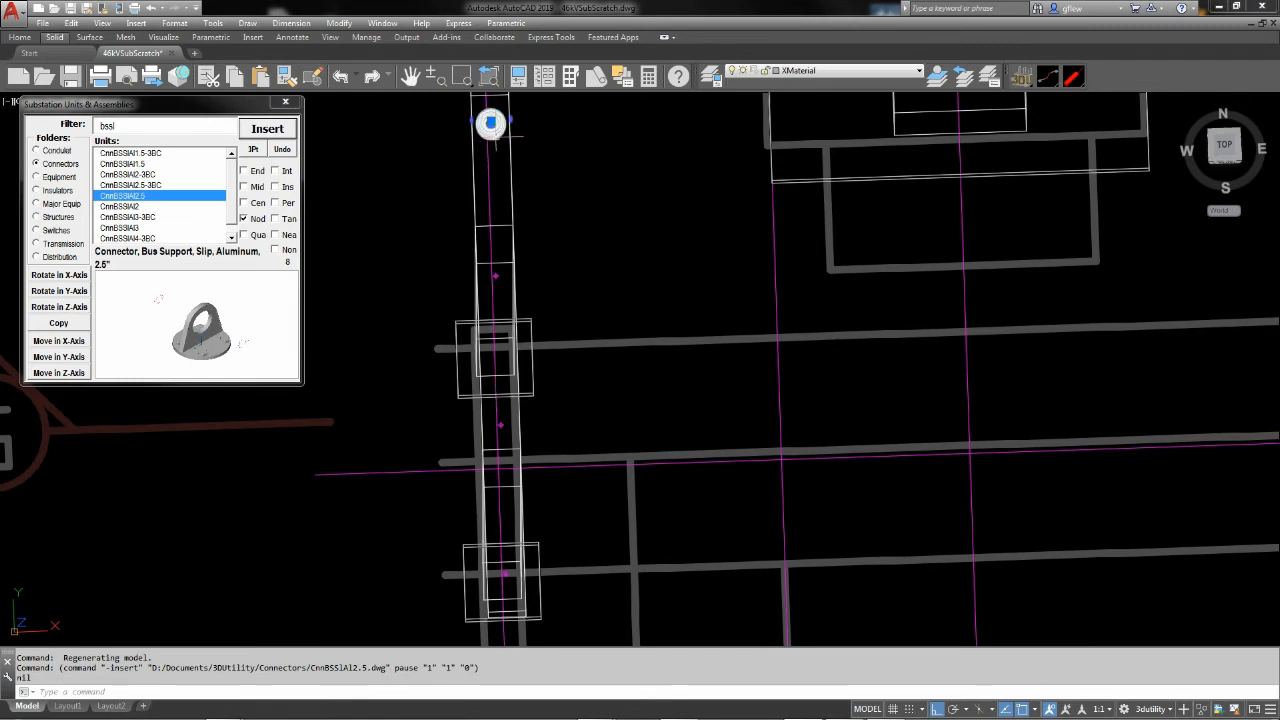
click(496, 137)
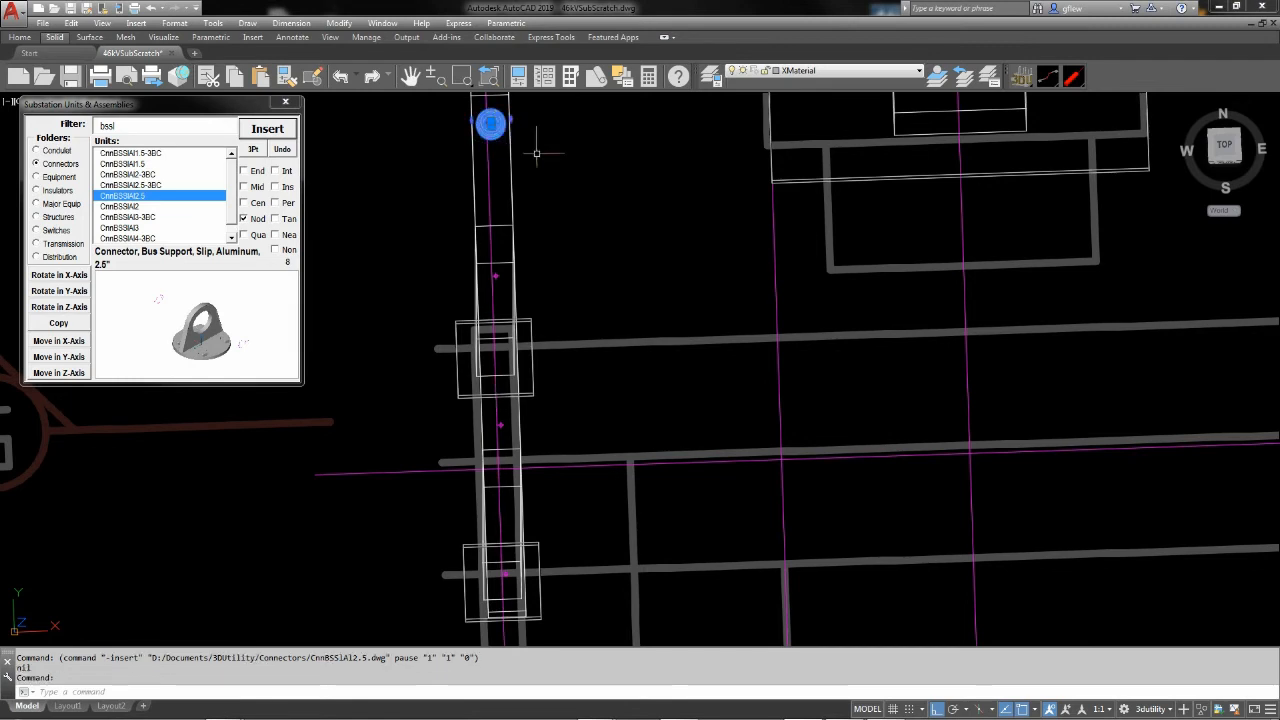
click(62, 324)
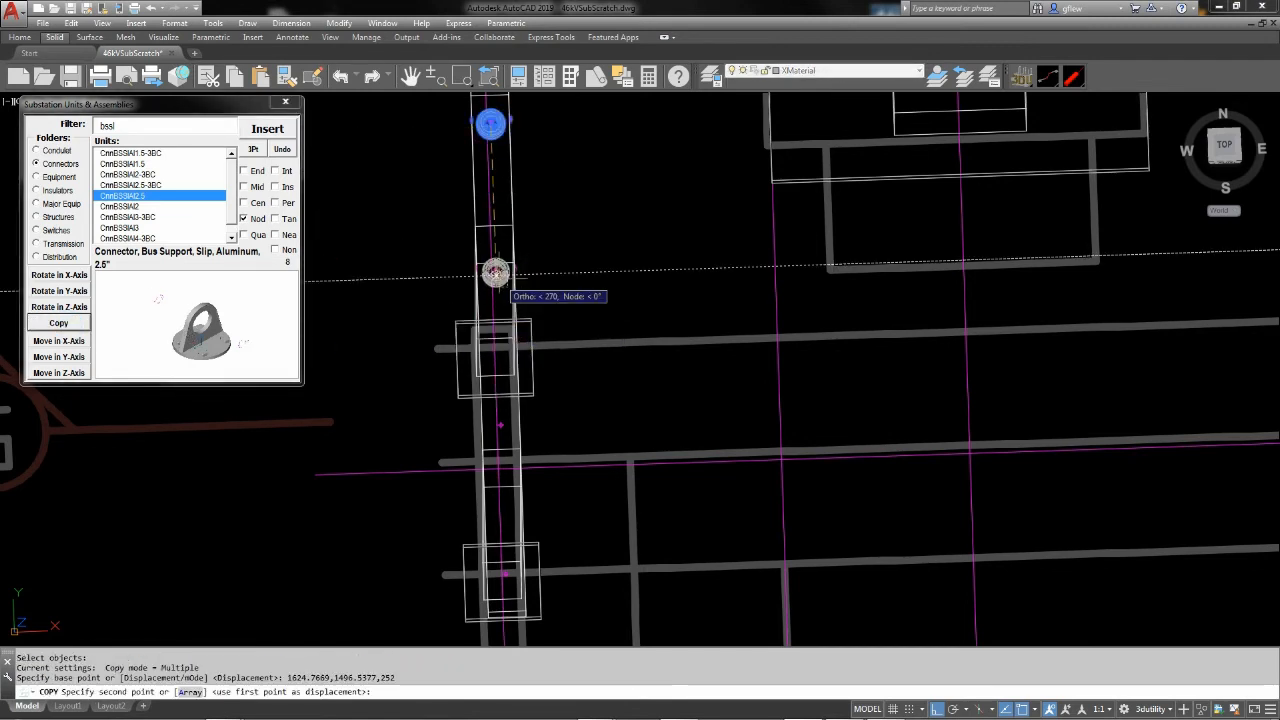
click(496, 272)
click(500, 421)
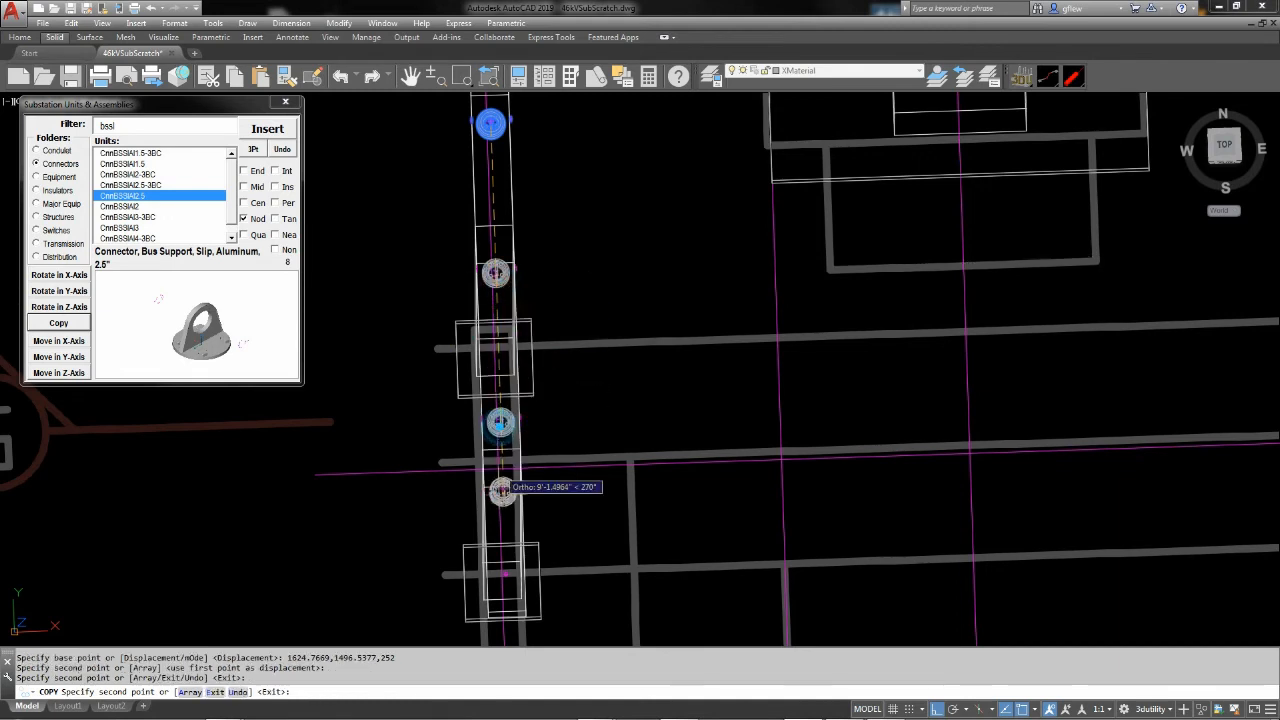
key(Escape)
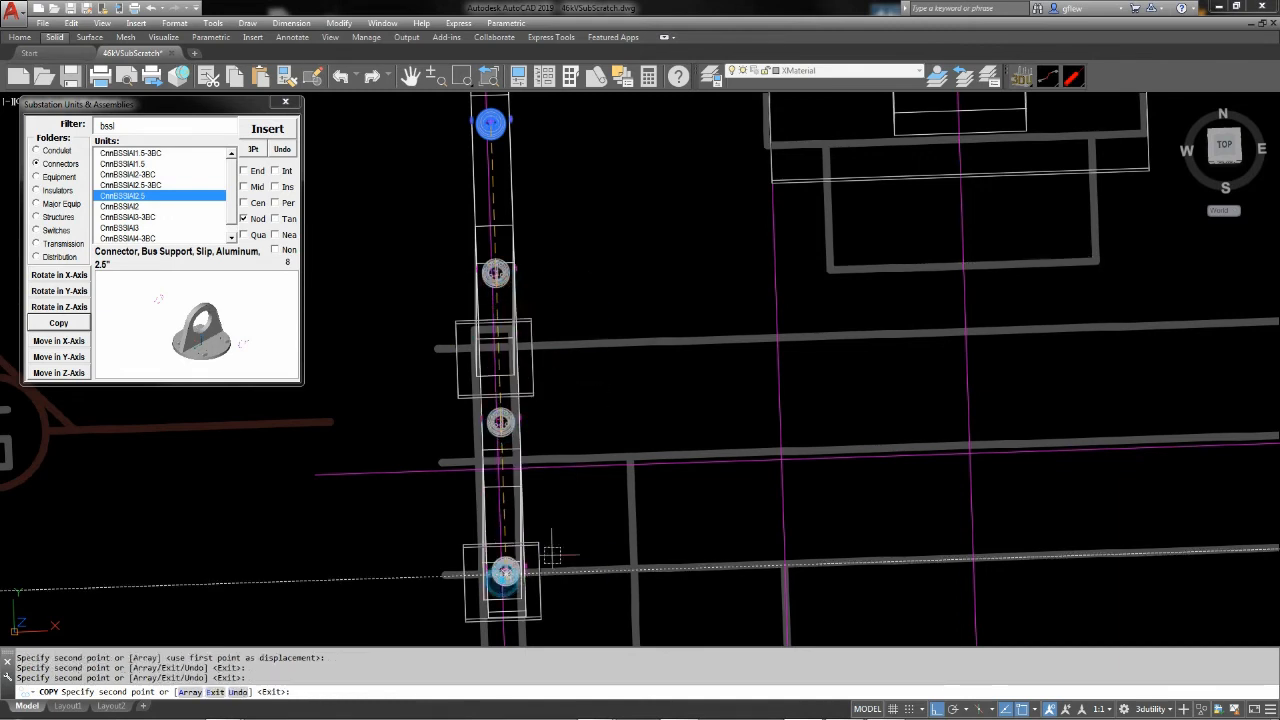
key(Escape)
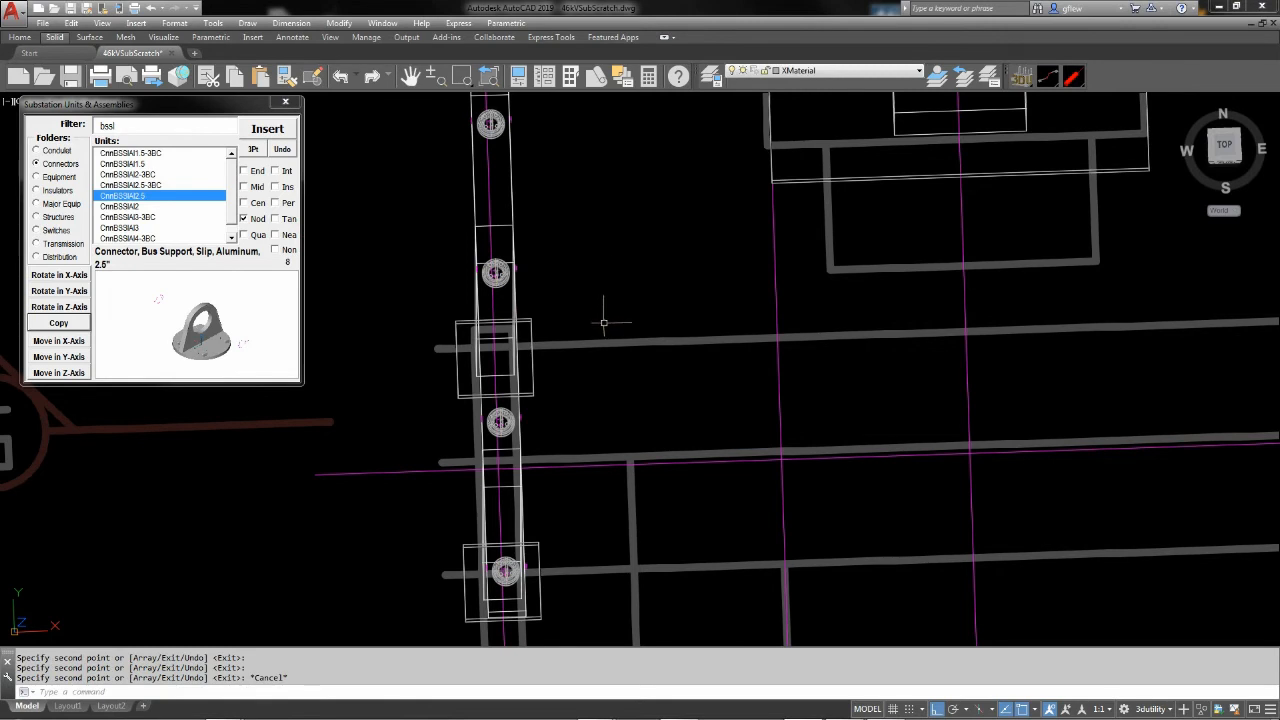
Copy the western pi-structure with all its insulators and connectors to the easternmost structure outline on row G
text(z)
key(Return)
text(p)
key(Return)
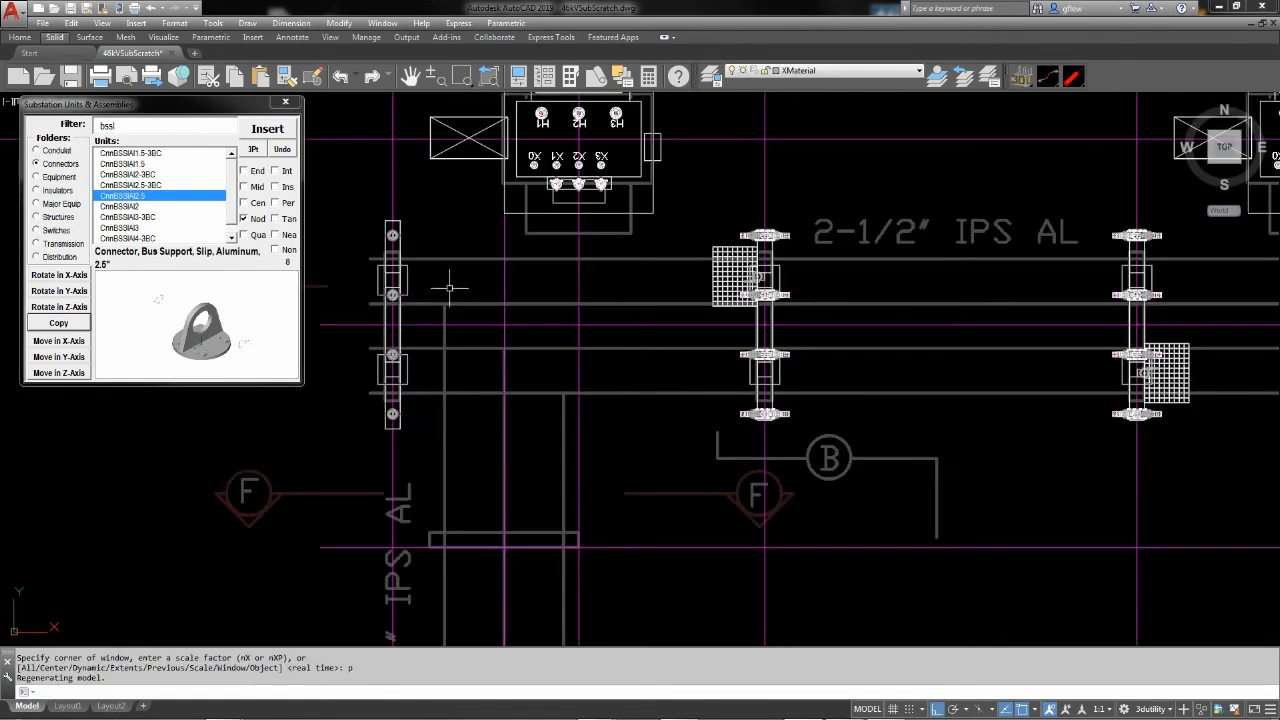
click(369, 432)
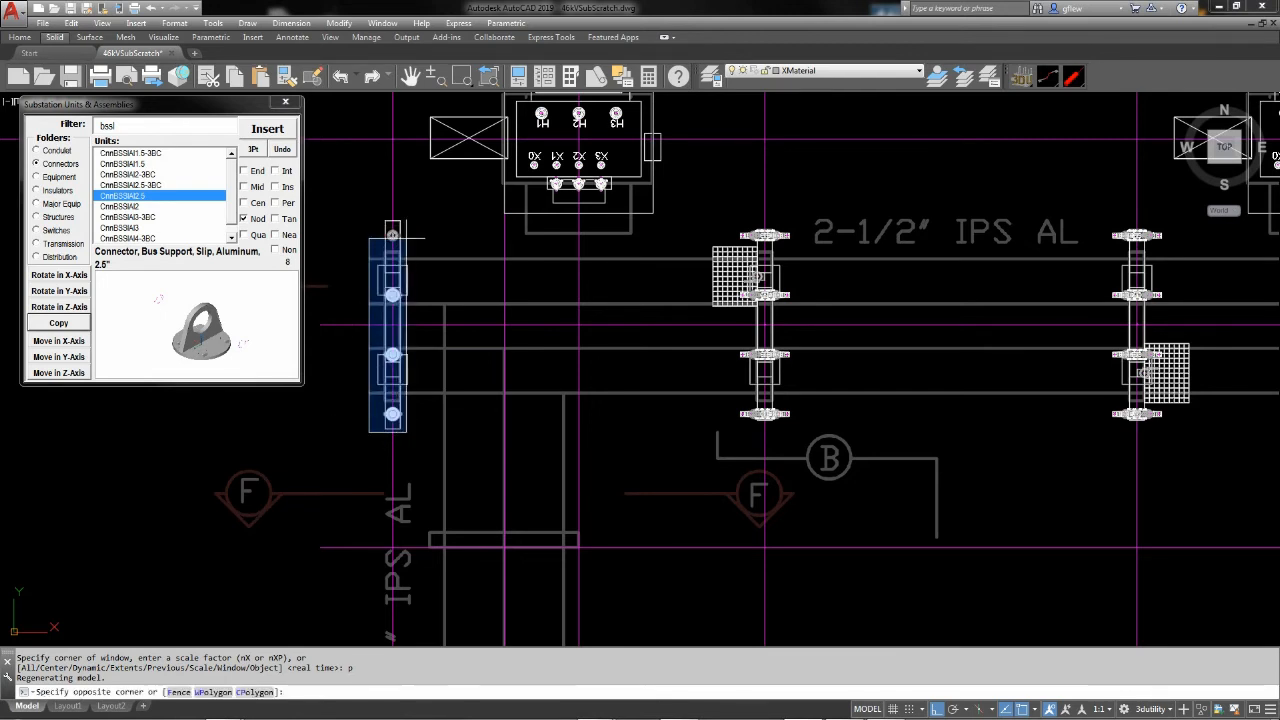
click(407, 224)
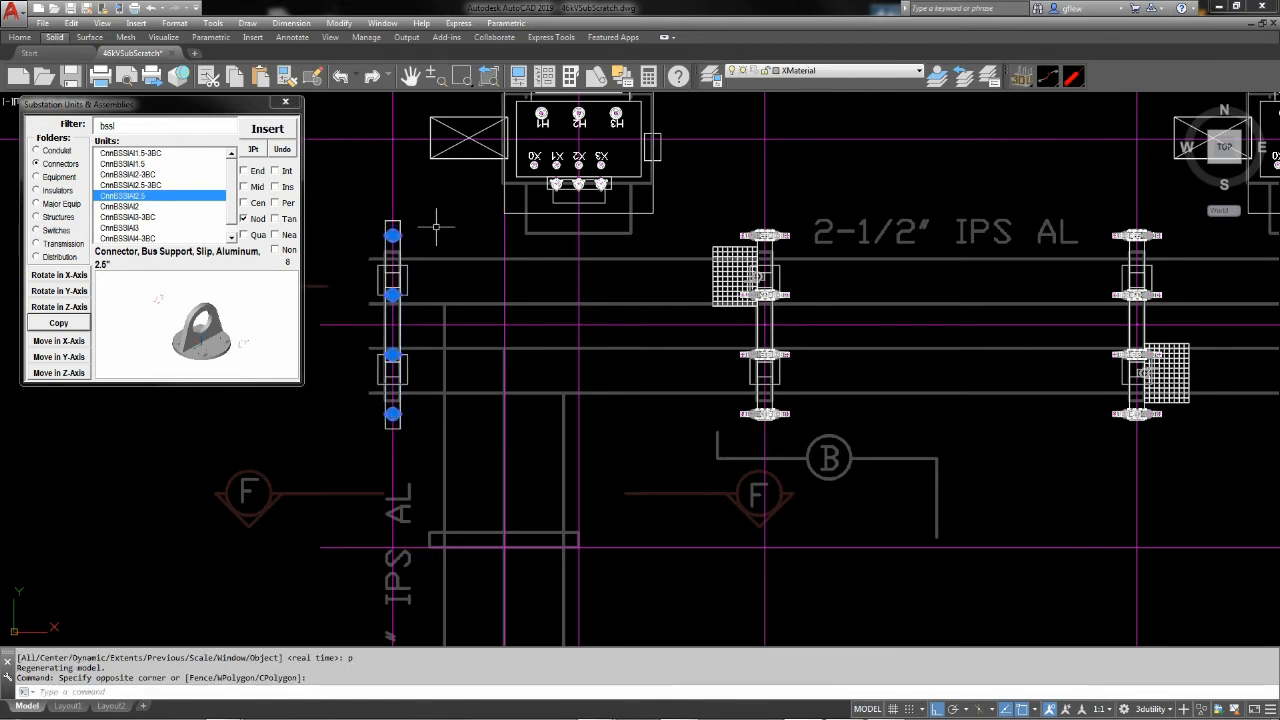
click(408, 281)
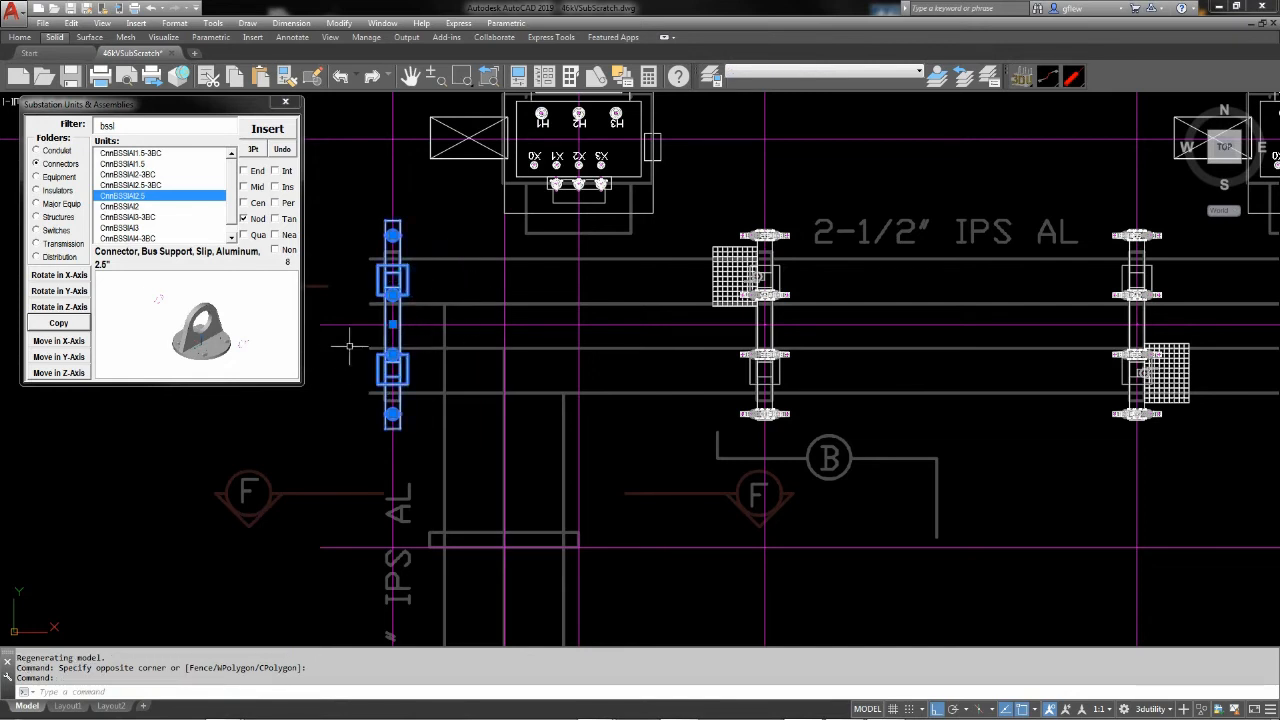
click(59, 323)
middle_drag(904, 323, 413, 364)
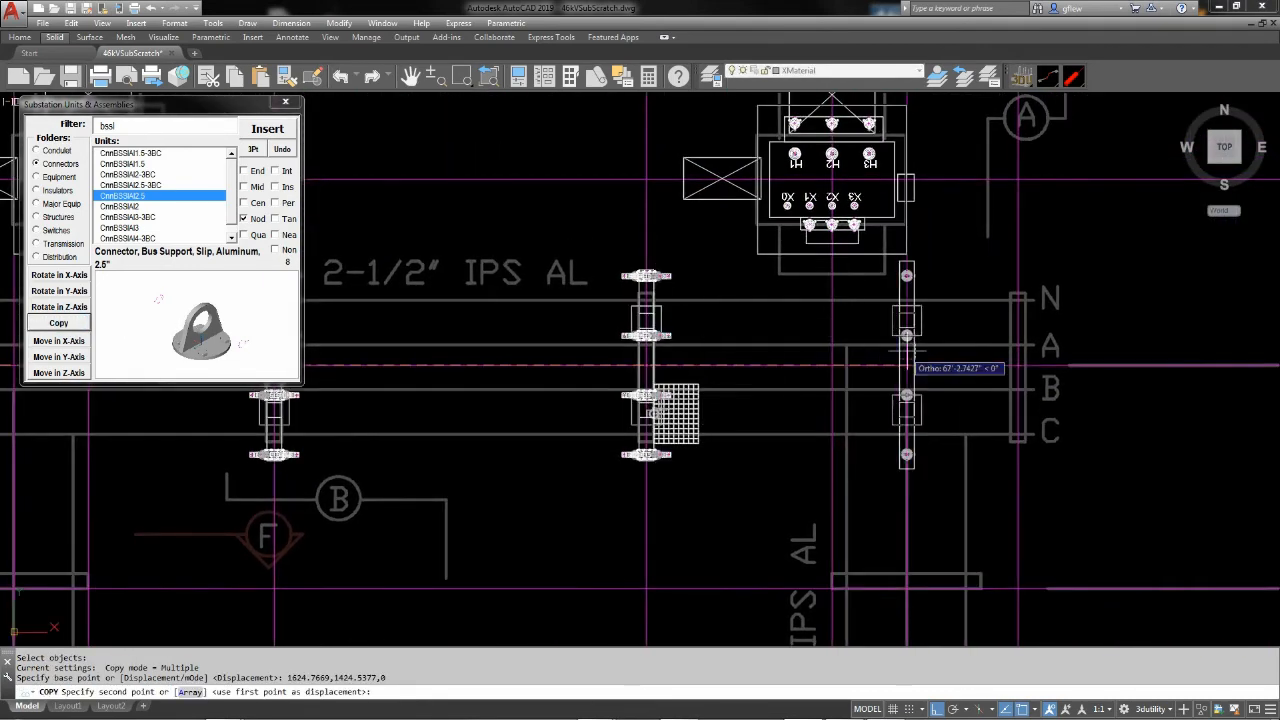
click(1018, 366)
key(Escape)
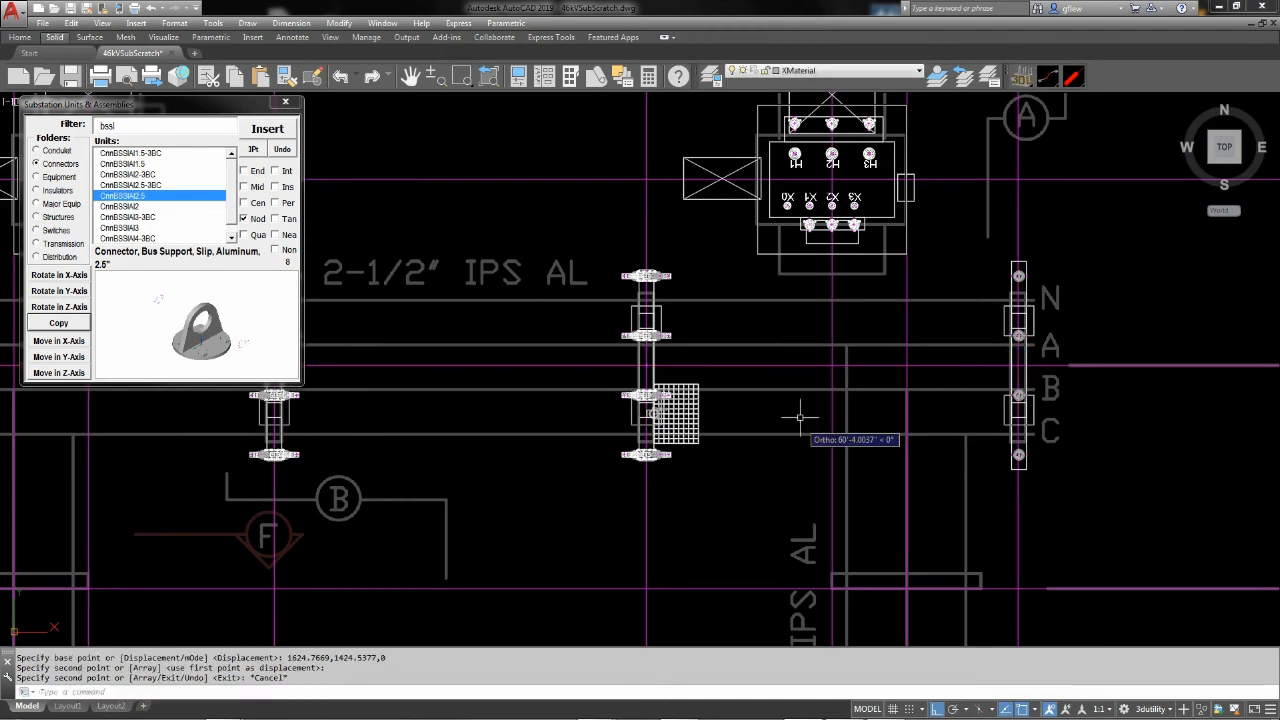
Insert the 15kV voltage regulator structure assembly AssStrVRT1001 at the centerline intersection of the western outline 15' south of row G
scroll(826, 377, down, 5)
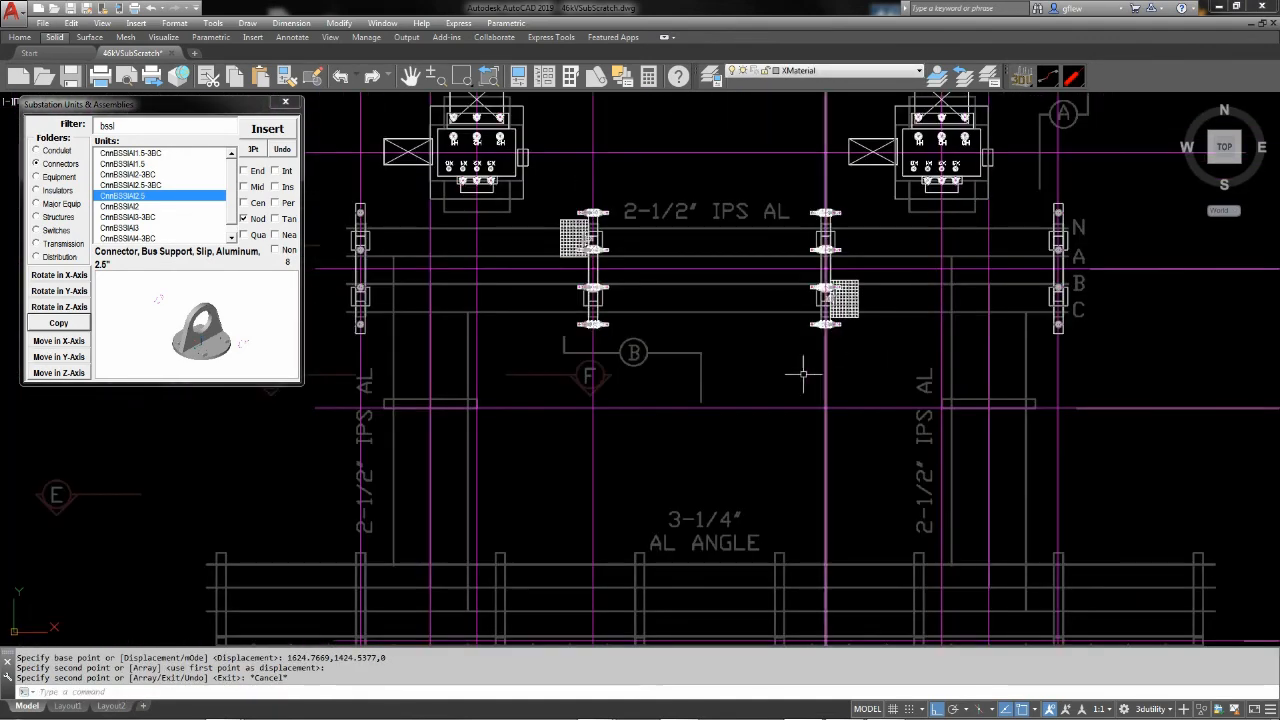
middle_drag(564, 295, 568, 292)
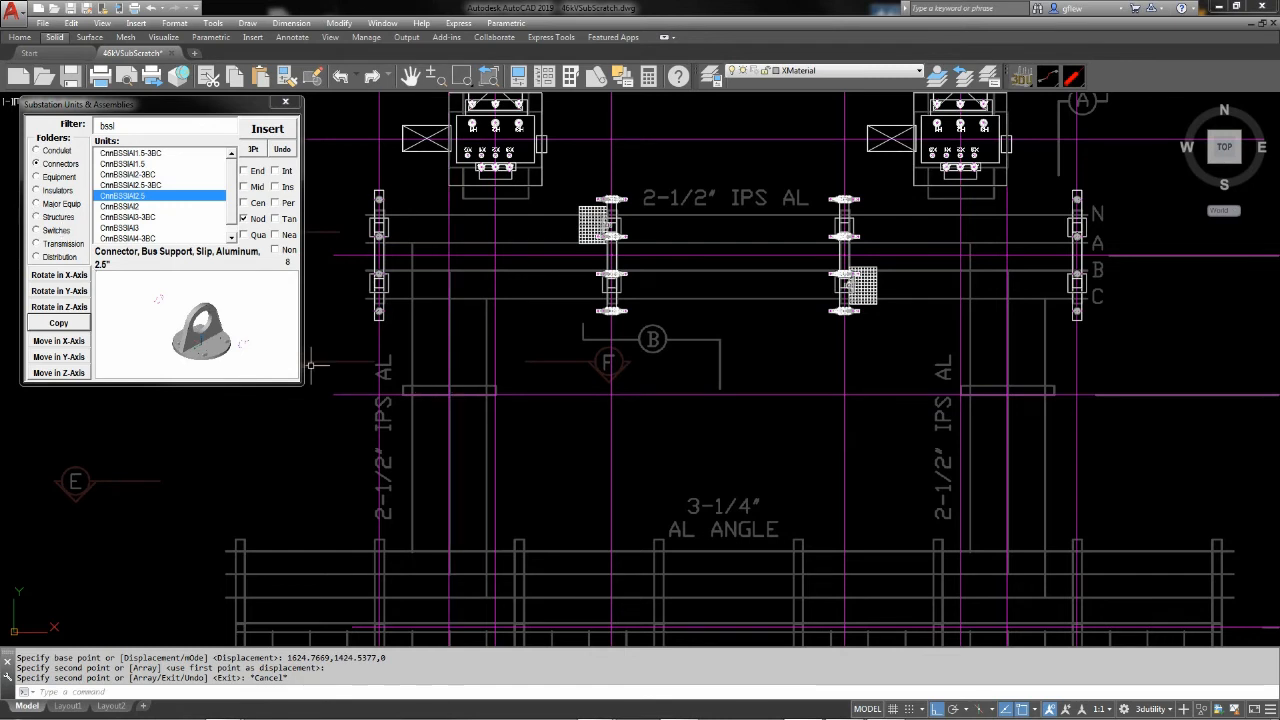
click(240, 334)
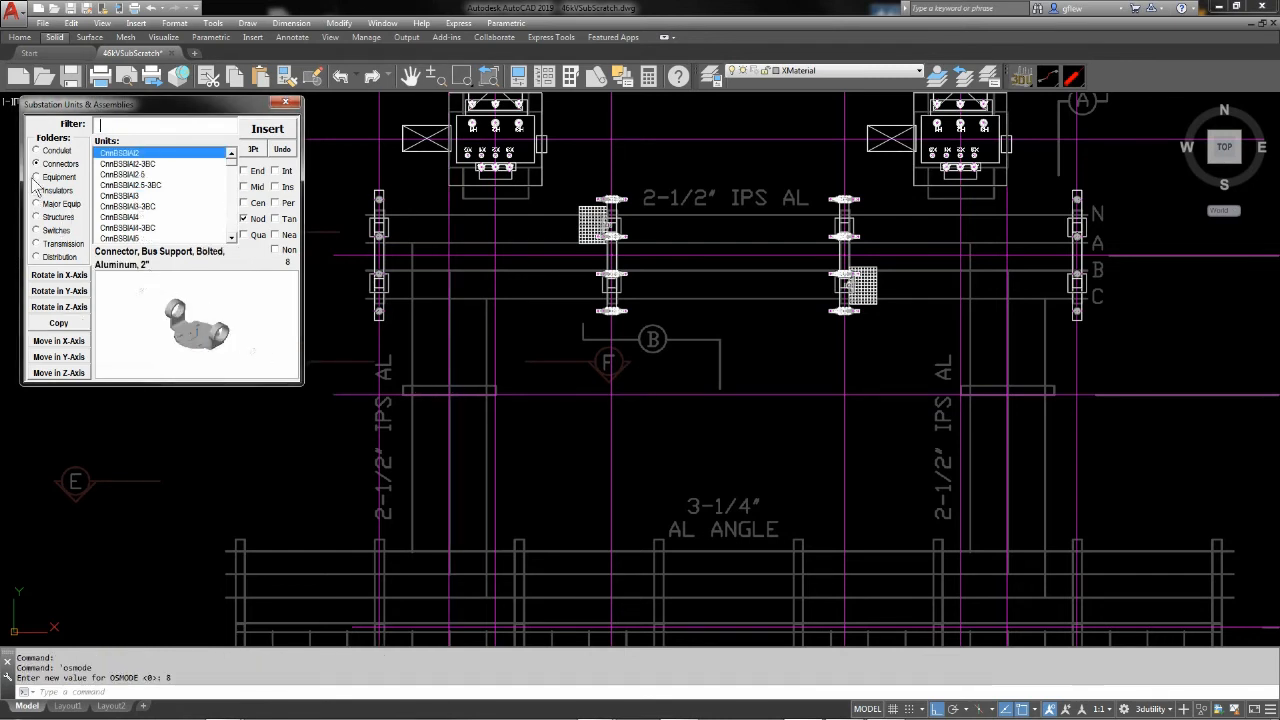
click(37, 217)
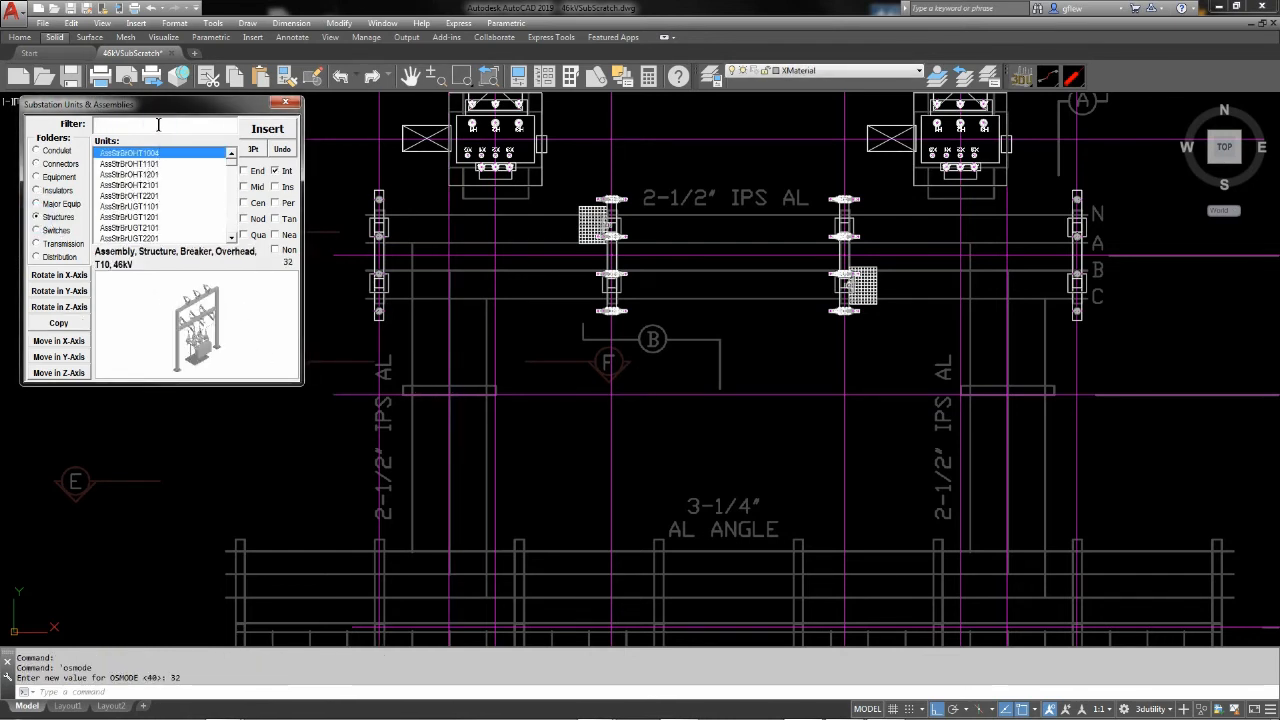
click(159, 123)
text(vr)
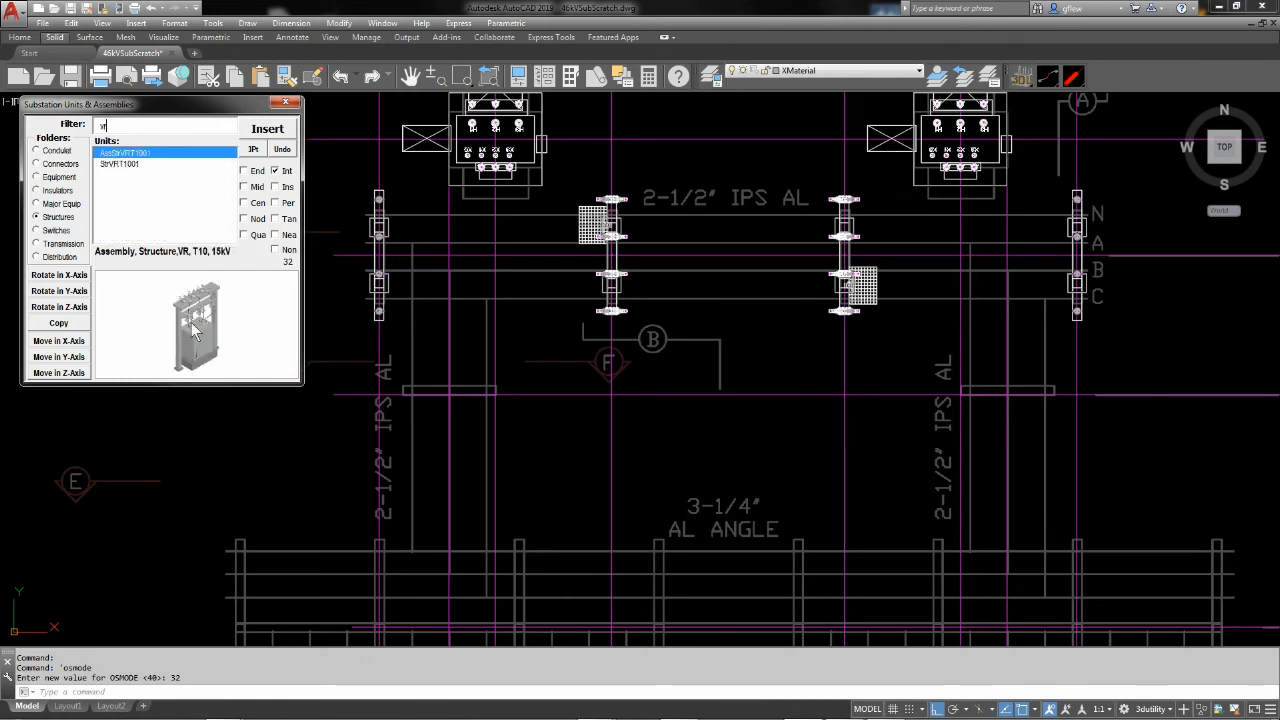
click(277, 138)
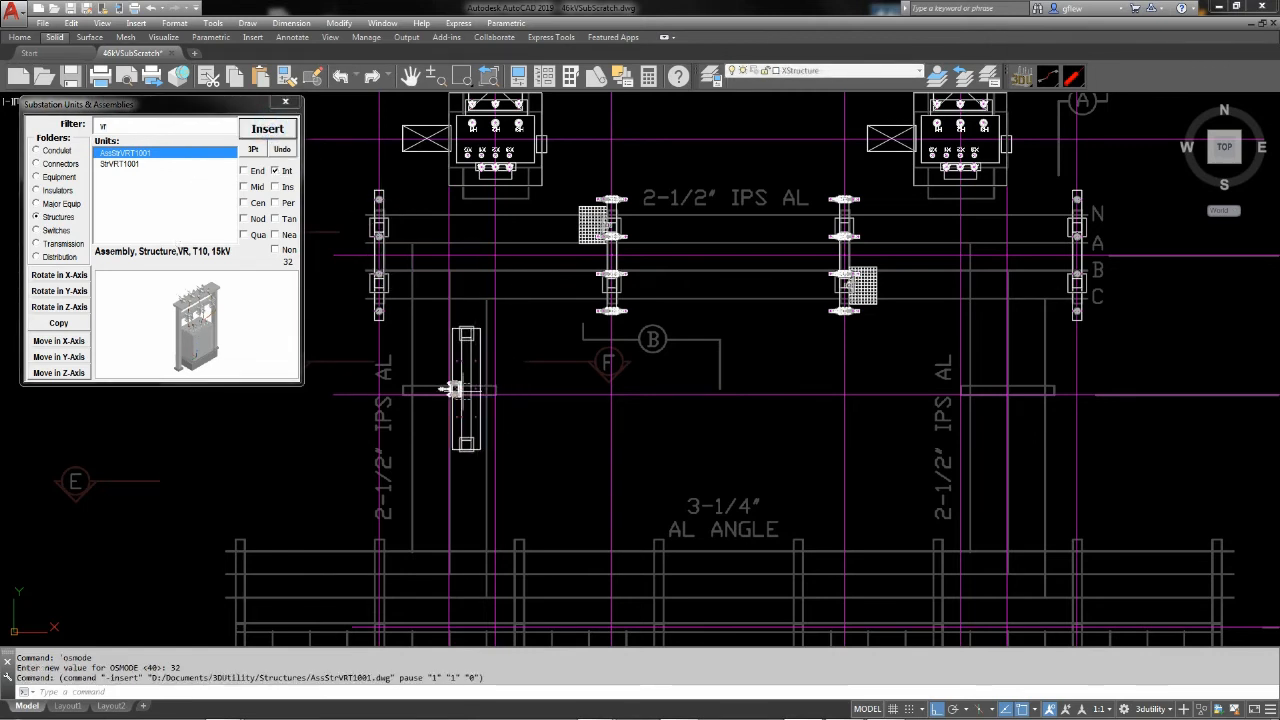
click(449, 392)
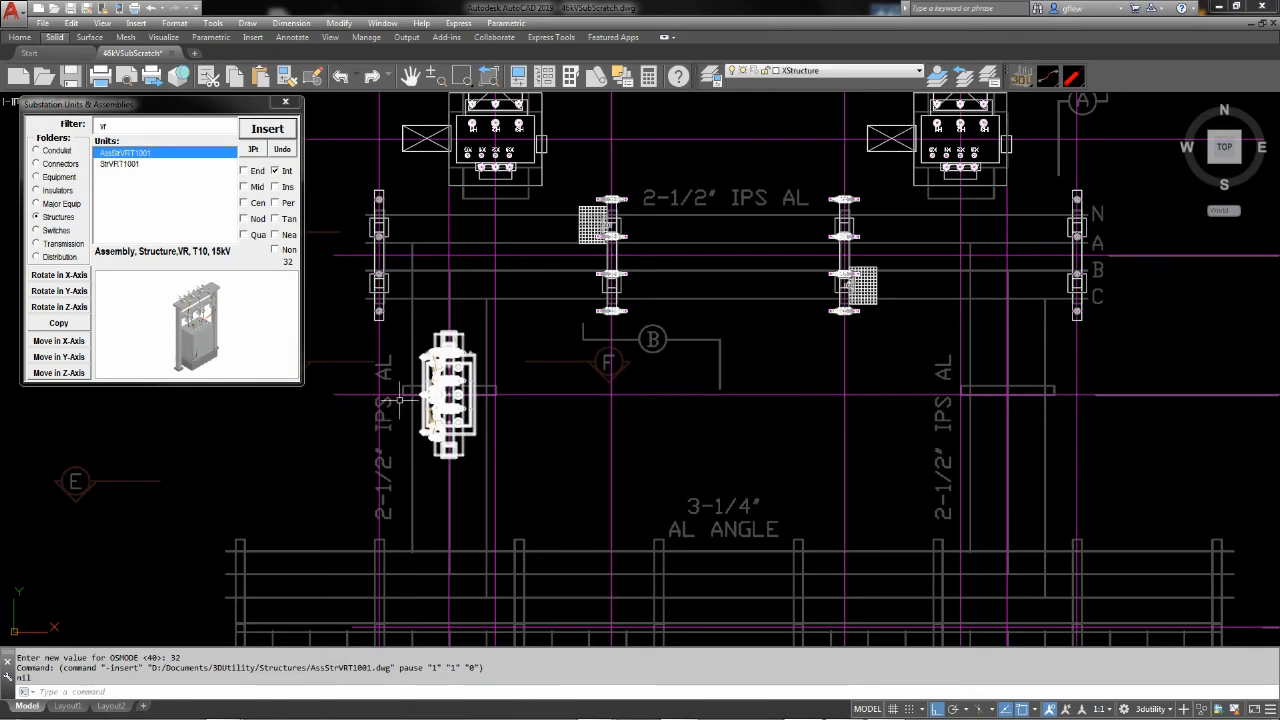
Rotate the new regulator structure a quarter turn in the Z-axis so its frame runs east-west
click(60, 307)
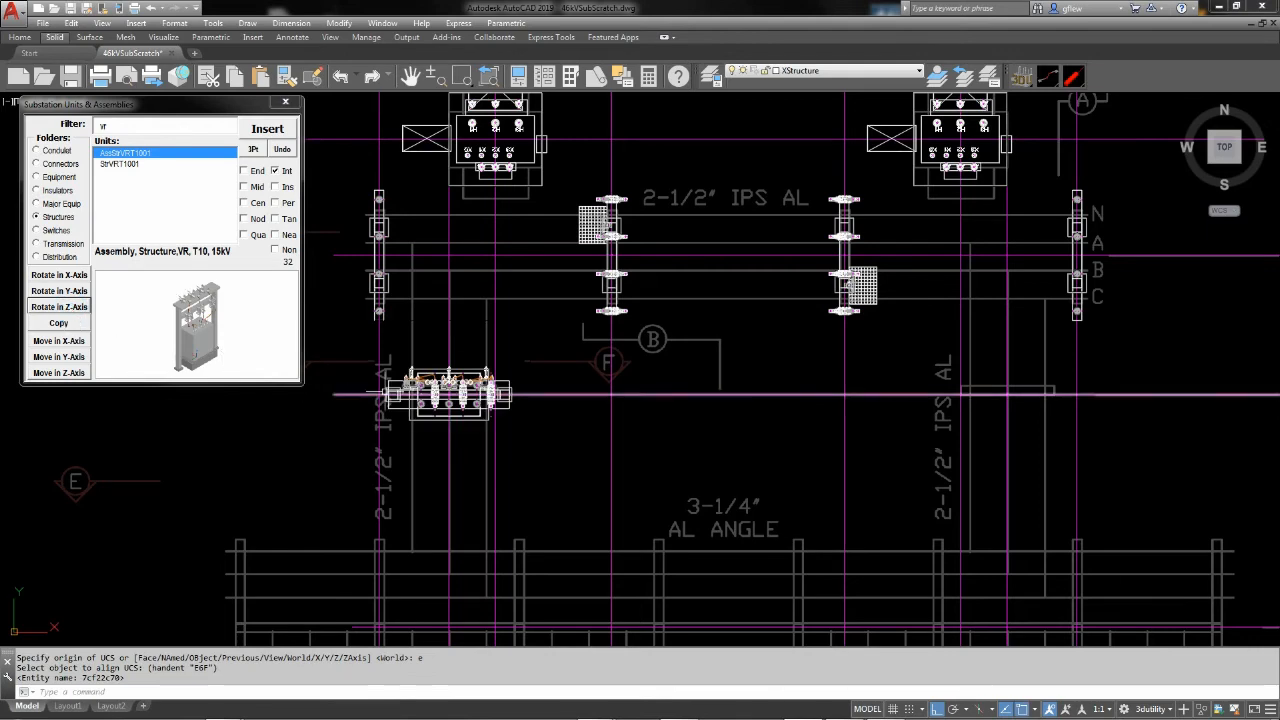
scroll(449, 383, up, 3)
scroll(449, 383, up, 5)
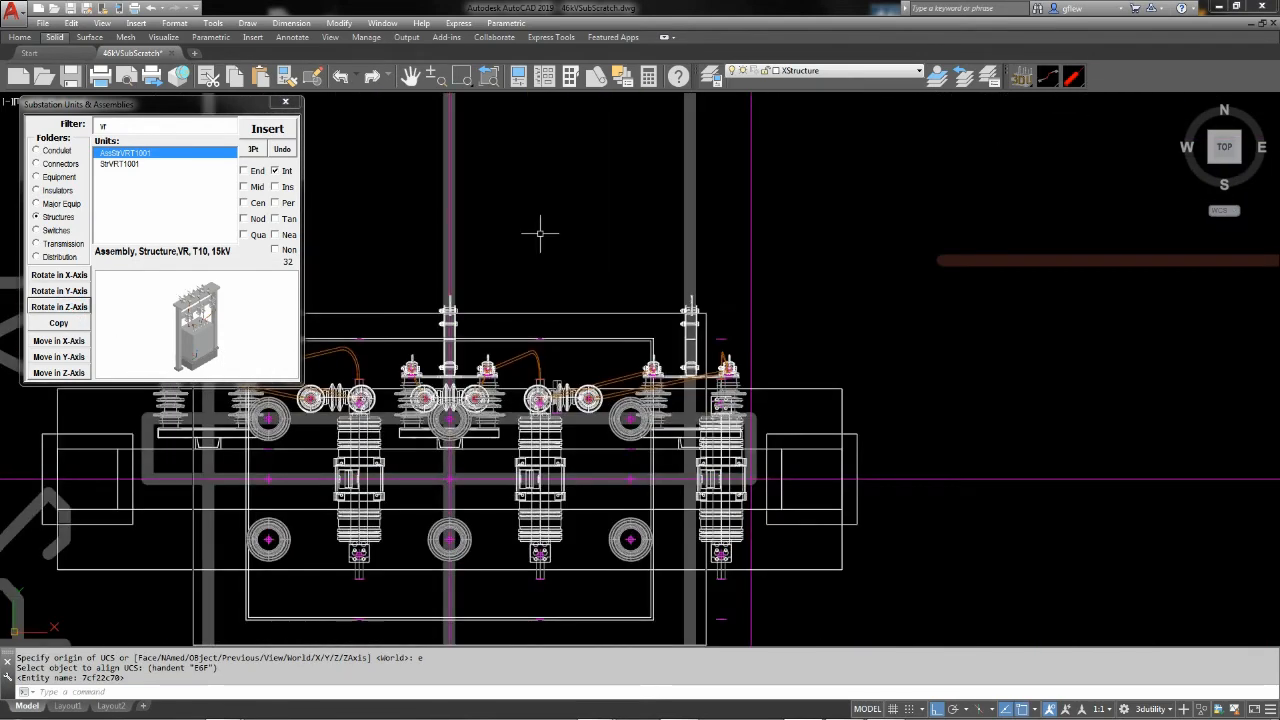
Copy the rotated regulator structure east along its construction line to the matching outline below the eastern transformer
scroll(540, 234, down, 8)
mouse_move(670, 301)
middle_down()
mouse_move(492, 382)
mouse_move(450, 383)
middle_up()
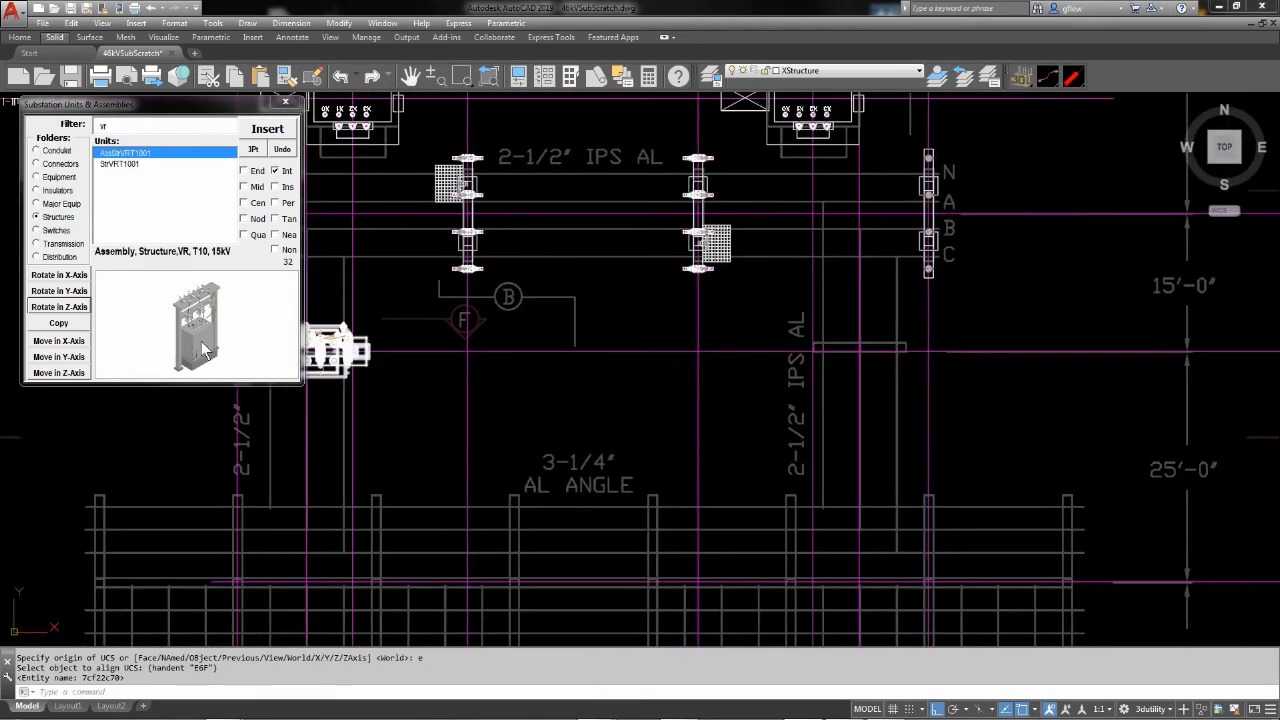
click(58, 324)
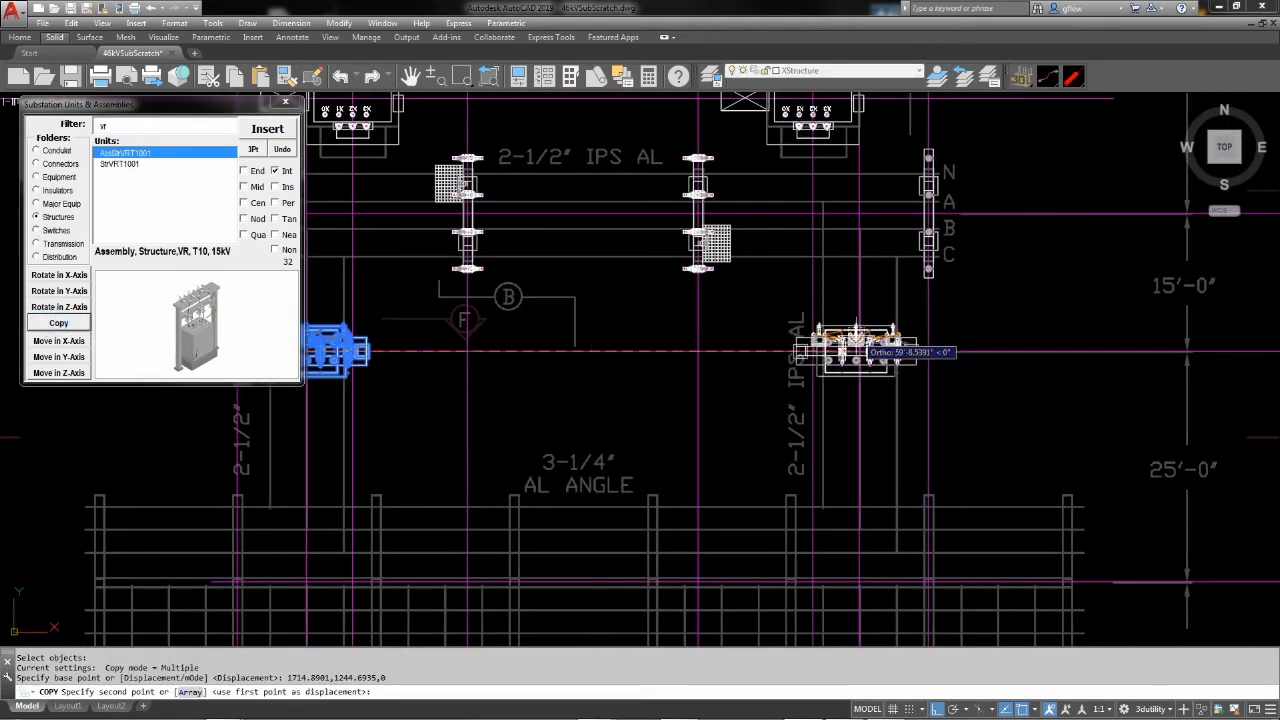
click(803, 350)
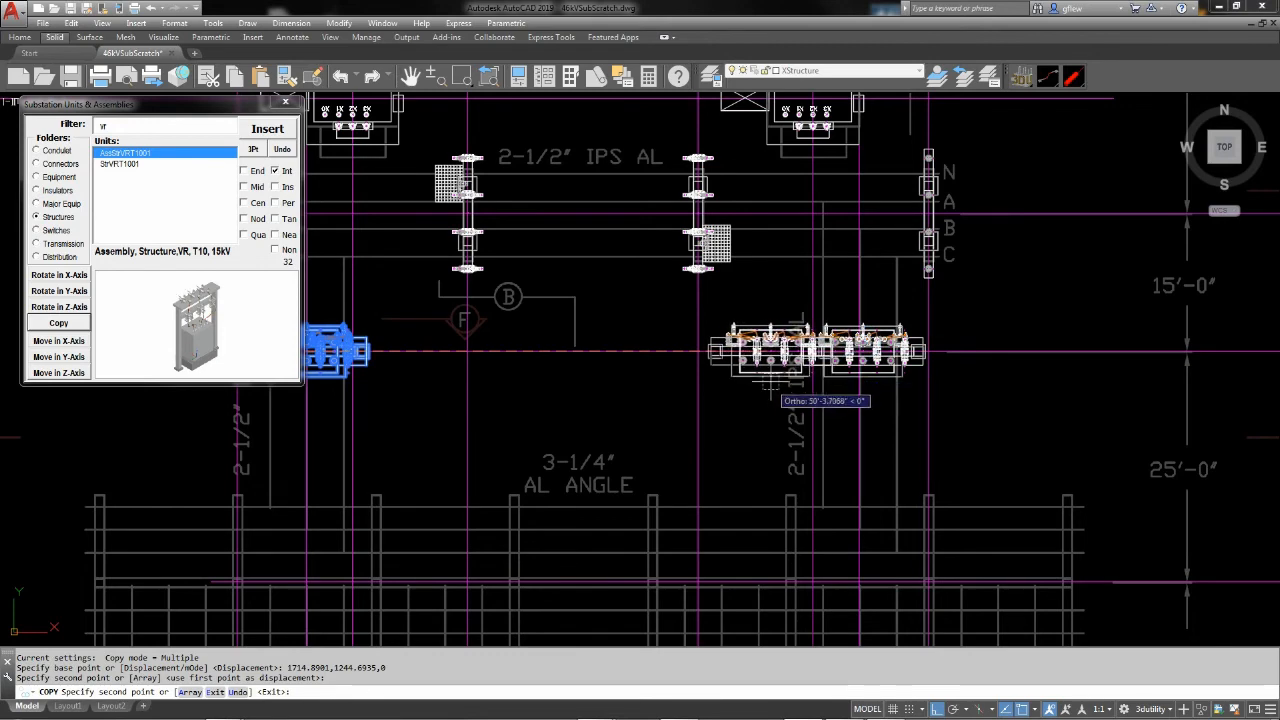
key(Escape)
Make Construction the current layer and set PDFOSNAP to 1 to allow snapping to the PDF underlay
scroll(757, 368, down, 3)
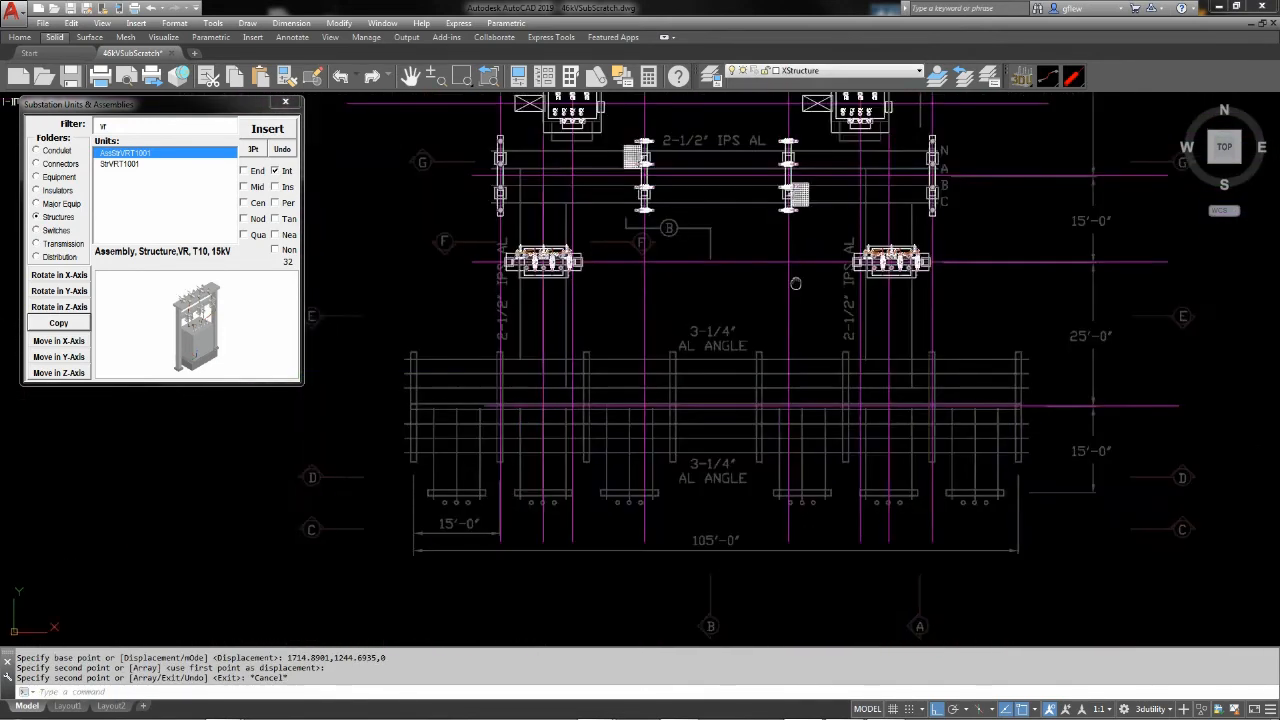
scroll(710, 335, up, 1)
scroll(530, 470, down, 1)
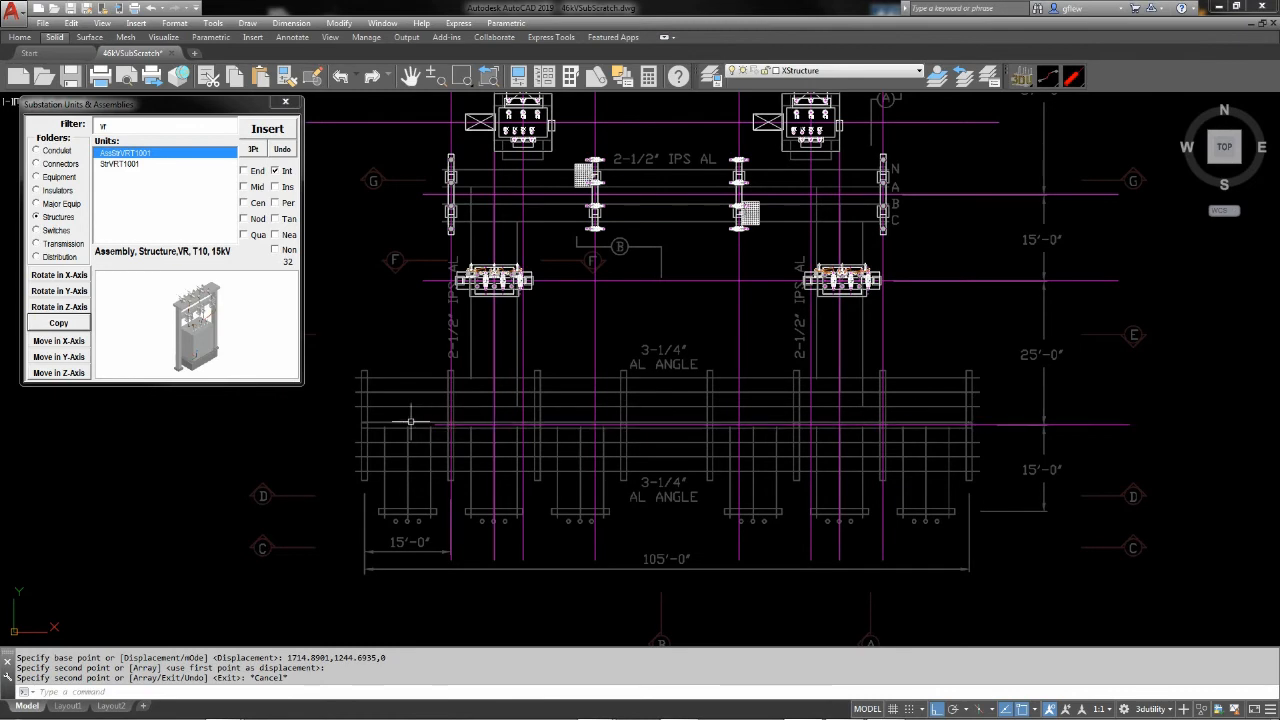
scroll(900, 425, up, 2)
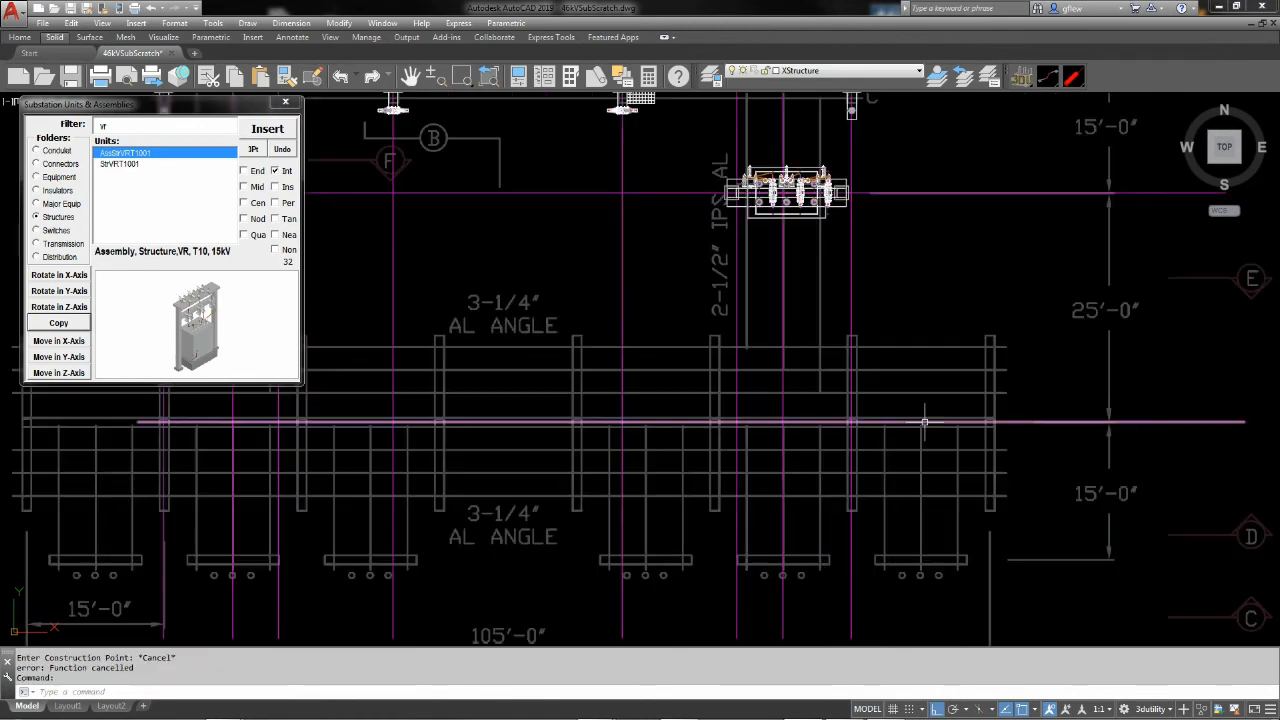
click(872, 74)
click(811, 104)
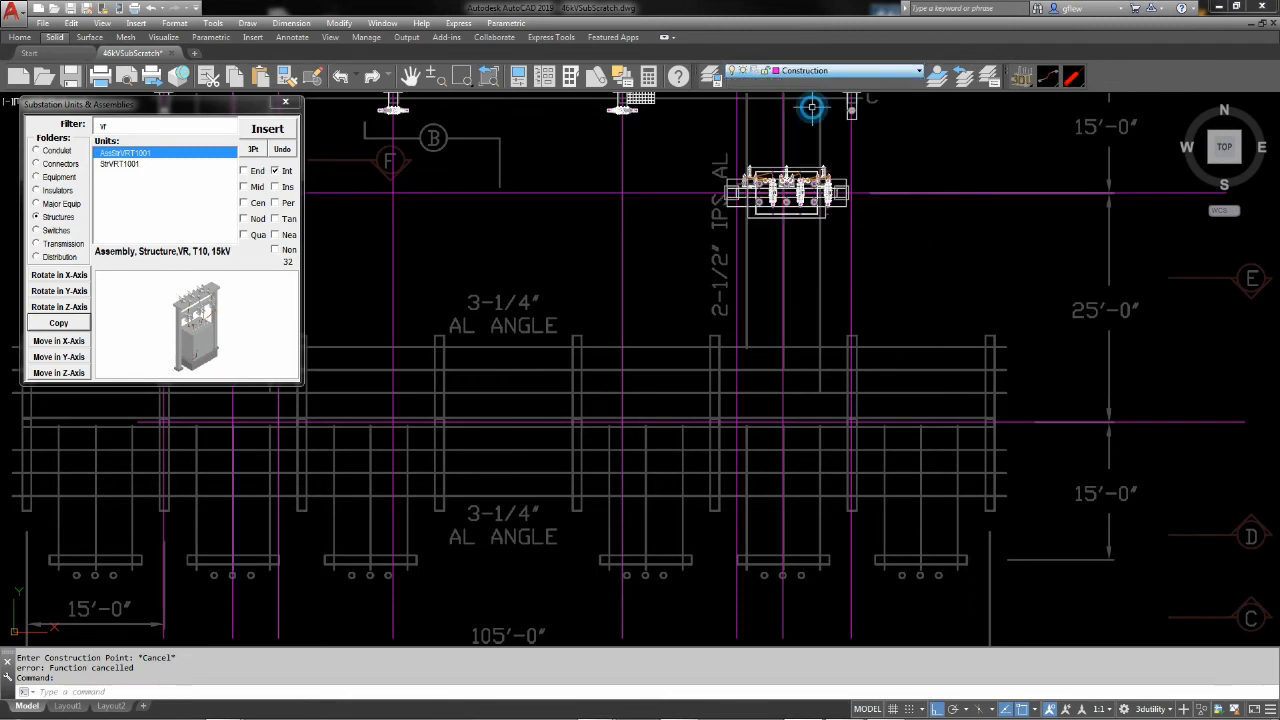
mouse_move(956, 347)
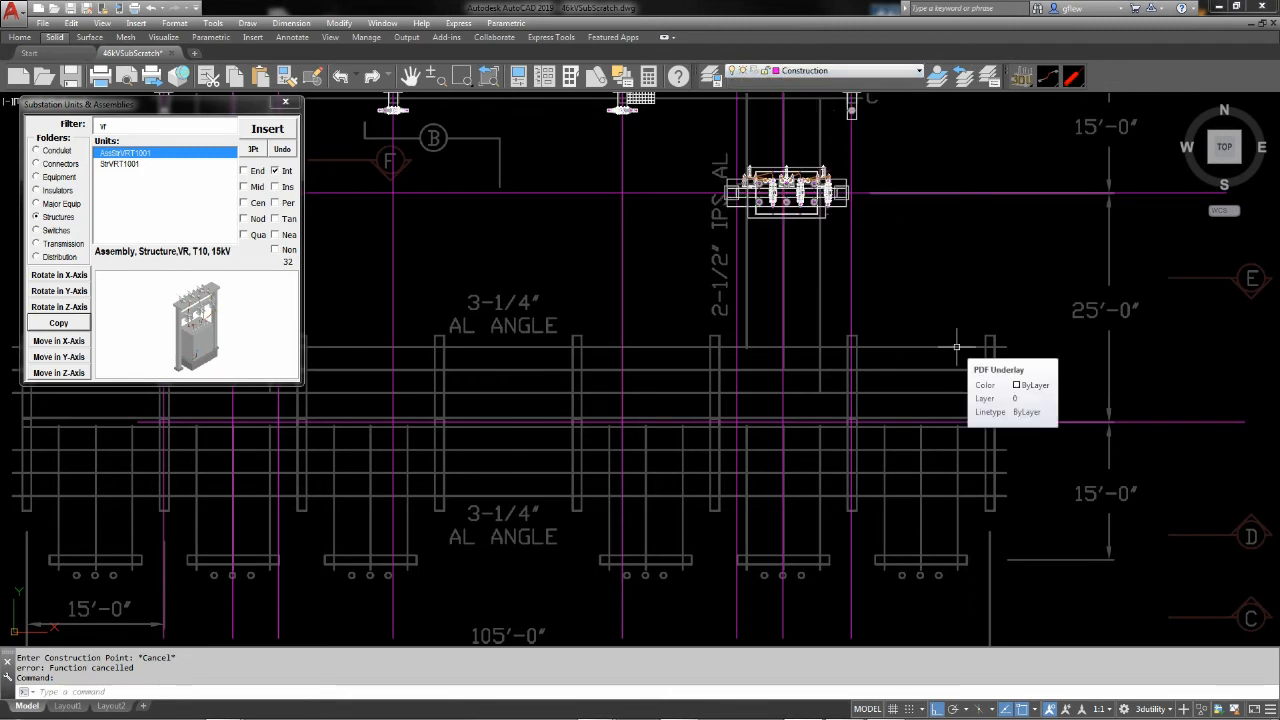
text(pdfosnap)
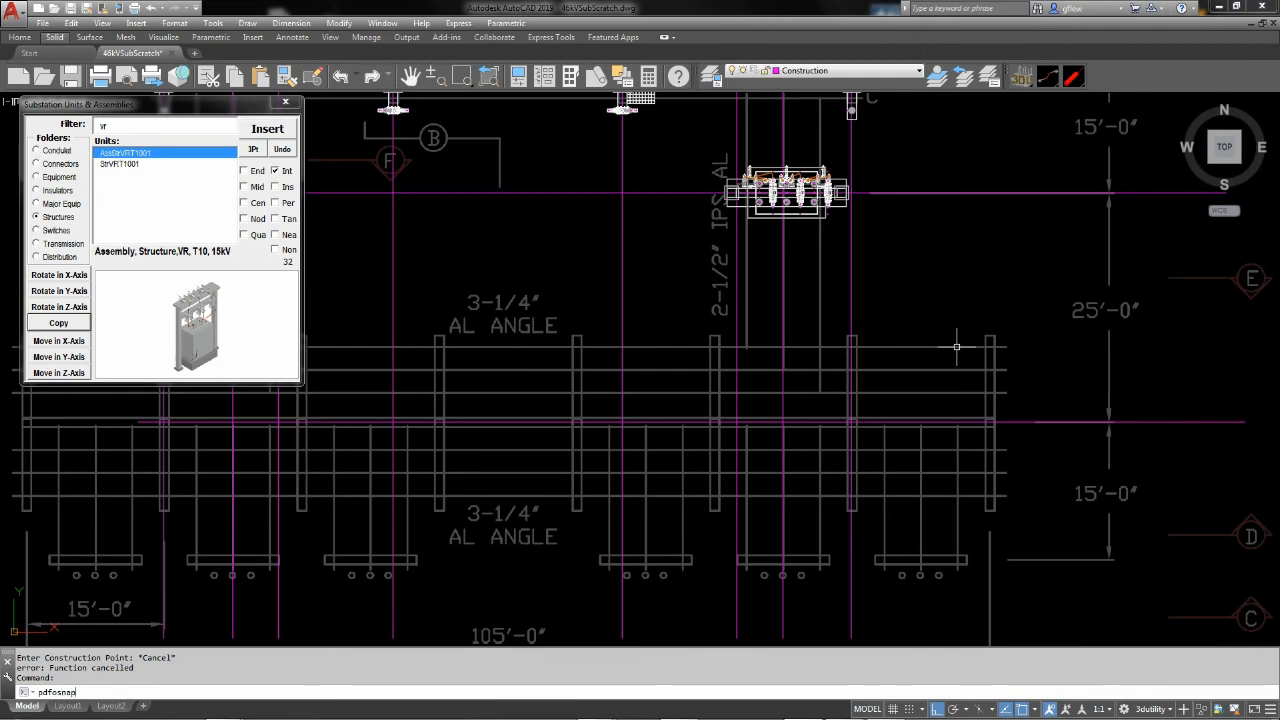
key(Return)
text(1)
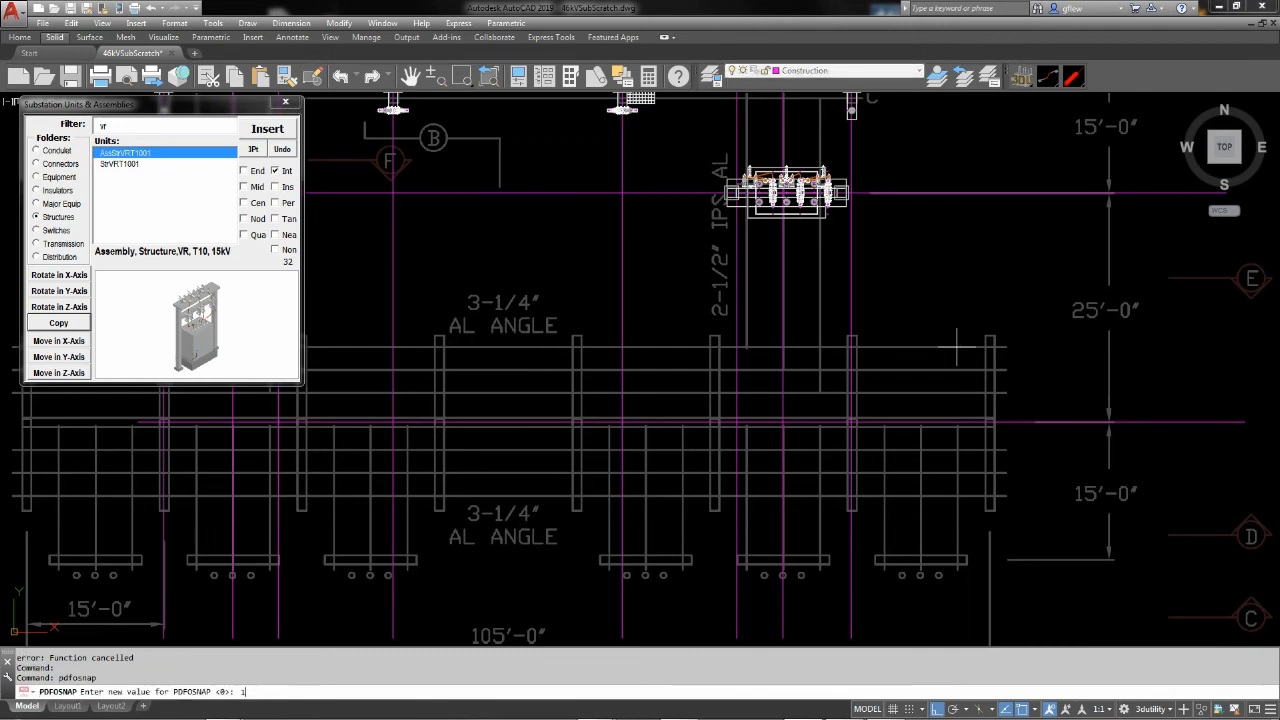
key(Return)
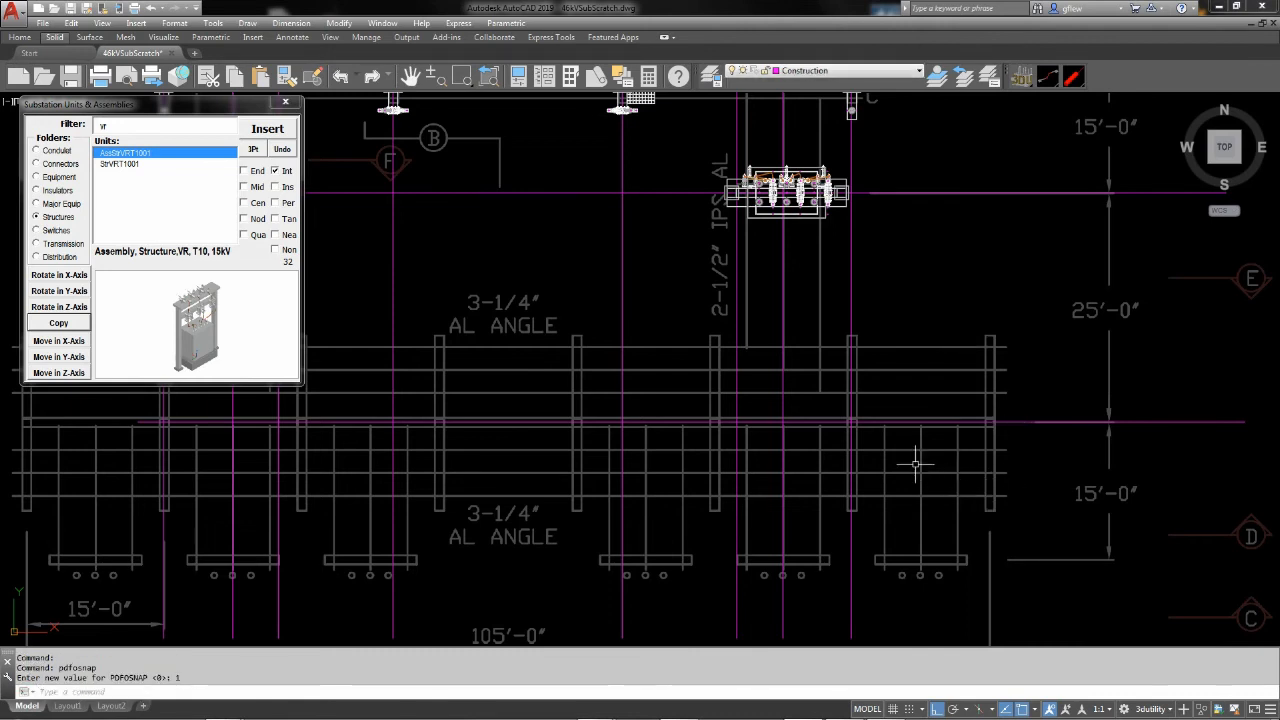
Draw a vertical construction line with RULEY through the center of the easternmost 15'-wide feeder bay
text(rueey)
key(Return)
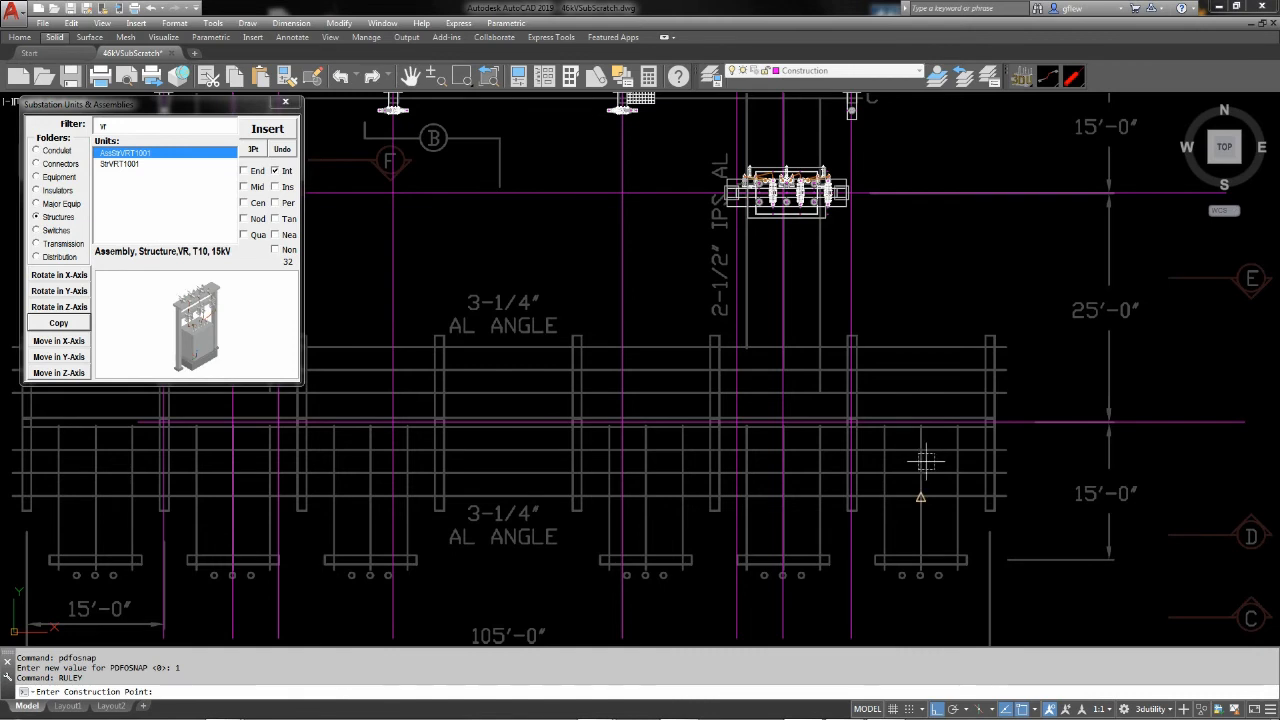
click(925, 461)
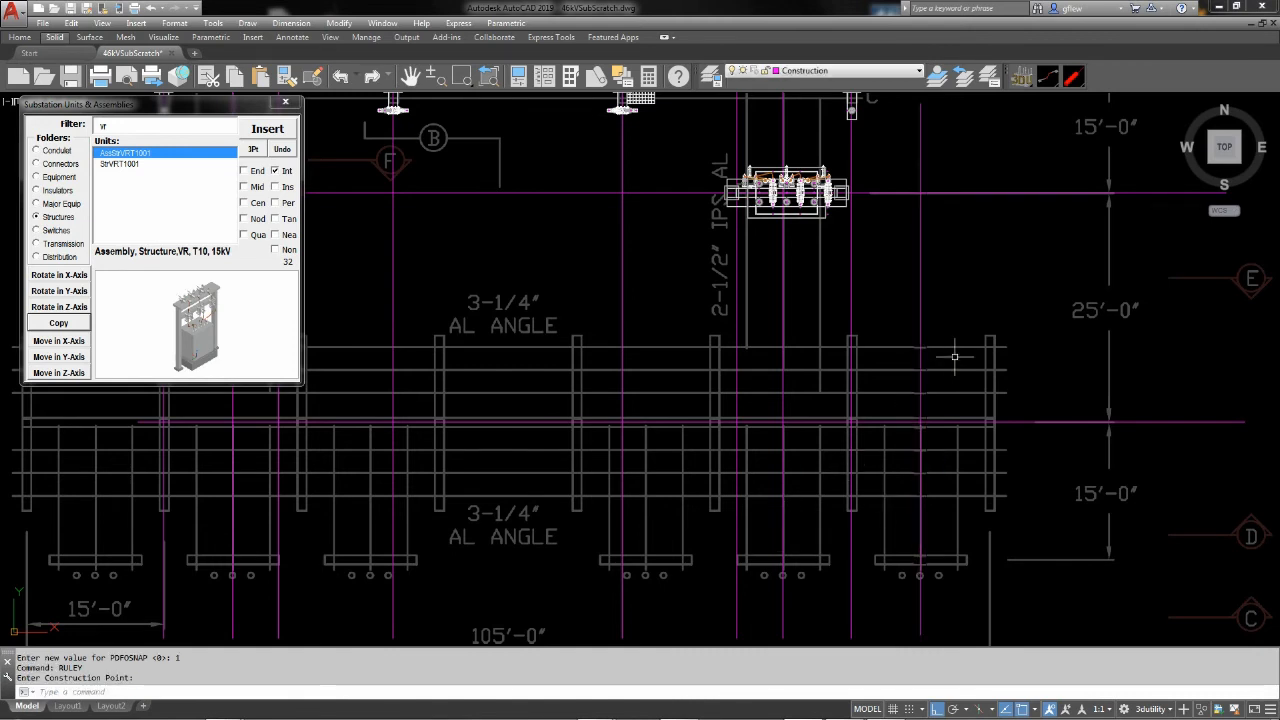
key(Escape)
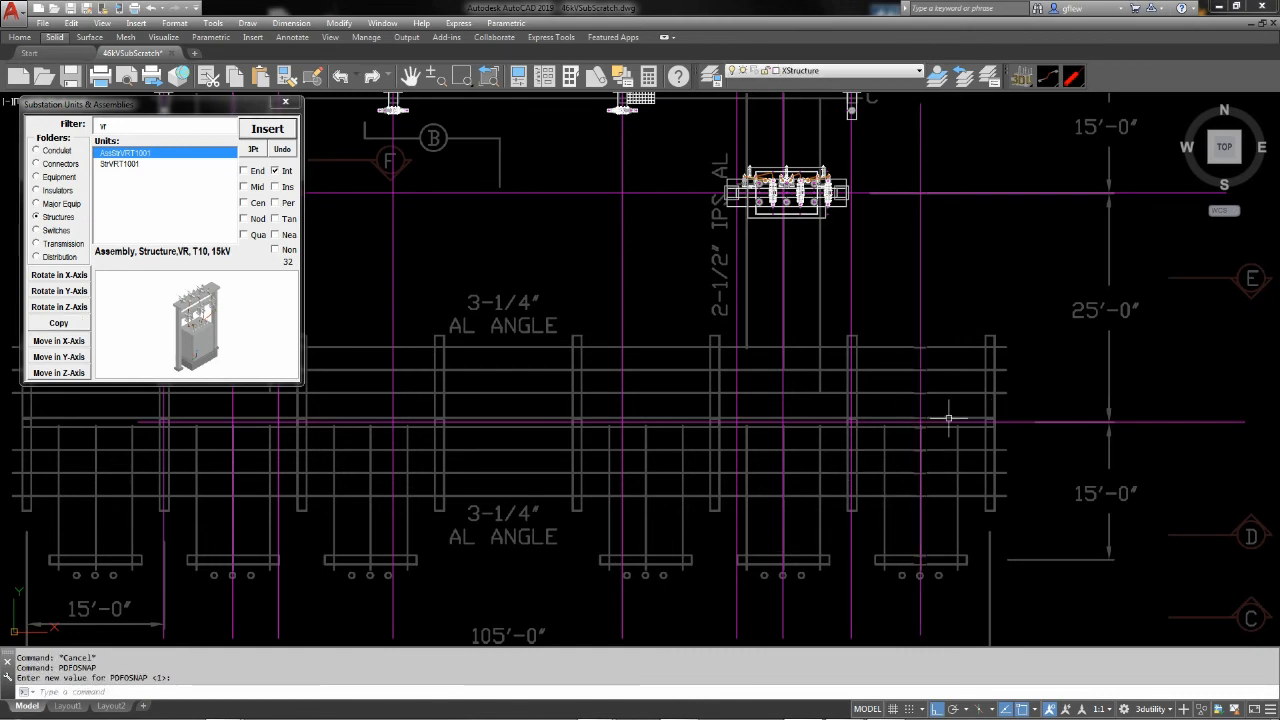
Set PDFOSNAP to 0 to stop snapping to the PDF underlay
click(107, 690)
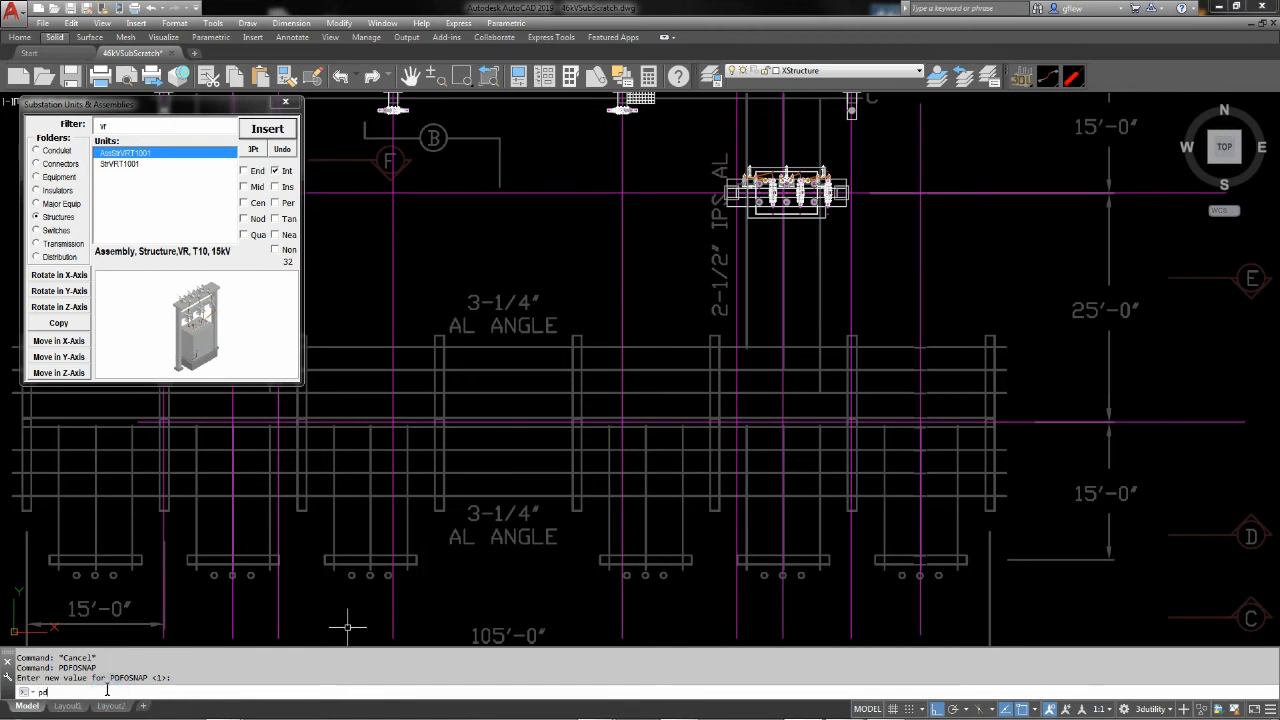
text(pdfosnap)
key(Return)
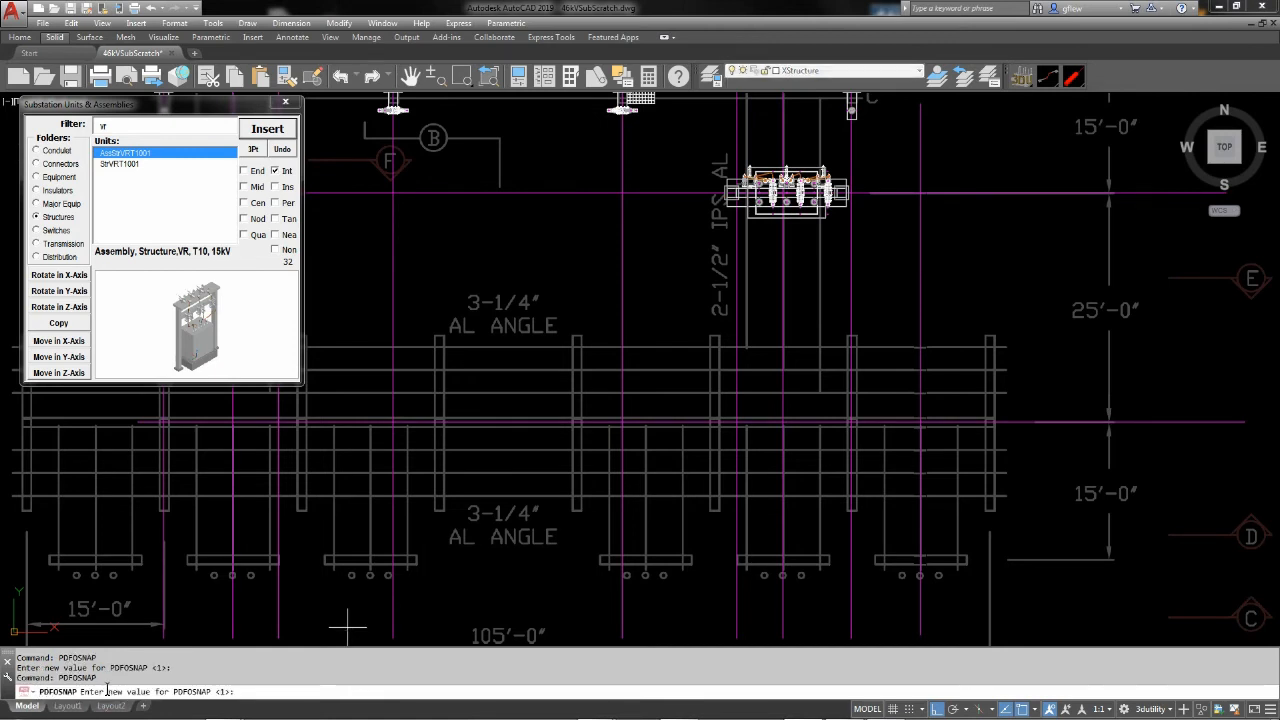
text(0)
key(Return)
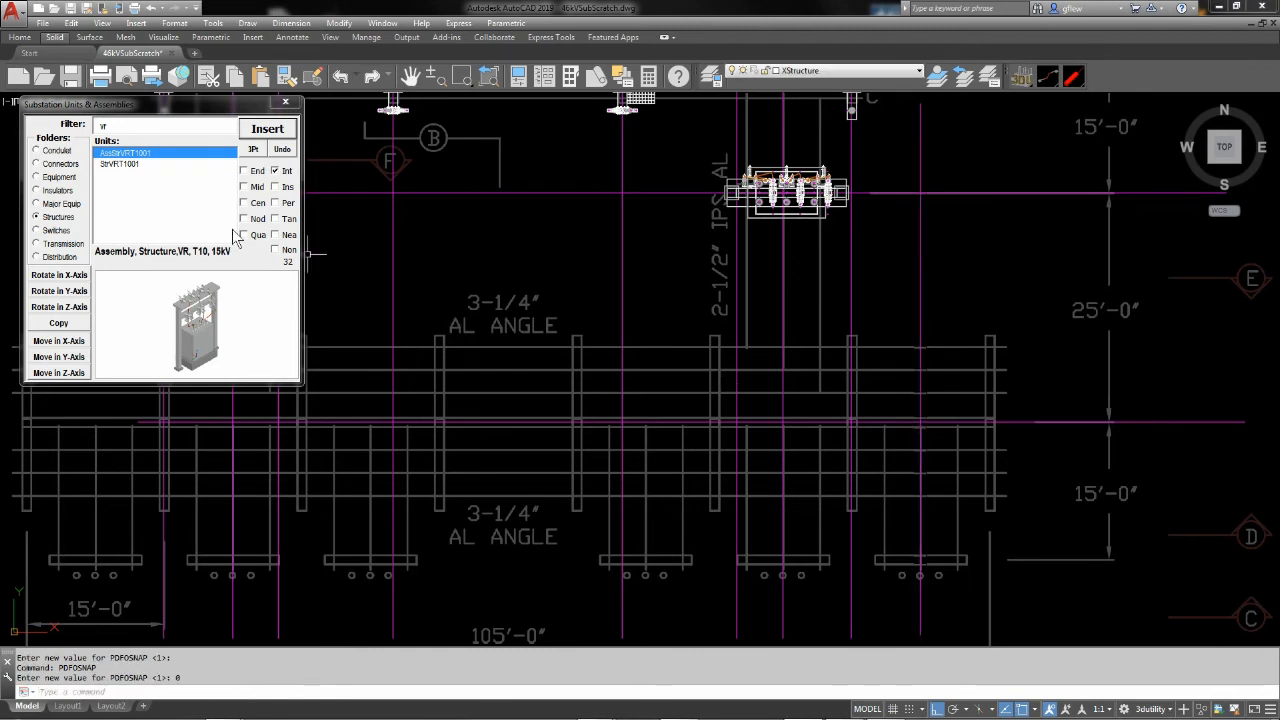
Insert underground breaker assembly AssStrBrUGT3301 at the construction-line intersection in the easternmost feeder bay and rotate it a quarter turn in the Z-axis
double_click(122, 128)
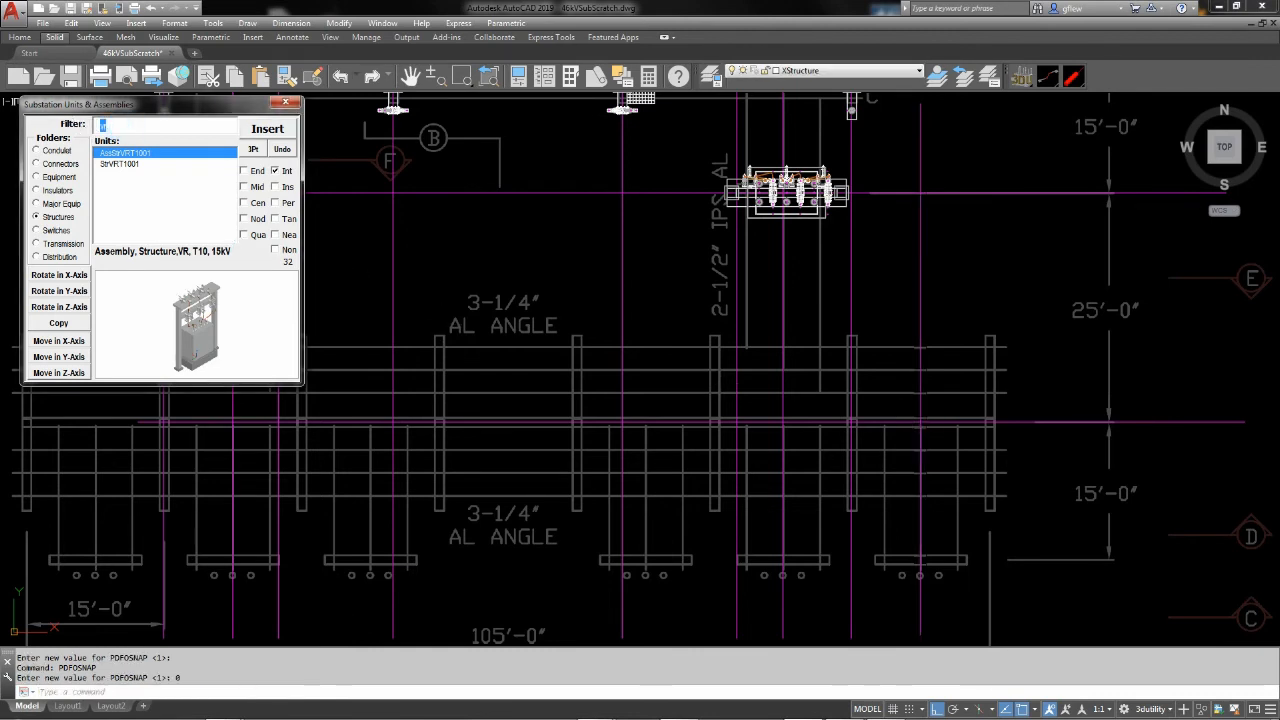
text(br)
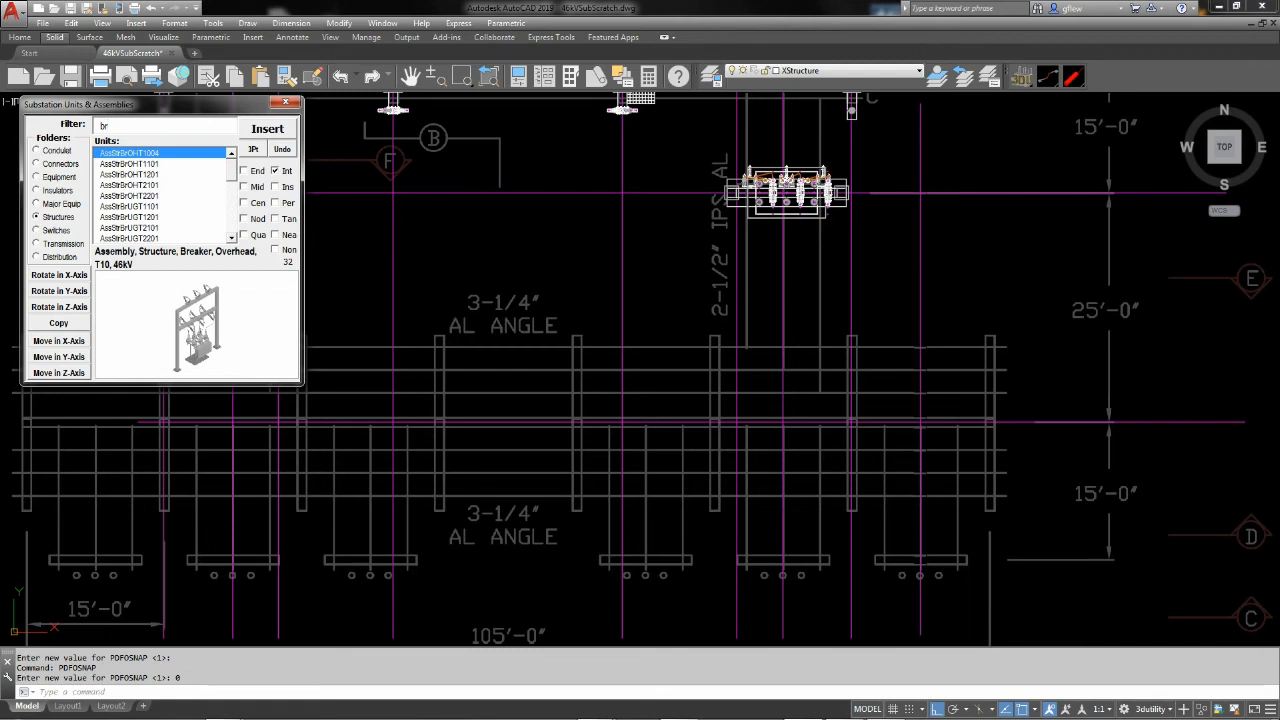
text(ug)
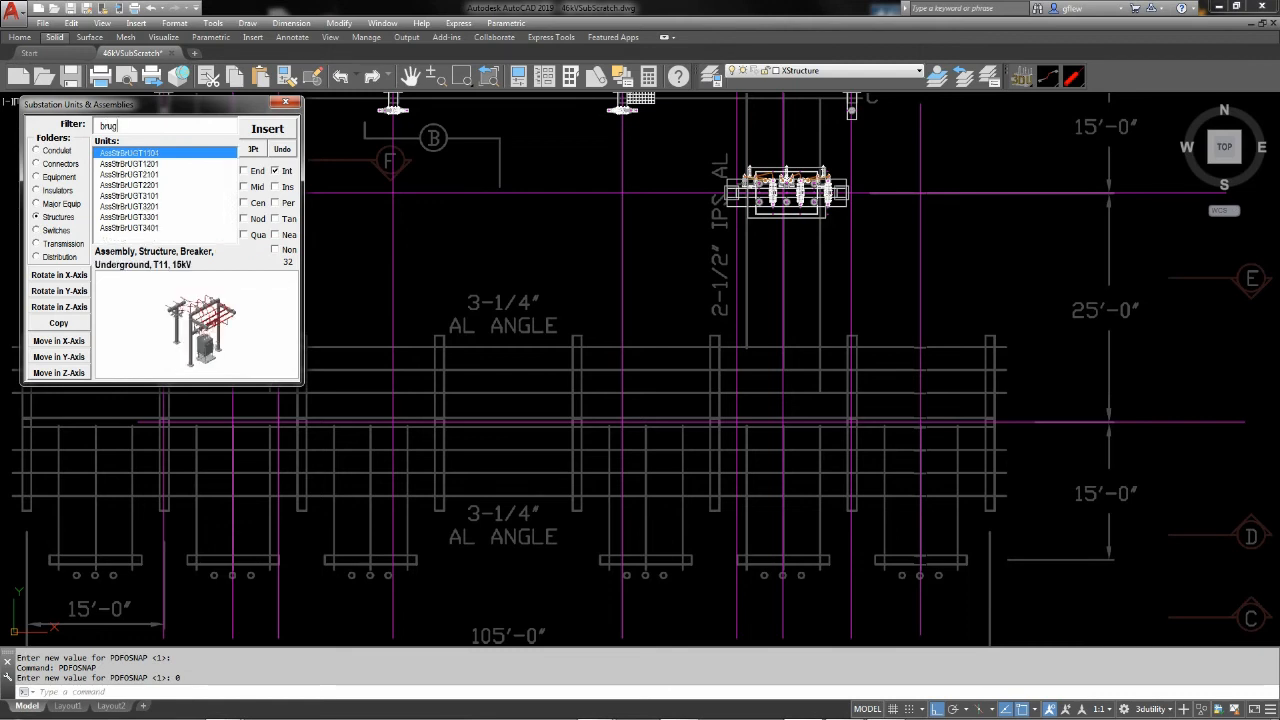
click(142, 196)
click(138, 217)
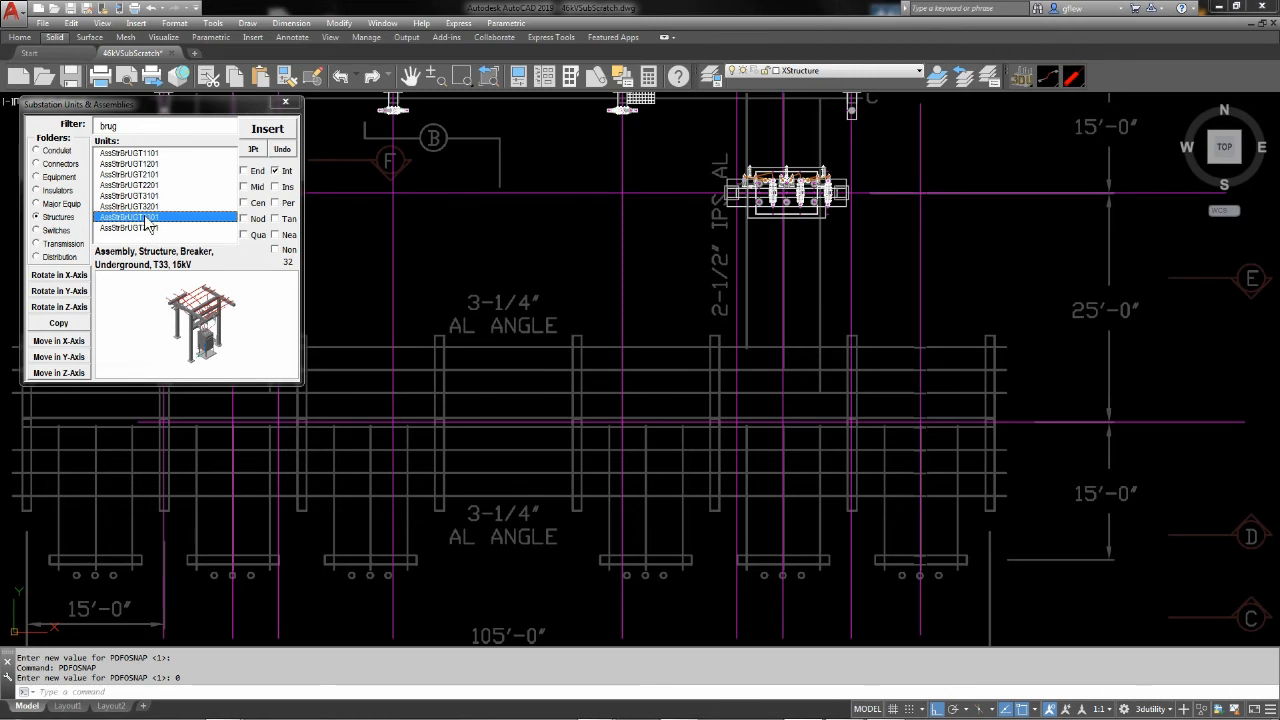
click(282, 140)
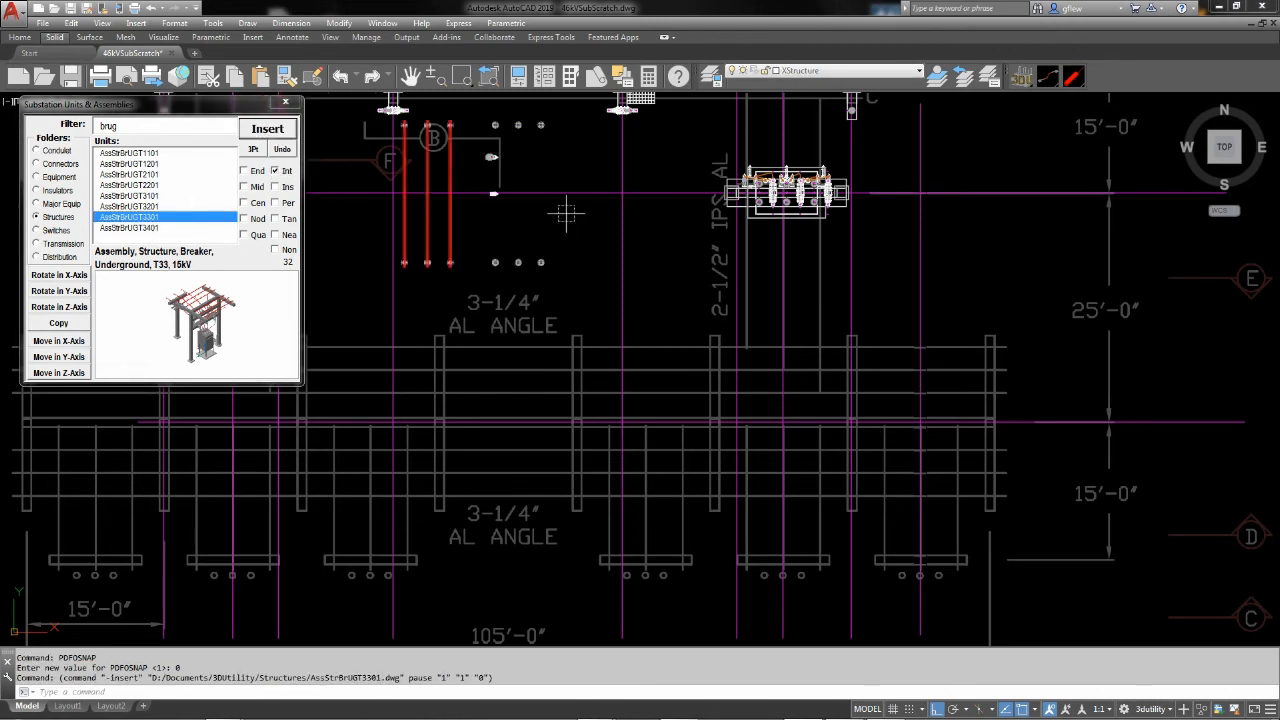
click(920, 421)
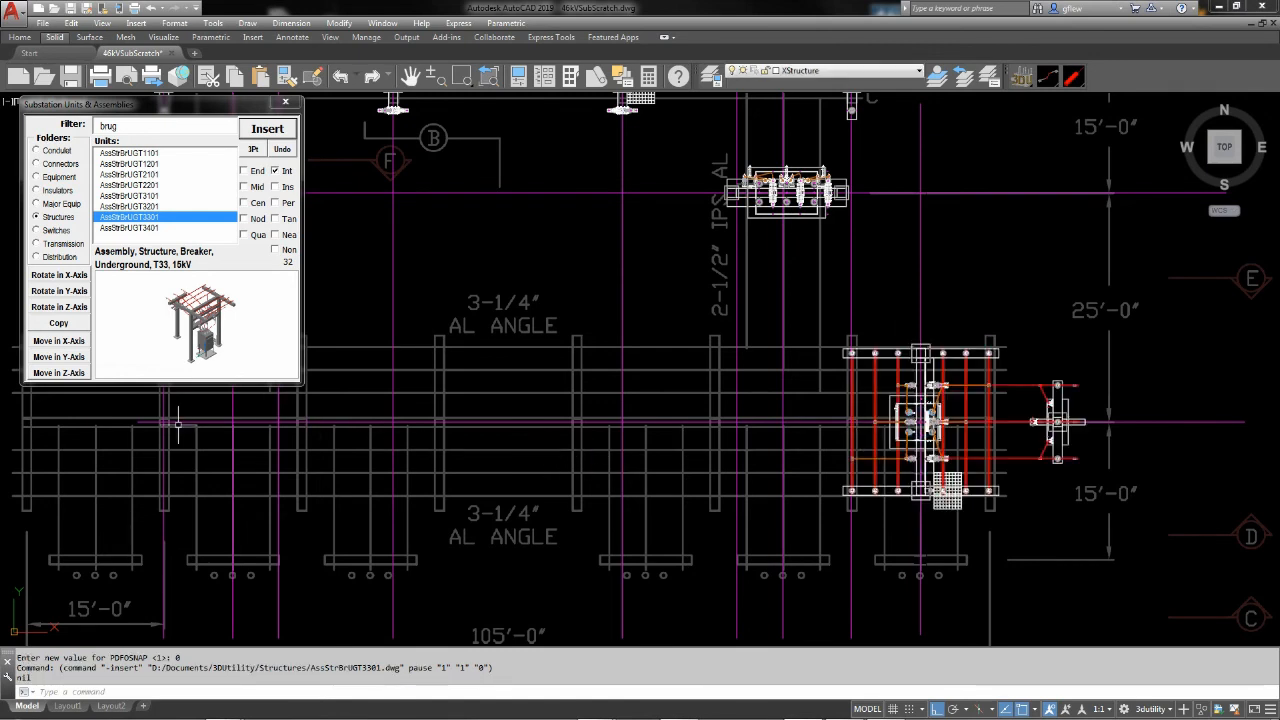
click(62, 308)
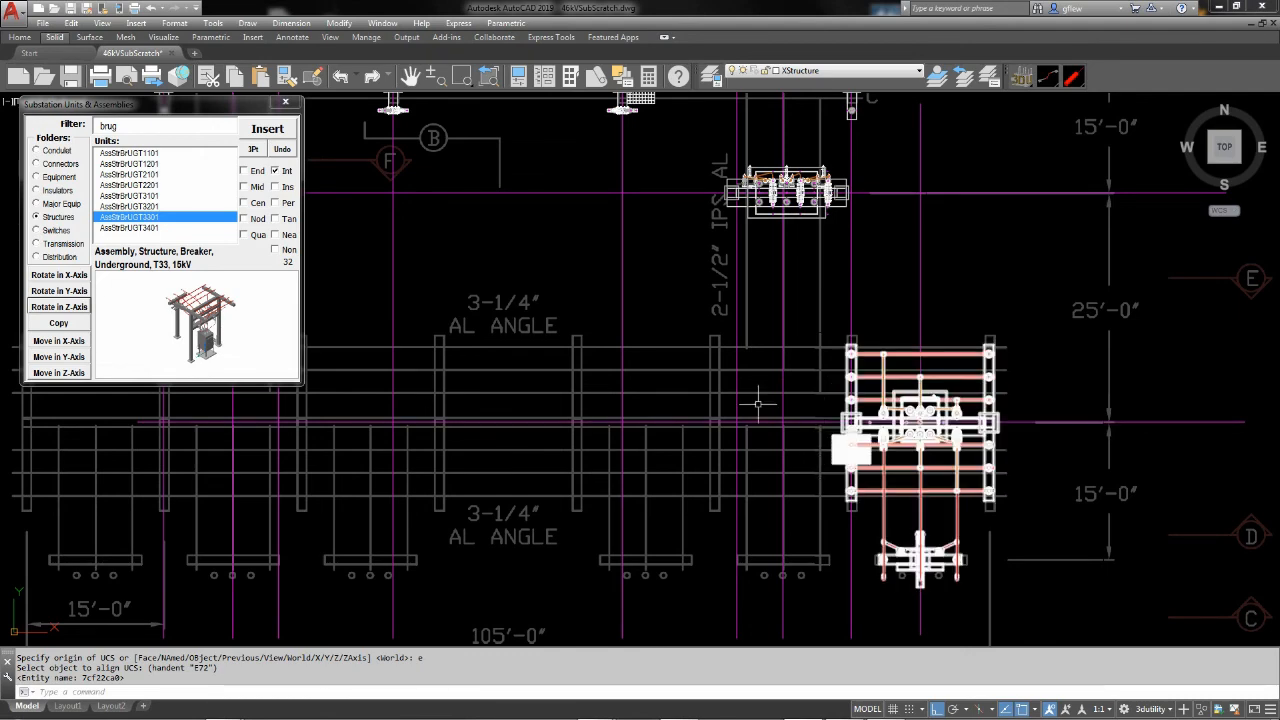
Insert underground breaker assembly AssStrBrUGT3401 at the same intersection in the easternmost bay and rotate it to match the first assembly
click(147, 228)
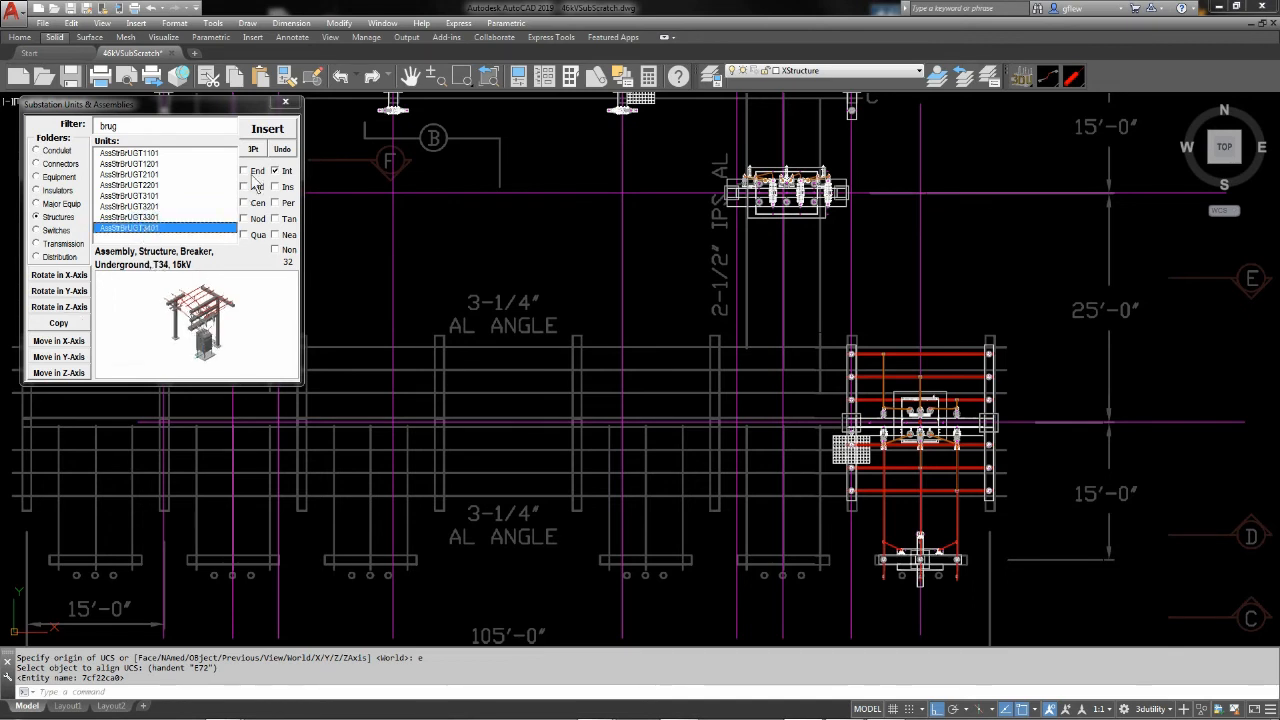
click(267, 131)
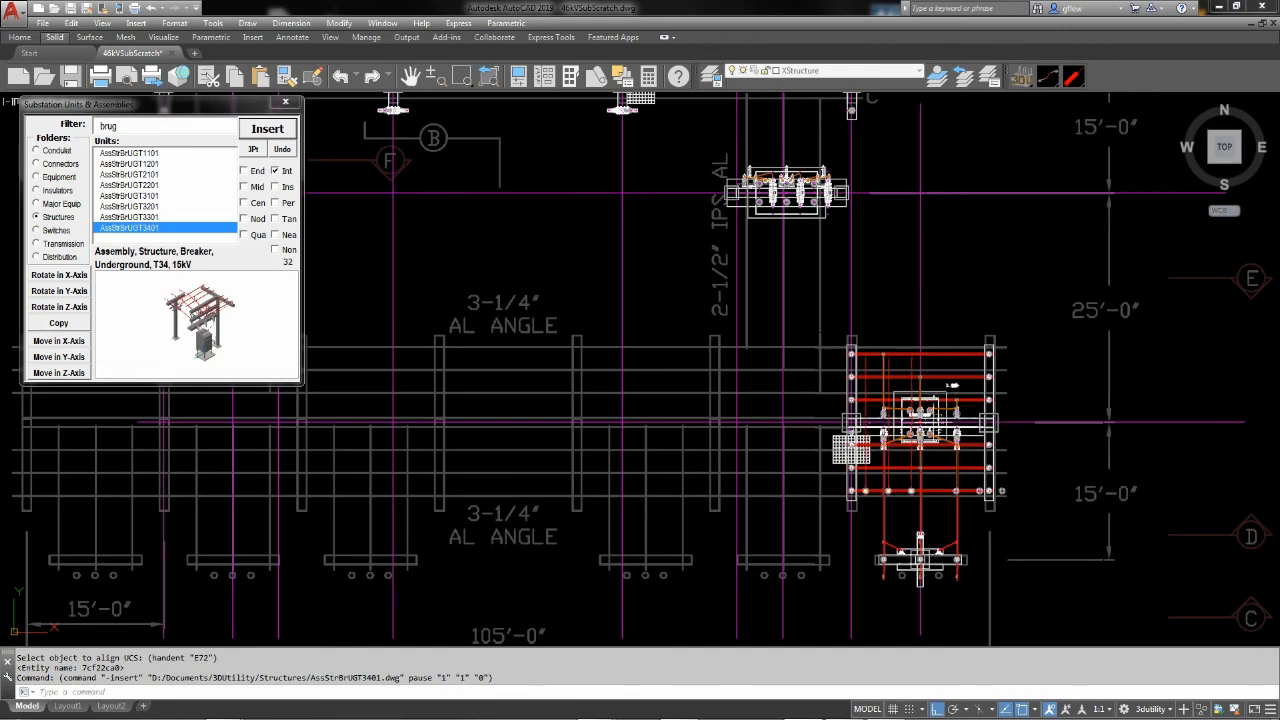
scroll(900, 418, up, 5)
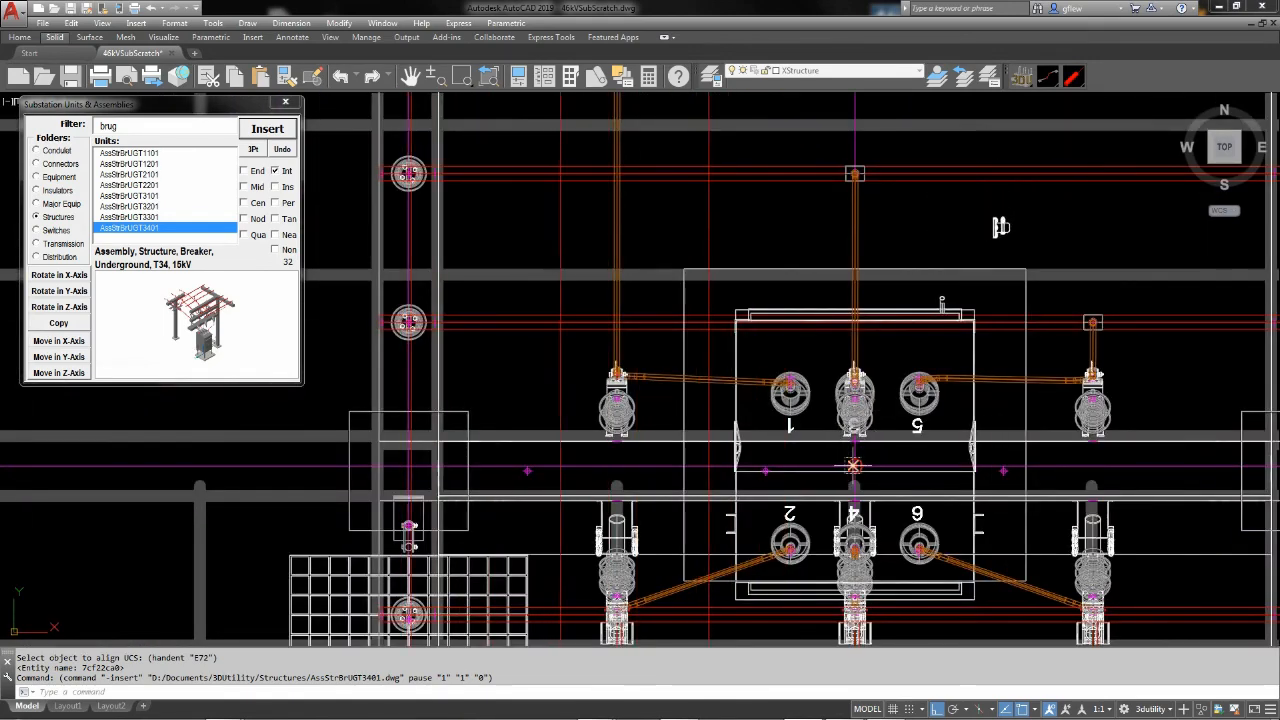
click(853, 465)
scroll(853, 465, down, 5)
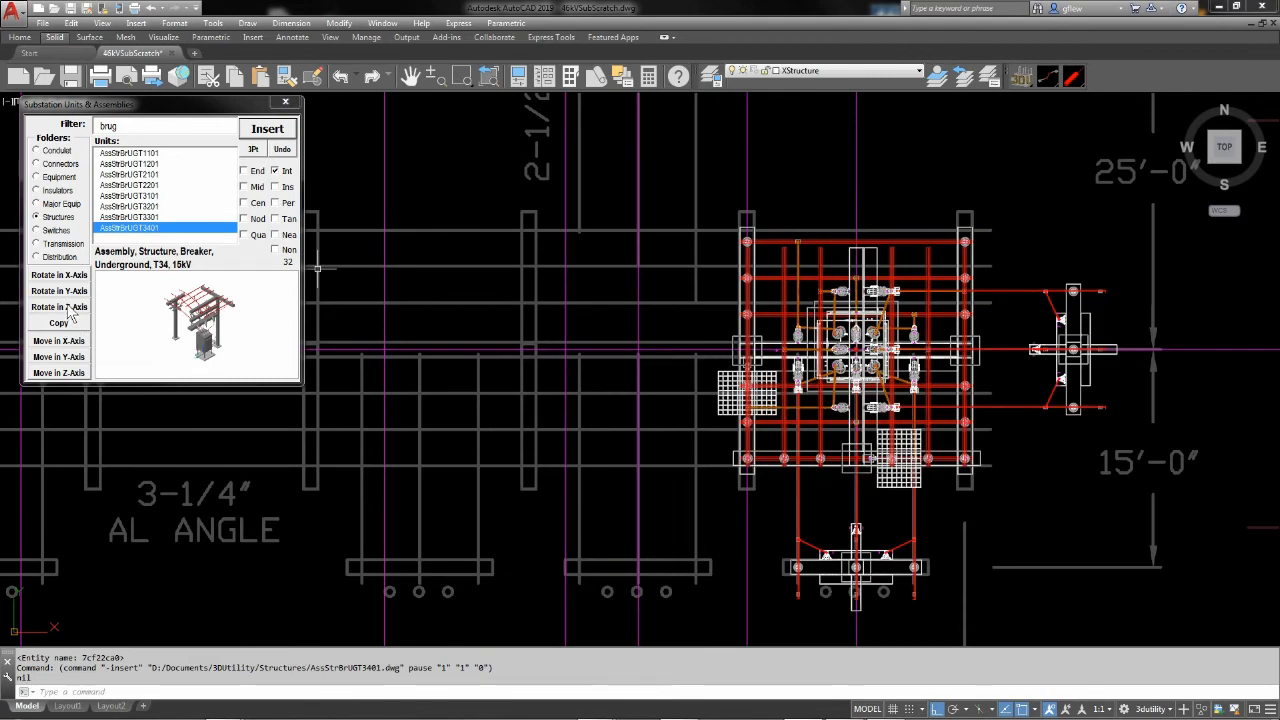
Move the newly inserted AssStrBrUGT3401 assembly one 15' bay west along the X-axis
click(58, 340)
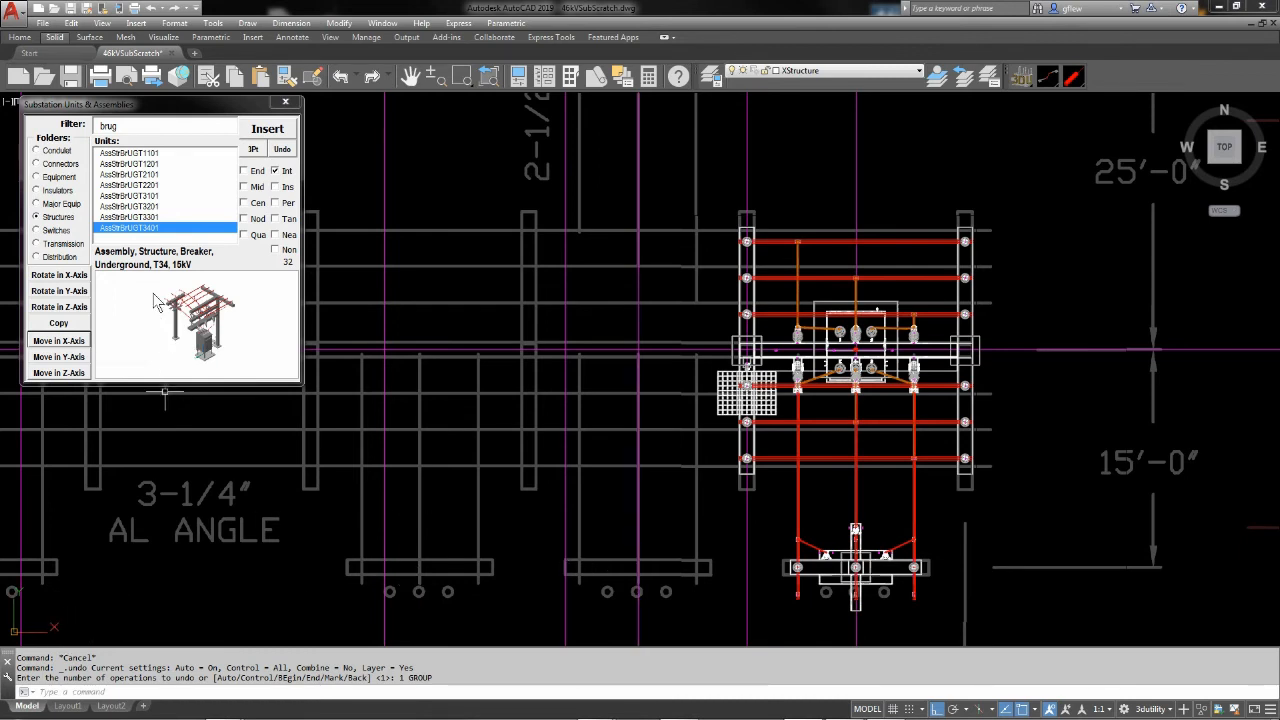
click(60, 341)
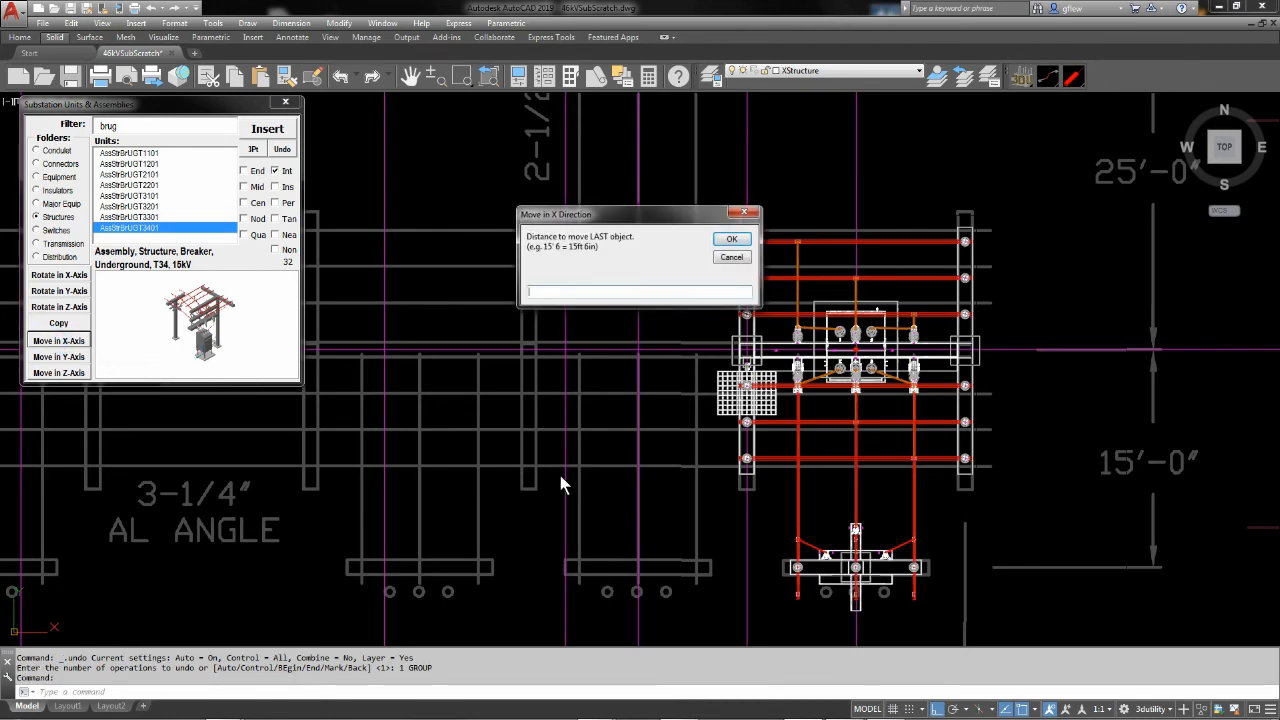
text(-15')
key(Return)
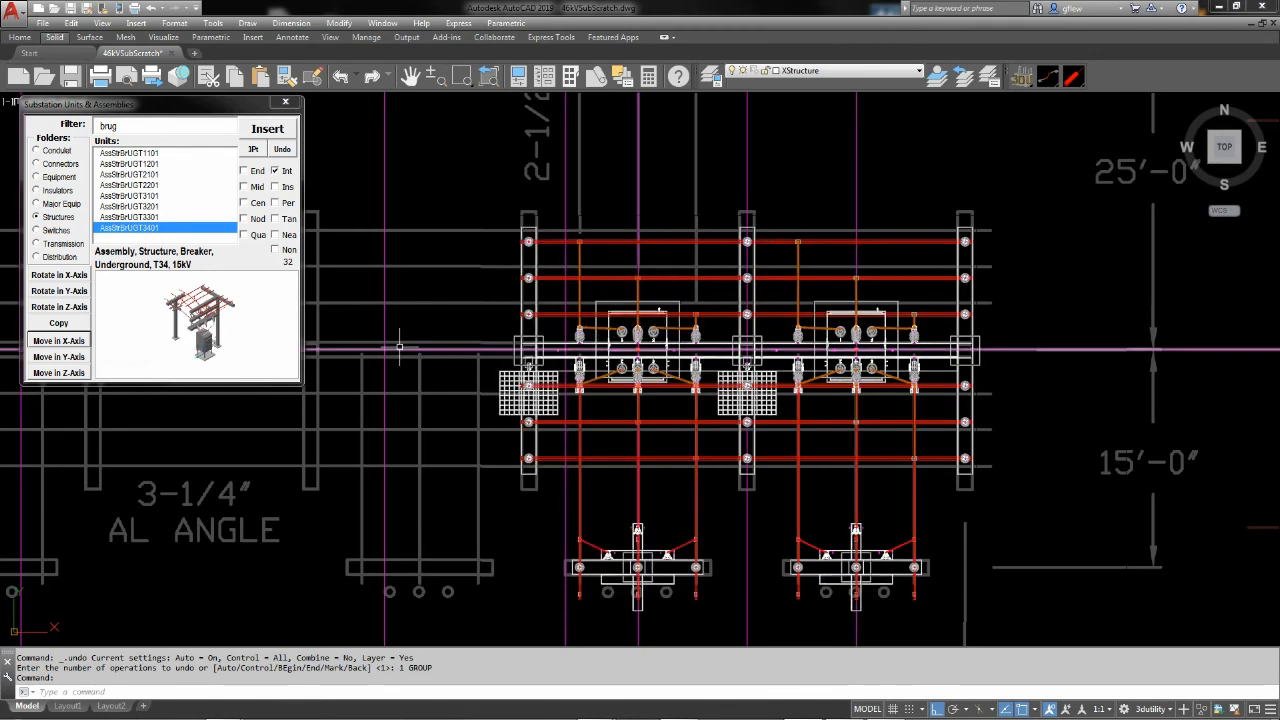
Set up a rectangular array with ARRAYCLASSIC using 1 row, 6 columns and a column offset of -15'
scroll(663, 380, down, 2)
middle_drag(665, 382, 1036, 309)
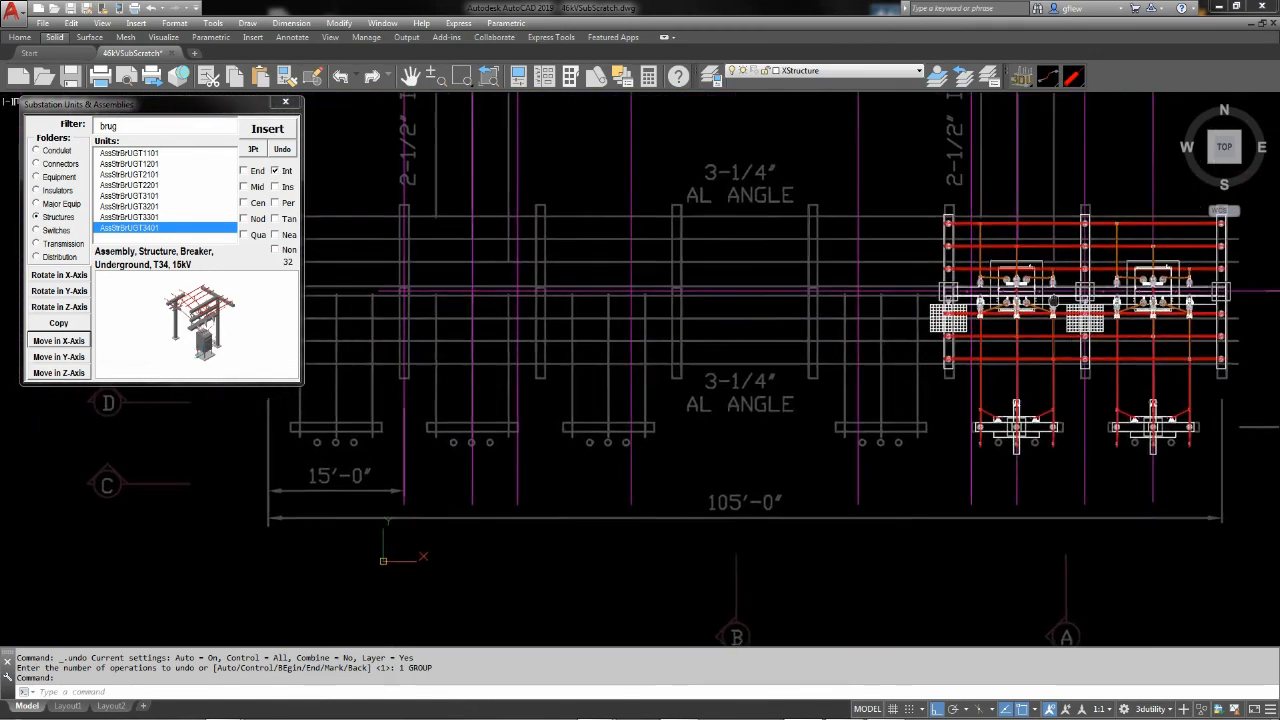
scroll(812, 325, down, 2)
middle_drag(812, 325, 788, 371)
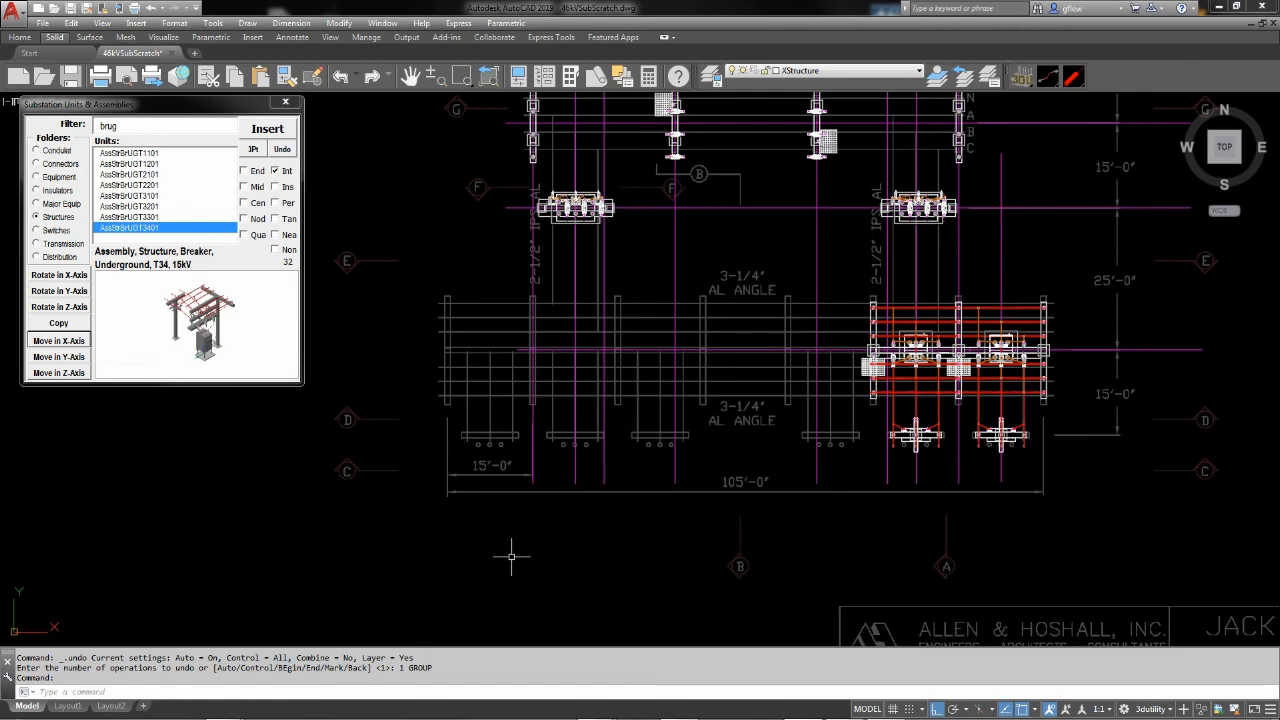
text(arraycl)
key(Return)
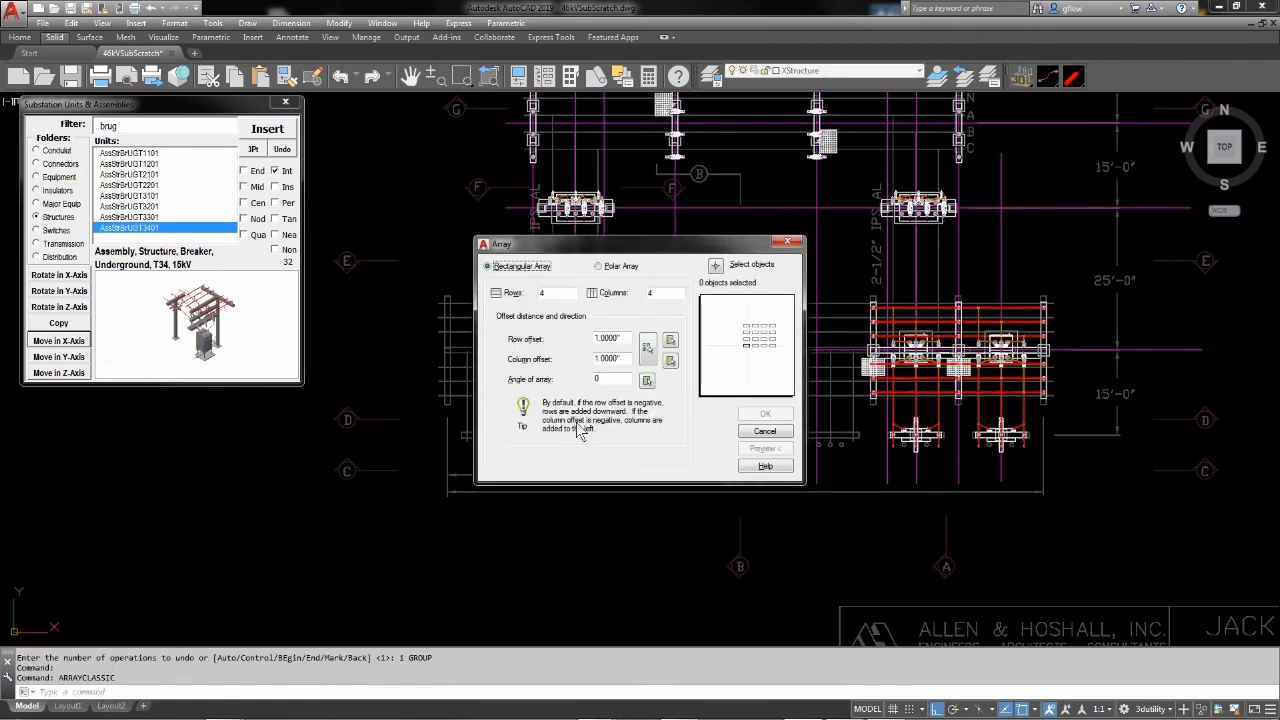
mouse_move(630, 250)
mouse_down()
mouse_move(535, 336)
mouse_move(522, 364)
mouse_move(543, 383)
mouse_up()
double_click(457, 422)
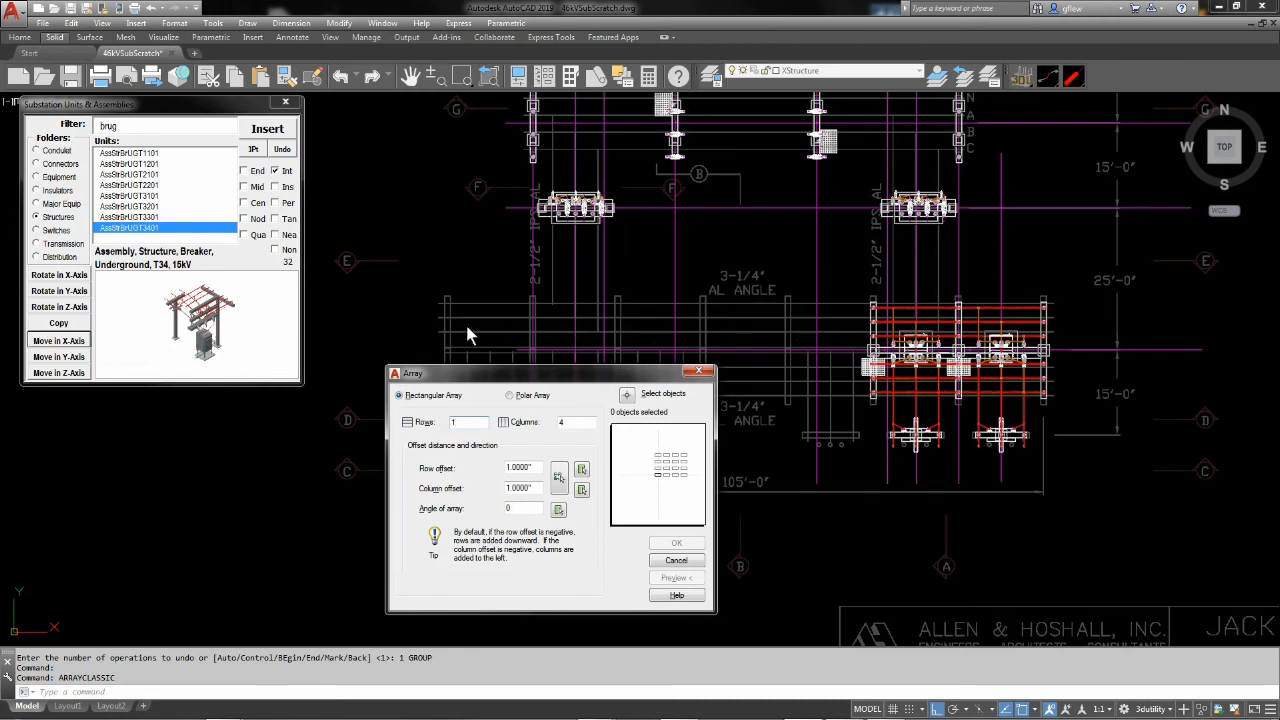
double_click(562, 422)
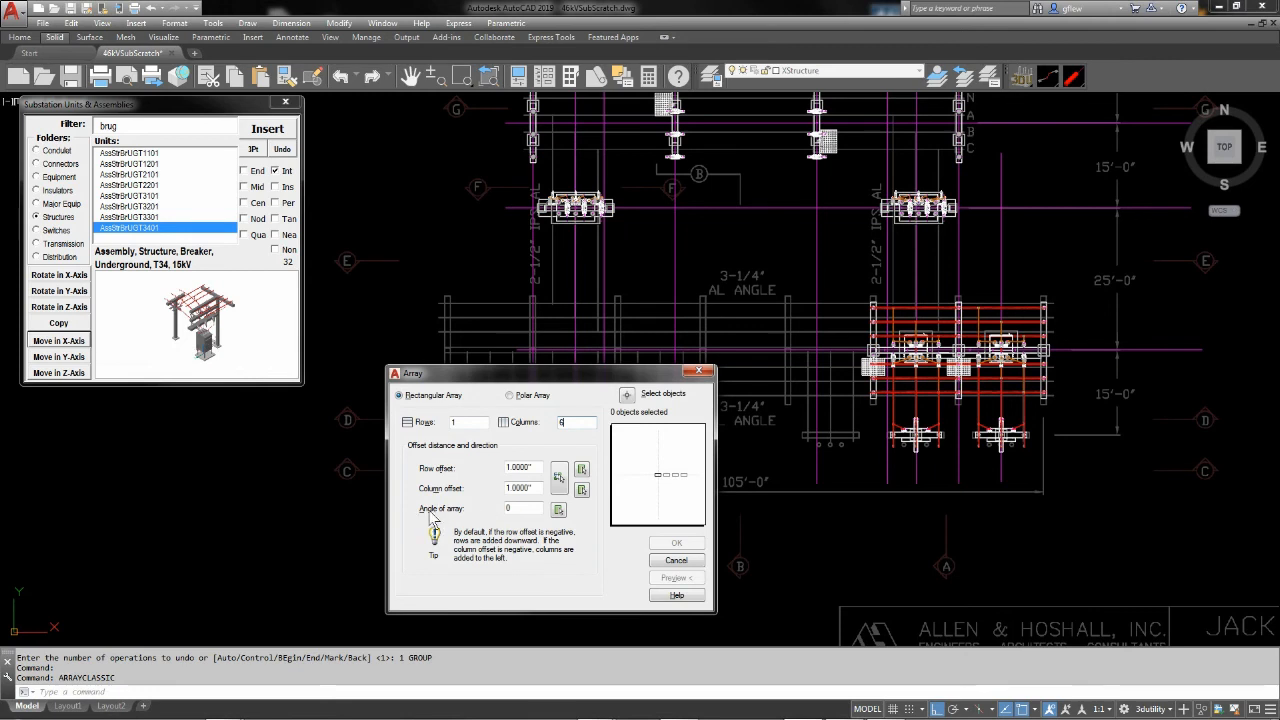
double_click(528, 487)
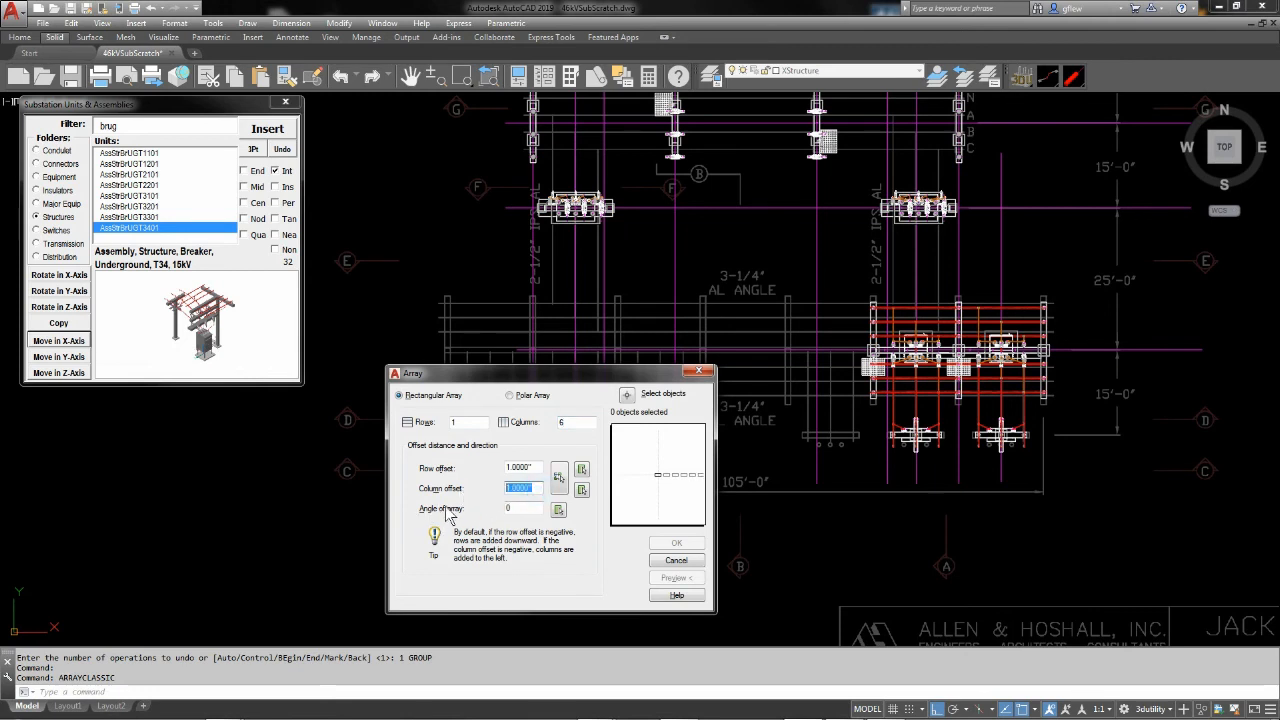
text(15')
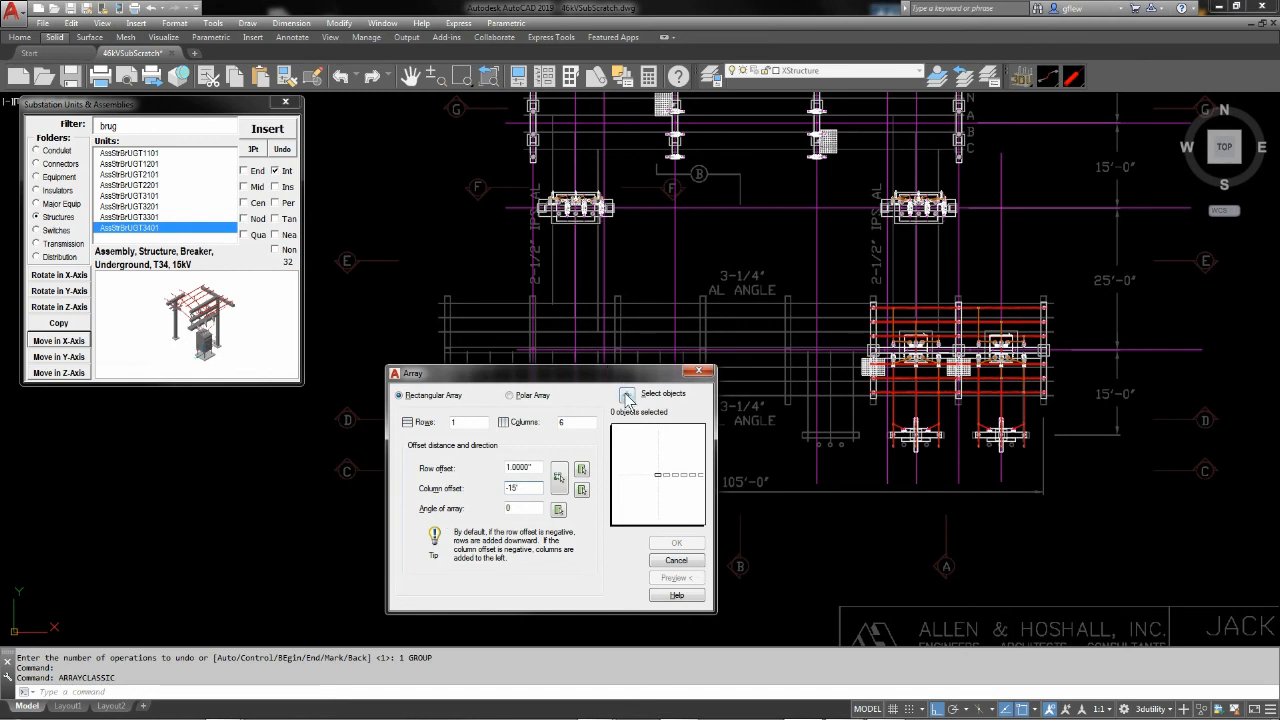
Select the AssStrBrUGT3401 assembly in the second bay from the east, preview the array and accept it to fill the western bays
click(626, 396)
click(873, 309)
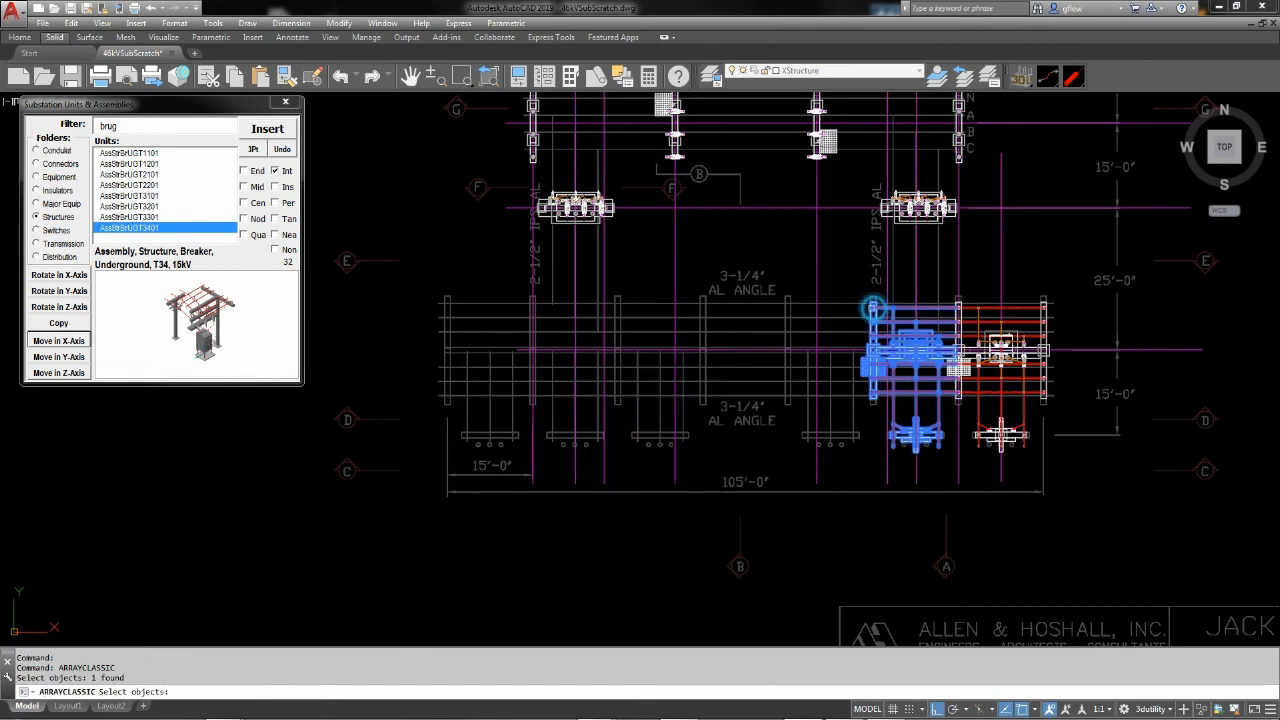
key(Return)
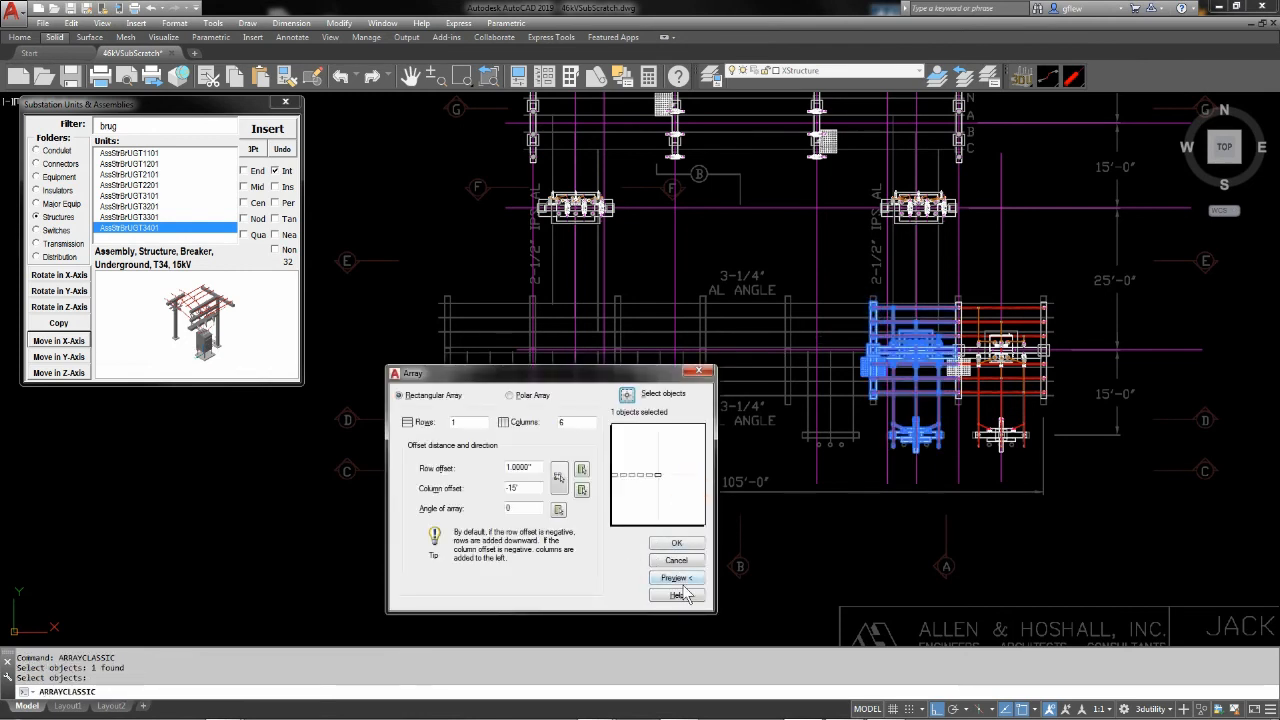
click(676, 578)
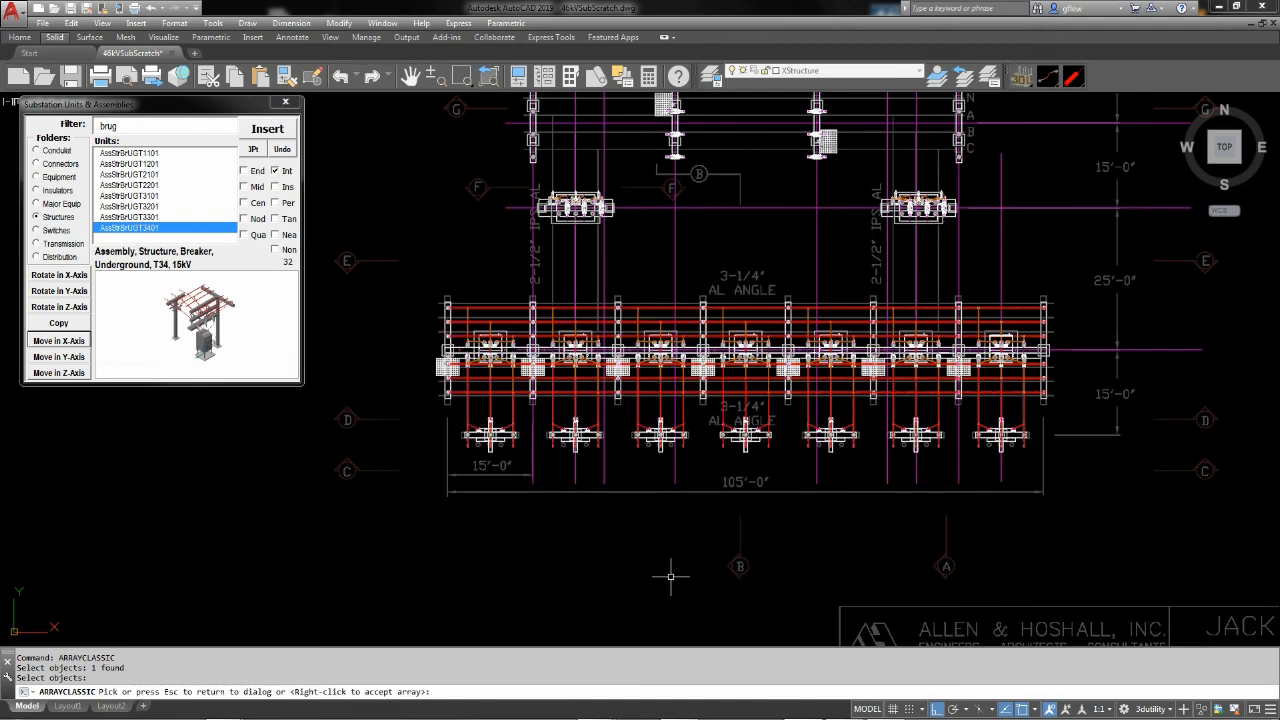
right_click(672, 576)
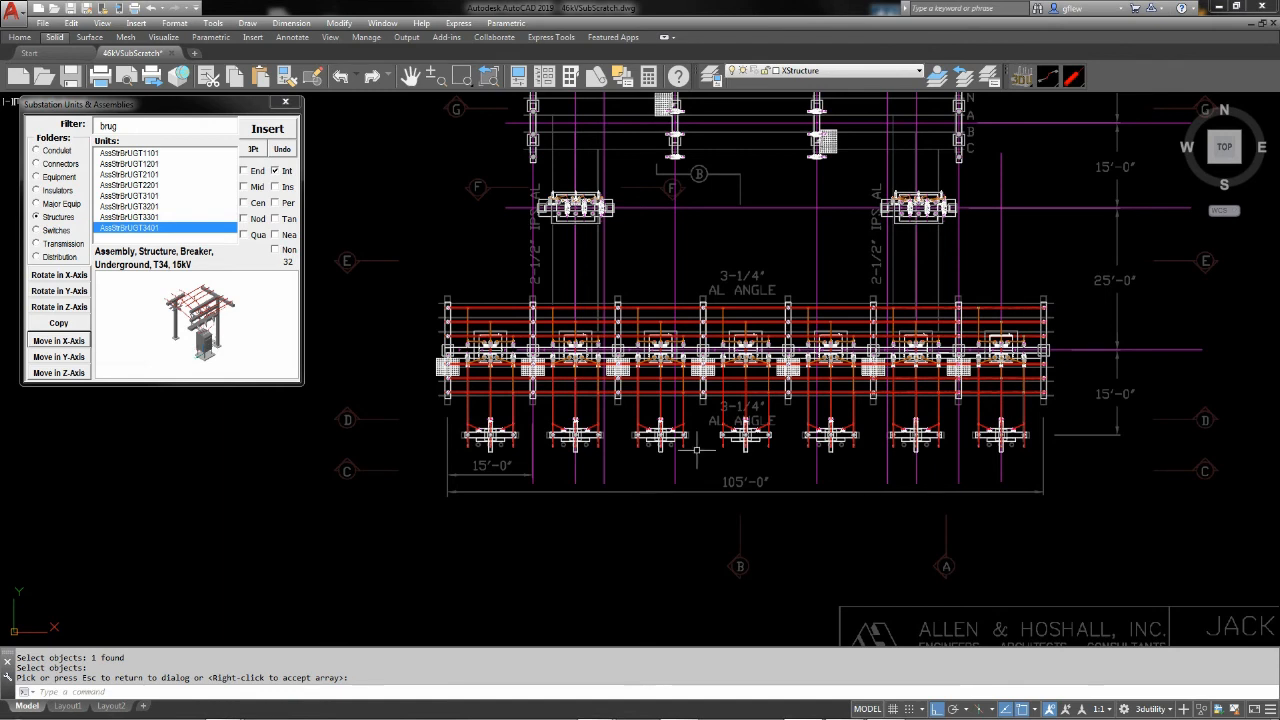
Examine the row of arrayed feeder breaker bays and the layout of the whole substation plan
text(z)
key(Return)
text(p)
key(Return)
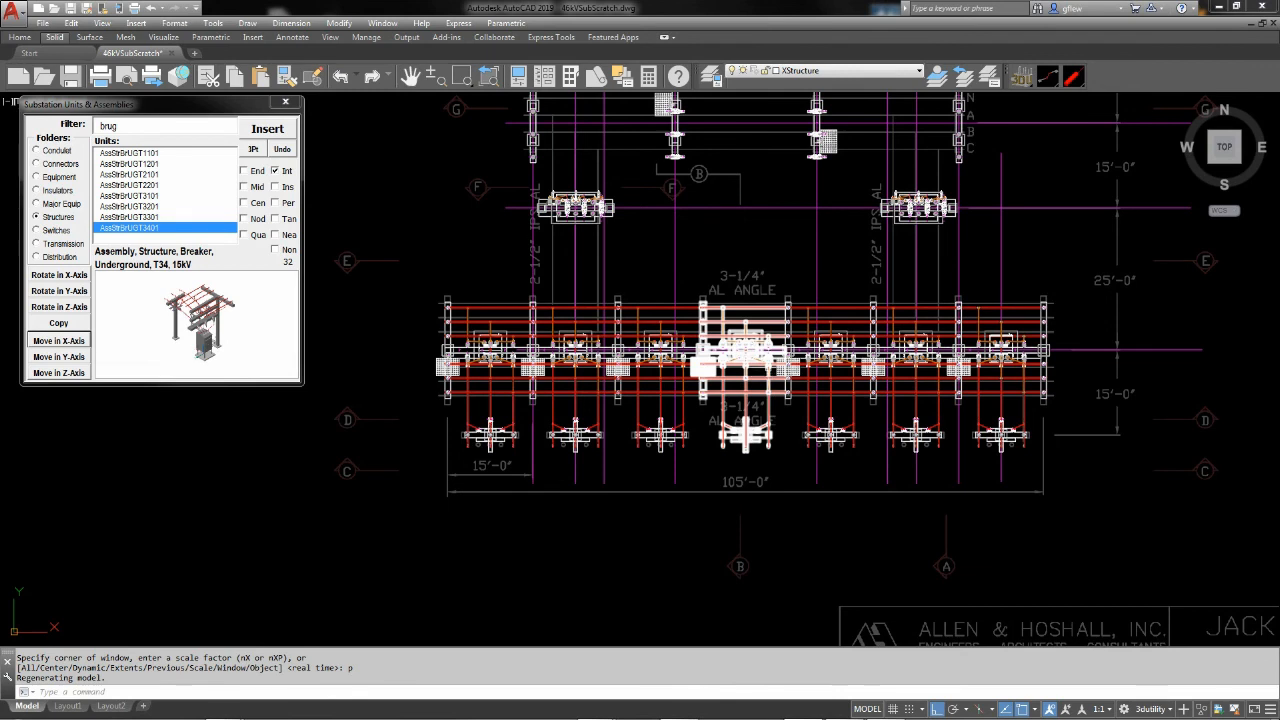
mouse_move(769, 366)
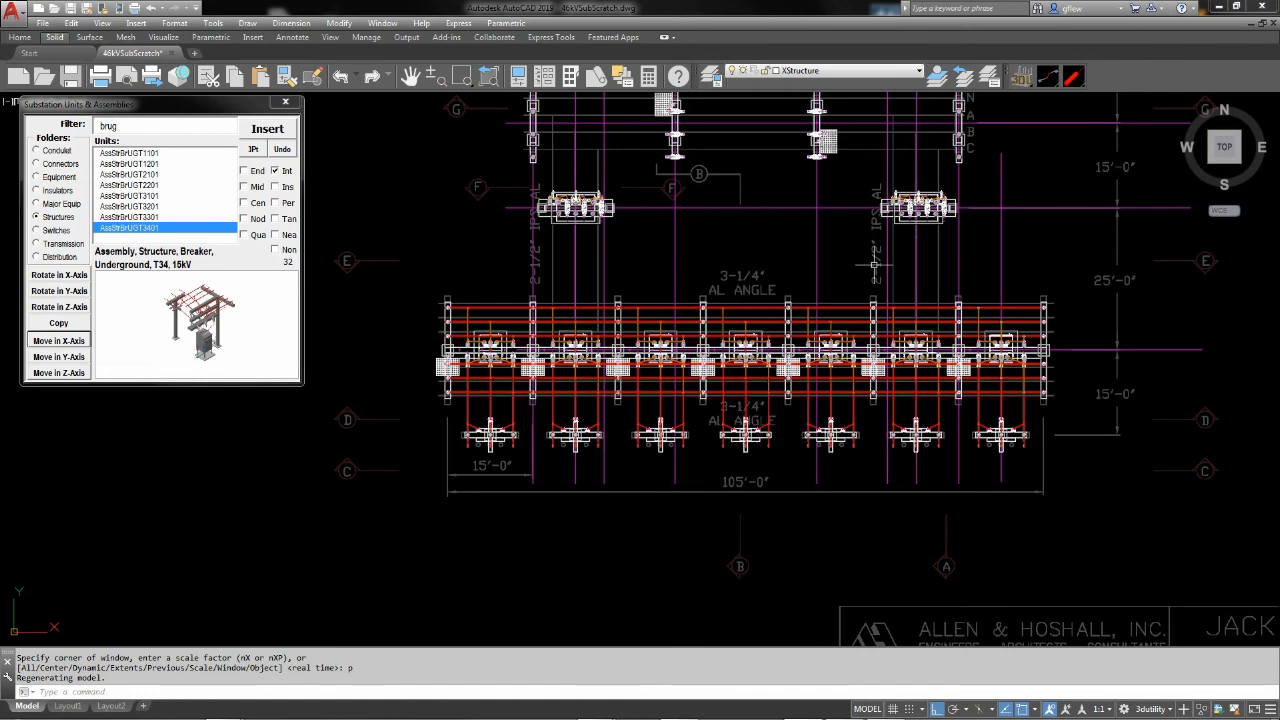
middle_click(776, 249)
middle_click(776, 249)
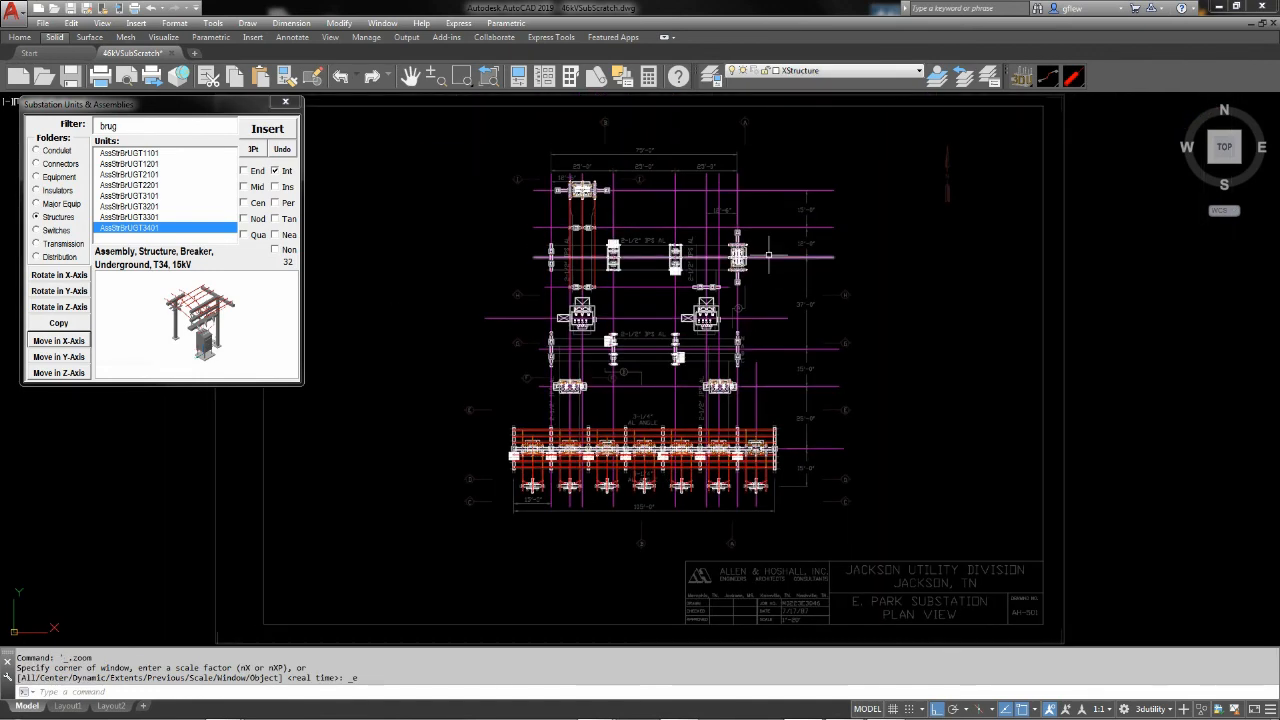
text(z)
key(Return)
text(p)
key(Return)
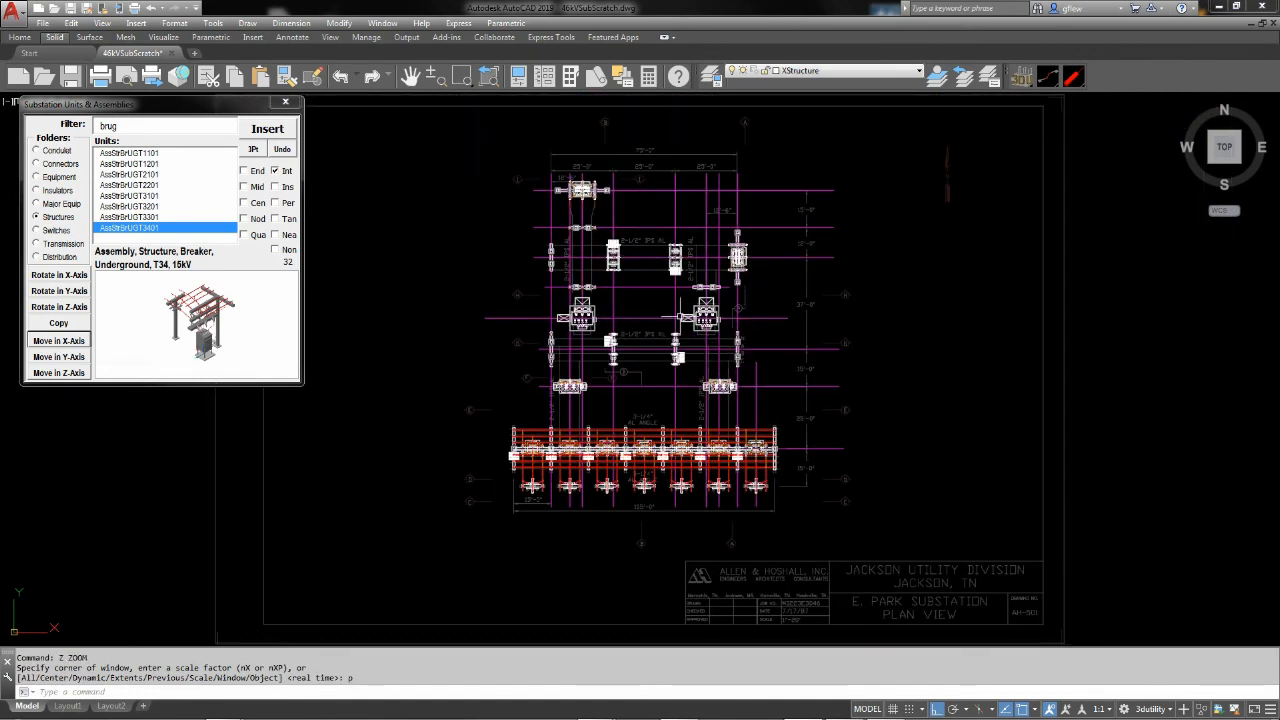
Turn off the Construction layer and the layer holding the PDF underlay so only the substation model is displayed
click(849, 70)
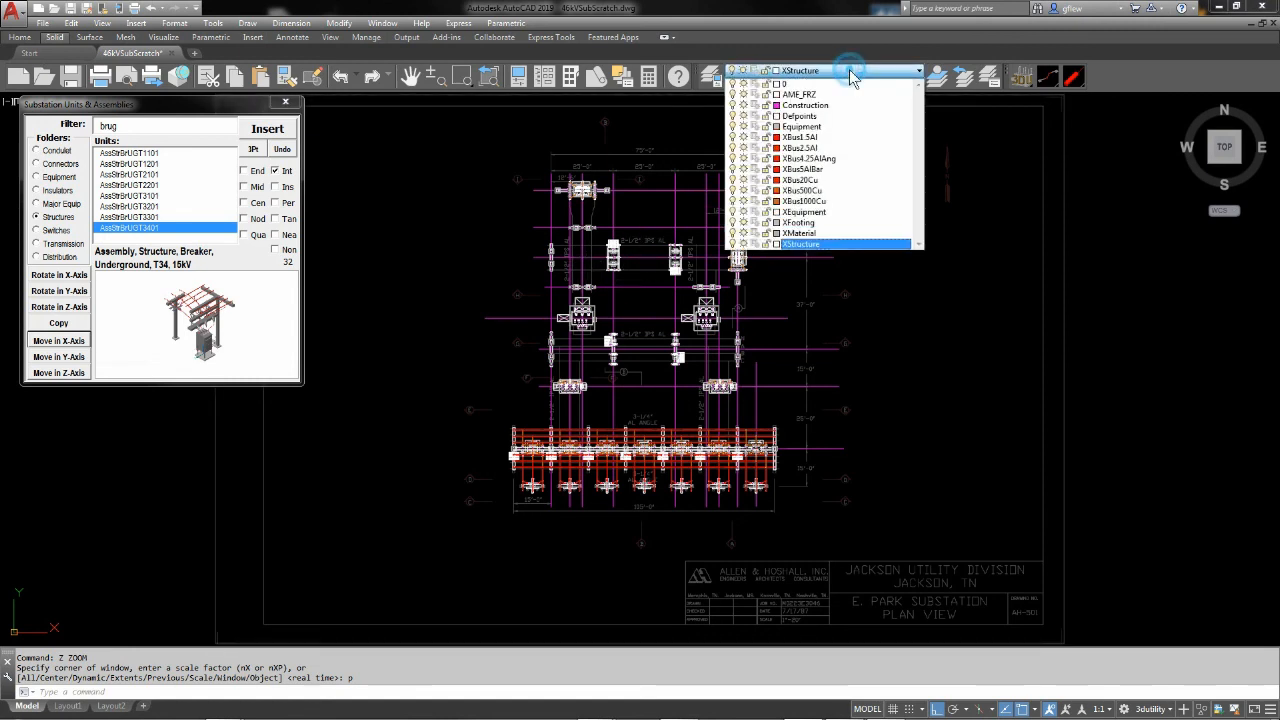
click(733, 105)
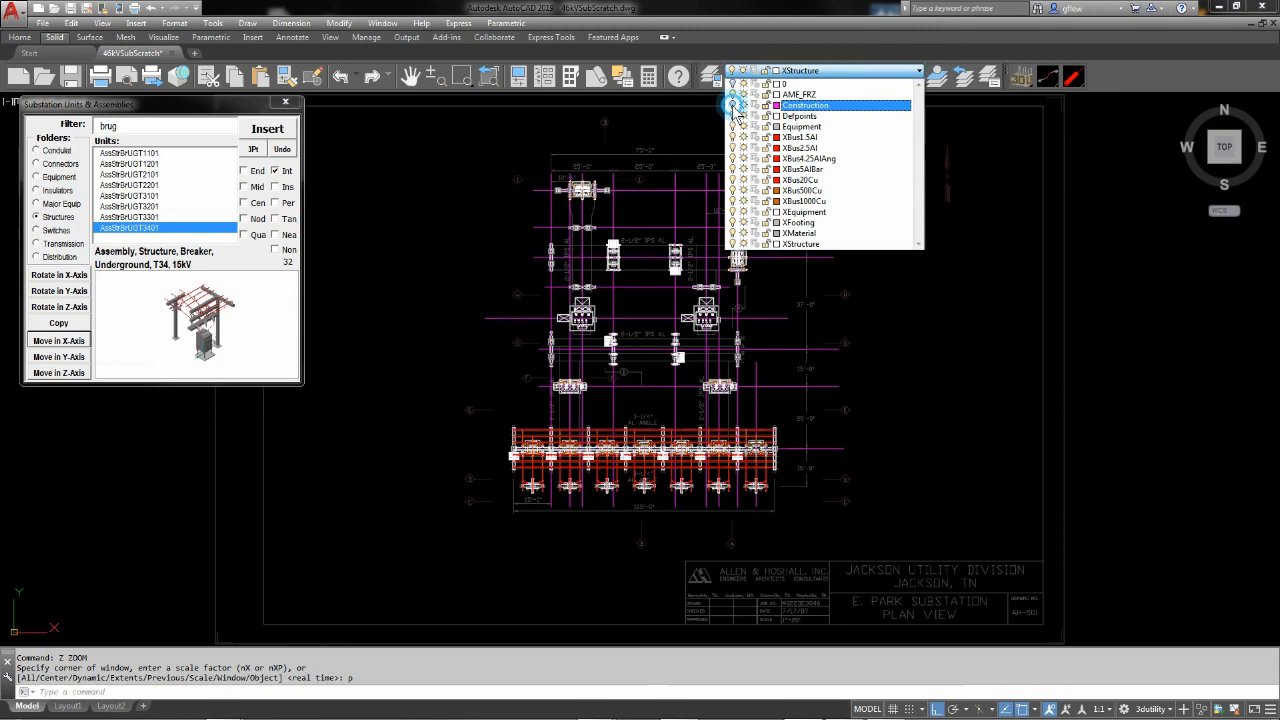
click(971, 176)
scroll(623, 372, up, 4)
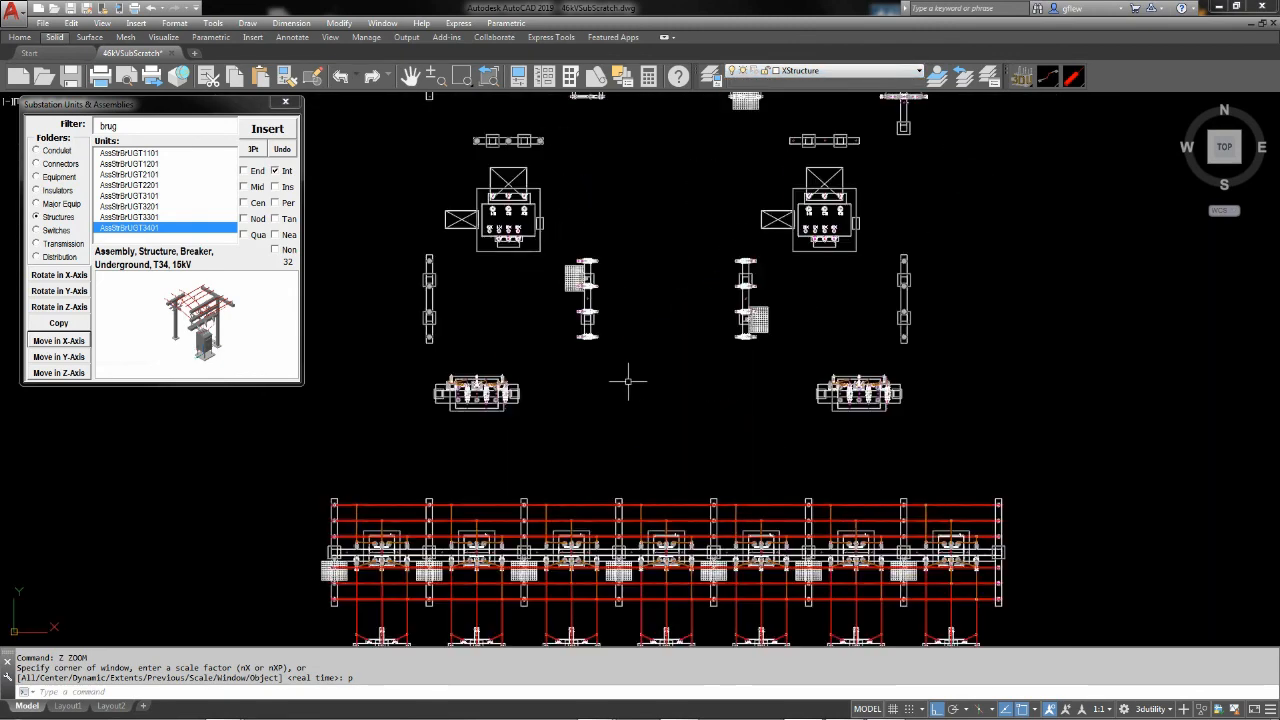
Switch the substation model from the top view to the home isometric view and fit all of it in the display
scroll(645, 381, down, 2)
click(651, 374)
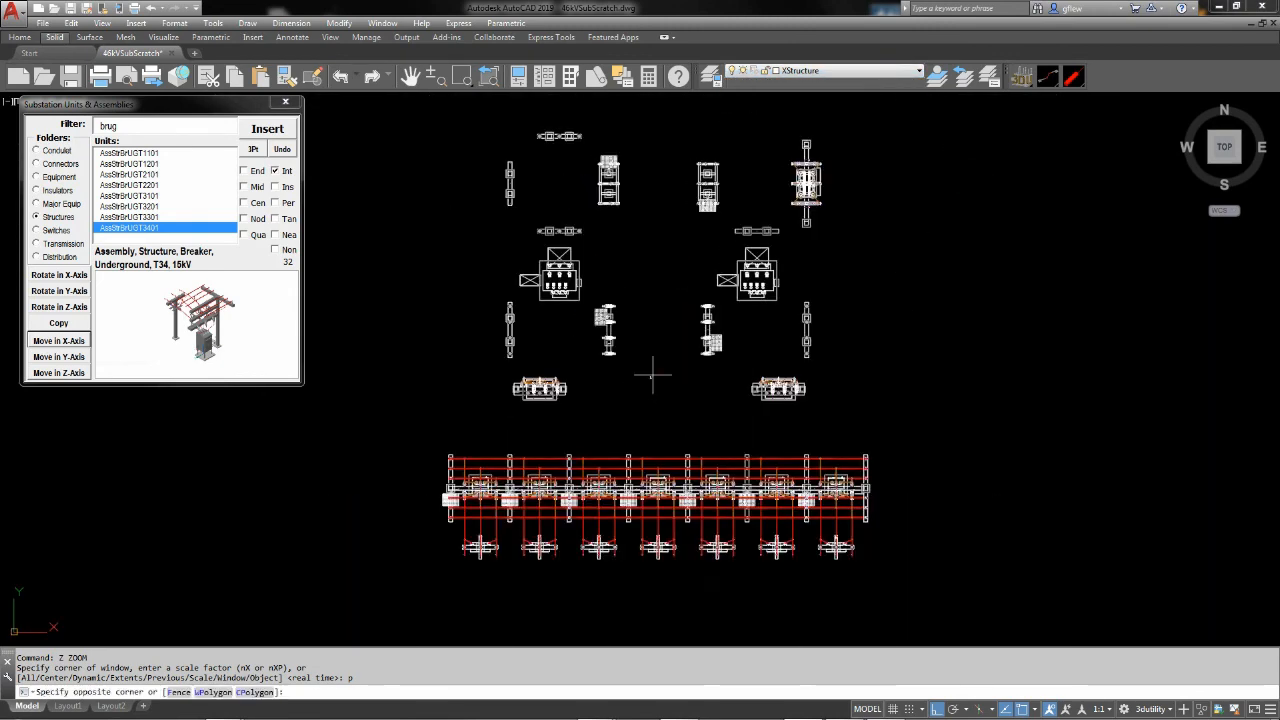
scroll(665, 382, down, 1)
middle_drag(674, 390, 661, 421)
click(675, 377)
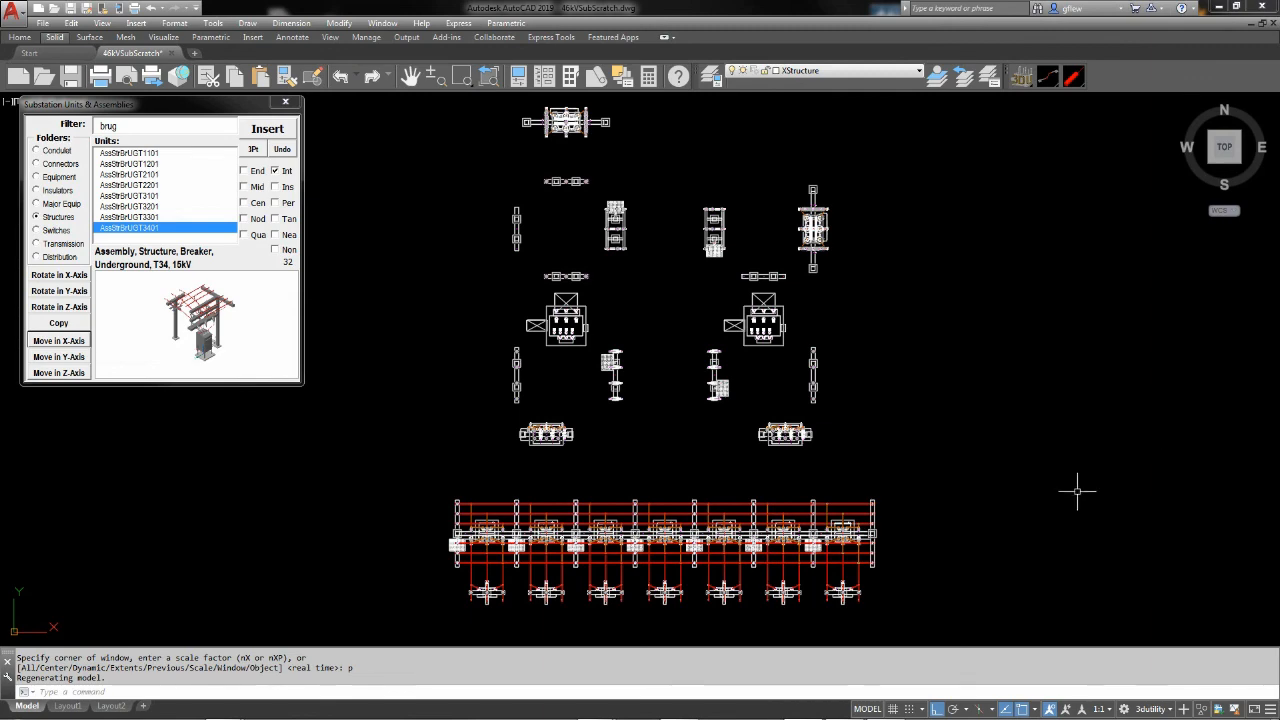
click(1182, 106)
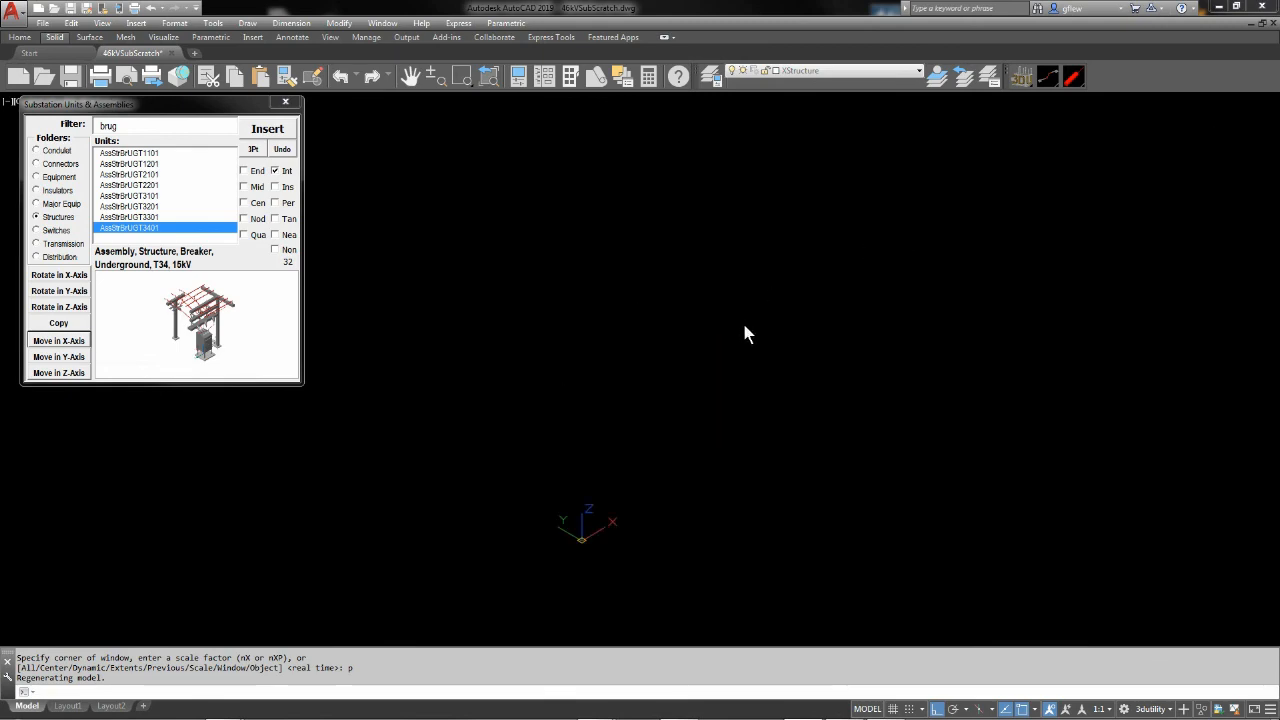
scroll(621, 421, up, 7)
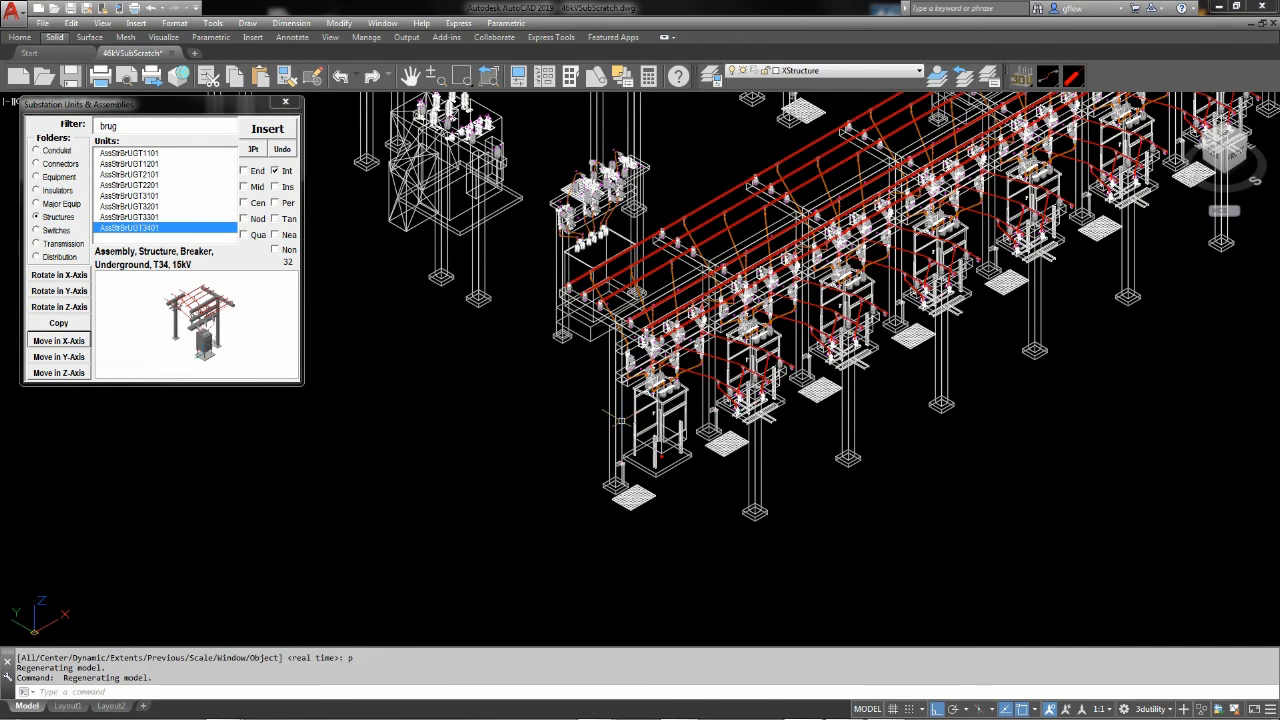
scroll(621, 421, down, 4)
Close the Substation Units & Assemblies window and display the substation model in the Realistic visual style
drag(196, 104, 189, 147)
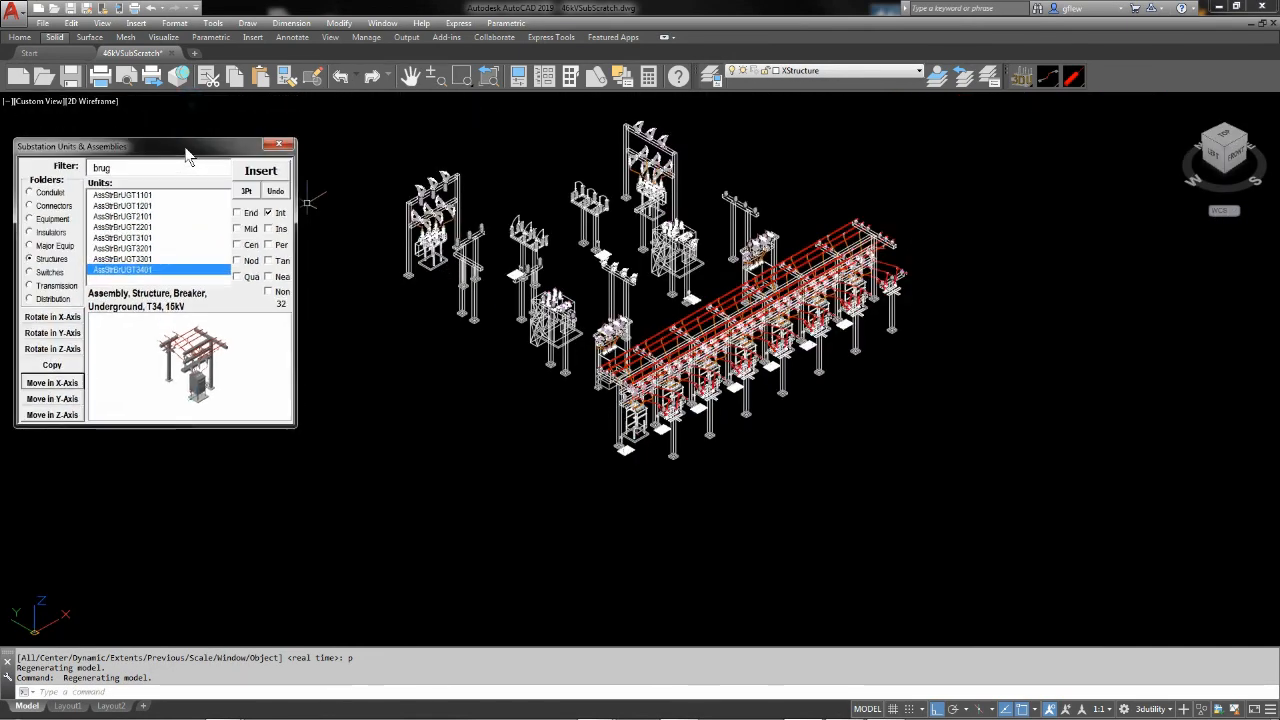
click(278, 144)
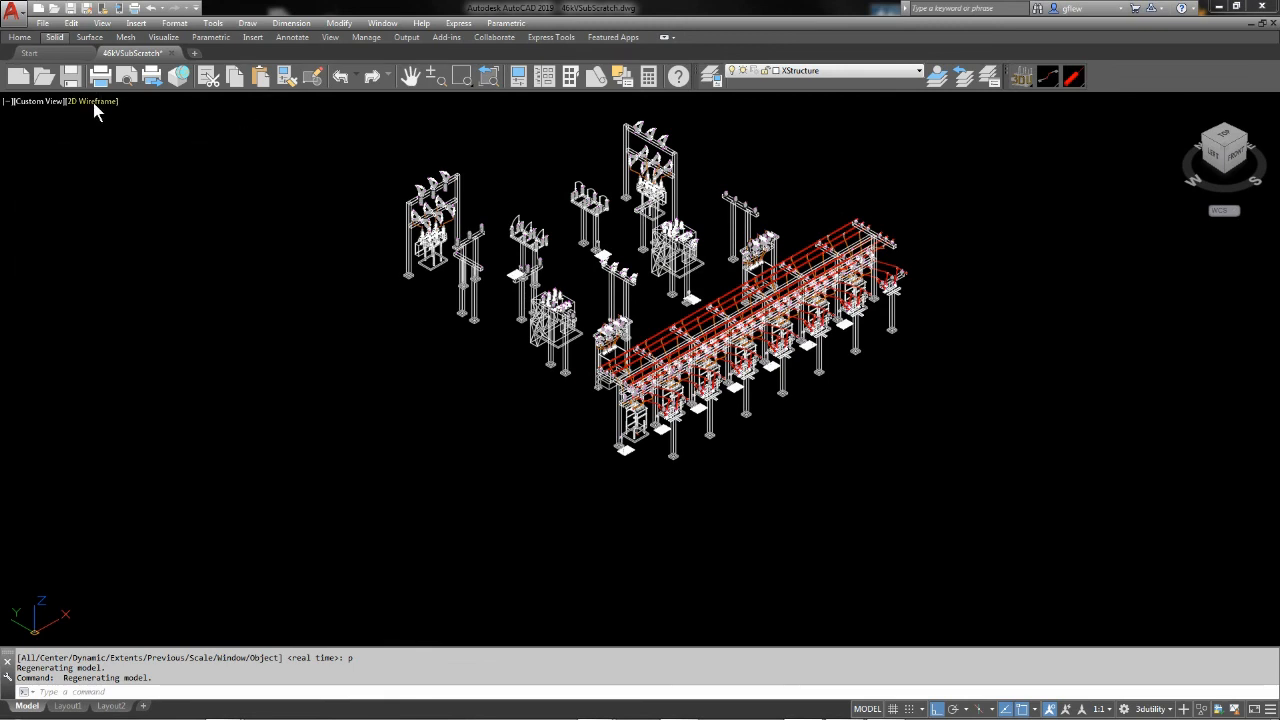
click(95, 102)
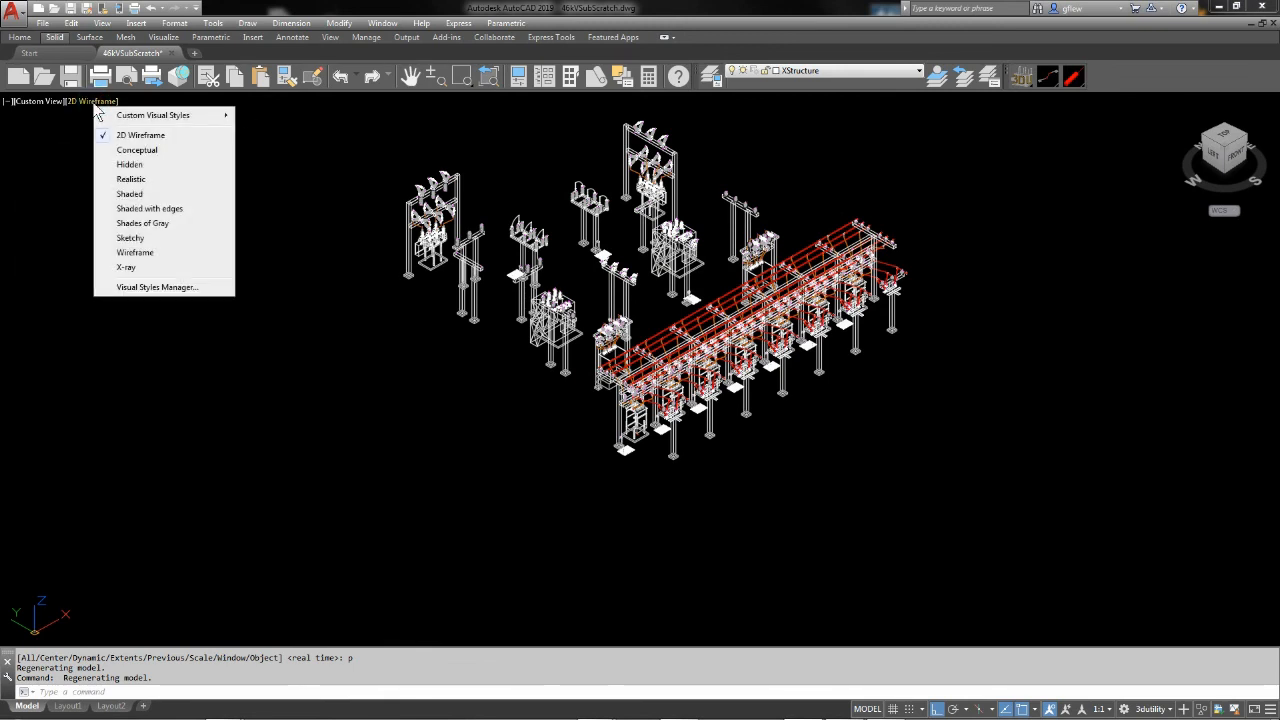
click(136, 180)
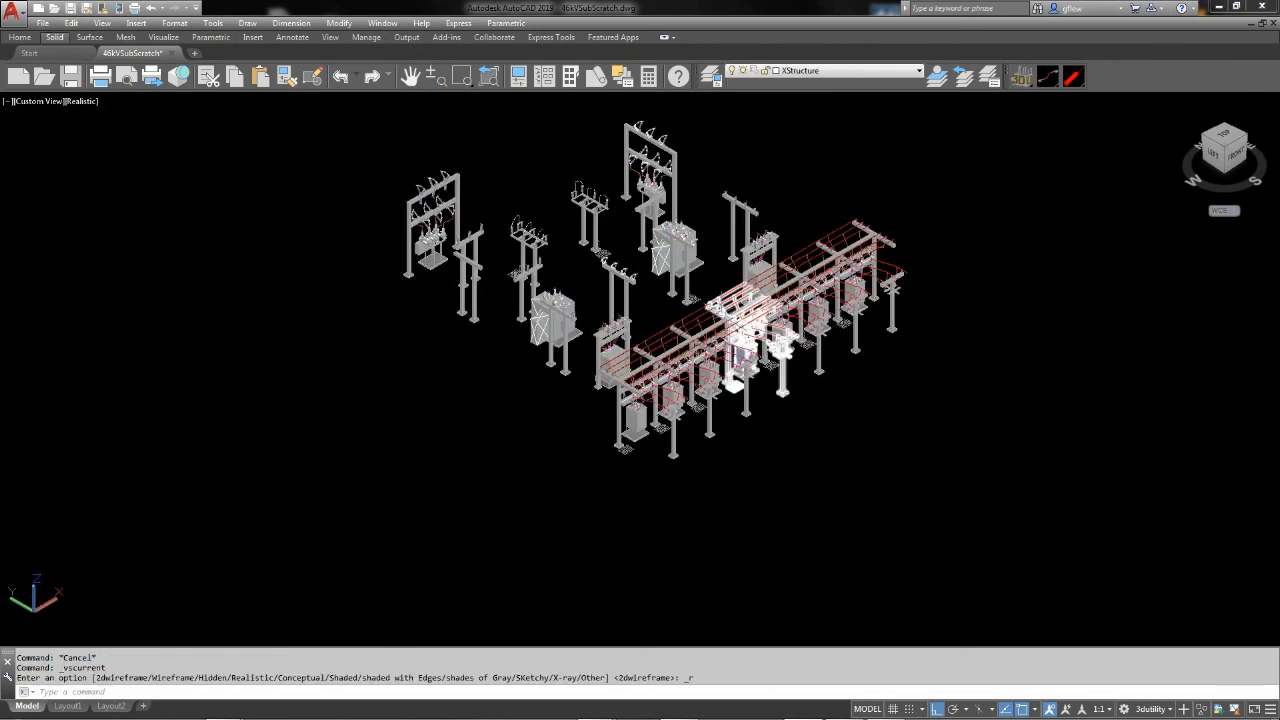
scroll(710, 270, up, 2)
scroll(726, 329, up, 3)
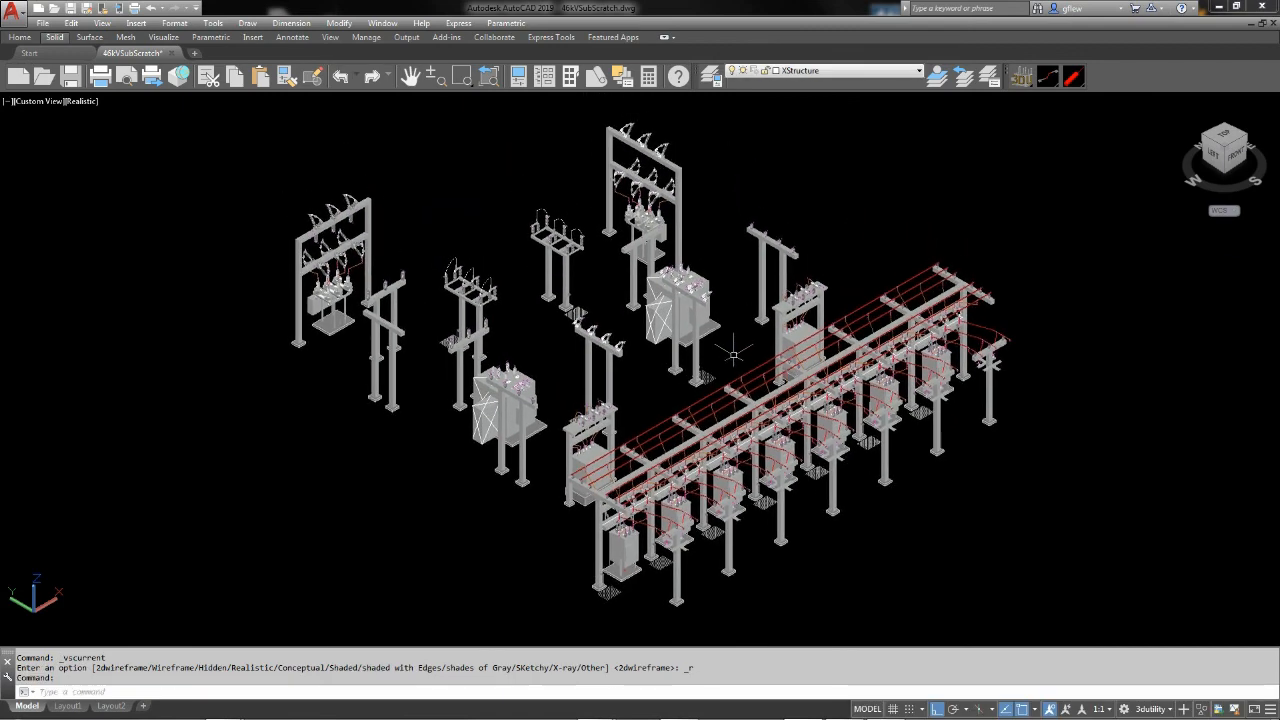